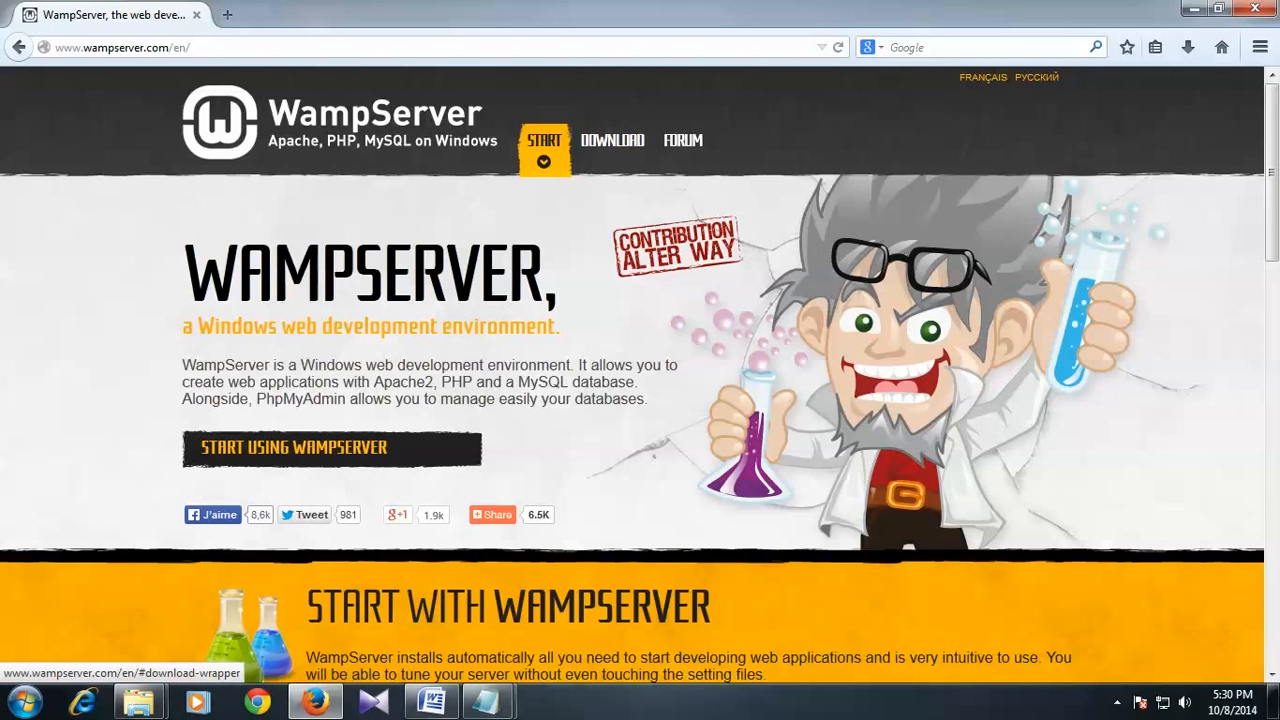
# Step: Jump to the WampServer Downloads section, then open the Computer window from the Start menu
pyautogui.click(612, 140)
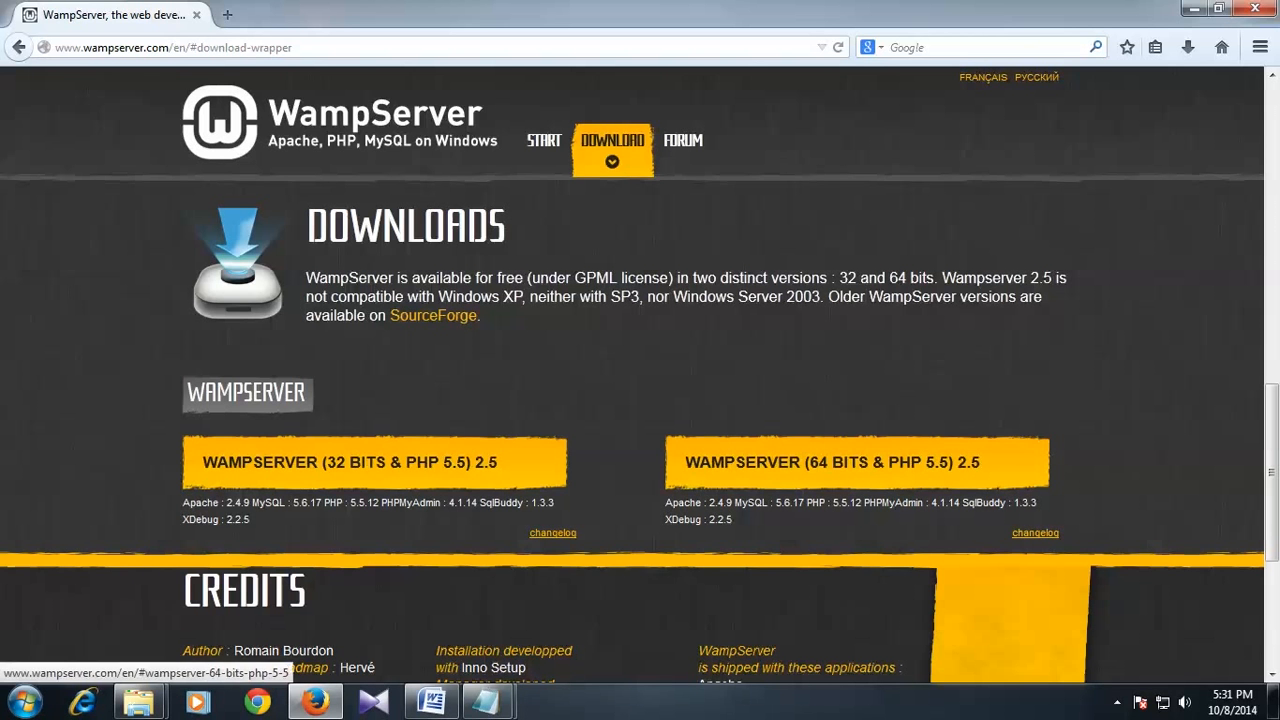
pyautogui.click(24, 702)
pyautogui.click(282, 460)
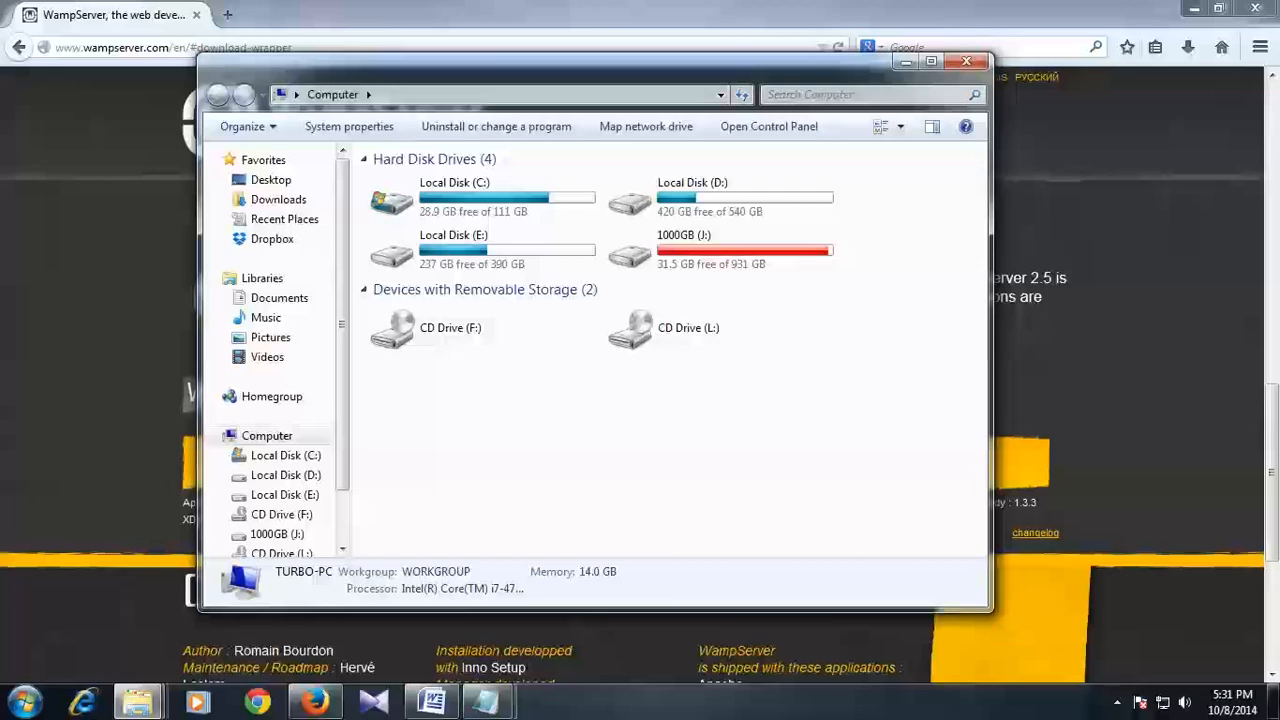
# Step: Confirm in Computer Properties that the system is 64-bit Windows 7 Ultimate, then close both windows
pyautogui.rightClick(629, 429)
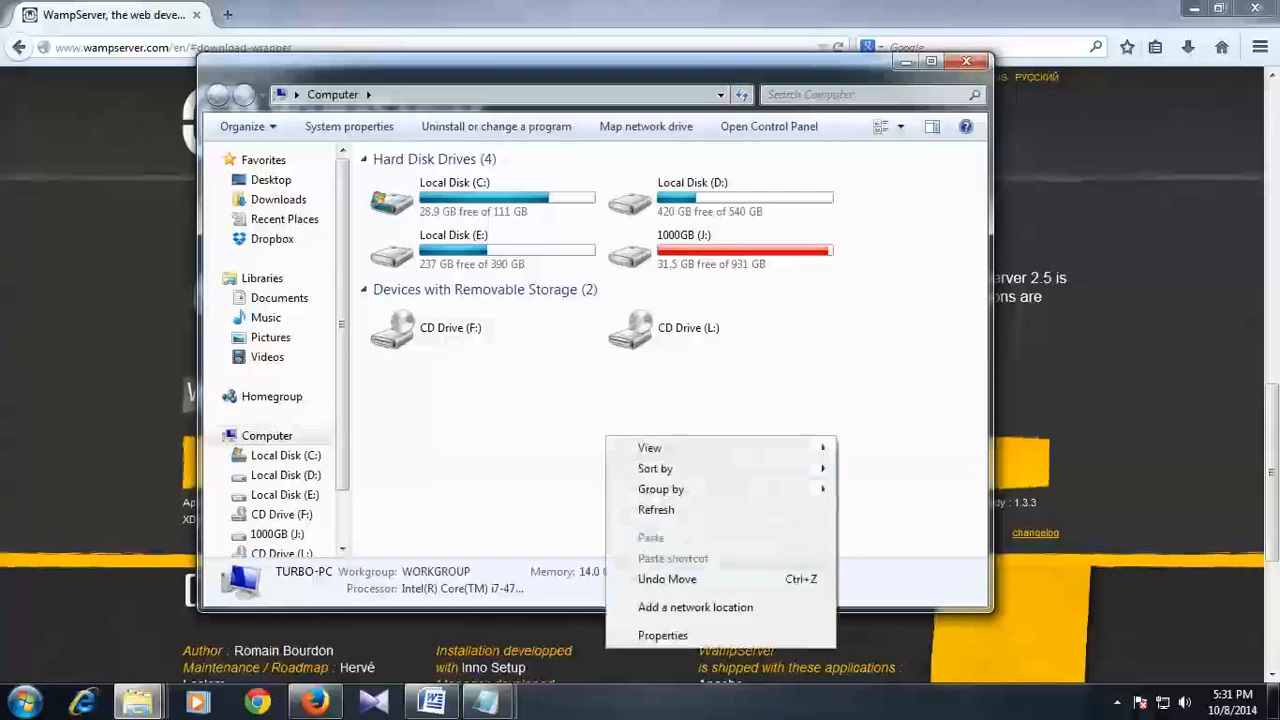
pyautogui.click(686, 631)
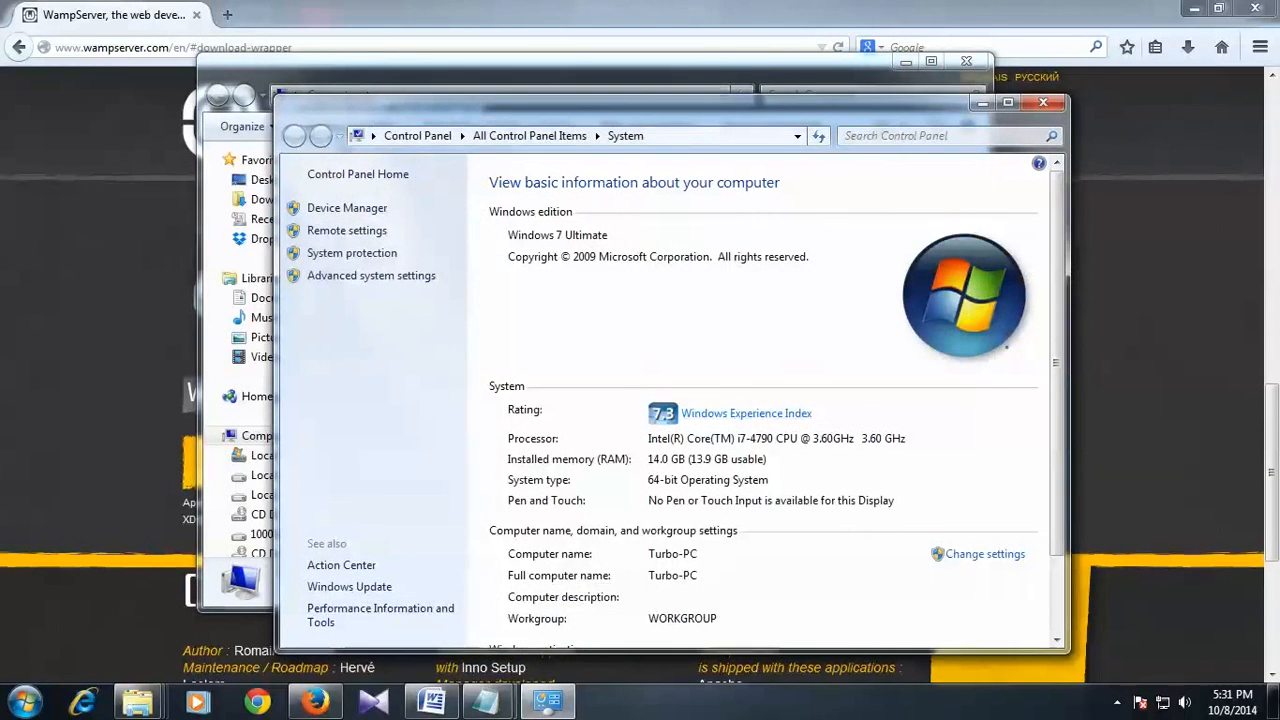
pyautogui.moveTo(690, 105); pyautogui.dragTo(659, 74)
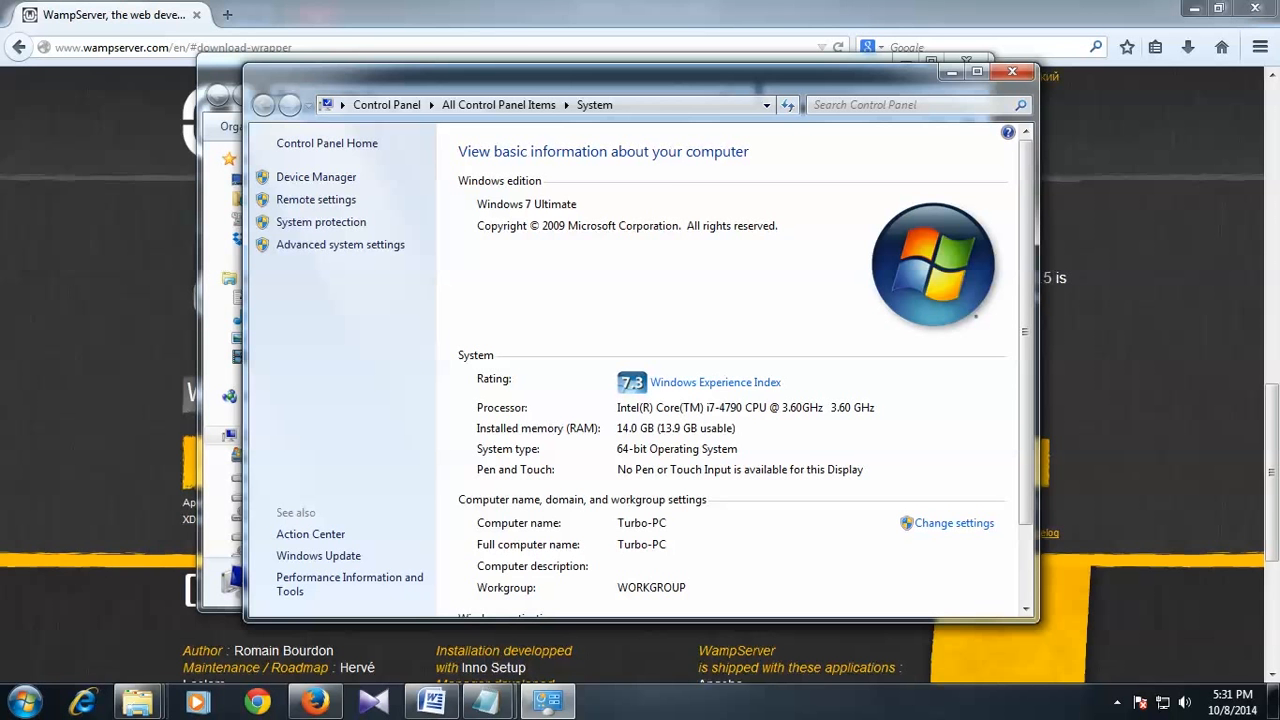
pyautogui.click(1012, 71)
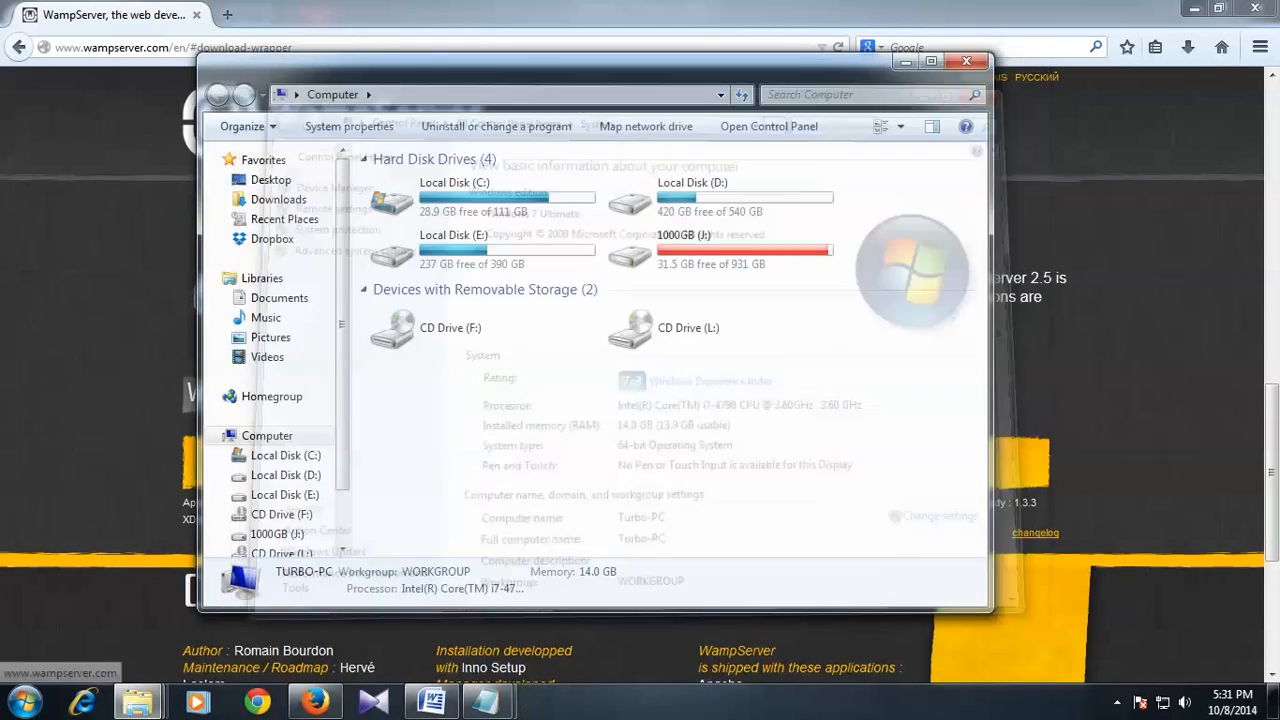
pyautogui.click(966, 60)
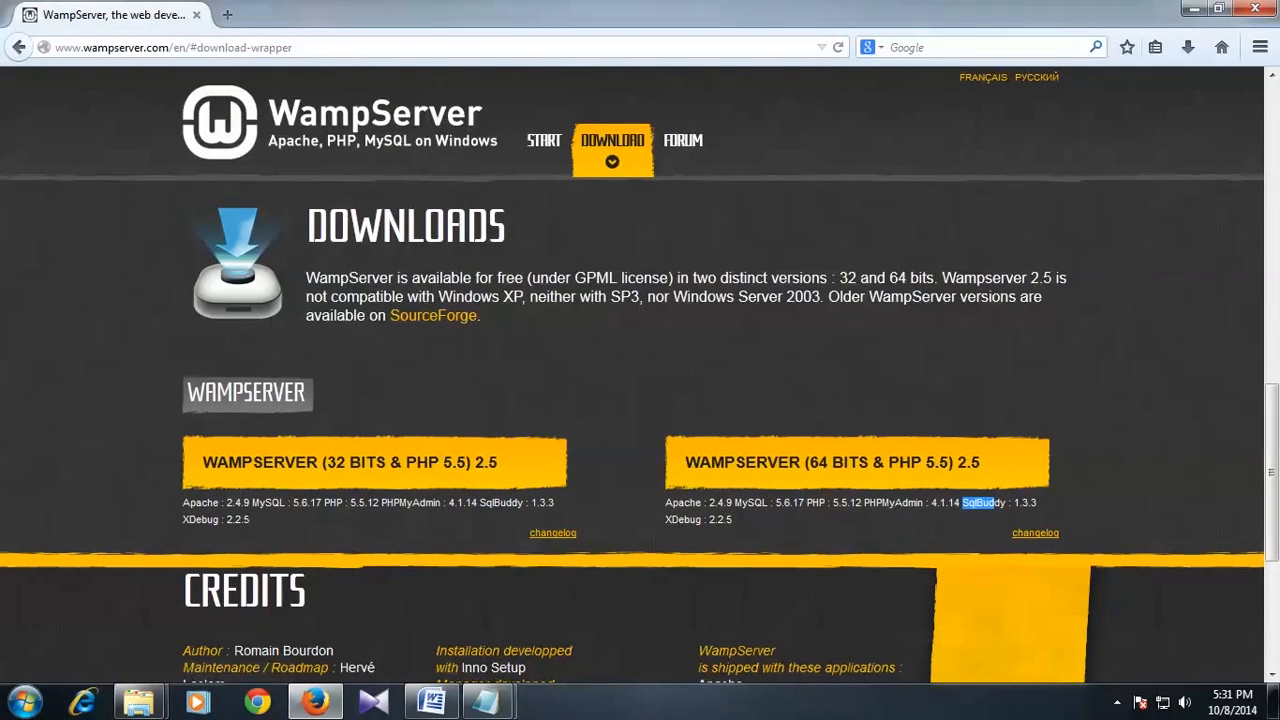
# Step: Download the 41.49 MB 64-bit WampServer 2.5 installer directly and open its Programs folder
pyautogui.click(965, 480)
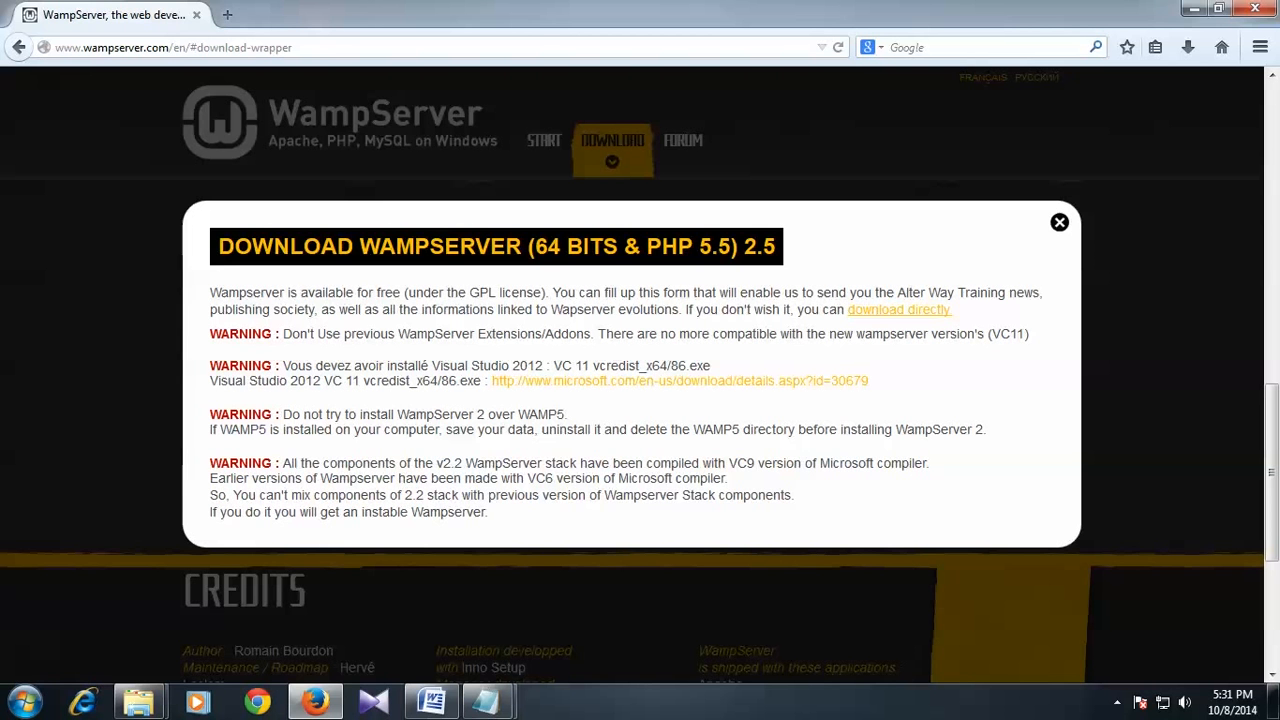
pyautogui.click(898, 309)
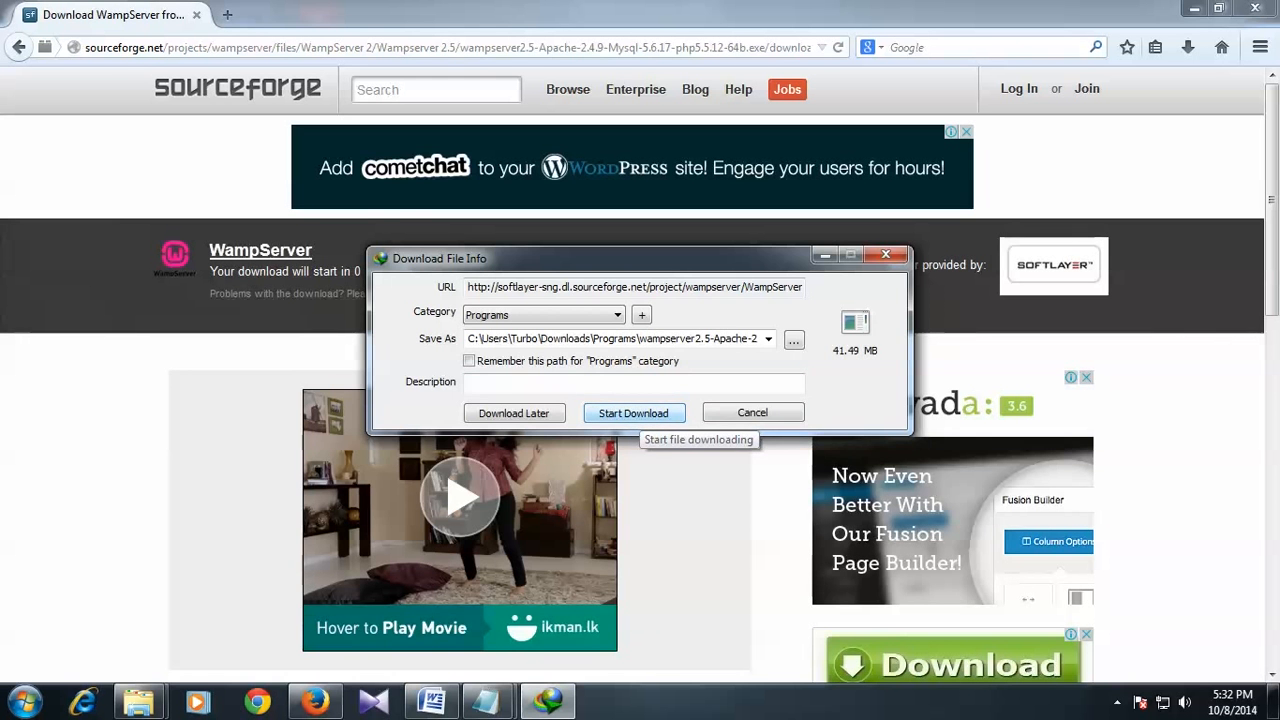
pyautogui.click(640, 414)
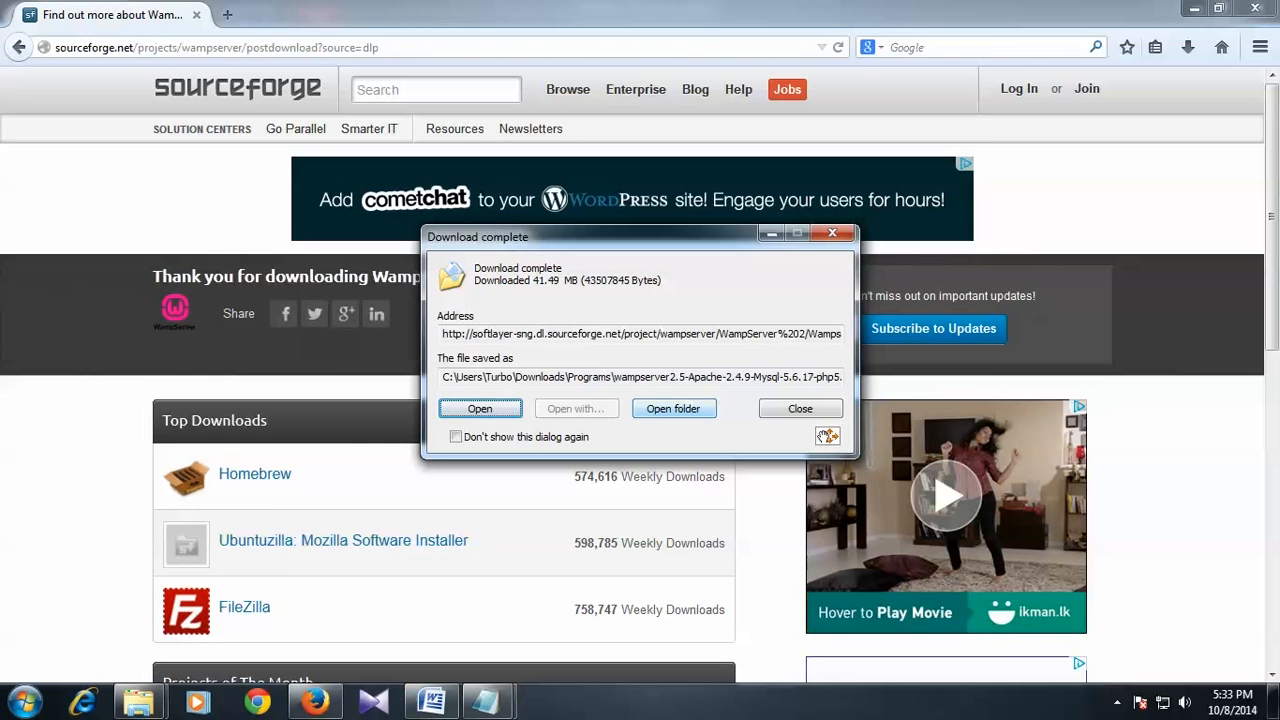
pyautogui.click(673, 408)
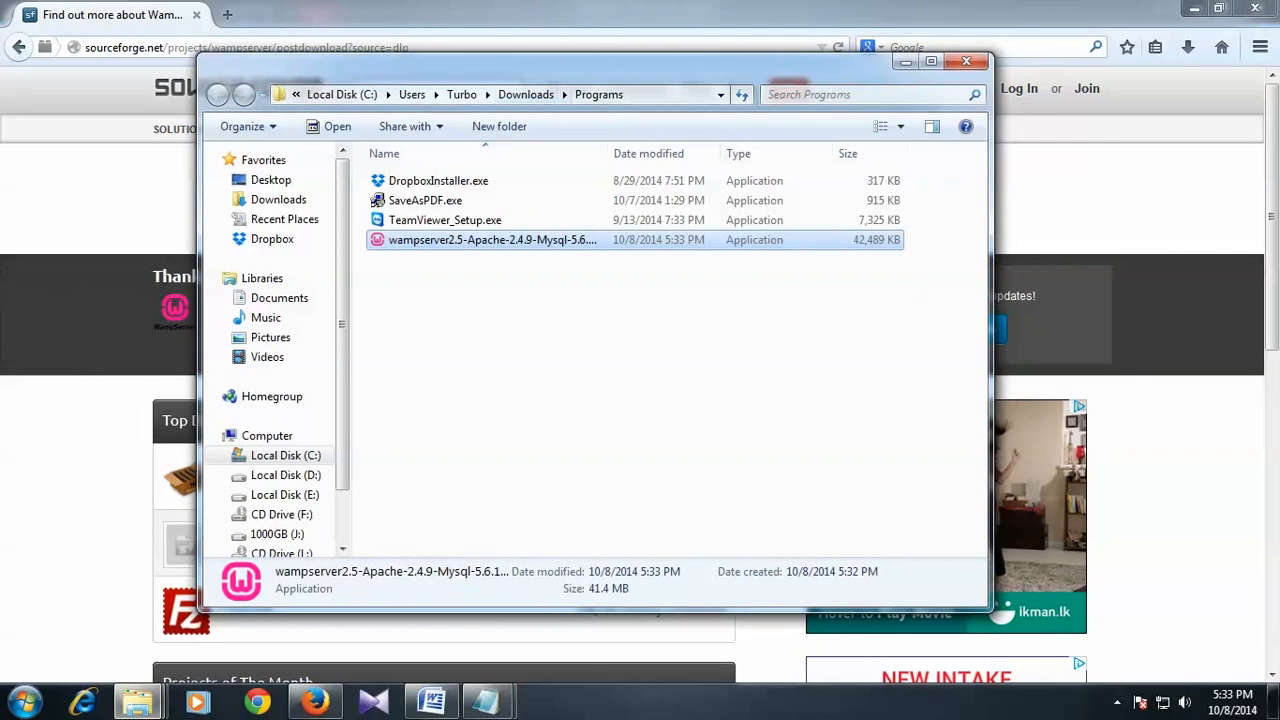
# Step: Widen the Programs folder window and run the wampserver2.5 installer
pyautogui.moveTo(992, 340); pyautogui.dragTo(1171, 340)
pyautogui.click(800, 340)
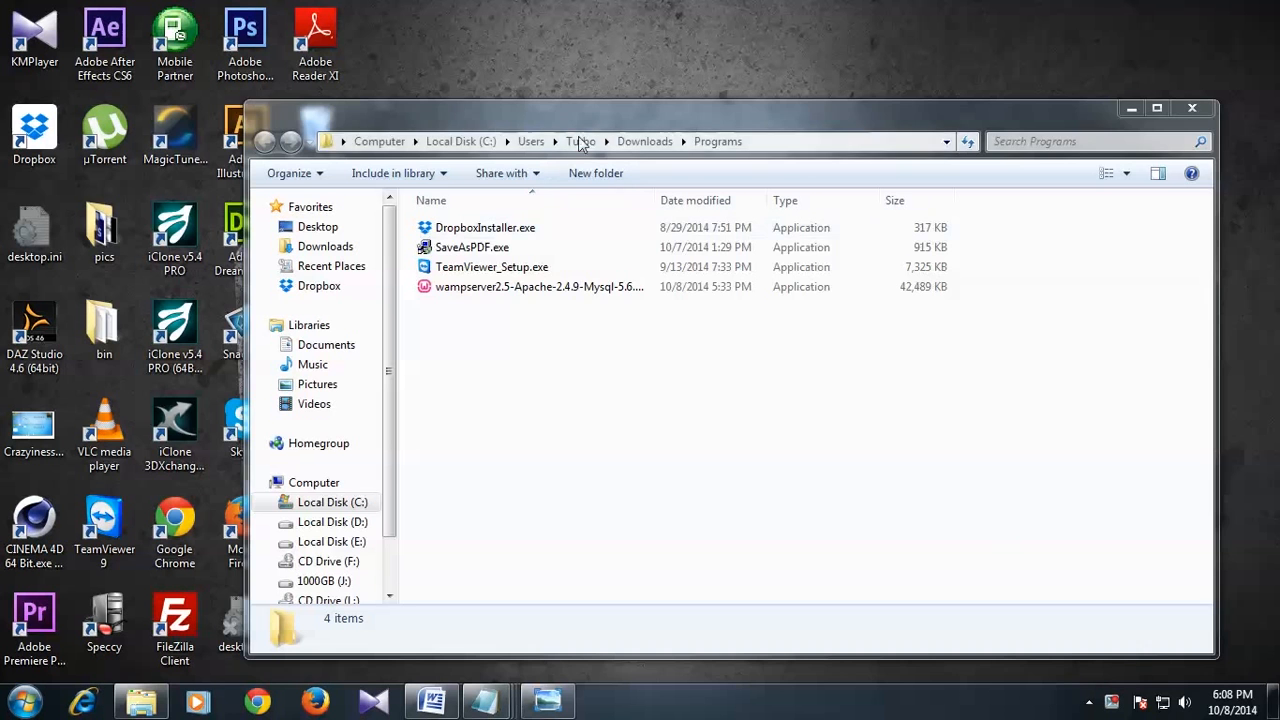
pyautogui.moveTo(593, 118); pyautogui.dragTo(583, 105)
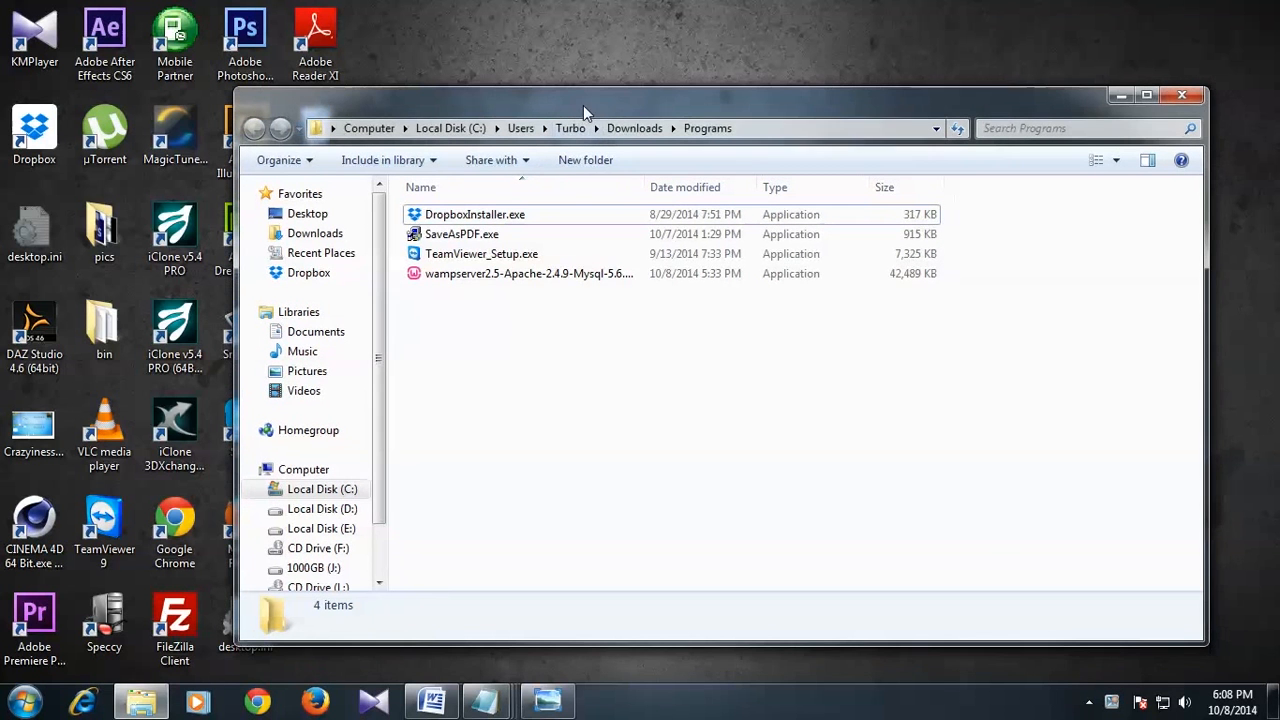
pyautogui.click(529, 276)
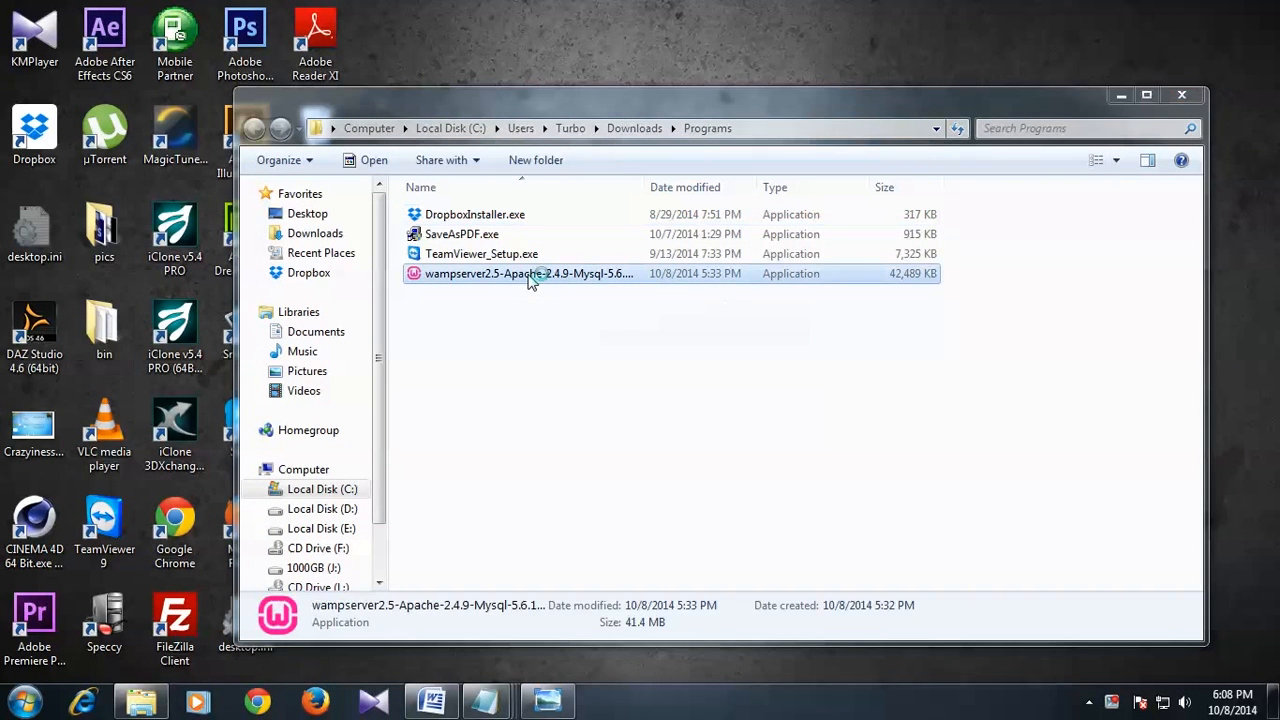
pyautogui.doubleClick(529, 276)
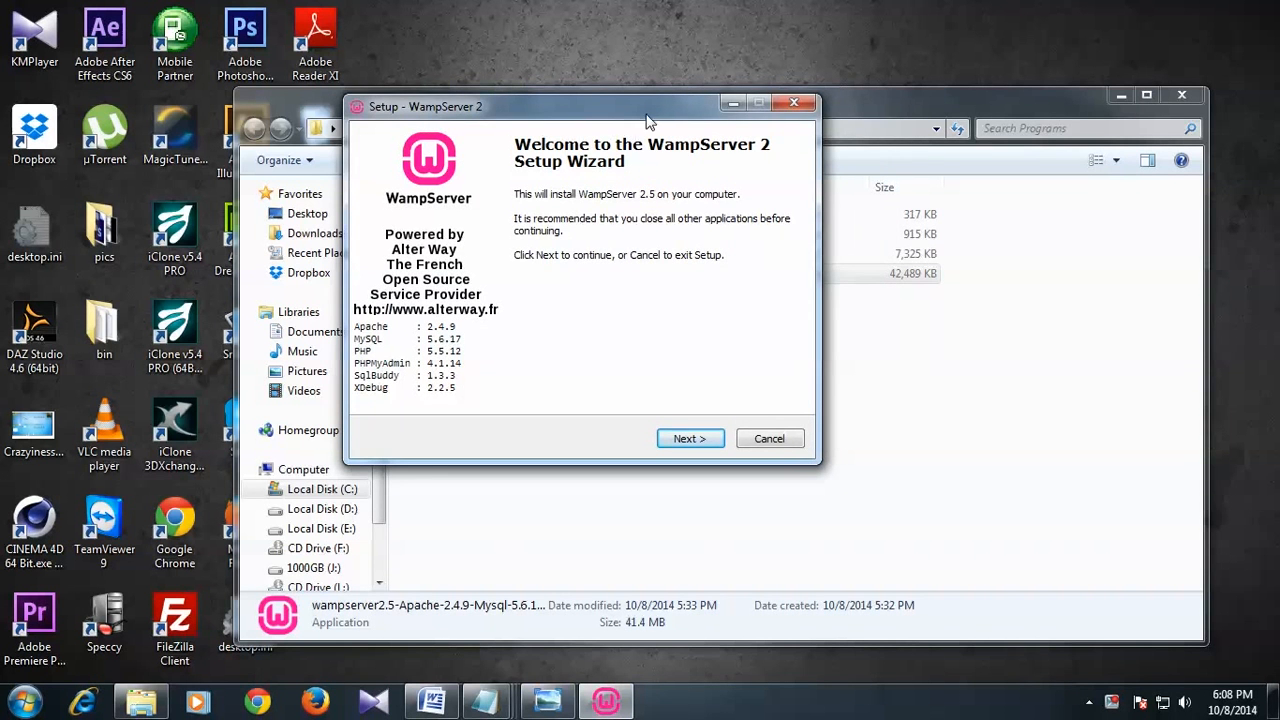
# Step: Move the setup window into view and accept the license agreement
pyautogui.moveTo(650, 119); pyautogui.dragTo(940, 246)
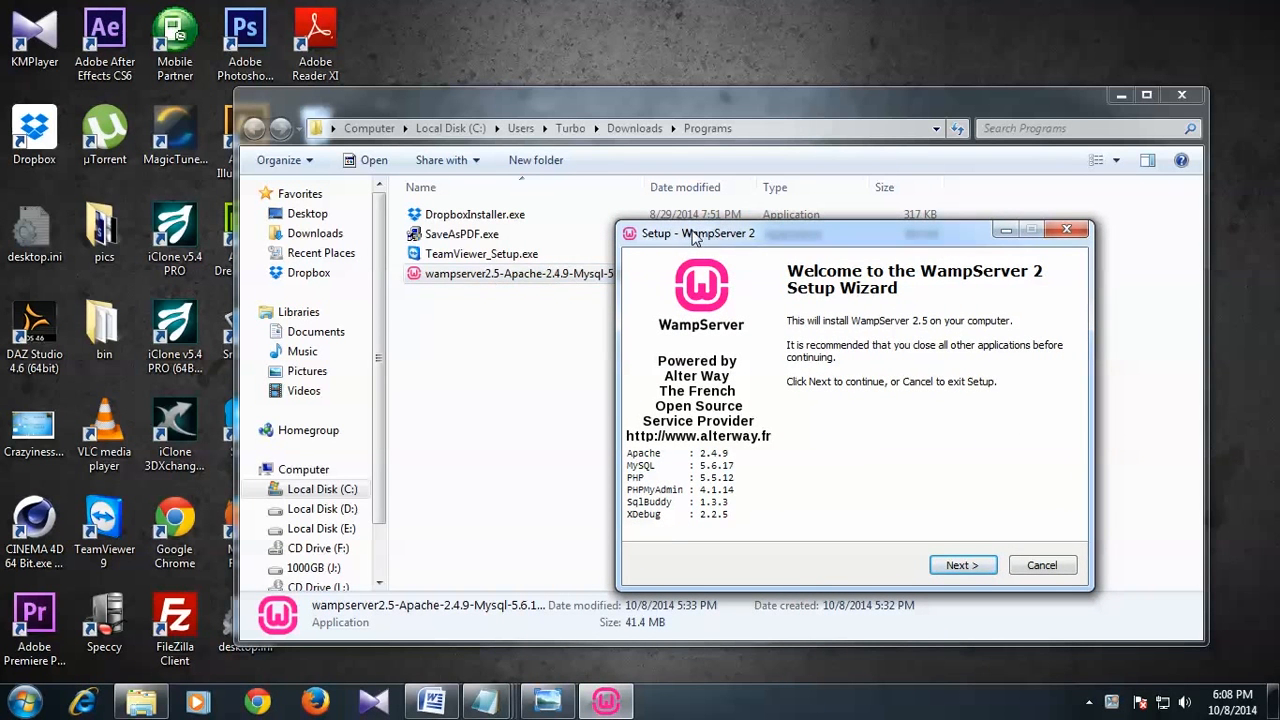
pyautogui.moveTo(696, 233); pyautogui.dragTo(688, 185)
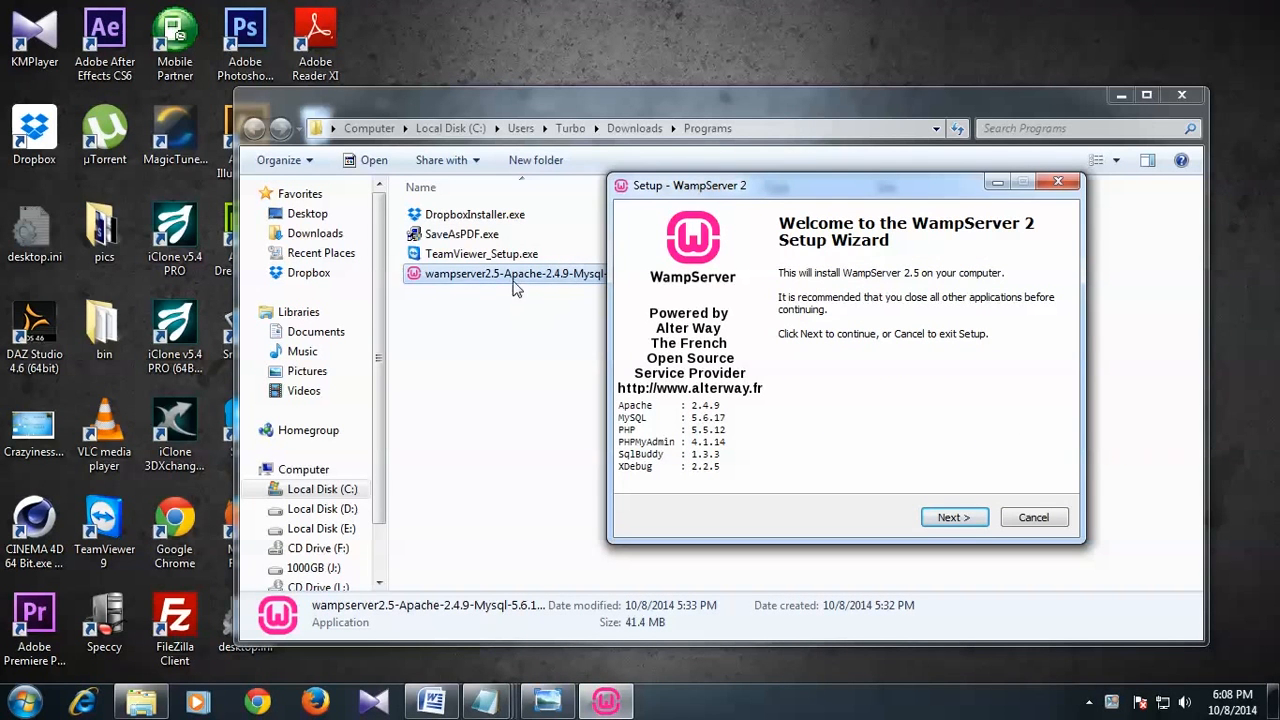
pyautogui.moveTo(779, 184); pyautogui.dragTo(826, 197)
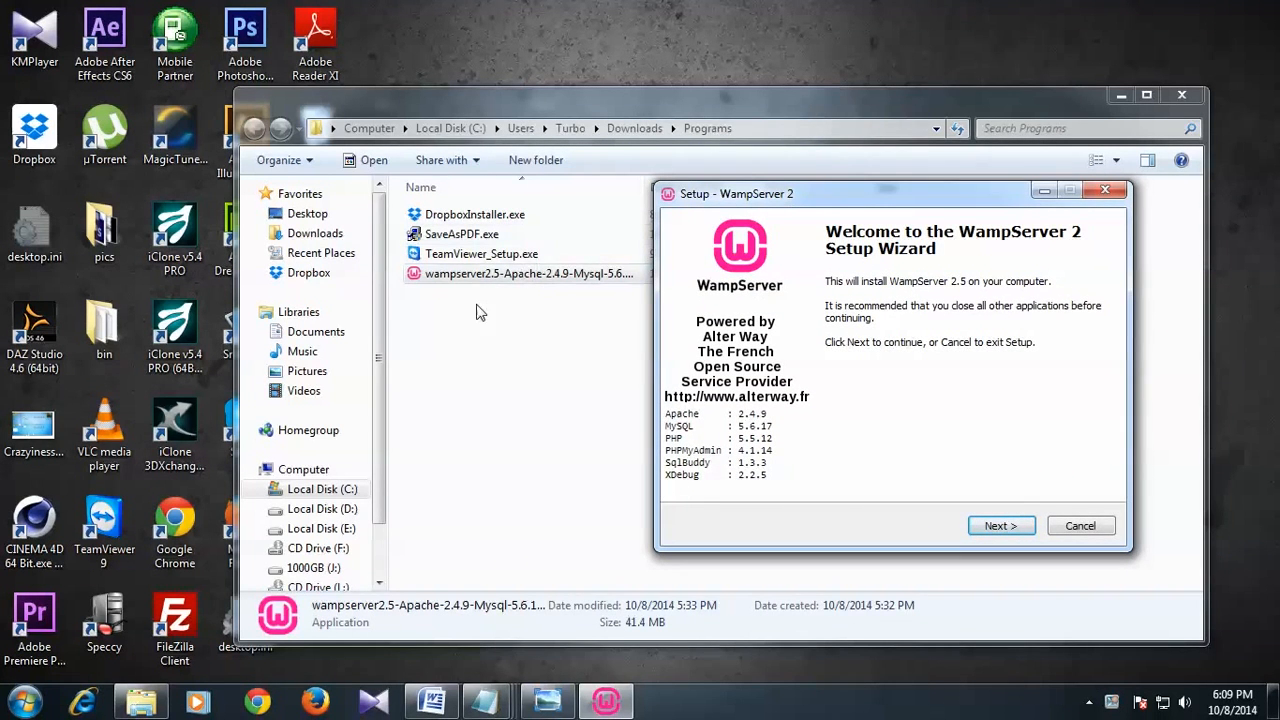
pyautogui.moveTo(768, 195); pyautogui.dragTo(673, 172)
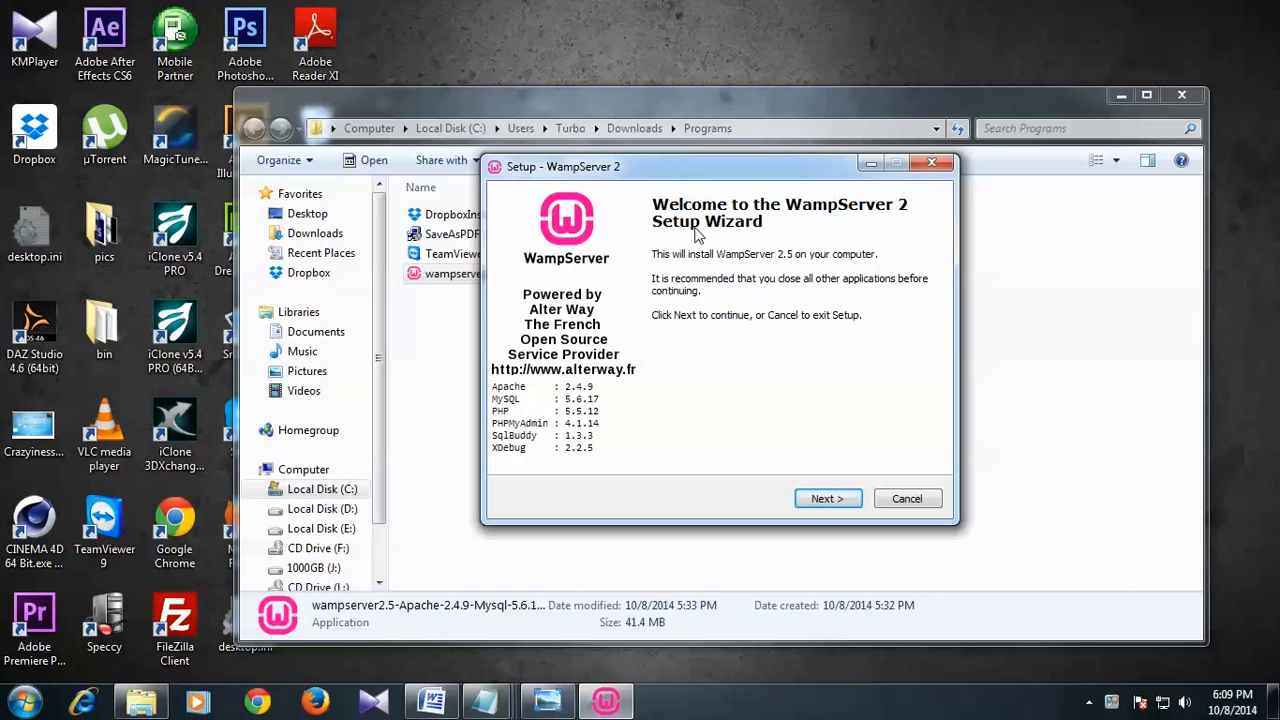
pyautogui.click(826, 498)
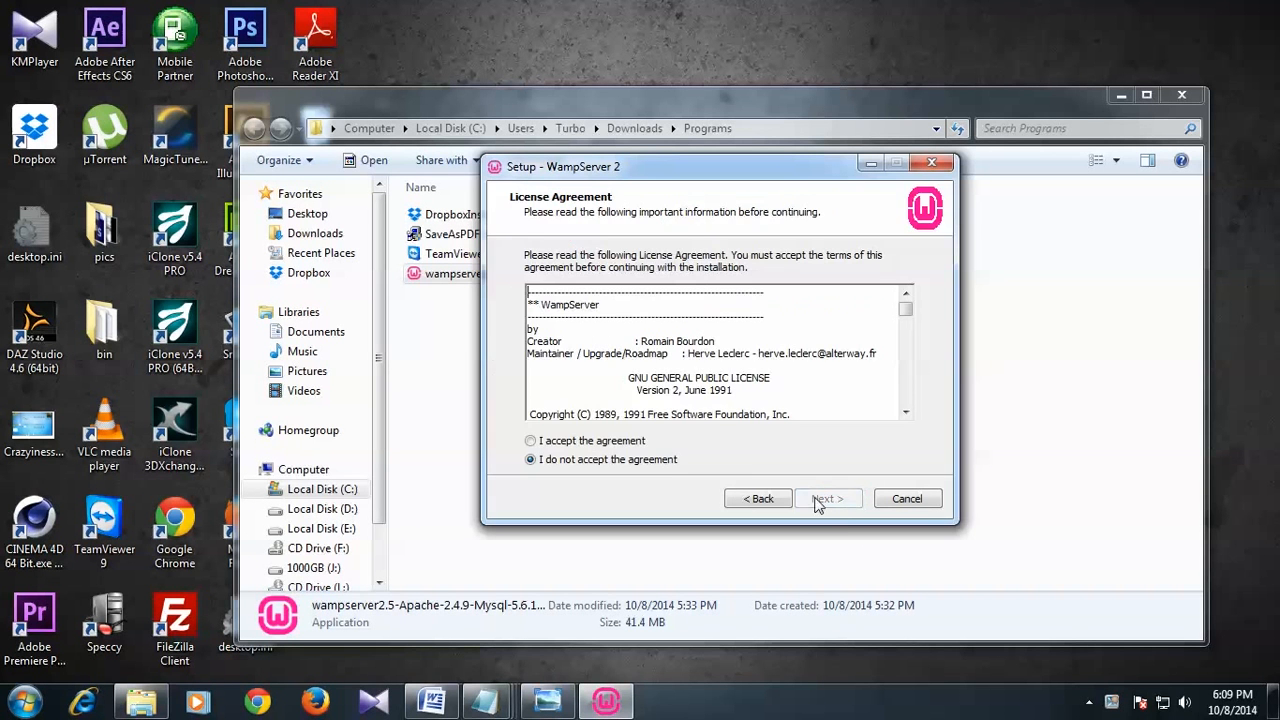
pyautogui.click(615, 442)
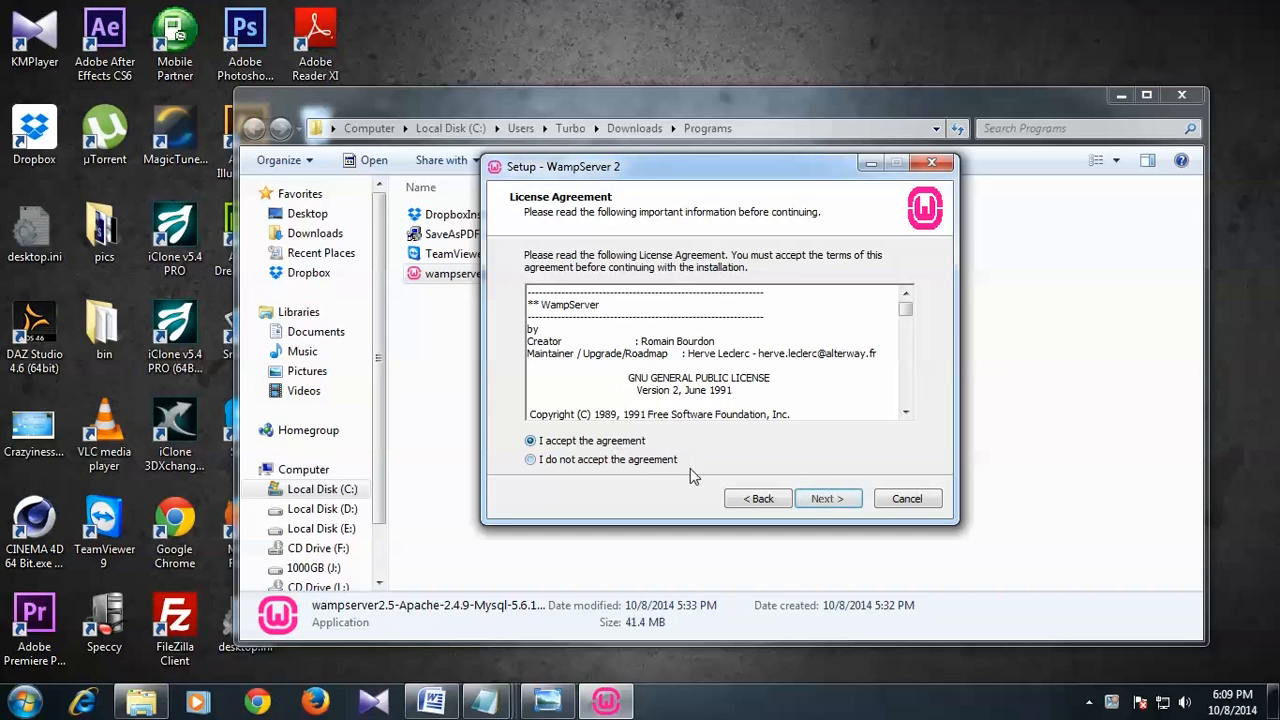
pyautogui.click(826, 498)
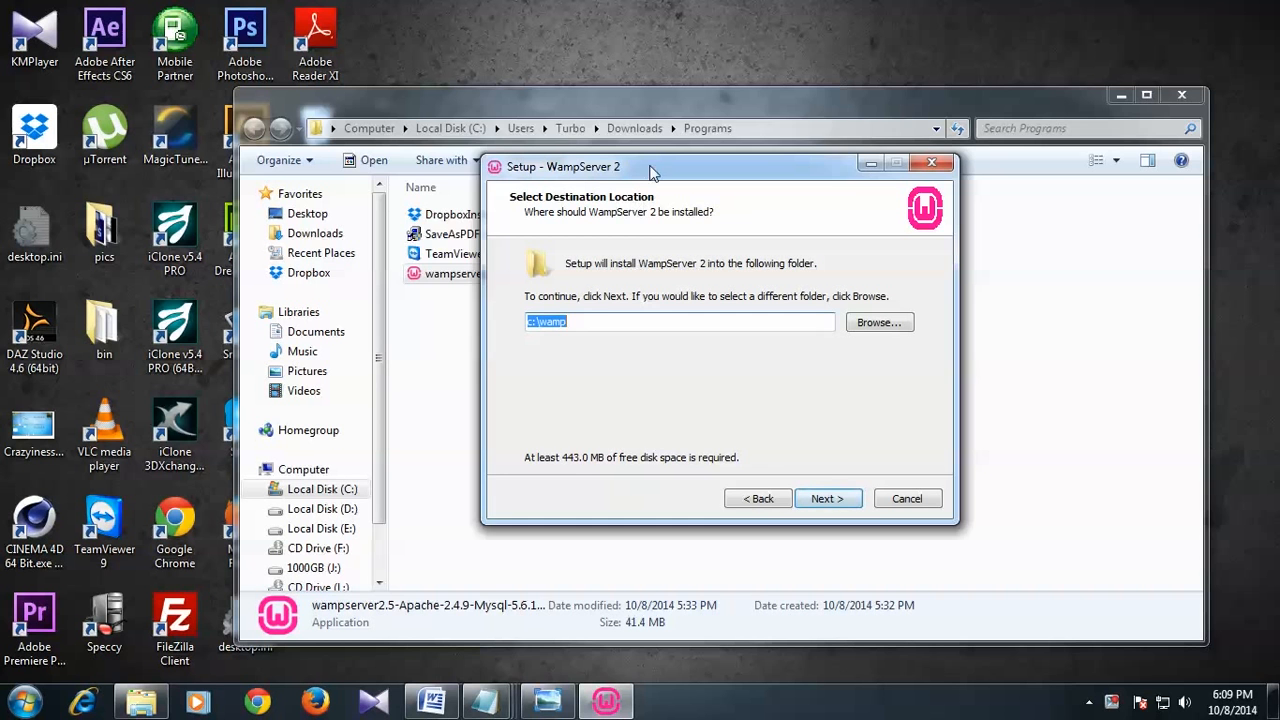
# Step: Check the c:\wamp install path and look at the contents of Local Disk (C:)
pyautogui.moveTo(650, 164); pyautogui.dragTo(593, 135)
pyautogui.click(525, 294)
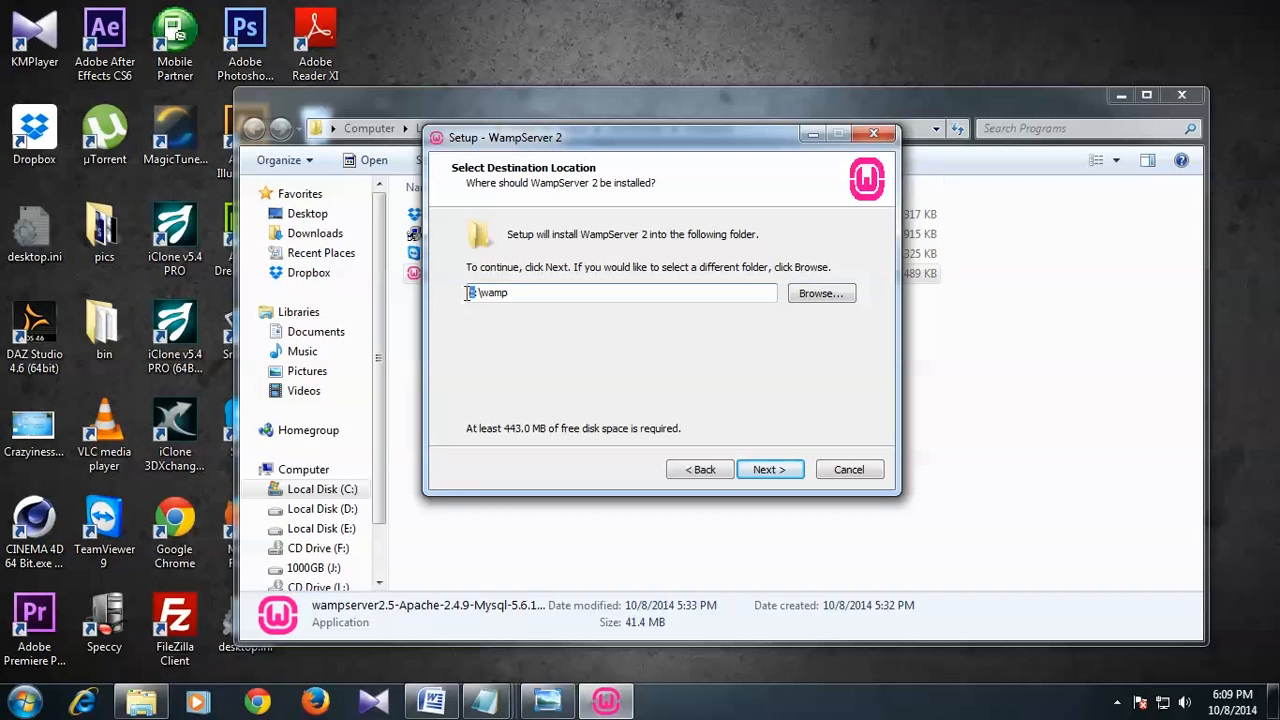
pyautogui.moveTo(483, 293); pyautogui.dragTo(505, 298)
pyautogui.click(532, 299)
pyautogui.doubleClick(483, 293)
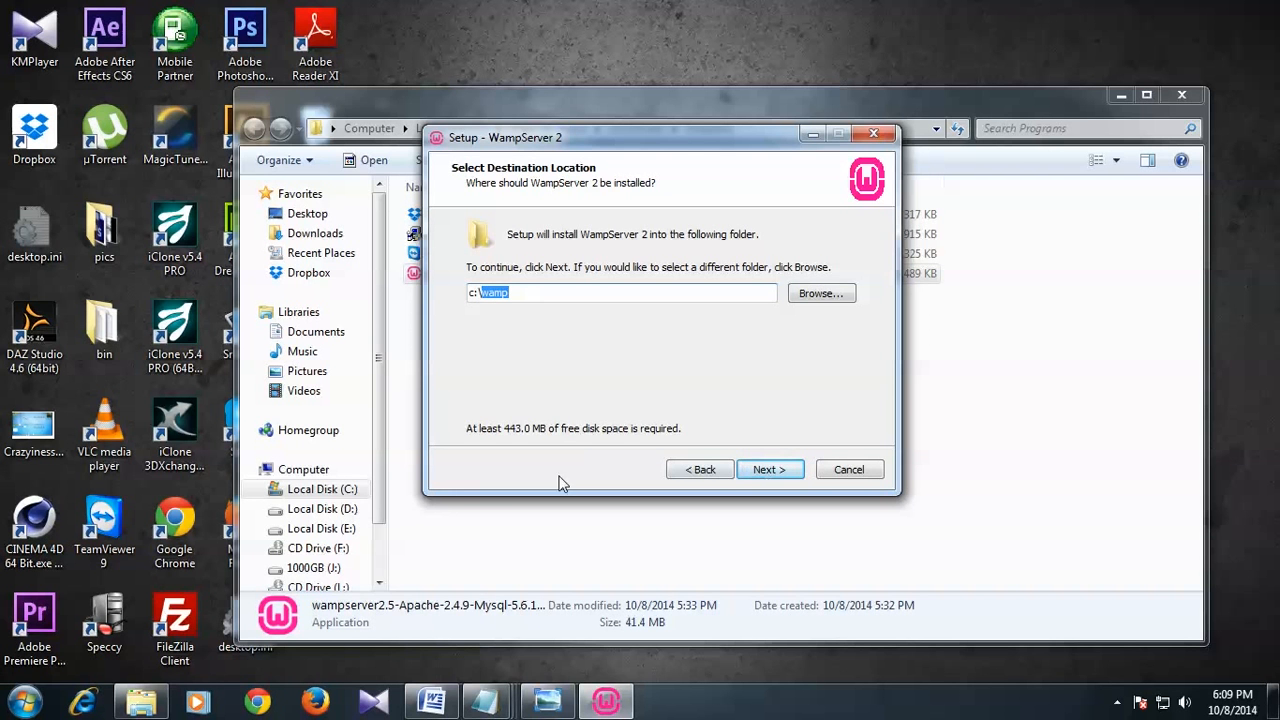
pyautogui.click(40, 700)
pyautogui.click(282, 460)
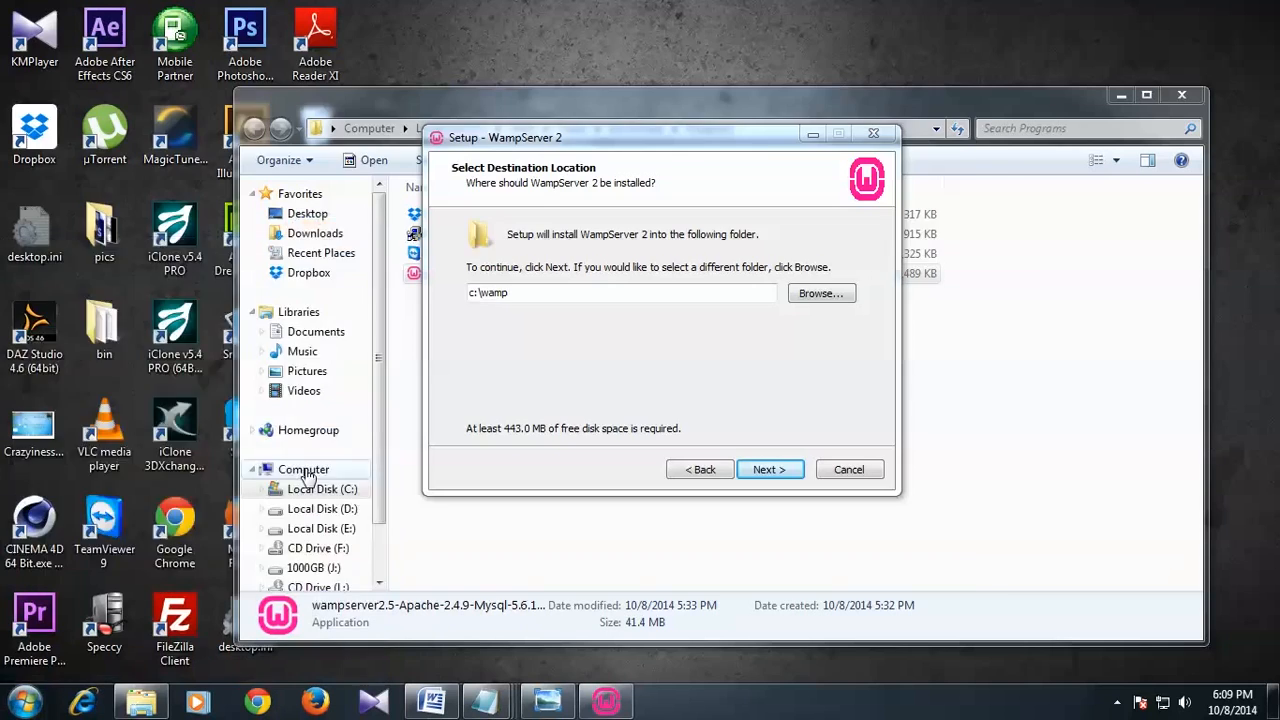
pyautogui.click(295, 180)
pyautogui.doubleClick(295, 180)
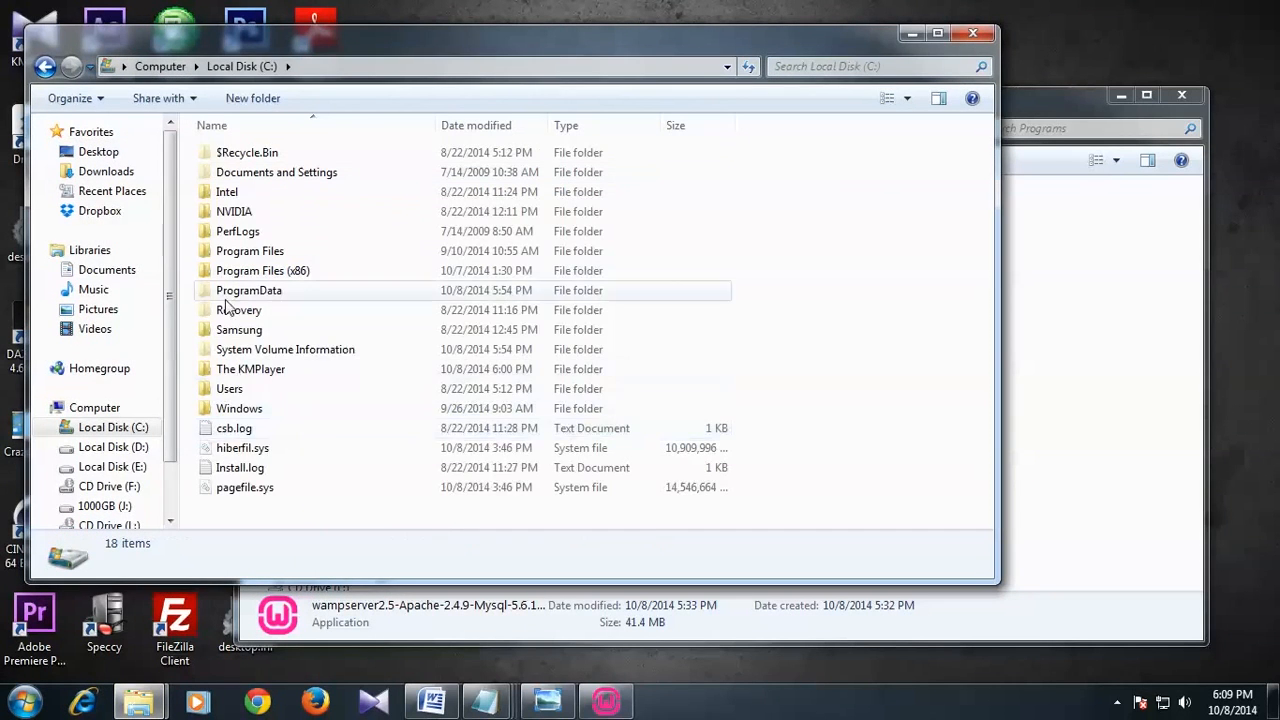
pyautogui.click(908, 37)
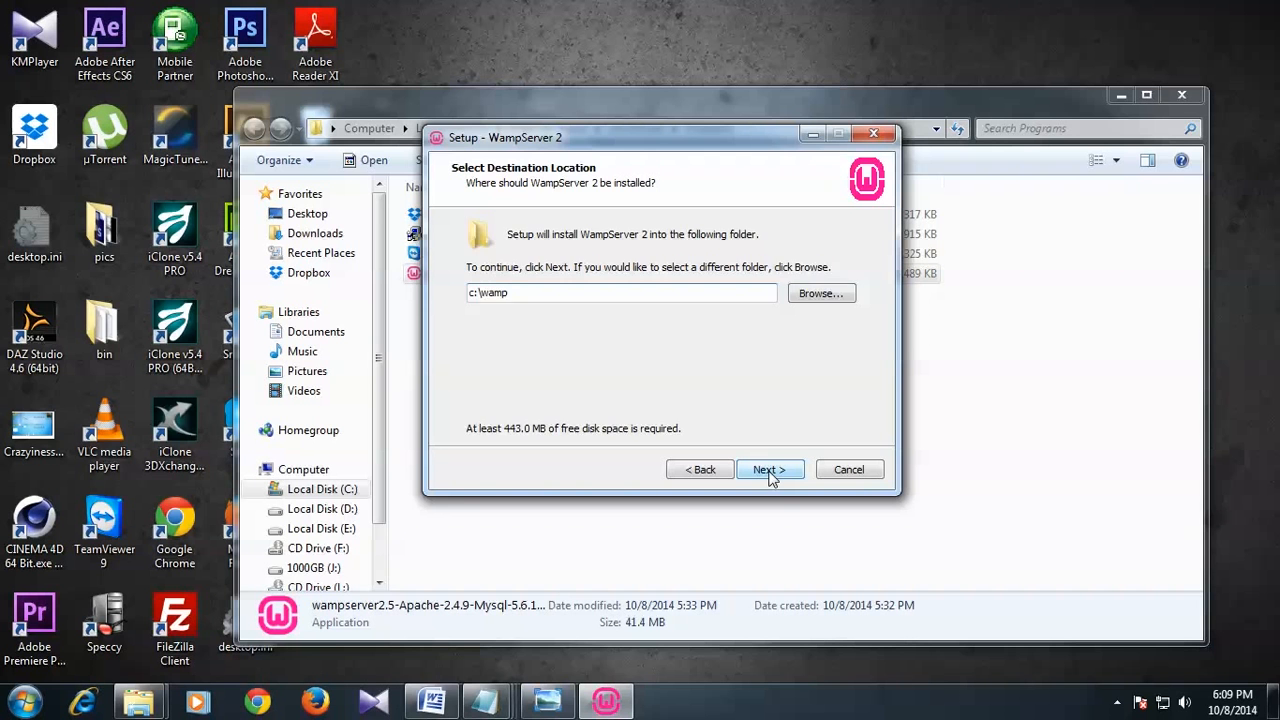
# Step: Keep c:\wamp as the folder and the Desktop icon option, then start installing
pyautogui.click(770, 470)
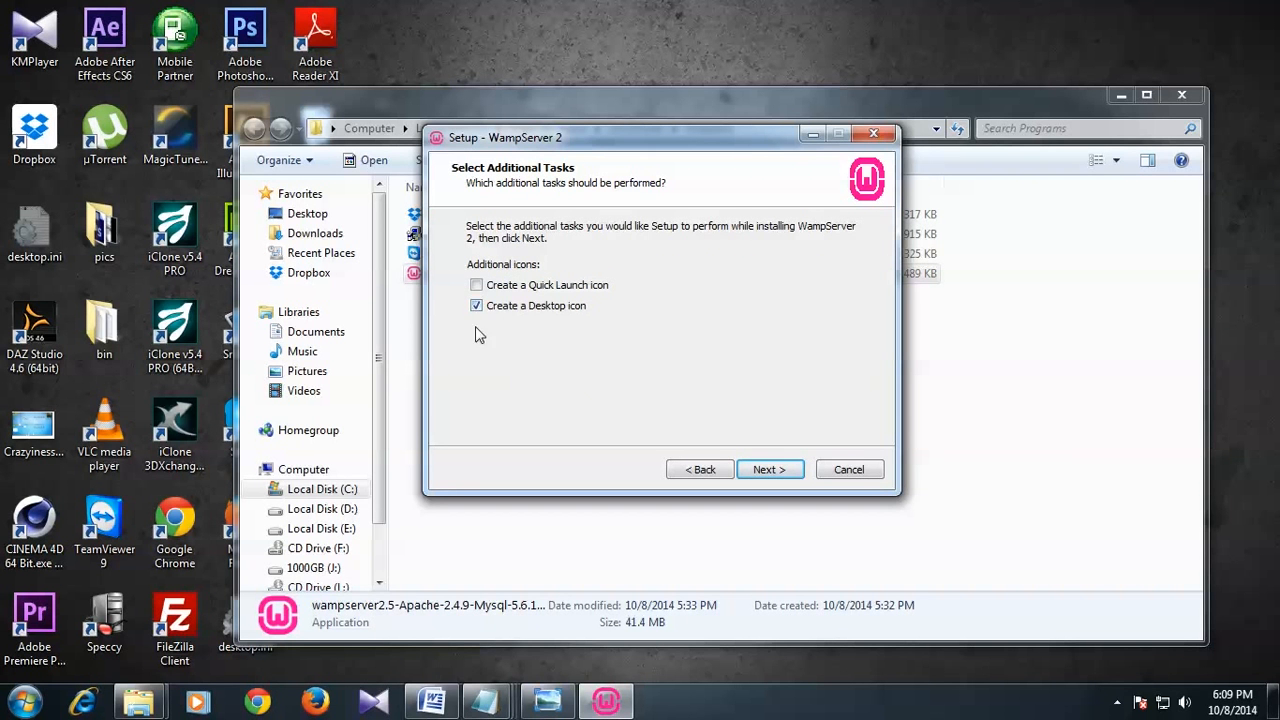
pyautogui.click(761, 470)
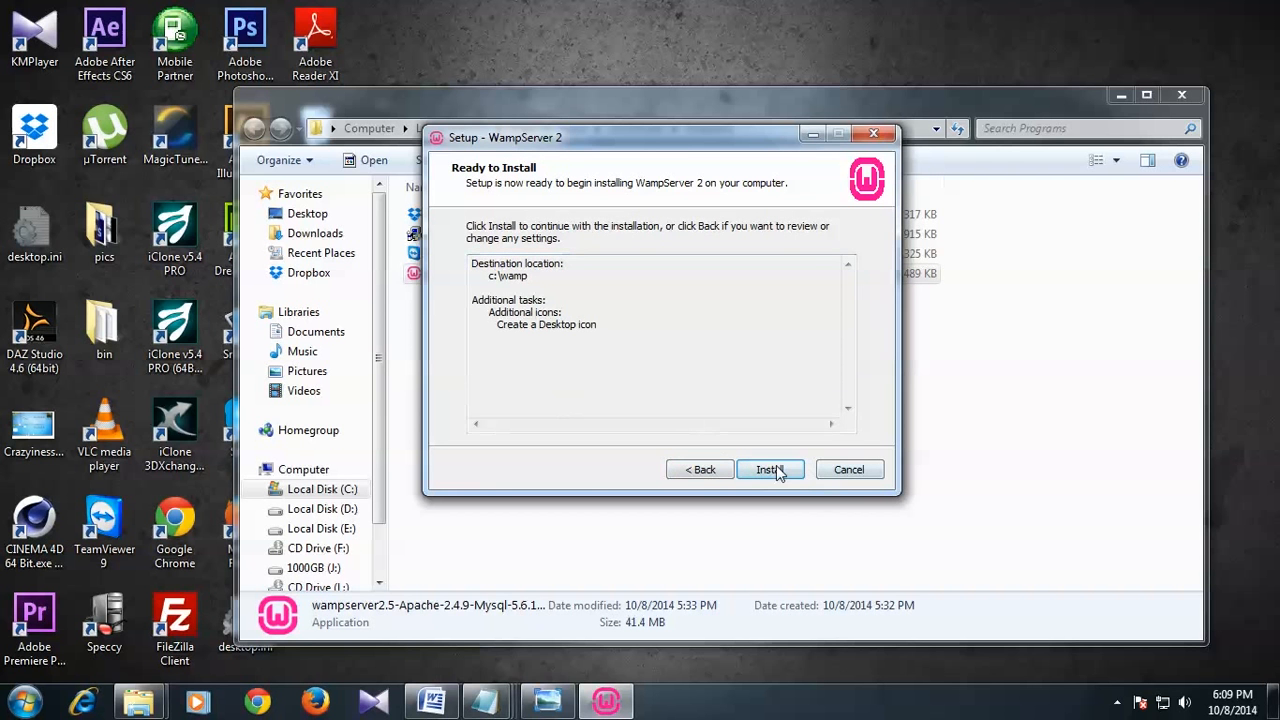
pyautogui.click(770, 470)
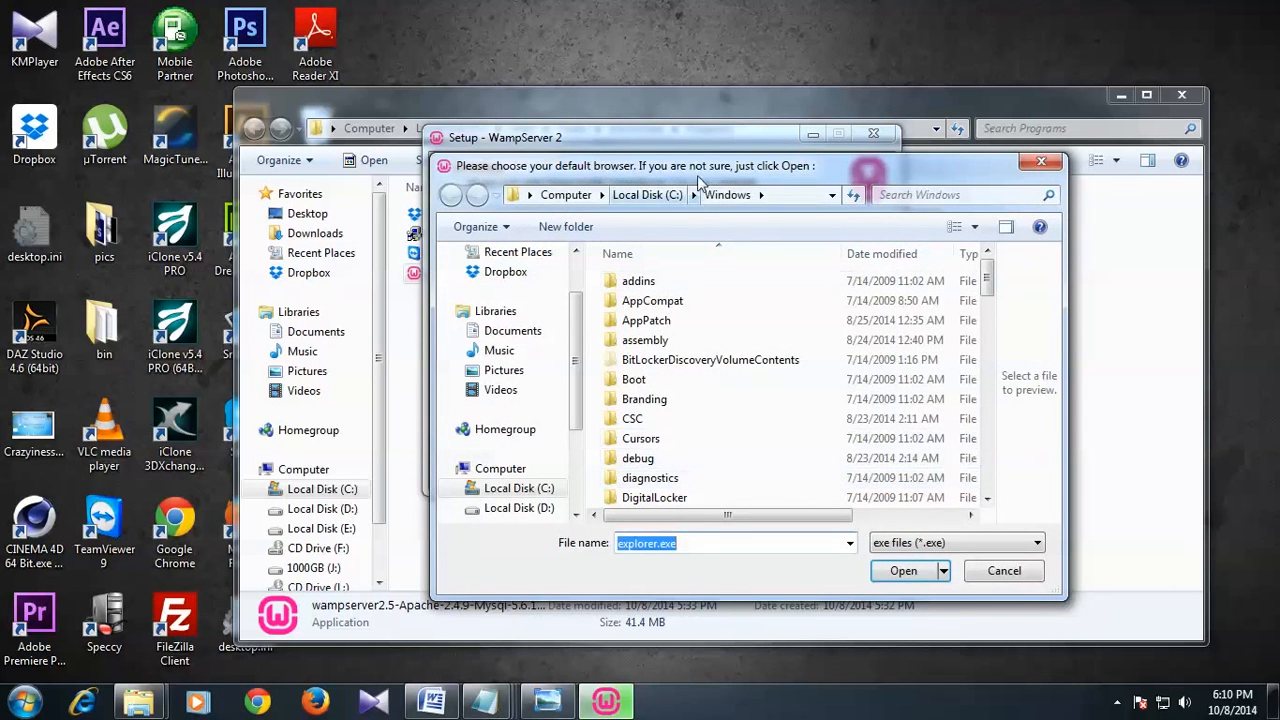
# Step: Accept explorer.exe as WampServer's default browser
pyautogui.moveTo(701, 167); pyautogui.dragTo(656, 128)
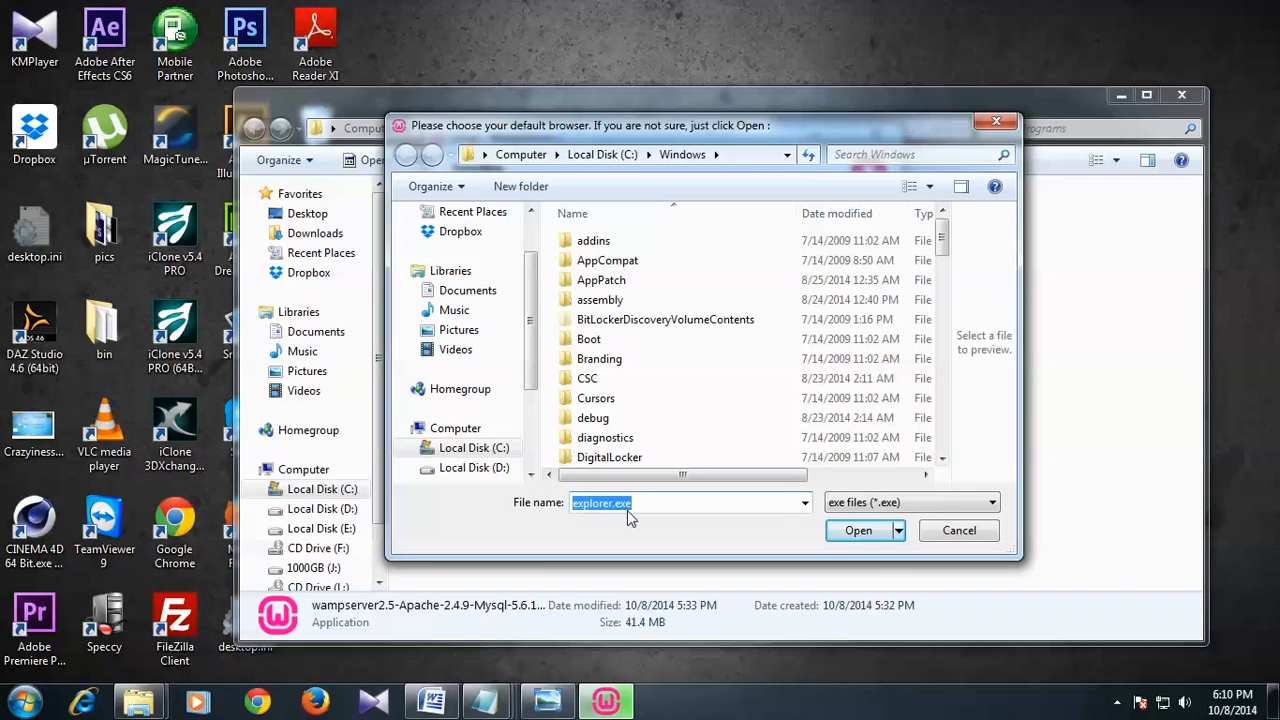
pyautogui.click(858, 532)
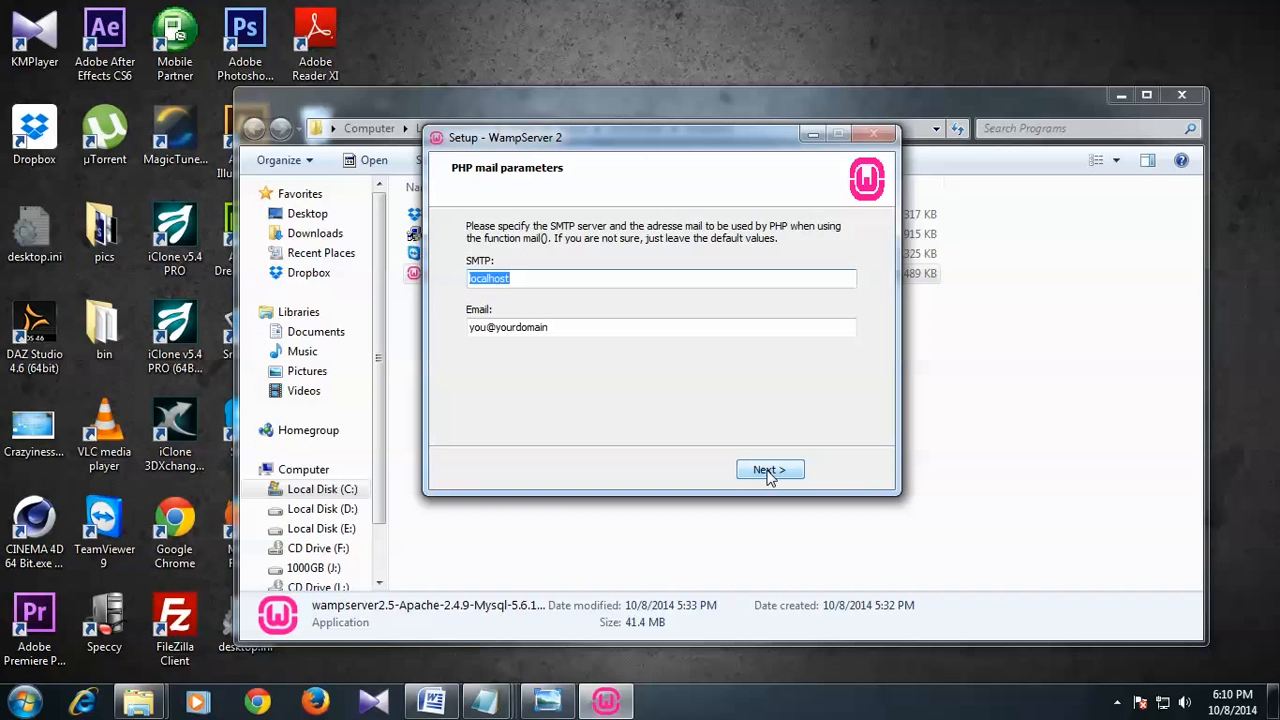
# Step: Keep localhost as the SMTP server and show the MSVCR110.dll error screenshot in Photo Viewer
pyautogui.click(527, 278)
pyautogui.moveTo(543, 278); pyautogui.dragTo(482, 277)
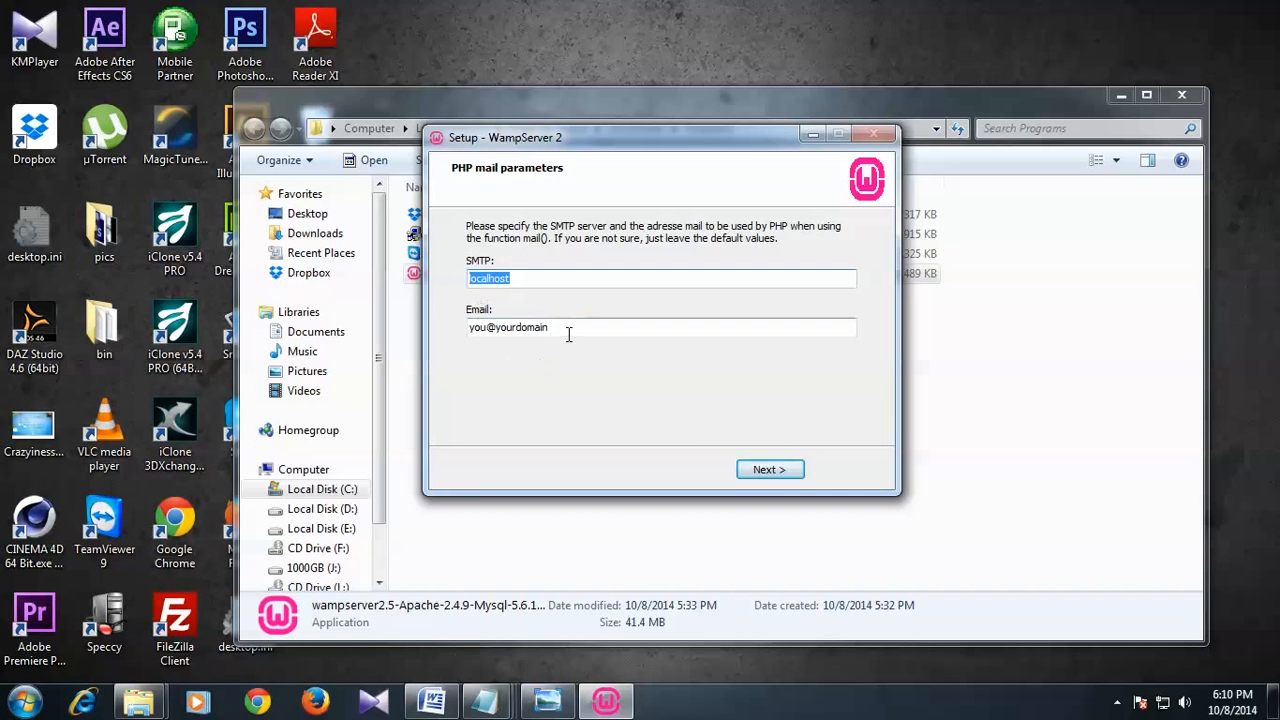
pyautogui.click(526, 277)
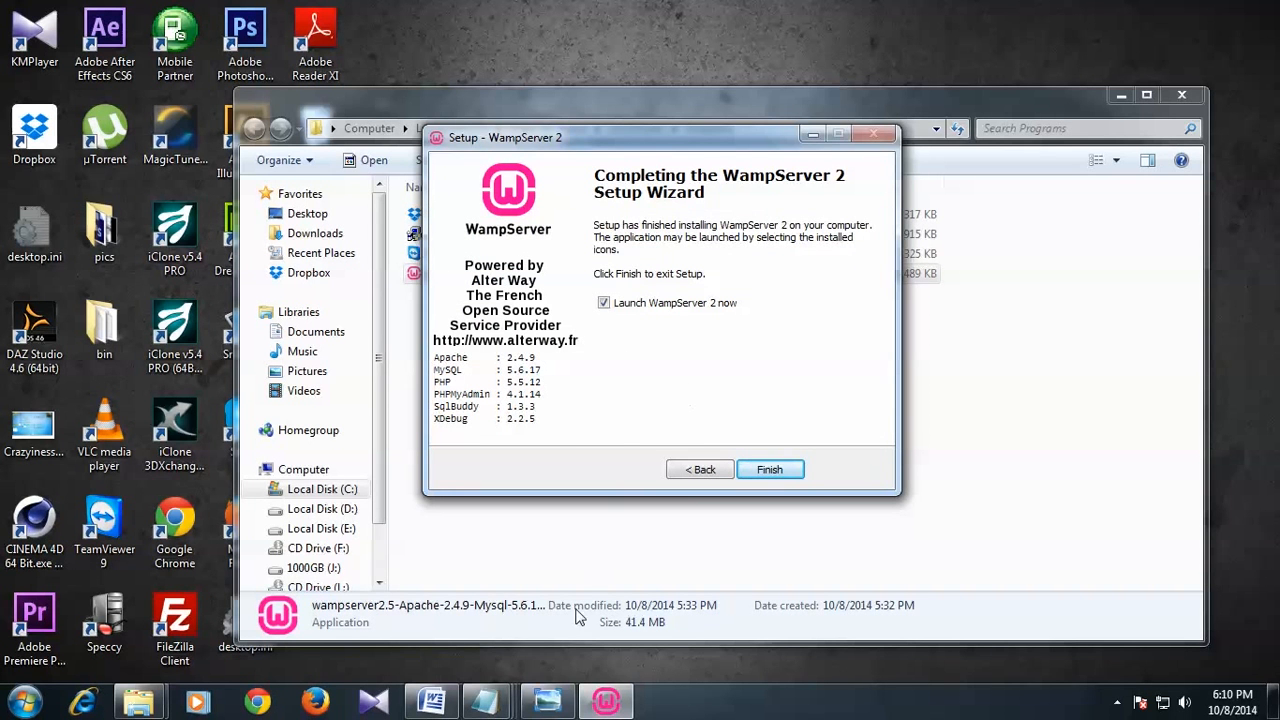
pyautogui.click(552, 700)
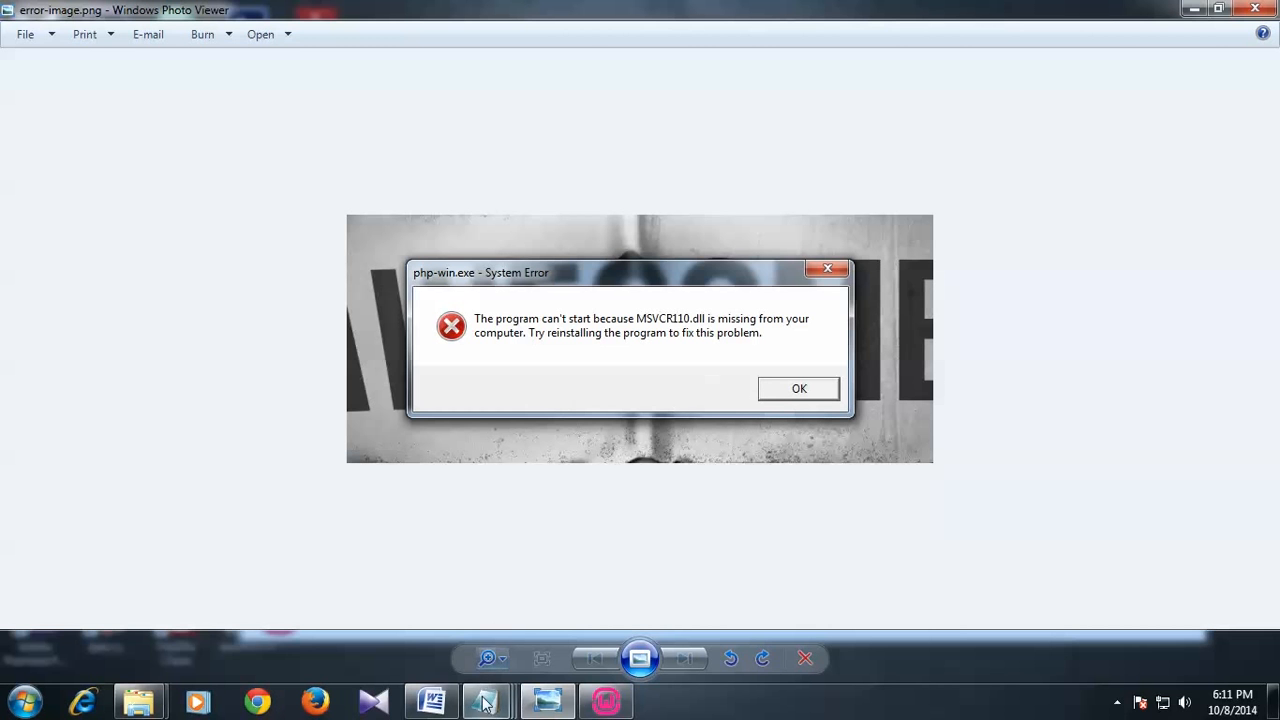
# Step: Open MSVCR100 fix.txt and highlight the MSVCR100.dll name and the 64-bit download links
pyautogui.moveTo(487, 710)
pyautogui.click(662, 624)
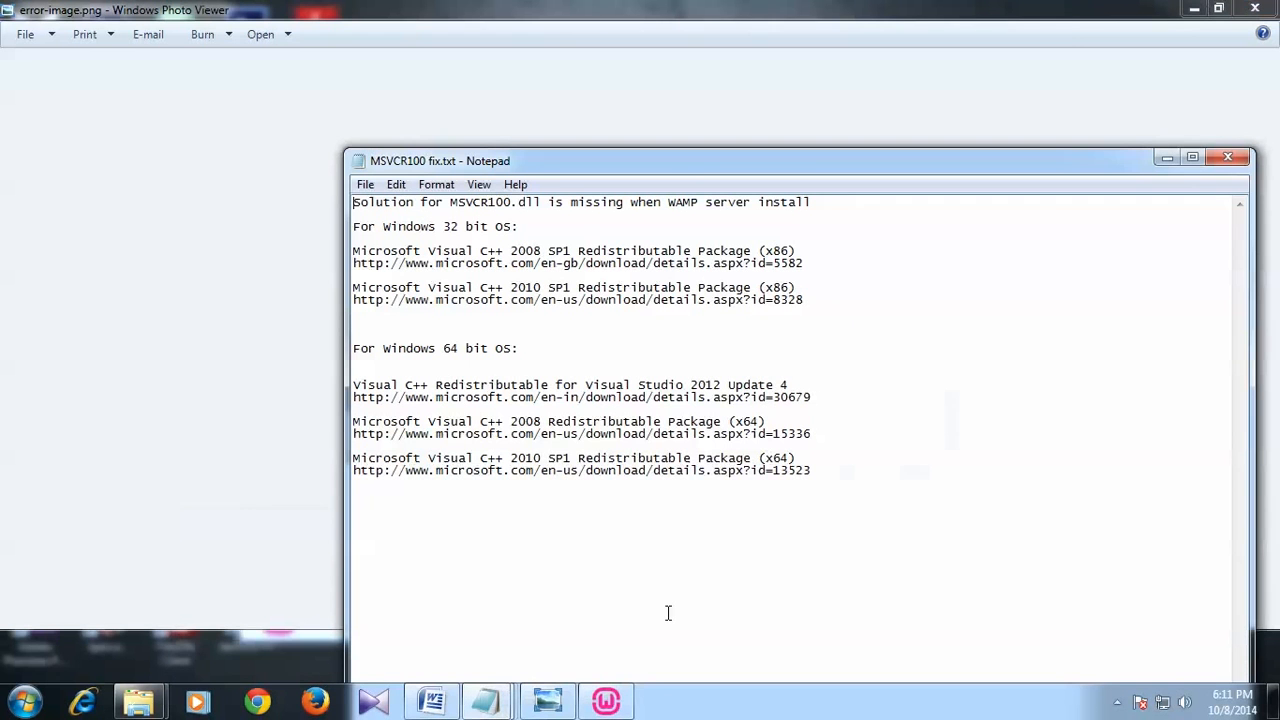
pyautogui.moveTo(670, 165); pyautogui.dragTo(652, 112)
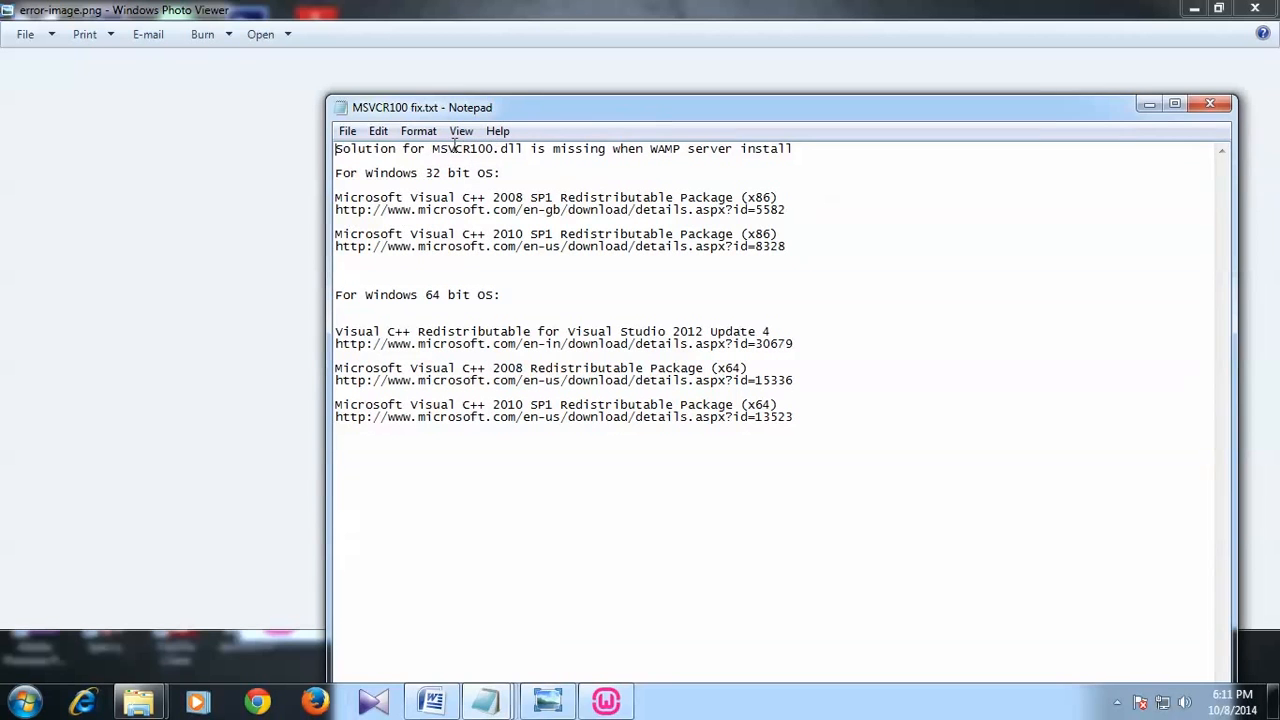
pyautogui.moveTo(431, 148); pyautogui.dragTo(525, 150)
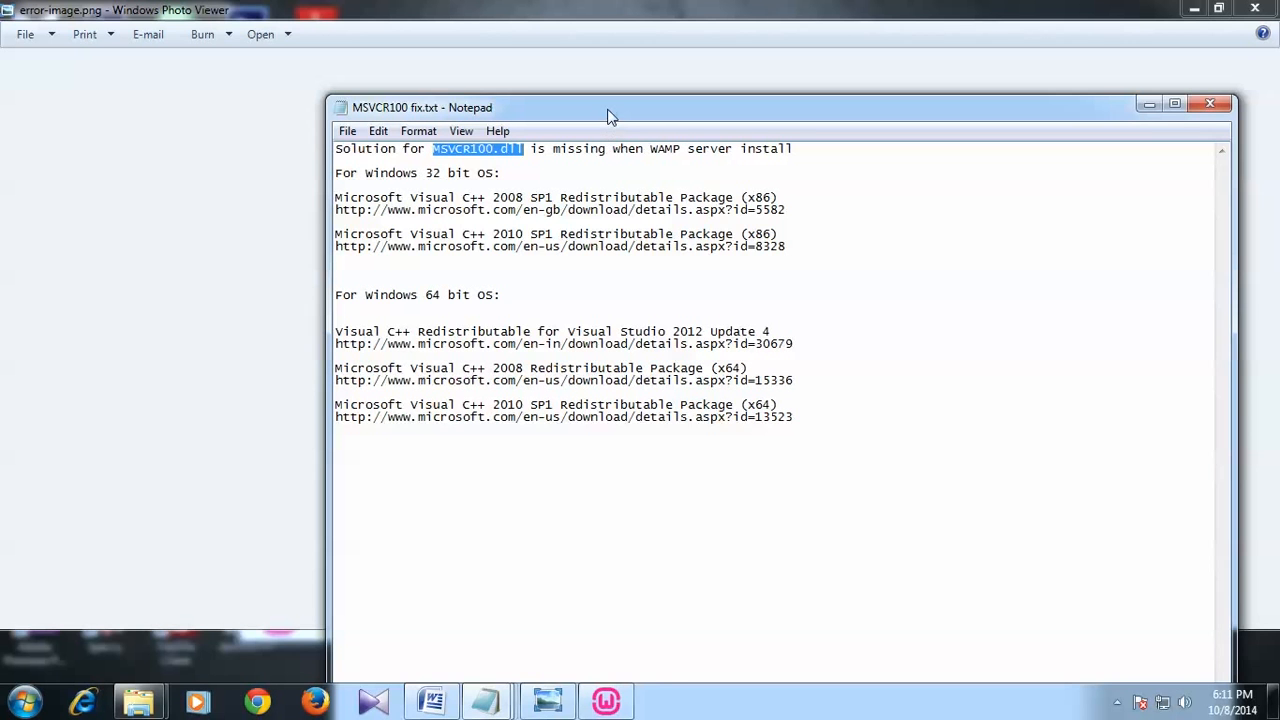
pyautogui.moveTo(610, 117); pyautogui.dragTo(603, 112)
pyautogui.moveTo(808, 412); pyautogui.dragTo(322, 338)
pyautogui.click(613, 360)
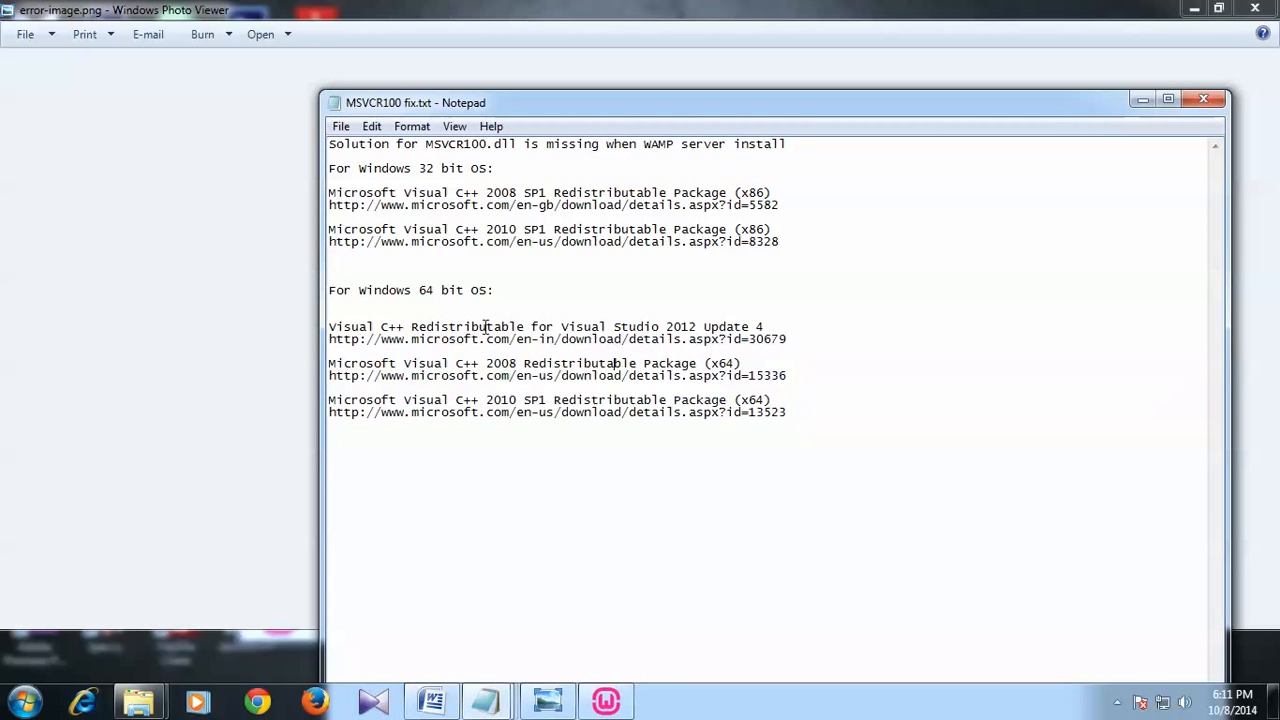
# Step: Highlight the 64-bit and 32-bit OS headings and the 2008 x86 link, then close the notes
pyautogui.moveTo(524, 290); pyautogui.dragTo(322, 290)
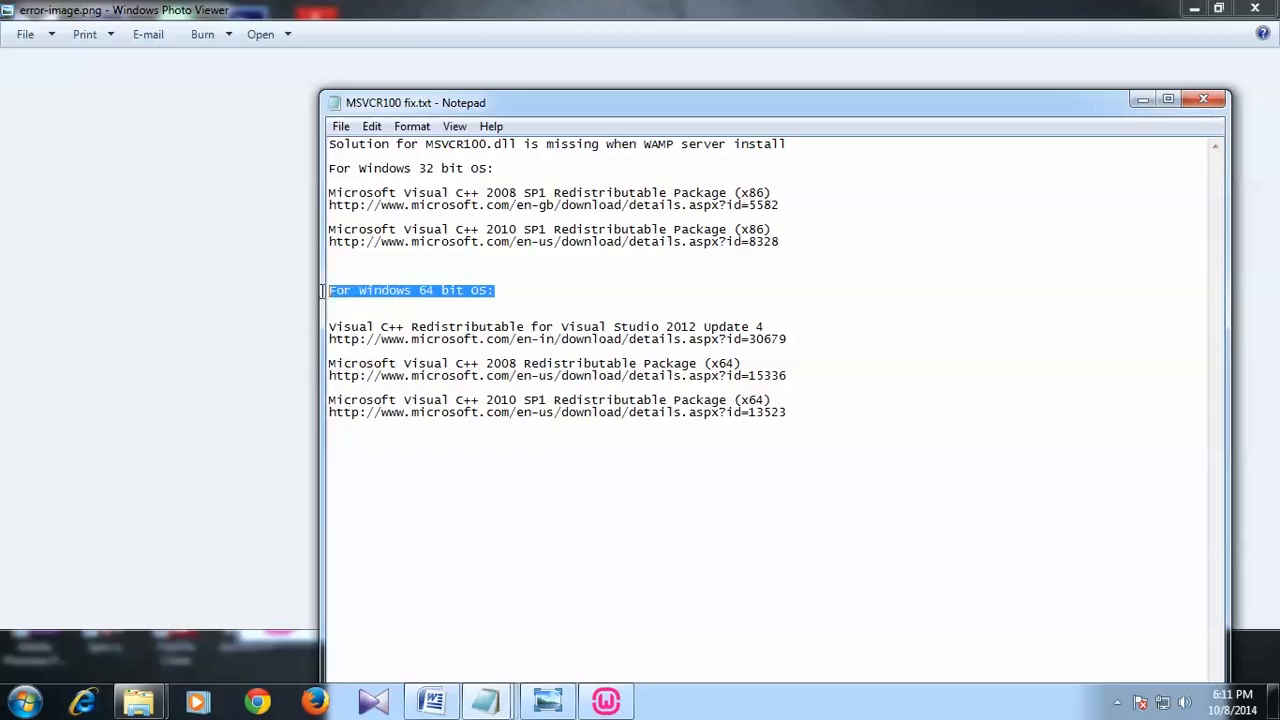
pyautogui.moveTo(498, 168); pyautogui.dragTo(385, 162)
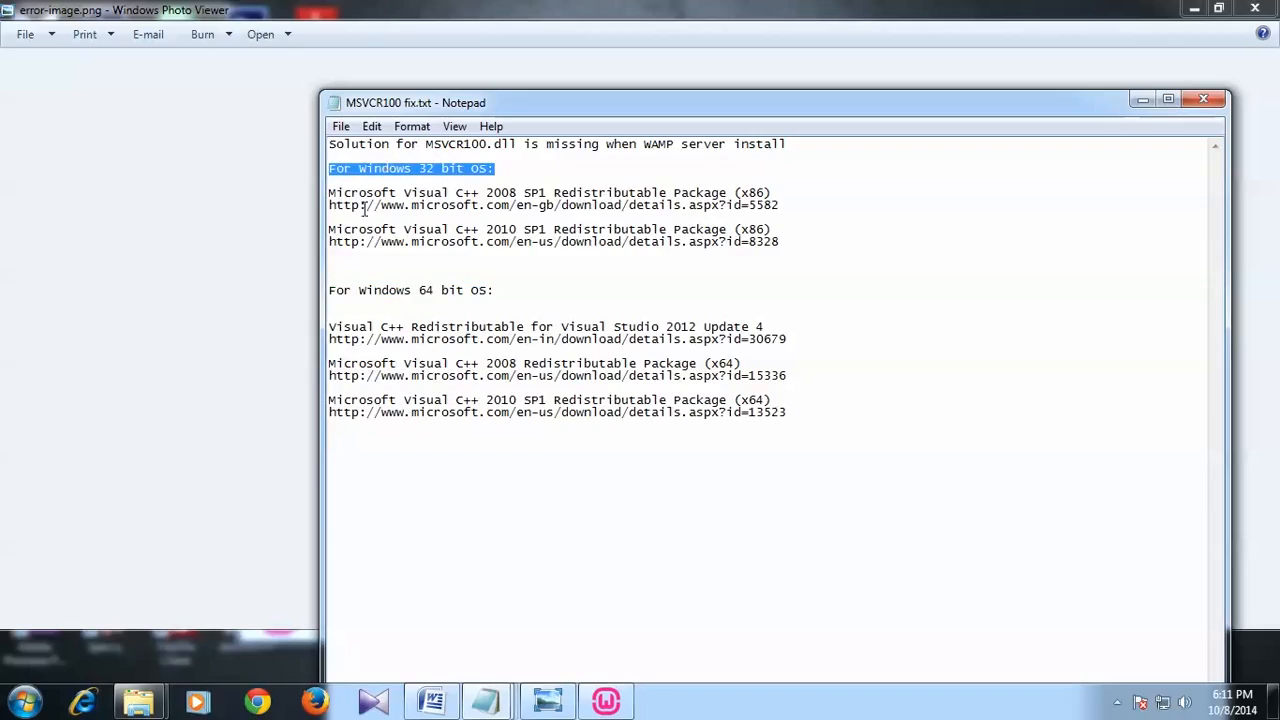
pyautogui.moveTo(330, 206); pyautogui.dragTo(778, 206)
pyautogui.click(757, 214)
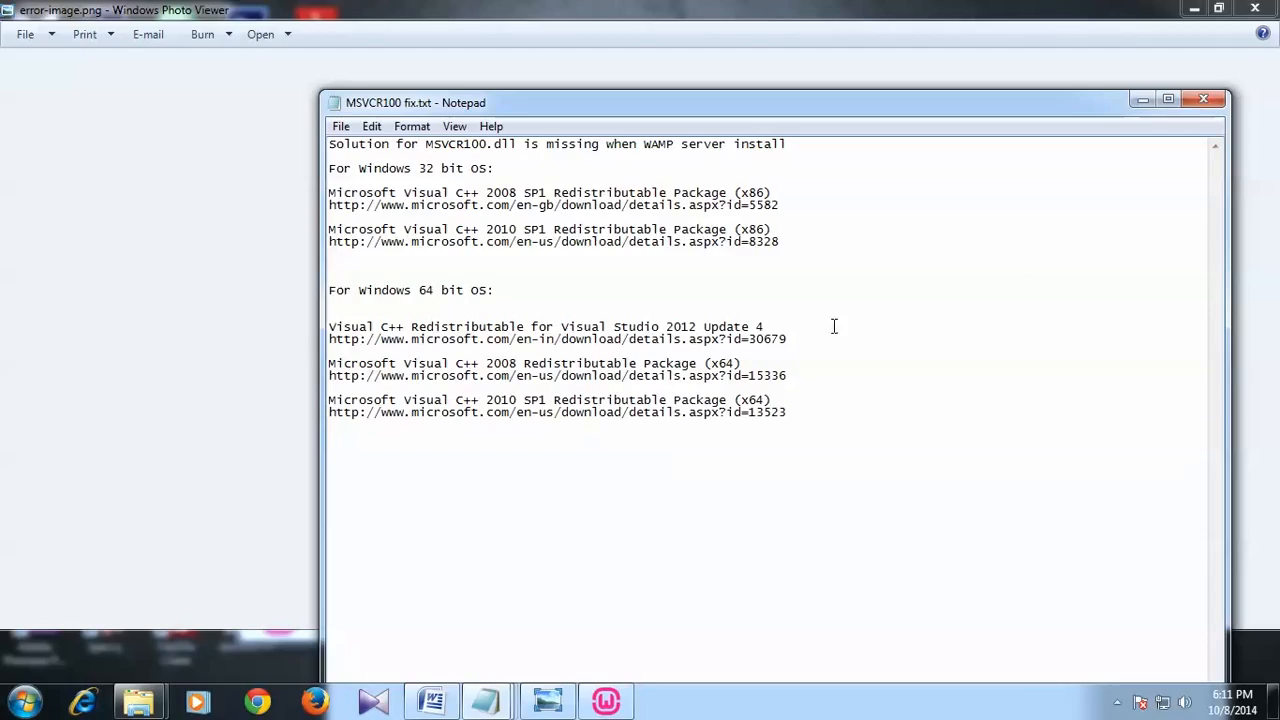
pyautogui.moveTo(810, 408); pyautogui.dragTo(261, 131)
pyautogui.click(993, 182)
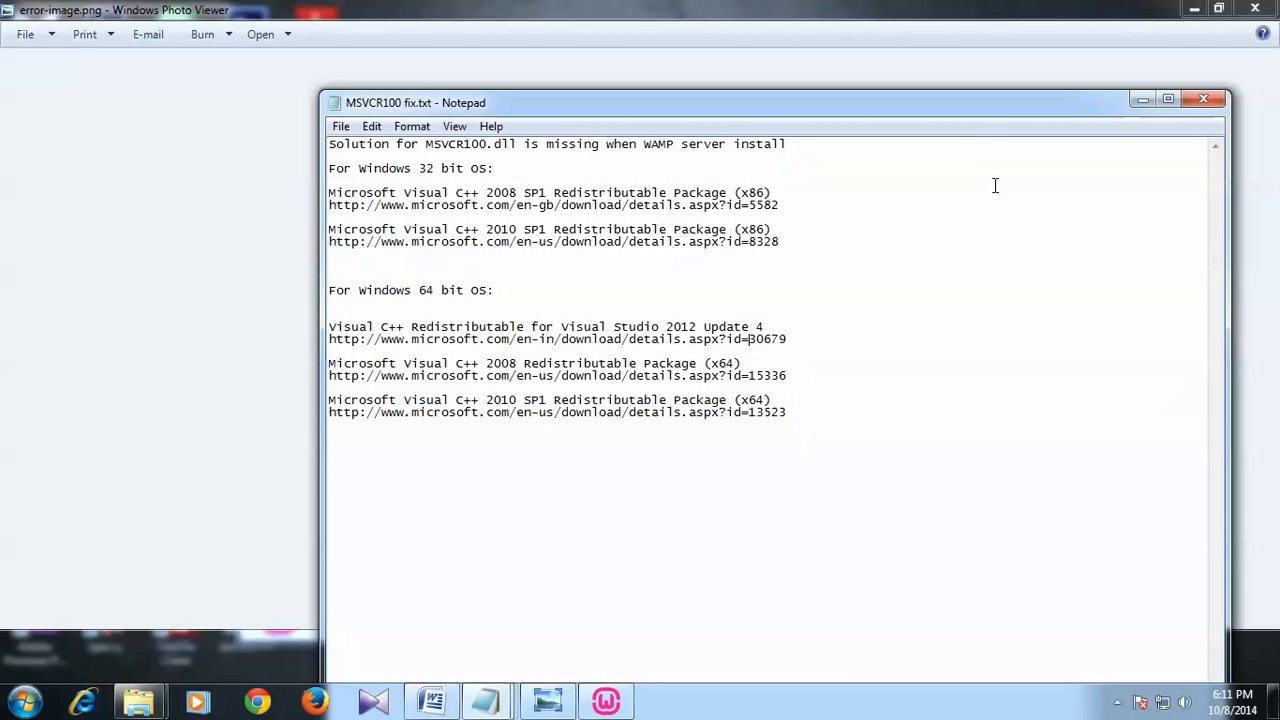
pyautogui.click(1203, 101)
# Step: Close the error screenshot and finish setup with 'Launch WampServer 2 now' checked
pyautogui.click(1255, 9)
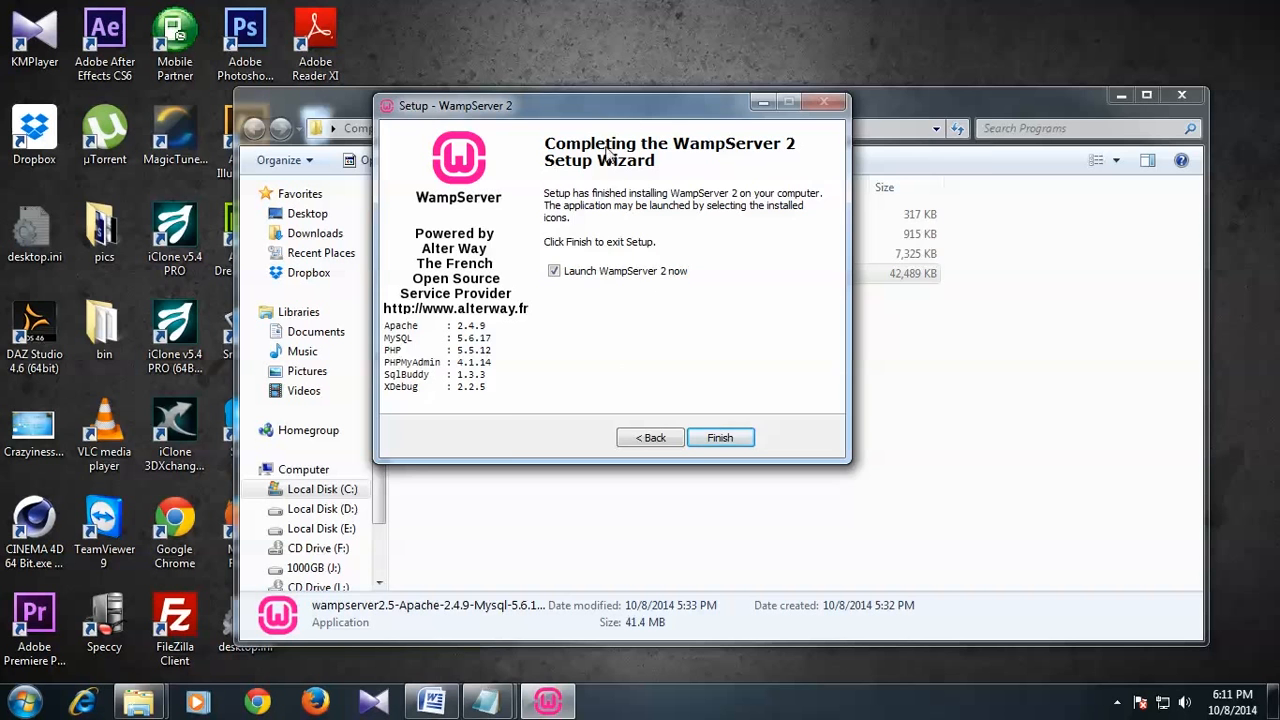
pyautogui.moveTo(633, 115); pyautogui.dragTo(845, 131)
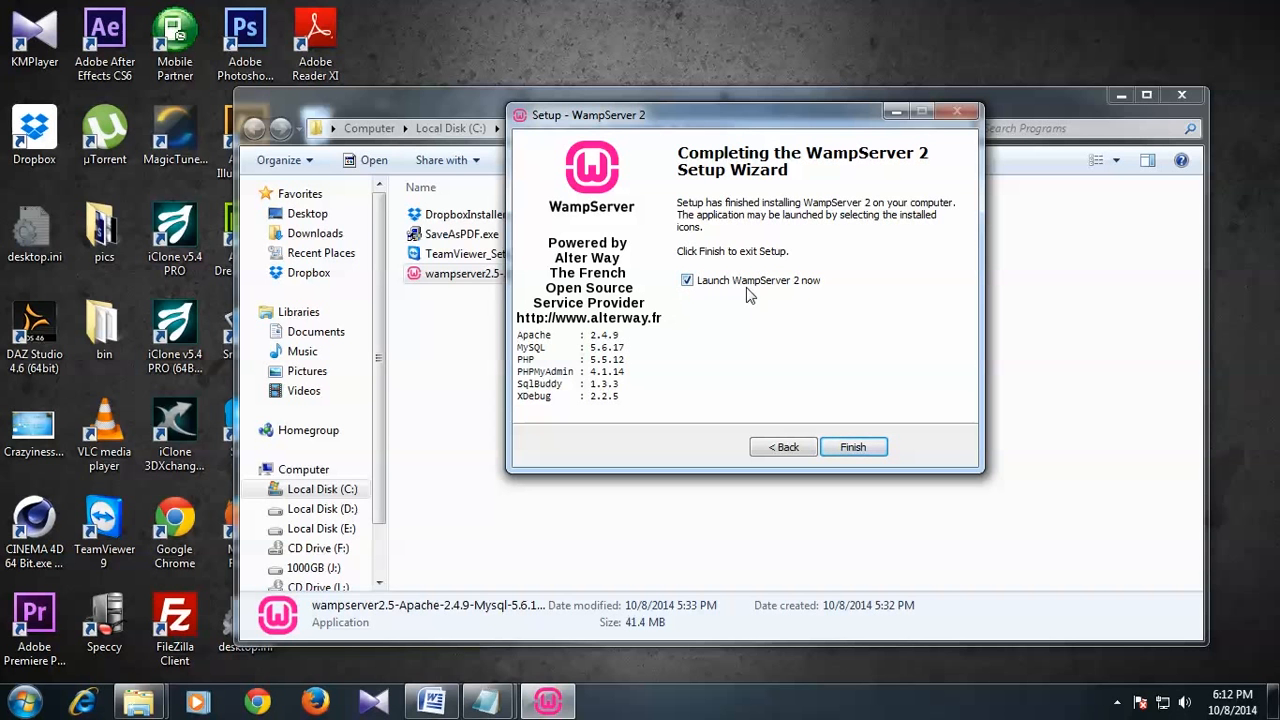
pyautogui.click(853, 447)
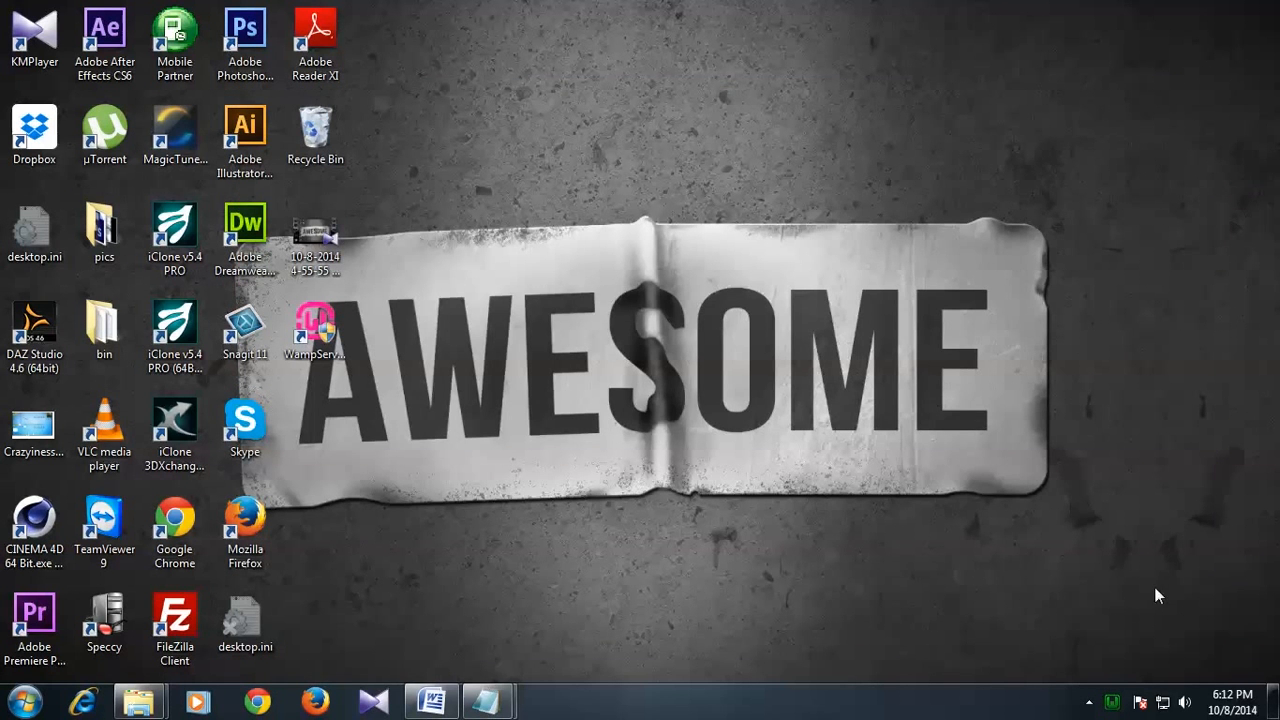
# Step: Restart all WampServer services twice from the tray icon until online, then refresh the desktop
pyautogui.click(1089, 705)
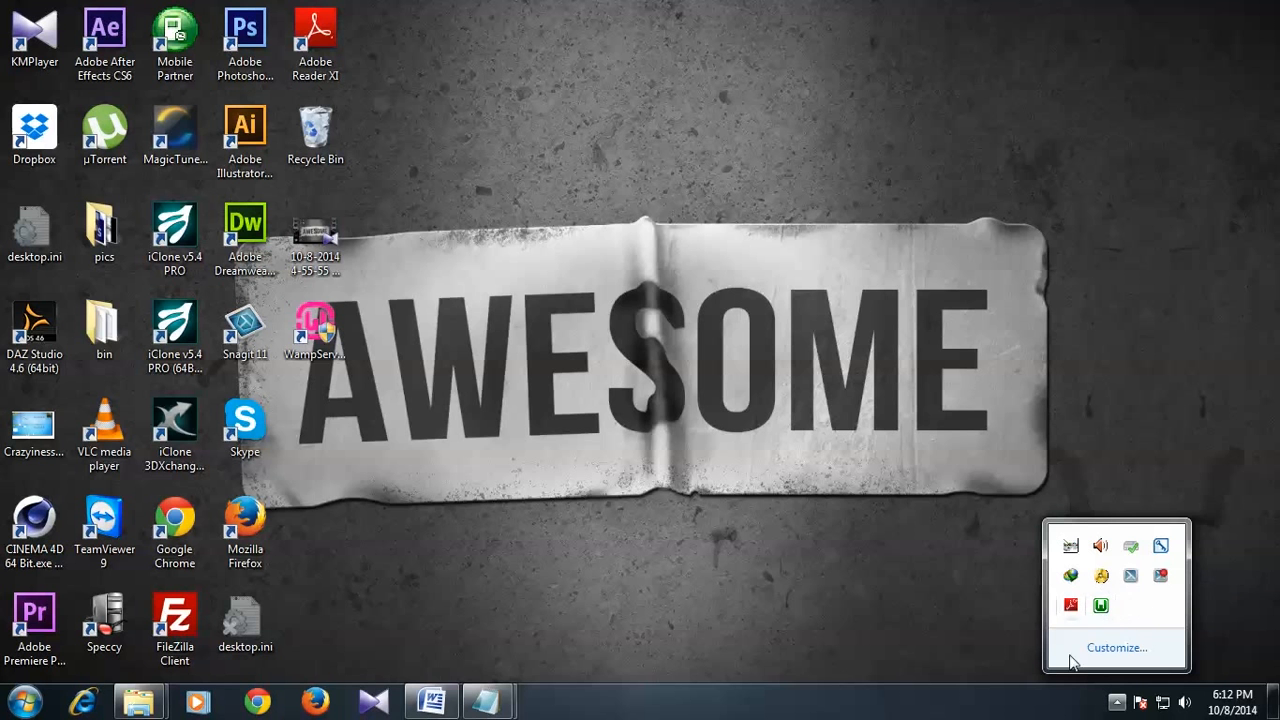
pyautogui.click(1103, 606)
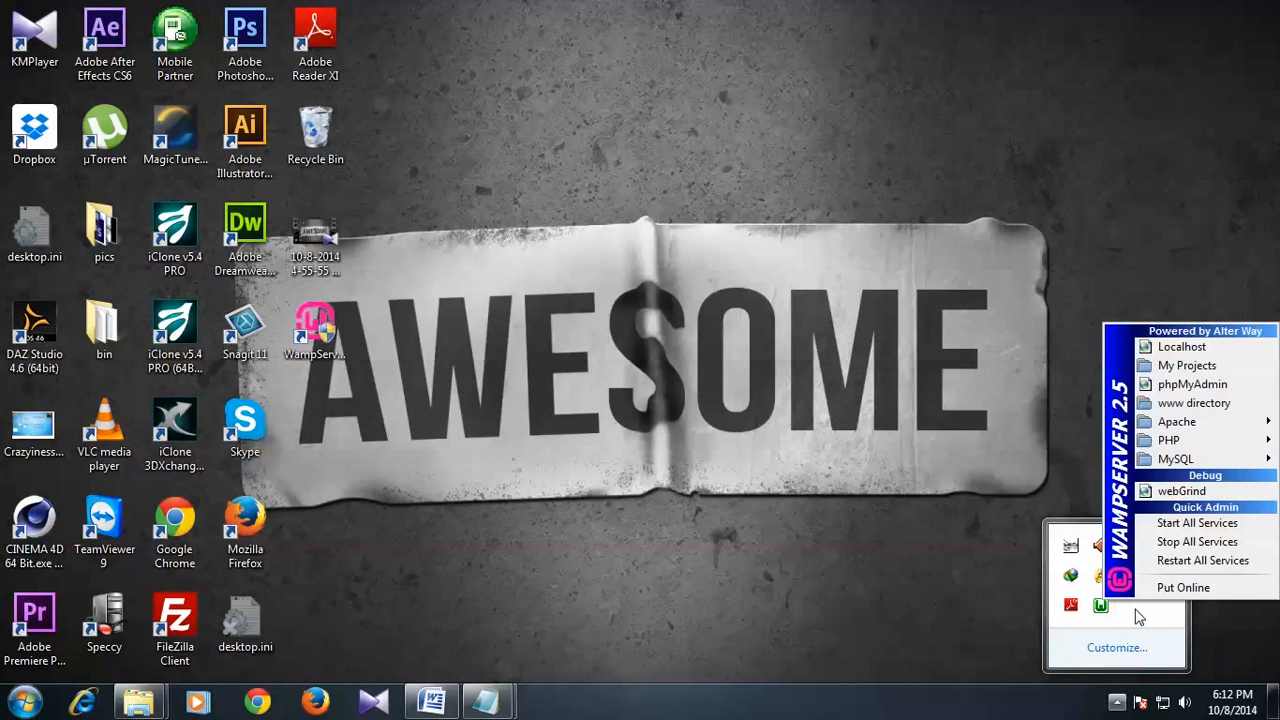
pyautogui.click(1103, 607)
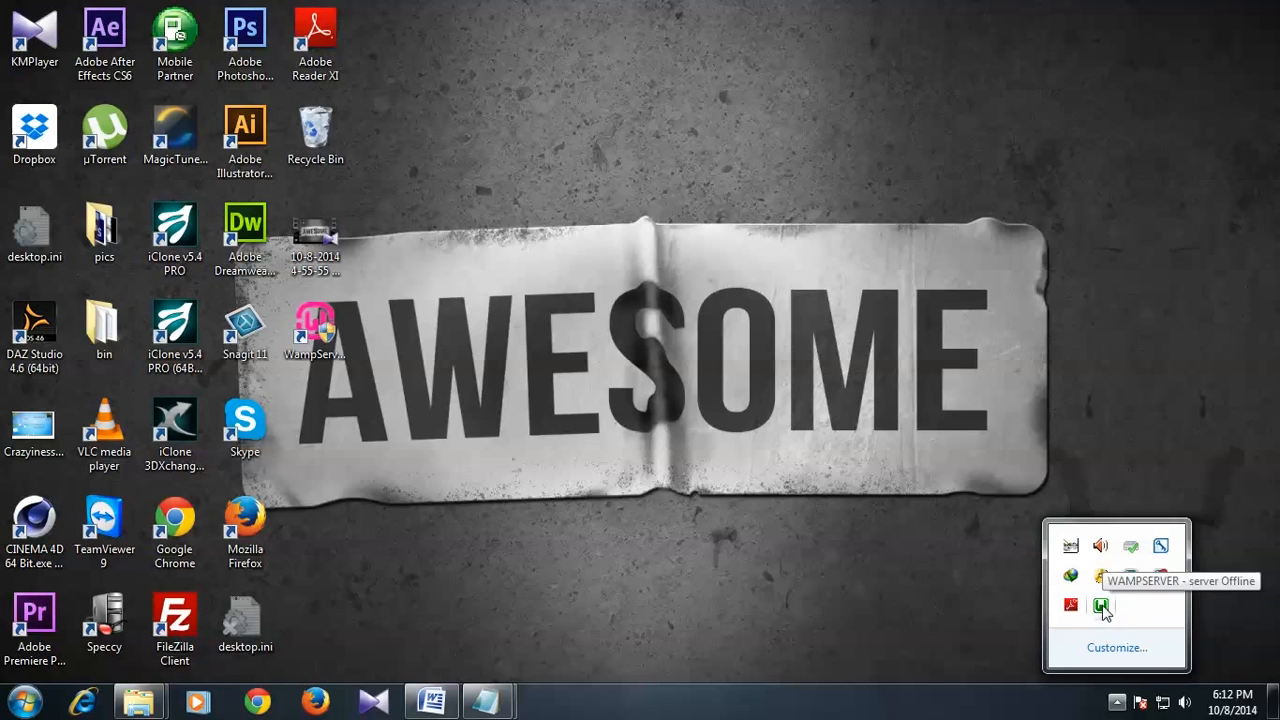
pyautogui.click(1104, 607)
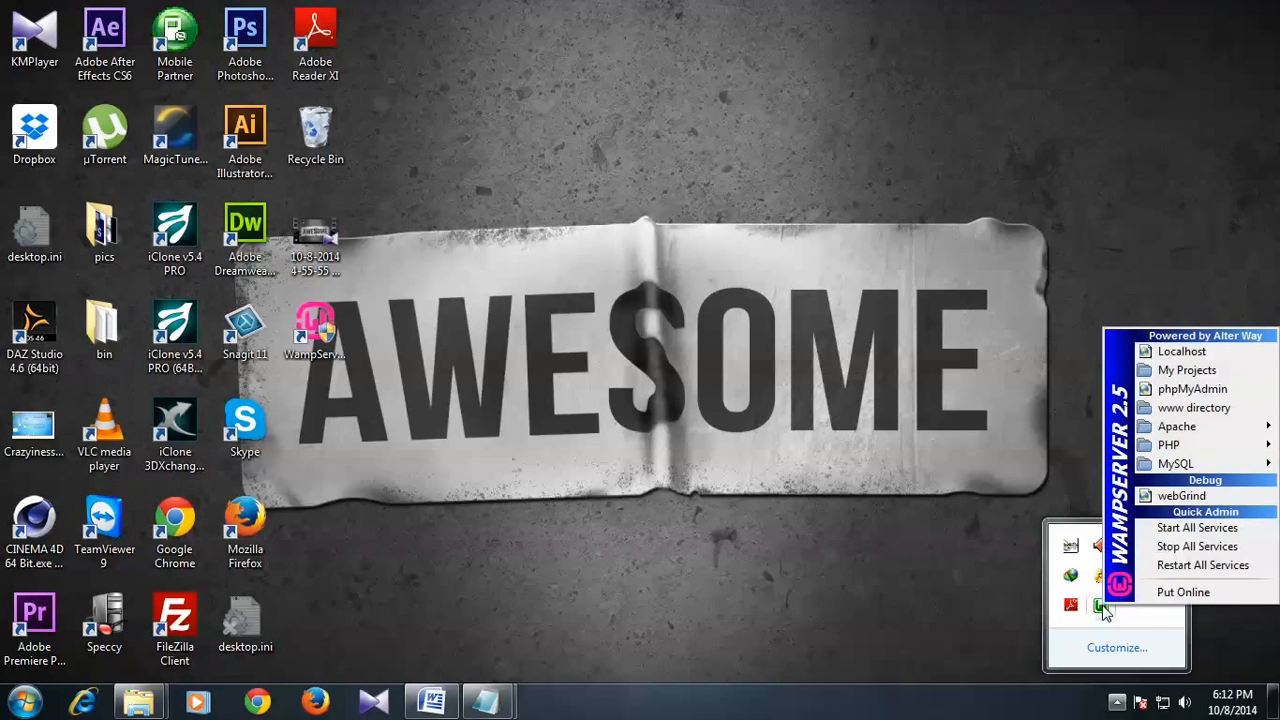
pyautogui.click(1193, 547)
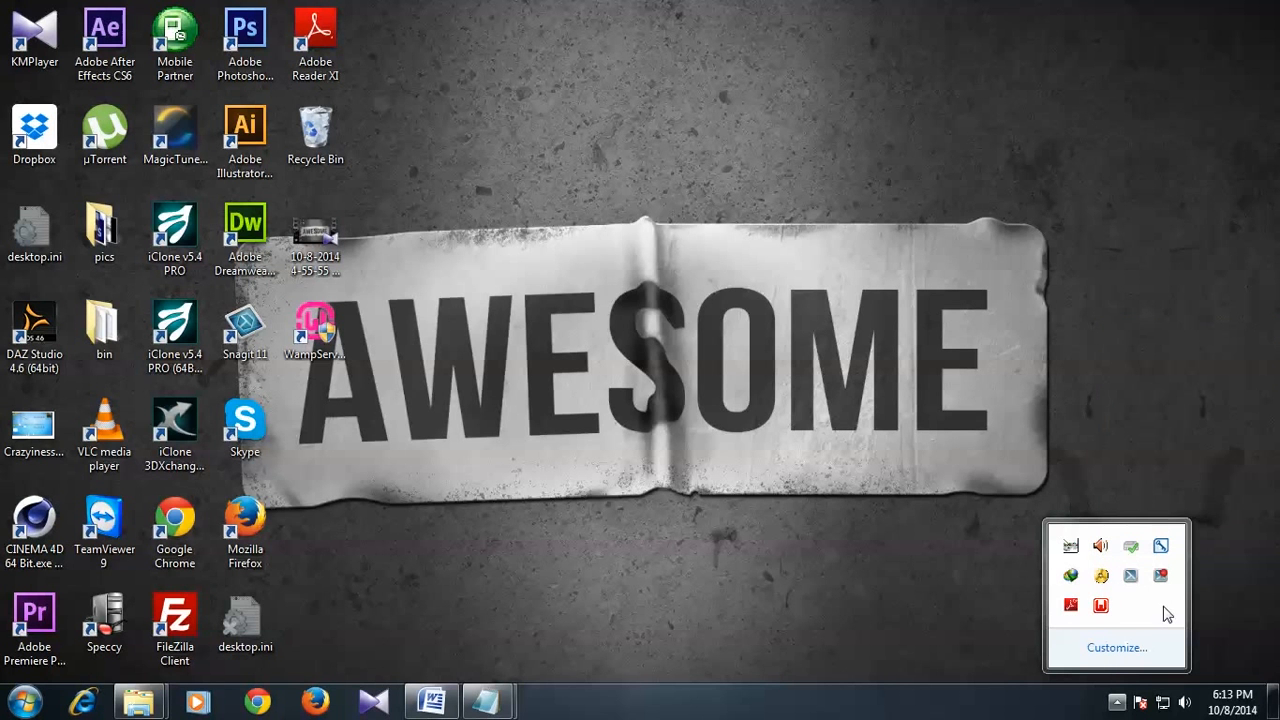
pyautogui.click(1101, 607)
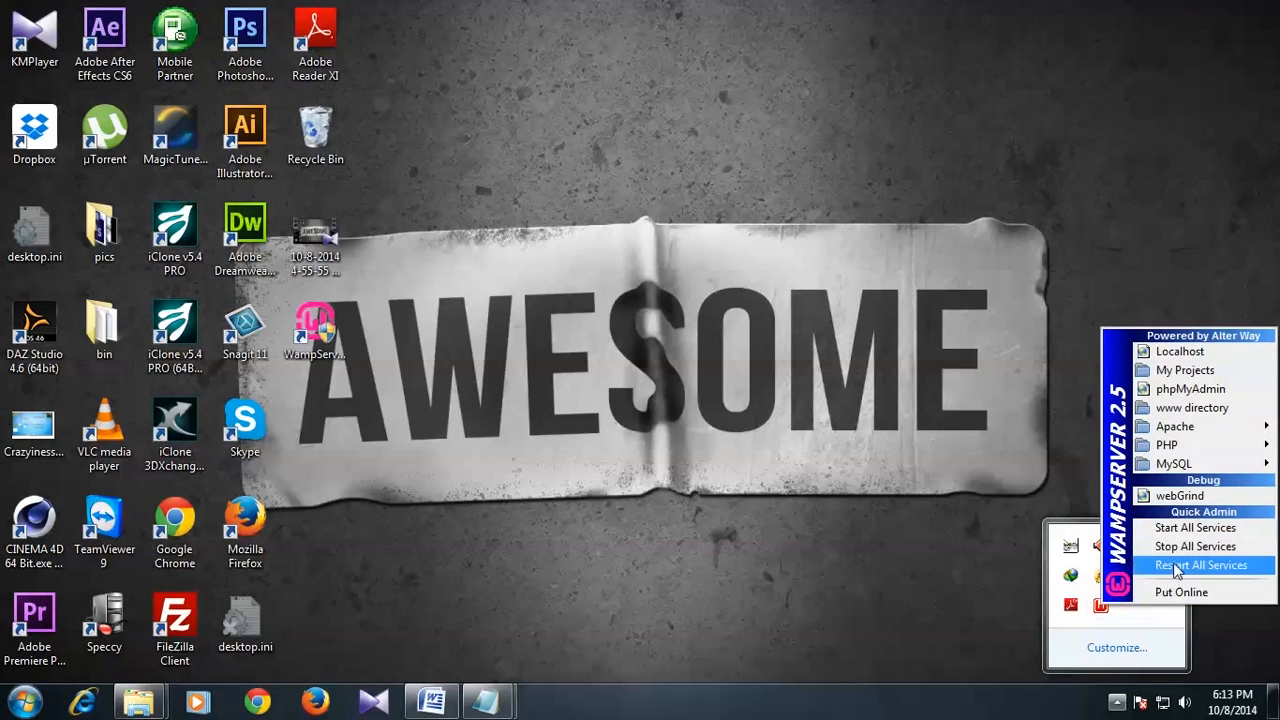
pyautogui.click(1190, 535)
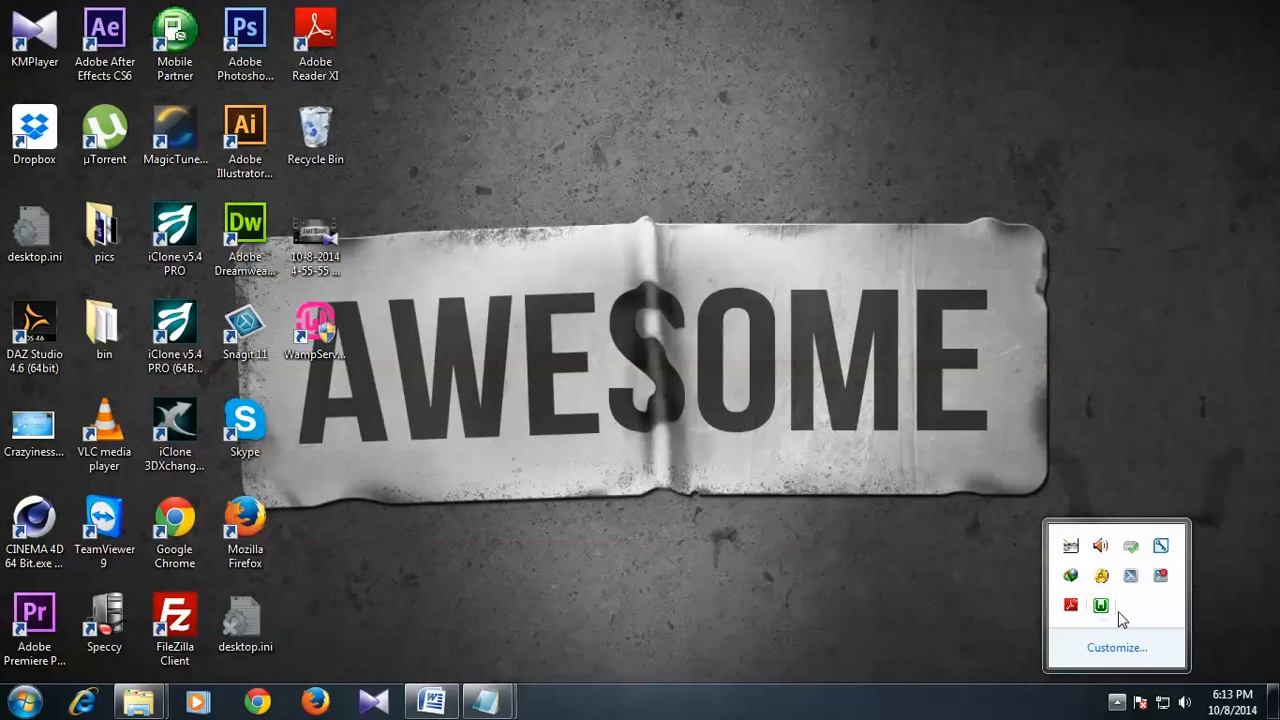
pyautogui.rightClick(797, 506)
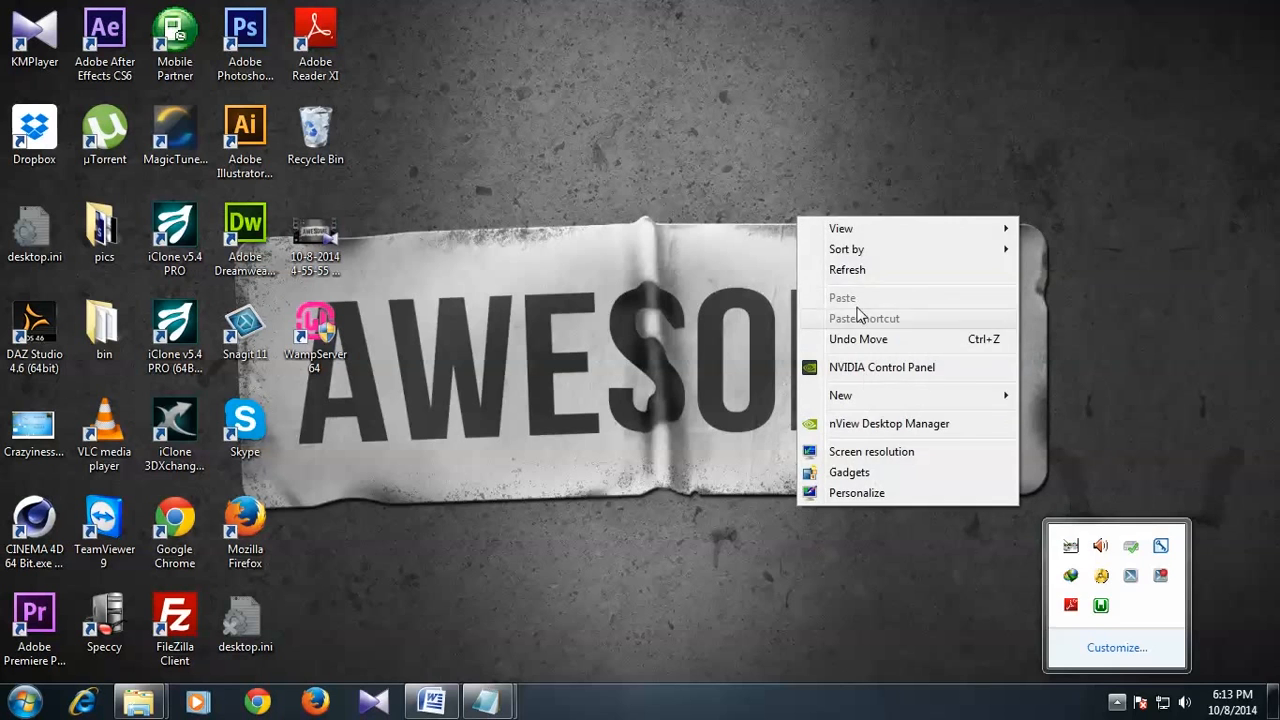
pyautogui.click(836, 271)
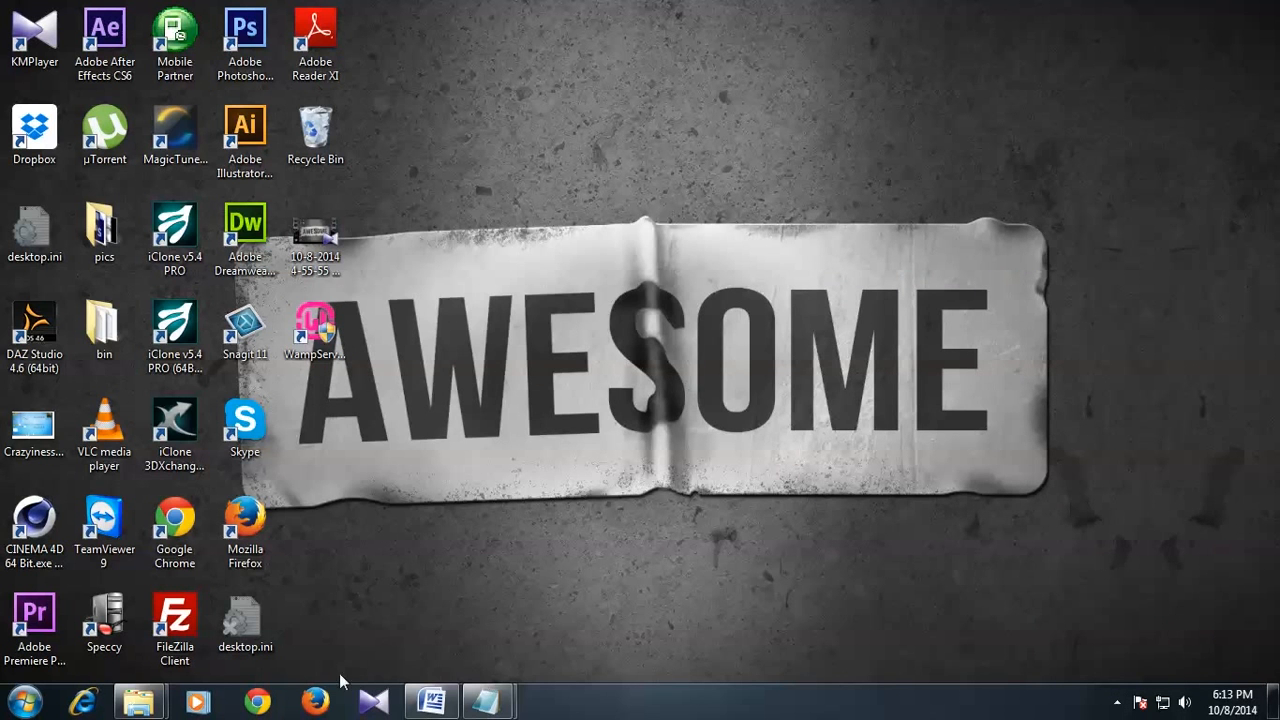
# Step: Browse via Computer and Local Disk (C:) into the wamp folder, then enlarge the window to list all 21 items
pyautogui.click(24, 702)
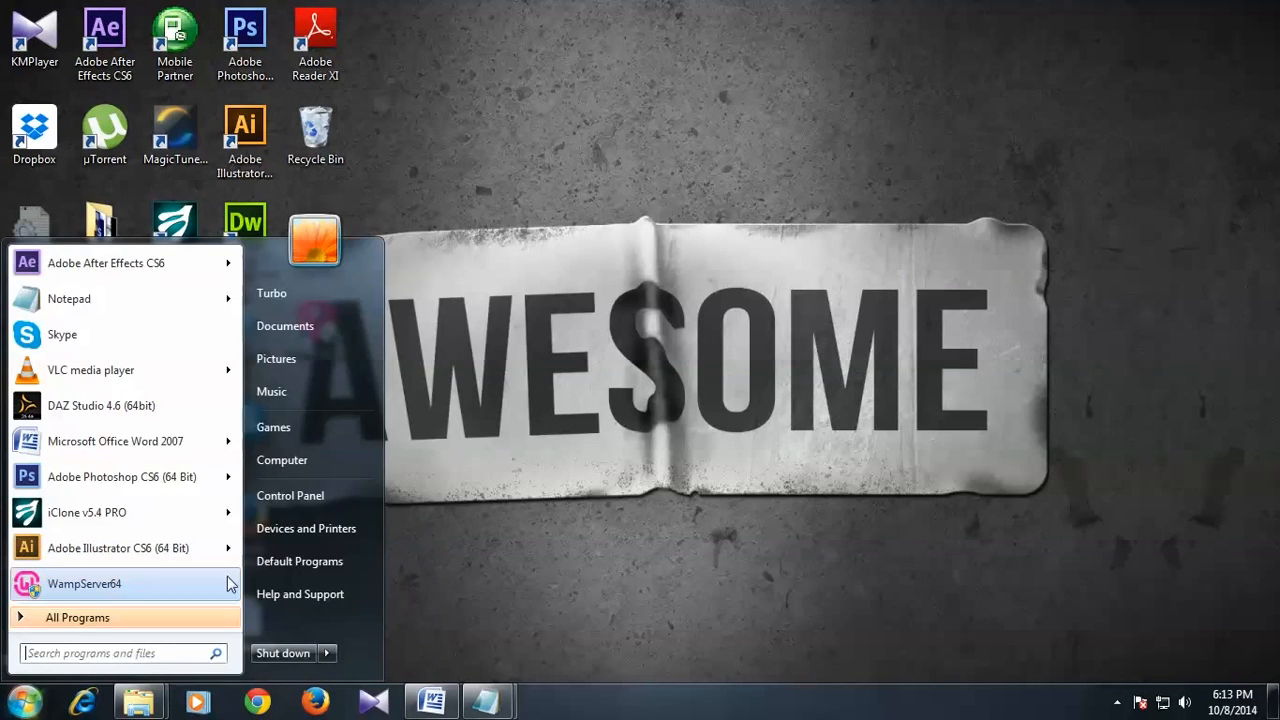
pyautogui.click(278, 458)
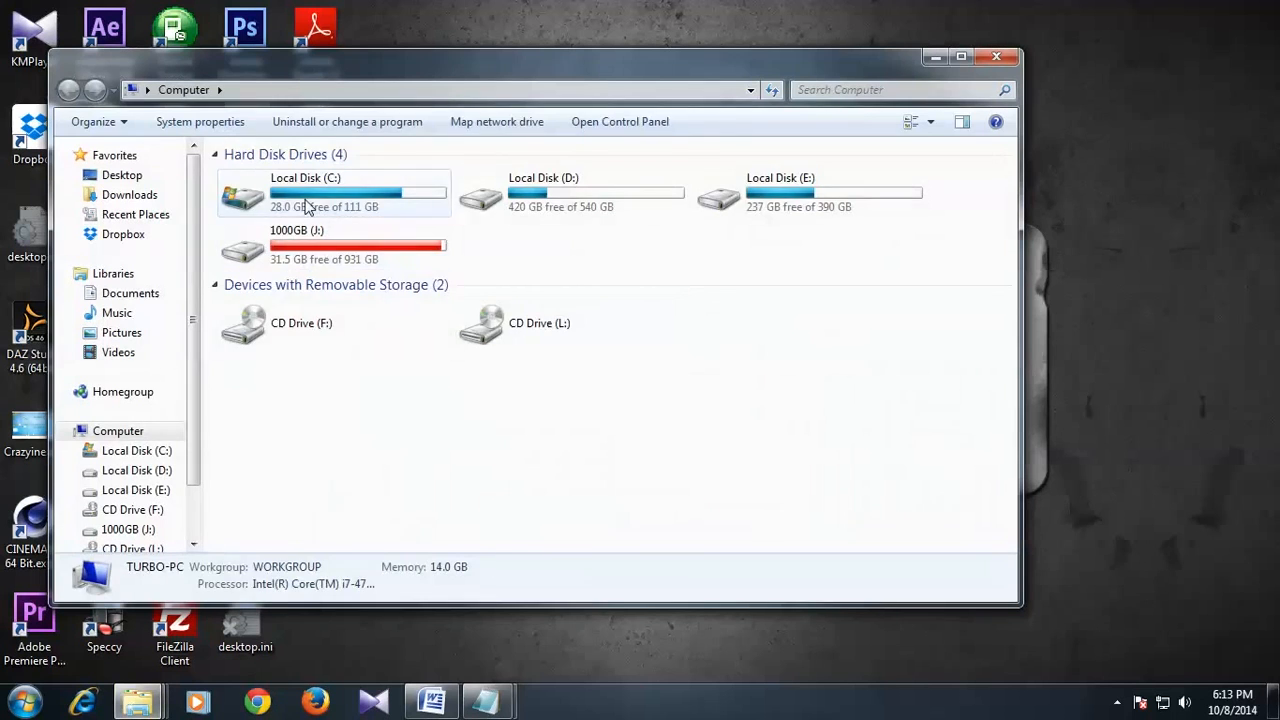
pyautogui.doubleClick(306, 203)
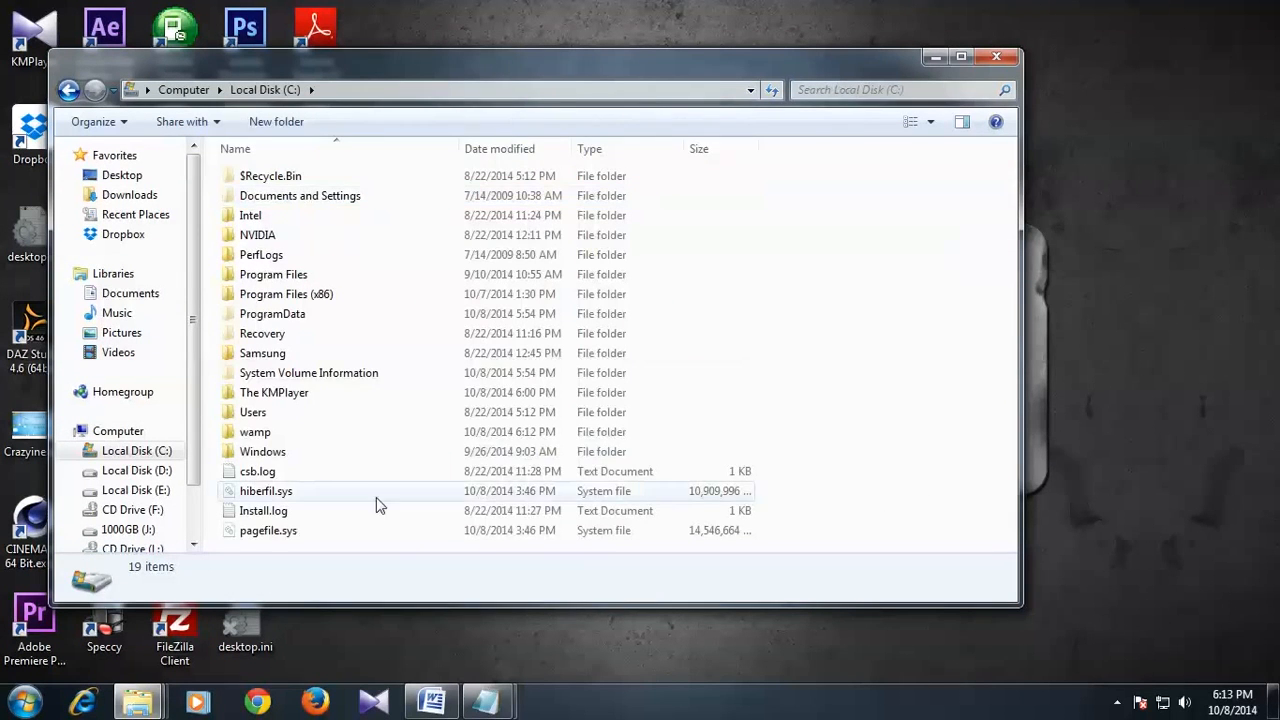
pyautogui.doubleClick(255, 431)
pyautogui.moveTo(419, 58); pyautogui.dragTo(491, 41)
pyautogui.moveTo(443, 594); pyautogui.dragTo(447, 656)
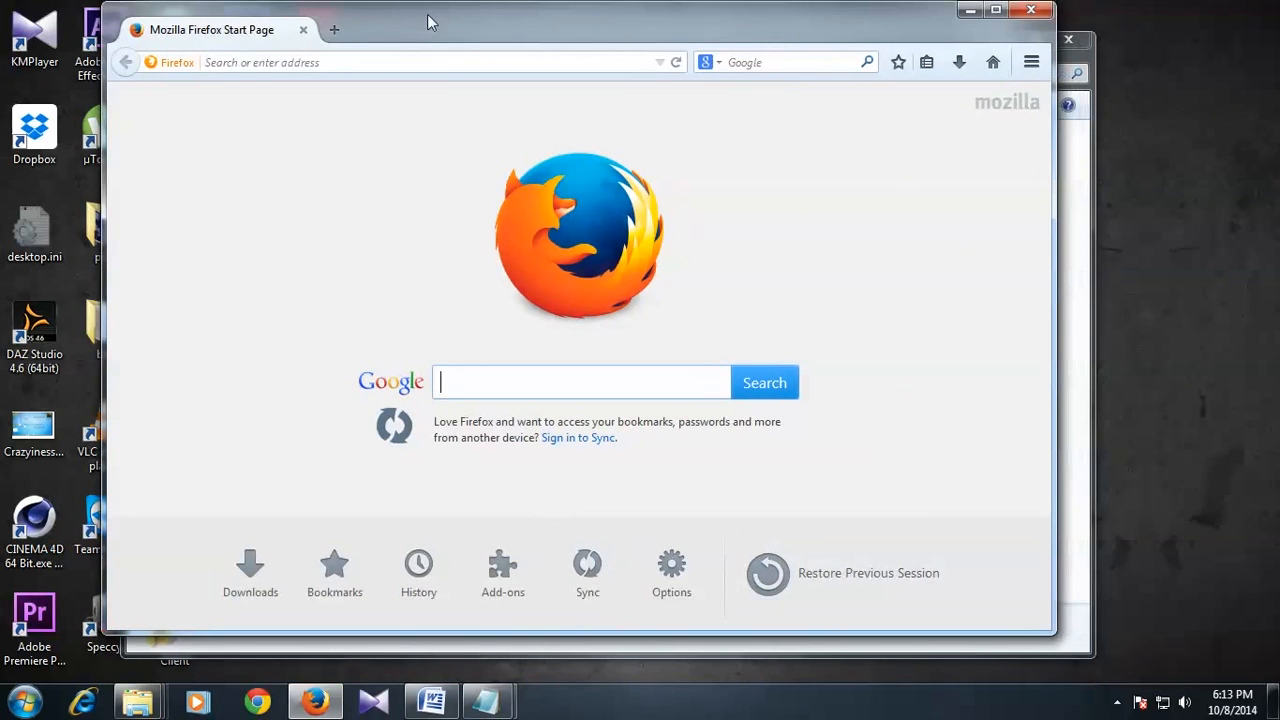
# Step: Load localhost/ in maximized Firefox to display the WampServer homepage
pyautogui.doubleClick(427, 14)
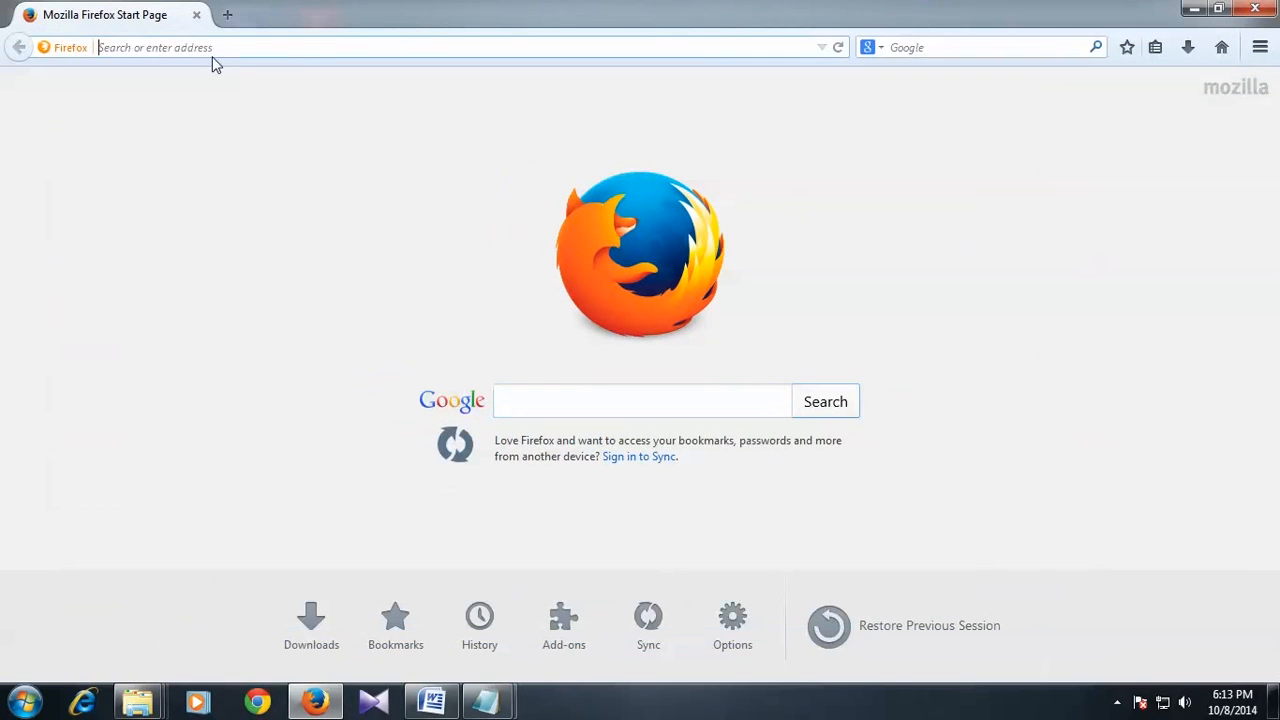
pyautogui.click(225, 47)
pyautogui.write('localhost/')
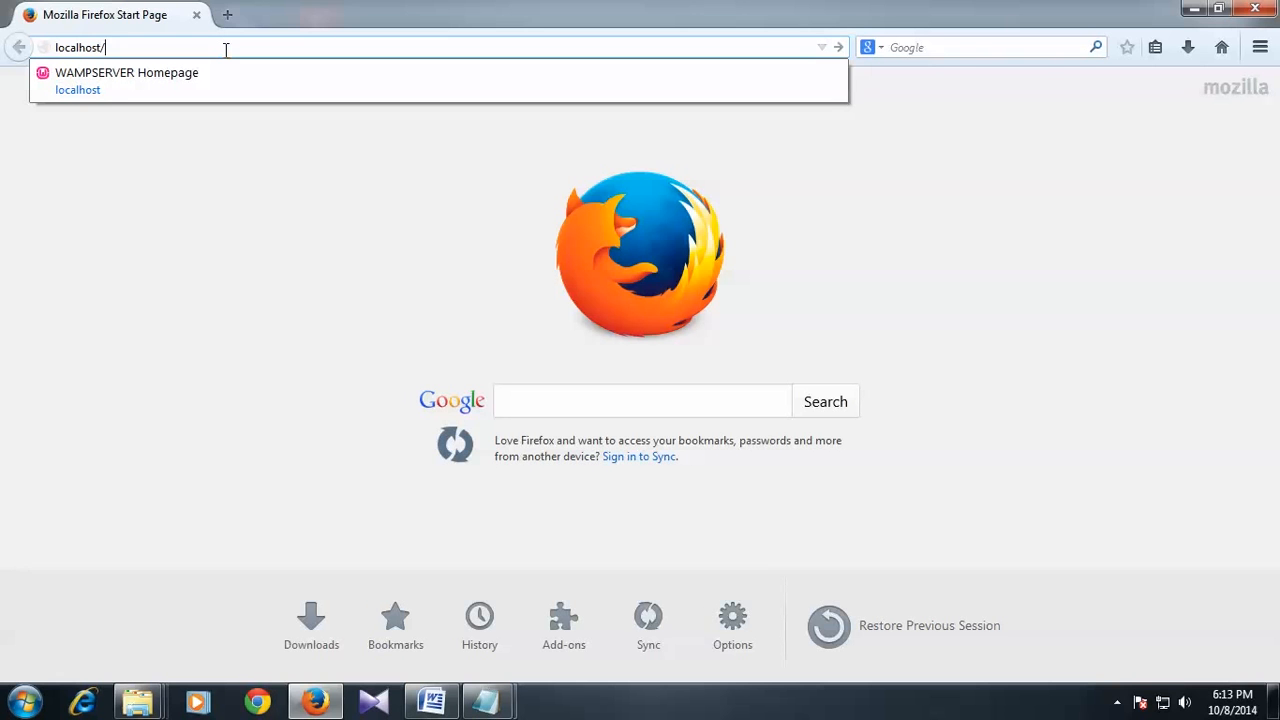
pyautogui.press('Return')
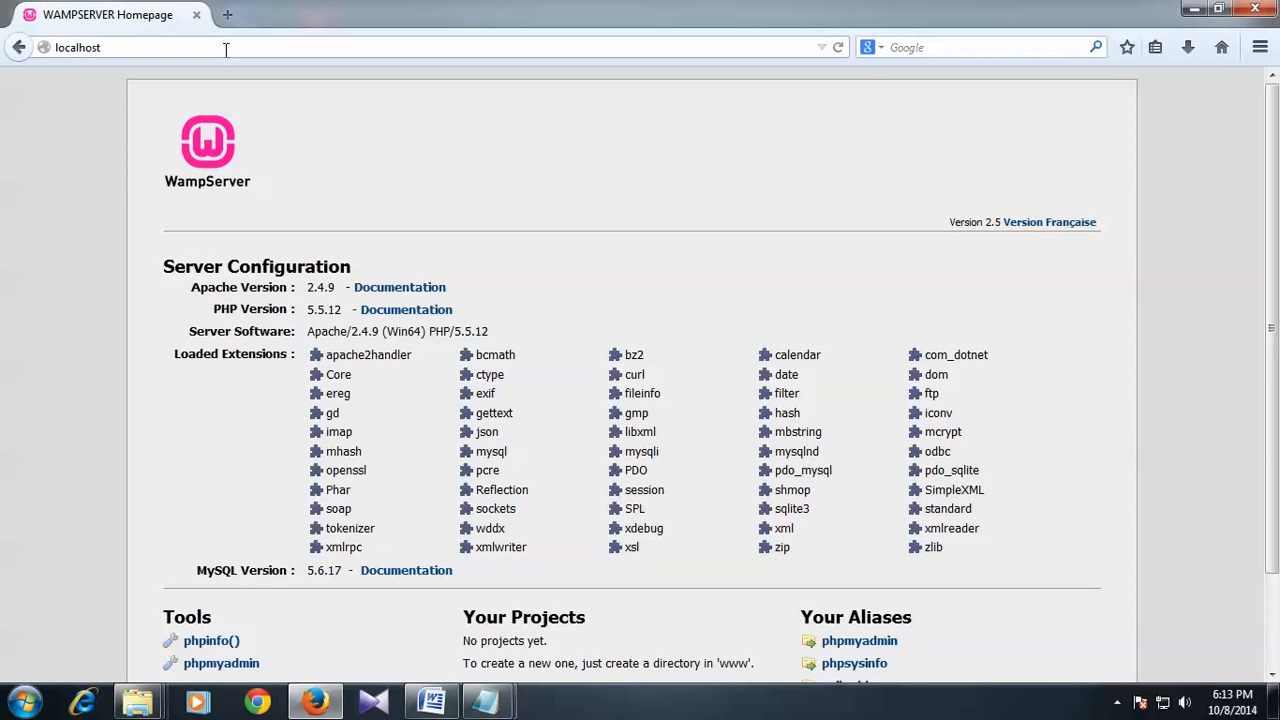
pyautogui.click(1117, 702)
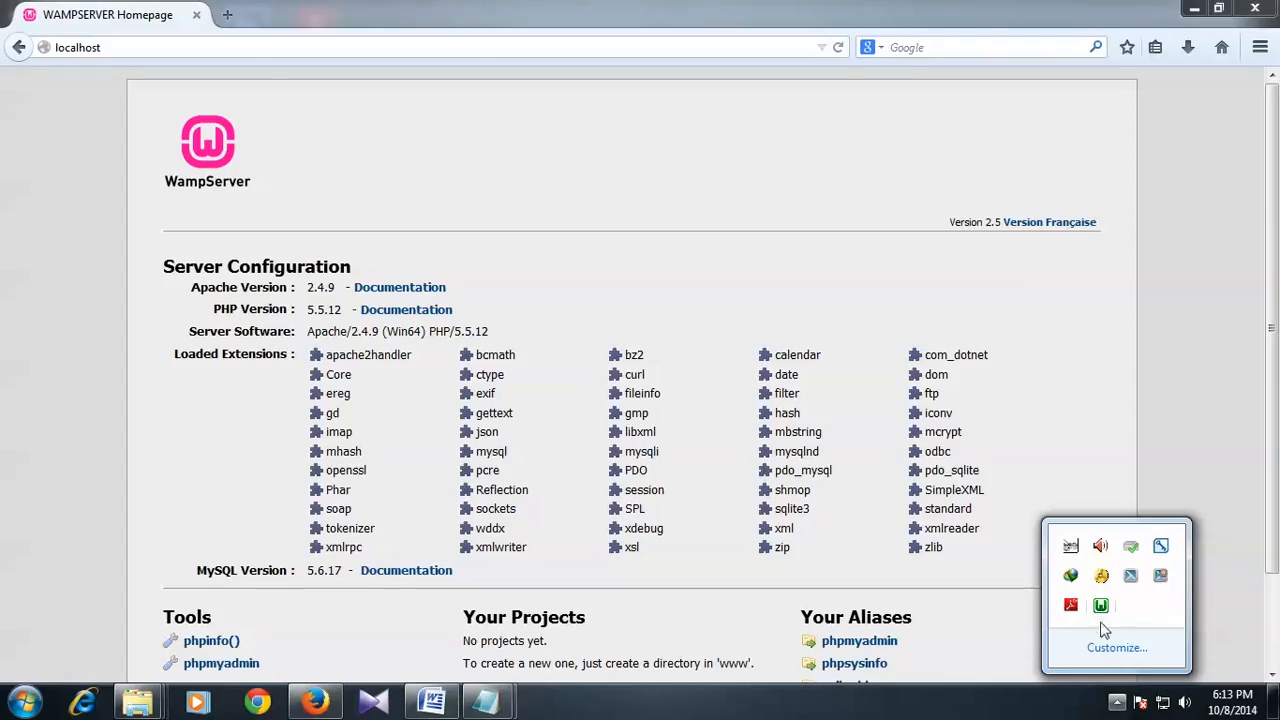
pyautogui.click(974, 712)
pyautogui.click(1273, 191)
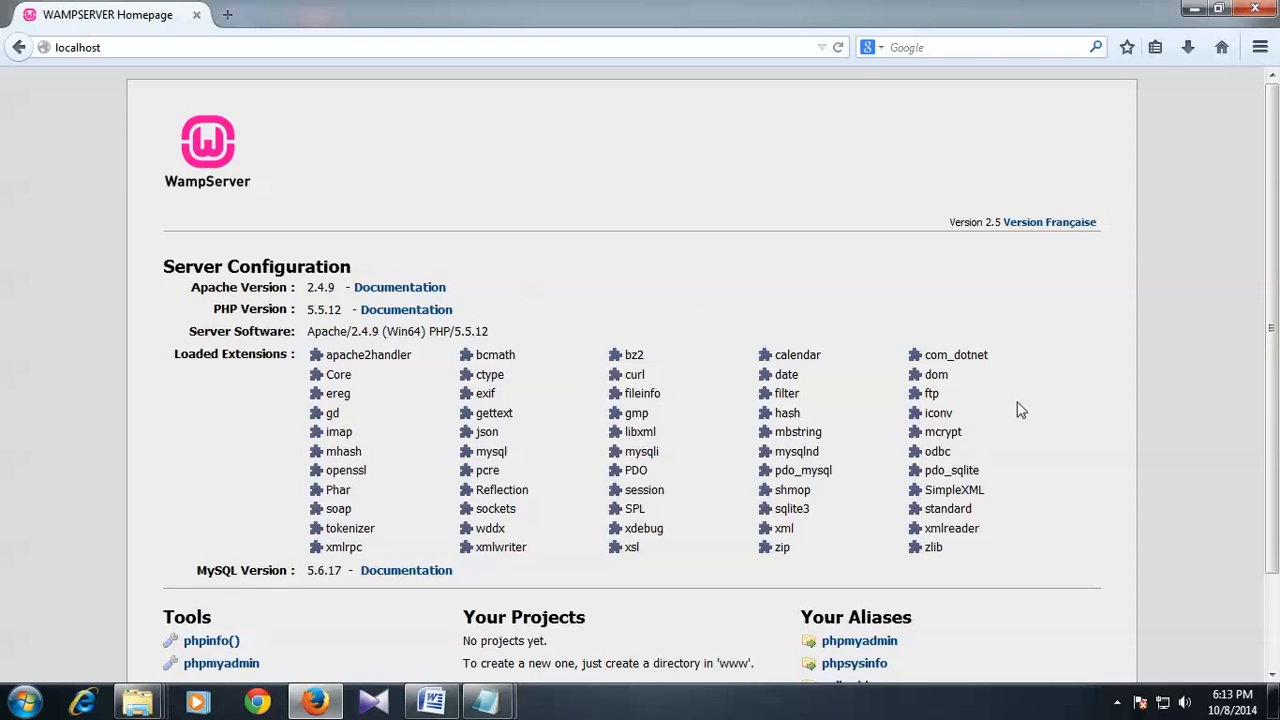
# Step: Scroll through the WampServer homepage and select the localhost address
pyautogui.scroll(-2, 1061, 392)
pyautogui.scroll(2, 1060, 390)
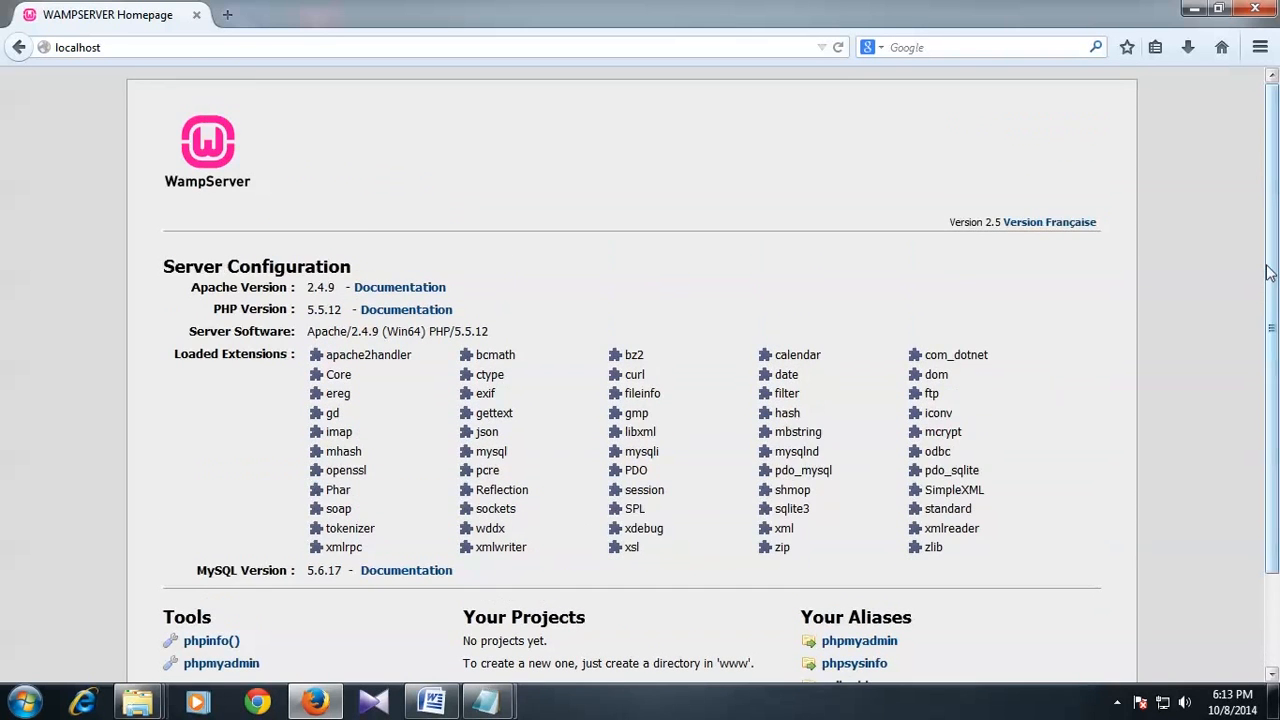
pyautogui.scroll(-2, 1265, 330)
pyautogui.scroll(2, 1257, 402)
pyautogui.hotkey('ctrl', 'l')
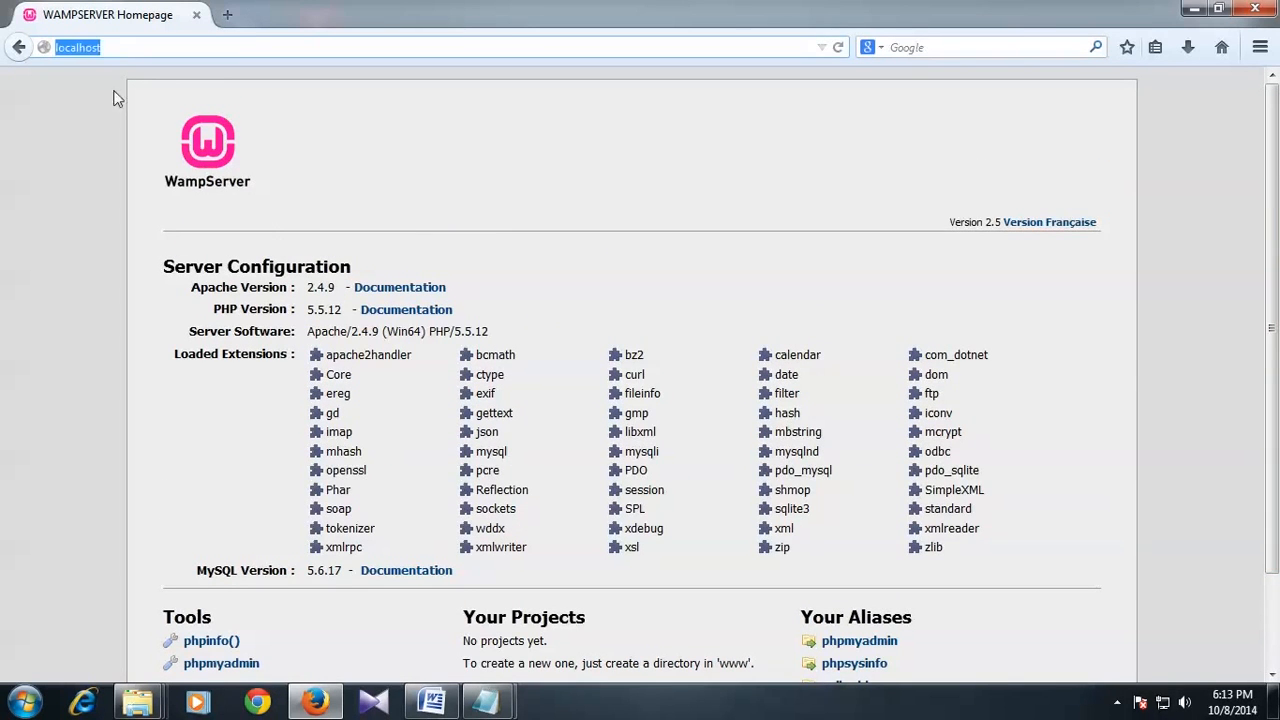
pyautogui.scroll(-2, 1268, 230)
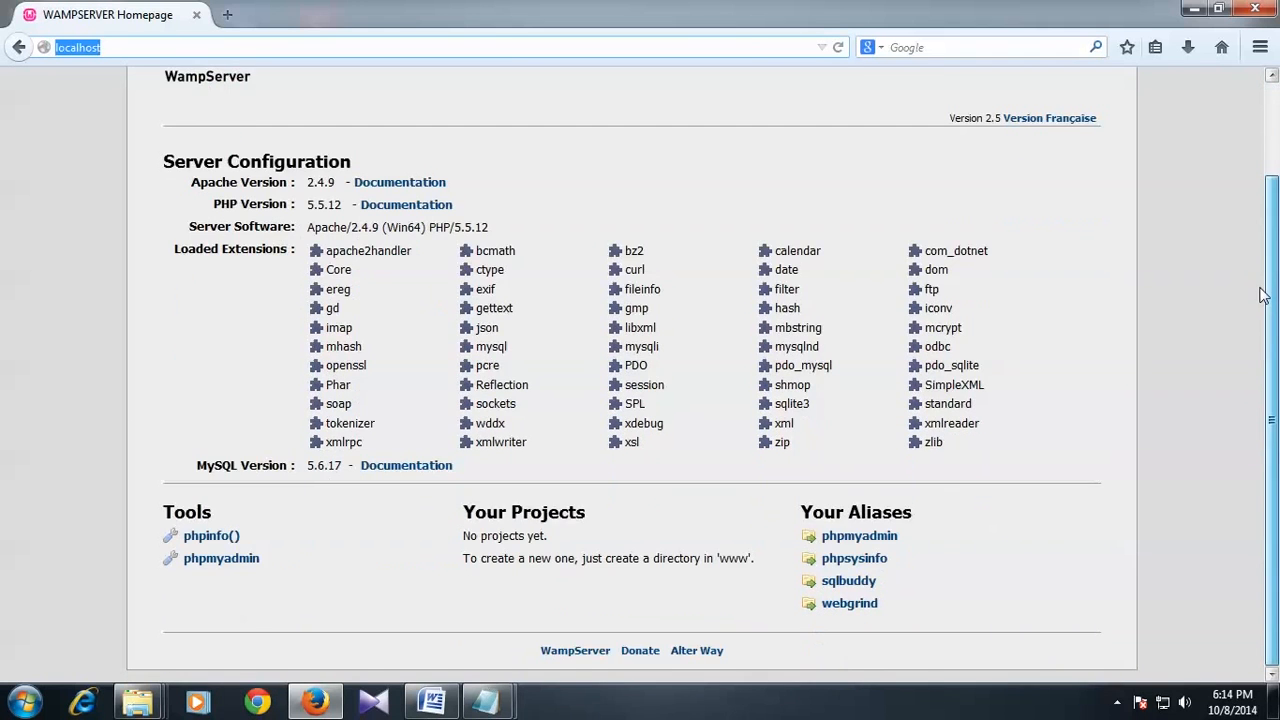
pyautogui.moveTo(1258, 370); pyautogui.dragTo(1273, 246)
pyautogui.click(260, 54)
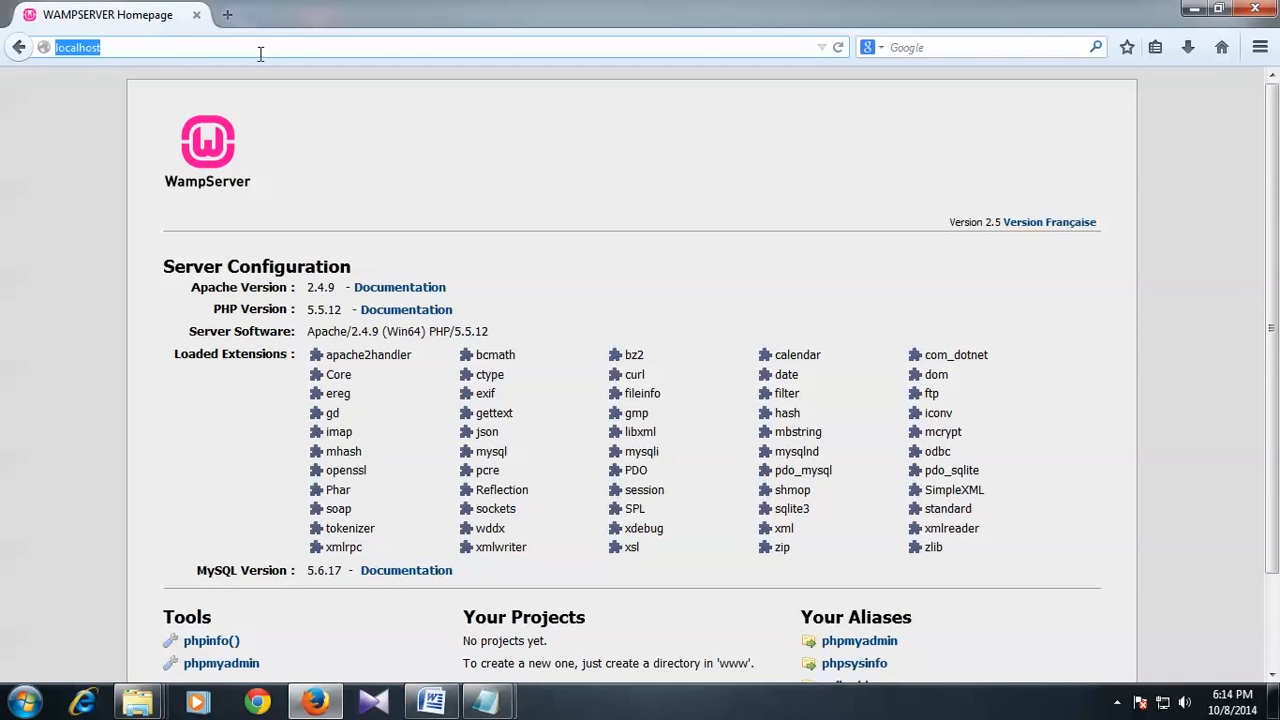
pyautogui.click(113, 53)
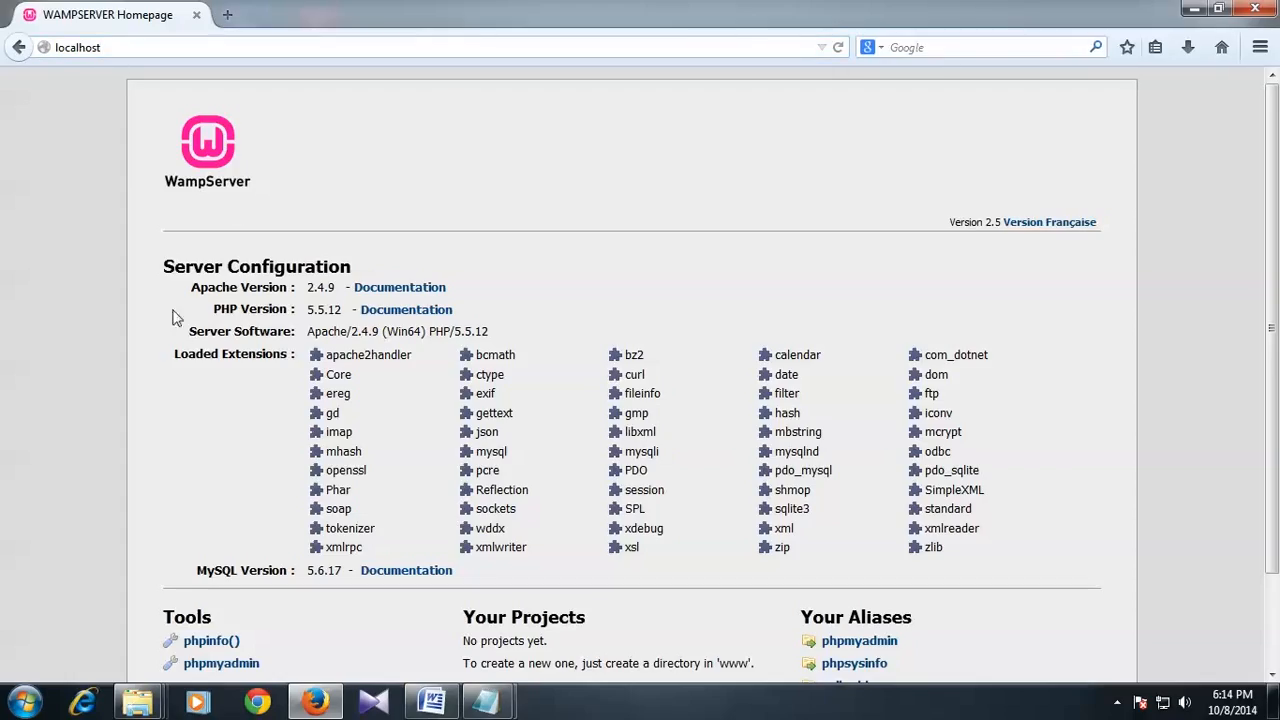
# Step: Highlight the Server Configuration heading, the Apache 2.4.9 version and the MySQL version line
pyautogui.moveTo(335, 263); pyautogui.dragTo(148, 266)
pyautogui.click(200, 289)
pyautogui.moveTo(307, 287); pyautogui.dragTo(340, 313)
pyautogui.moveTo(220, 333); pyautogui.dragTo(251, 332)
pyautogui.click(200, 392)
pyautogui.scroll(-2, 192, 398)
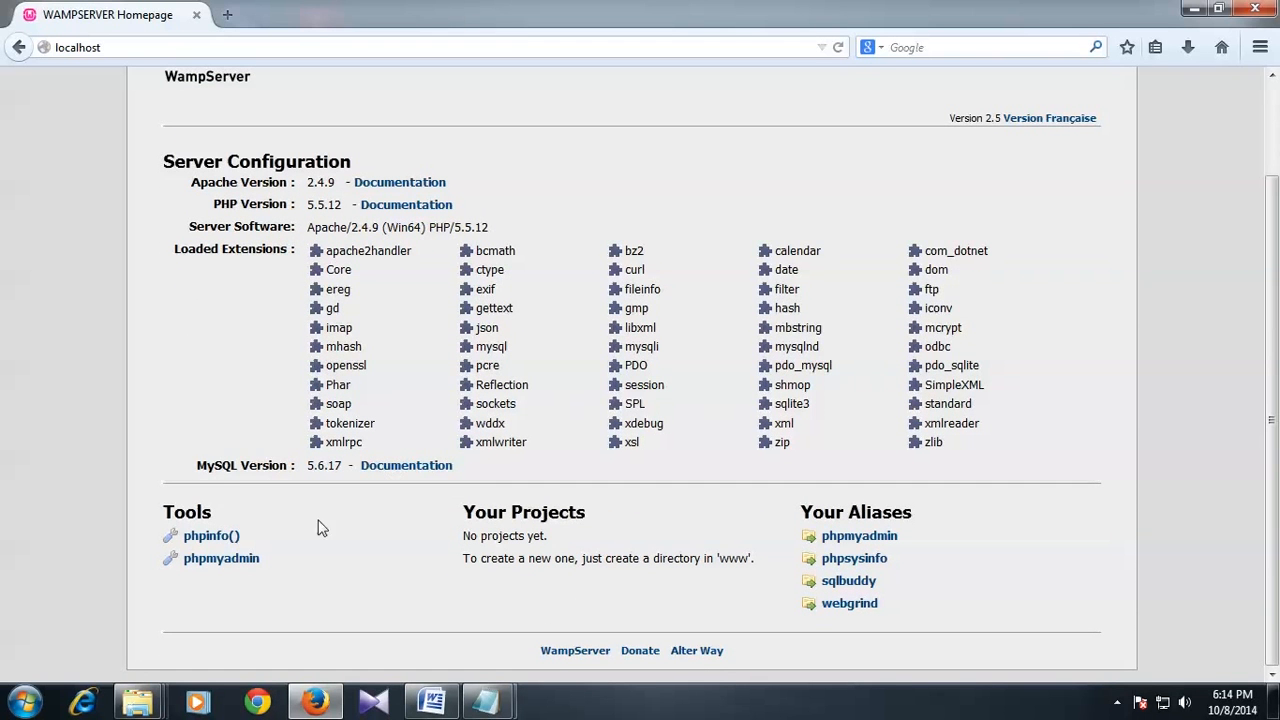
pyautogui.moveTo(199, 466); pyautogui.dragTo(283, 466)
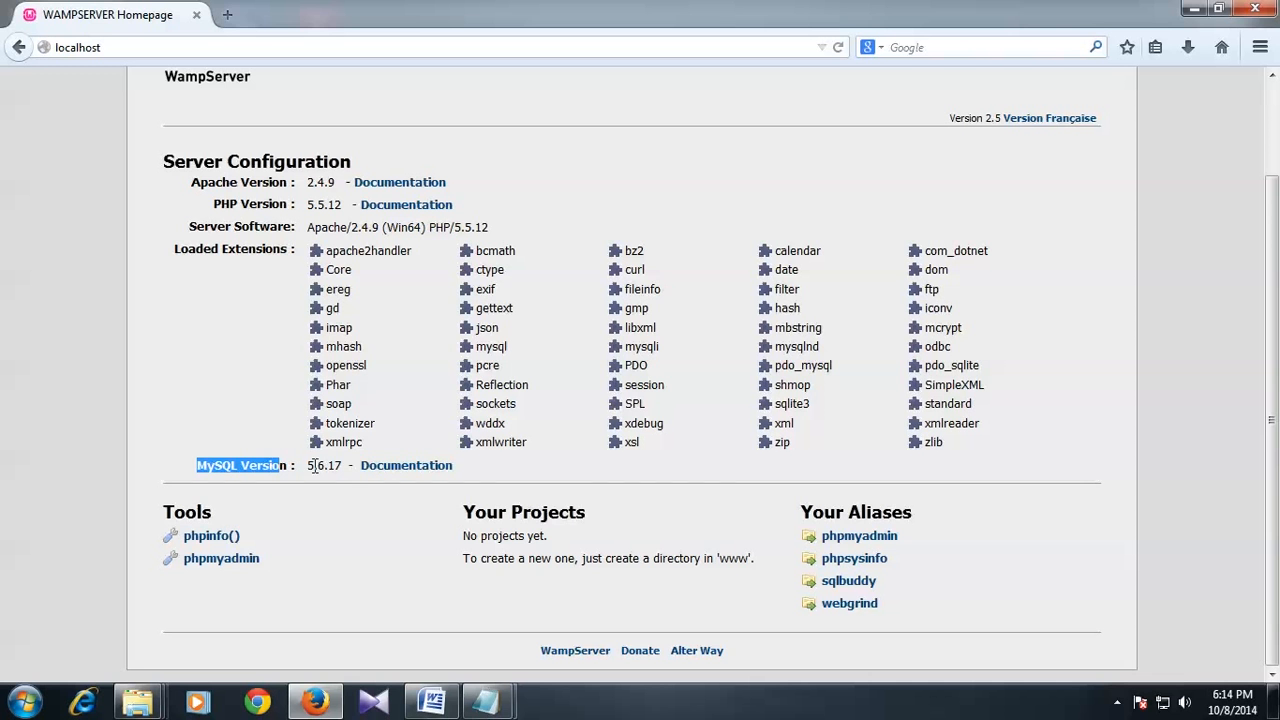
pyautogui.click(490, 606)
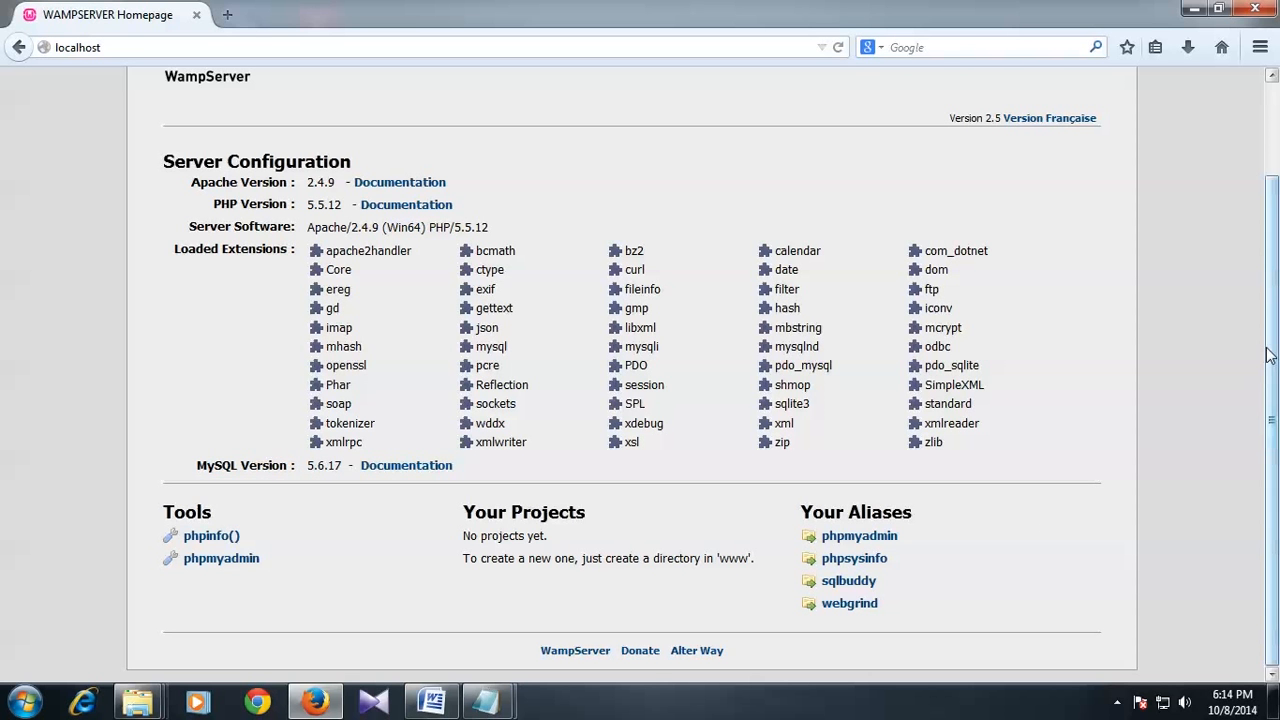
pyautogui.moveTo(1274, 346); pyautogui.dragTo(1268, 403)
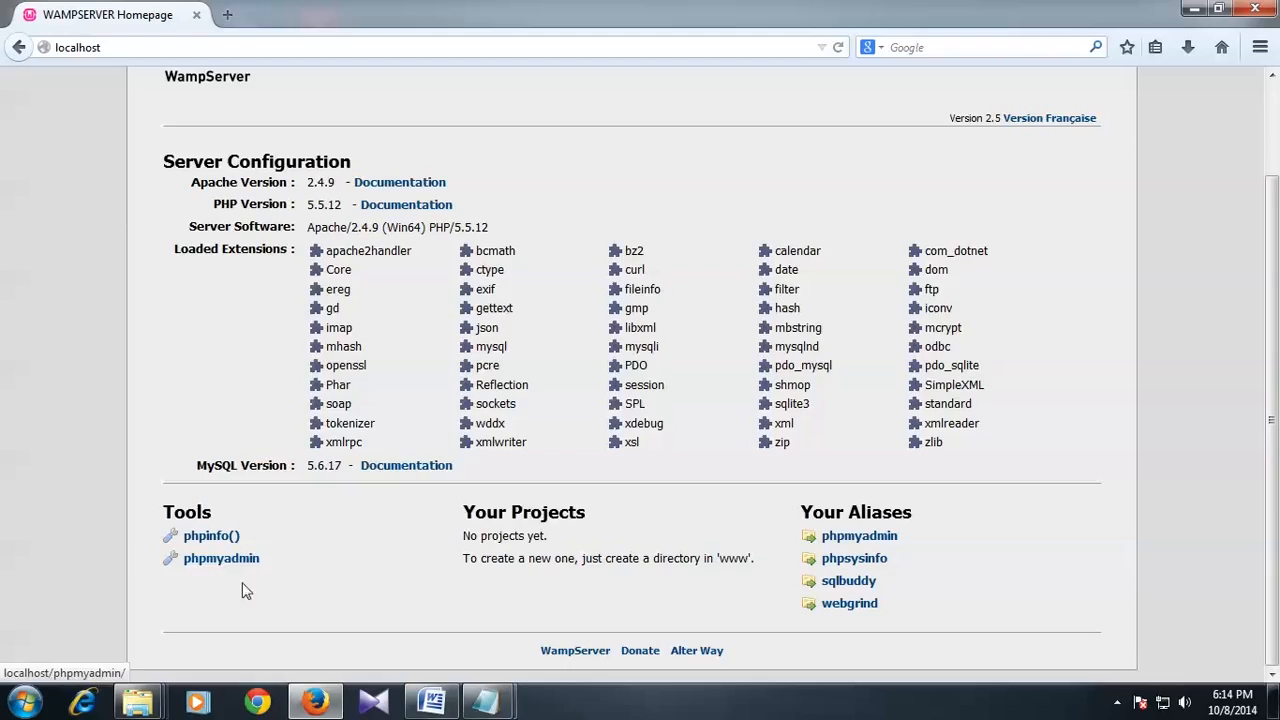
pyautogui.click(217, 568)
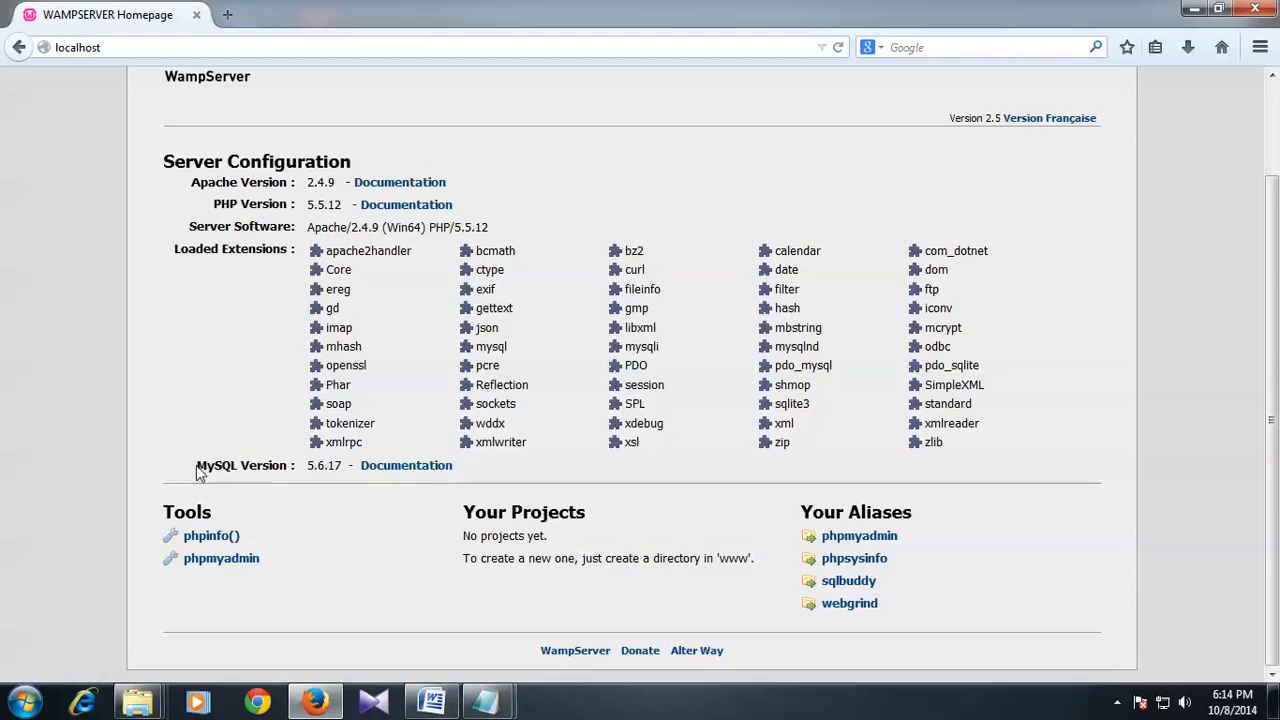
pyautogui.rightClick(228, 570)
pyautogui.click(318, 295)
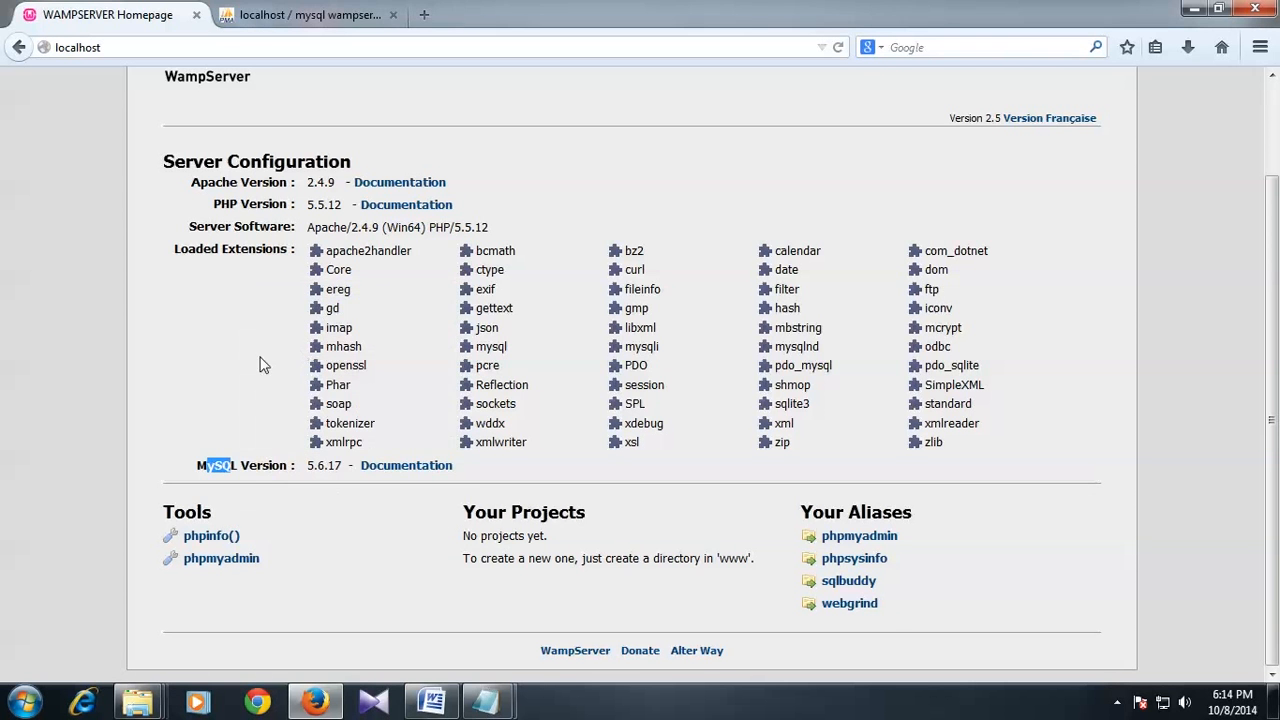
pyautogui.click(281, 18)
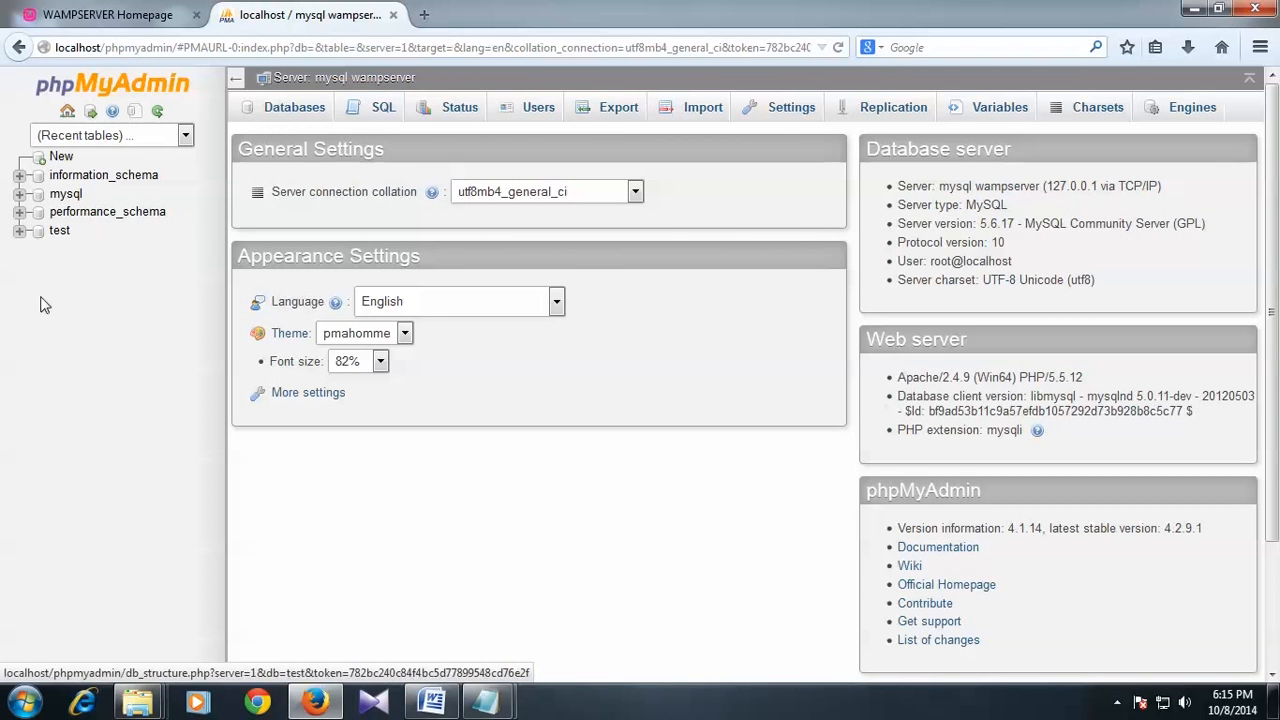
pyautogui.click(289, 112)
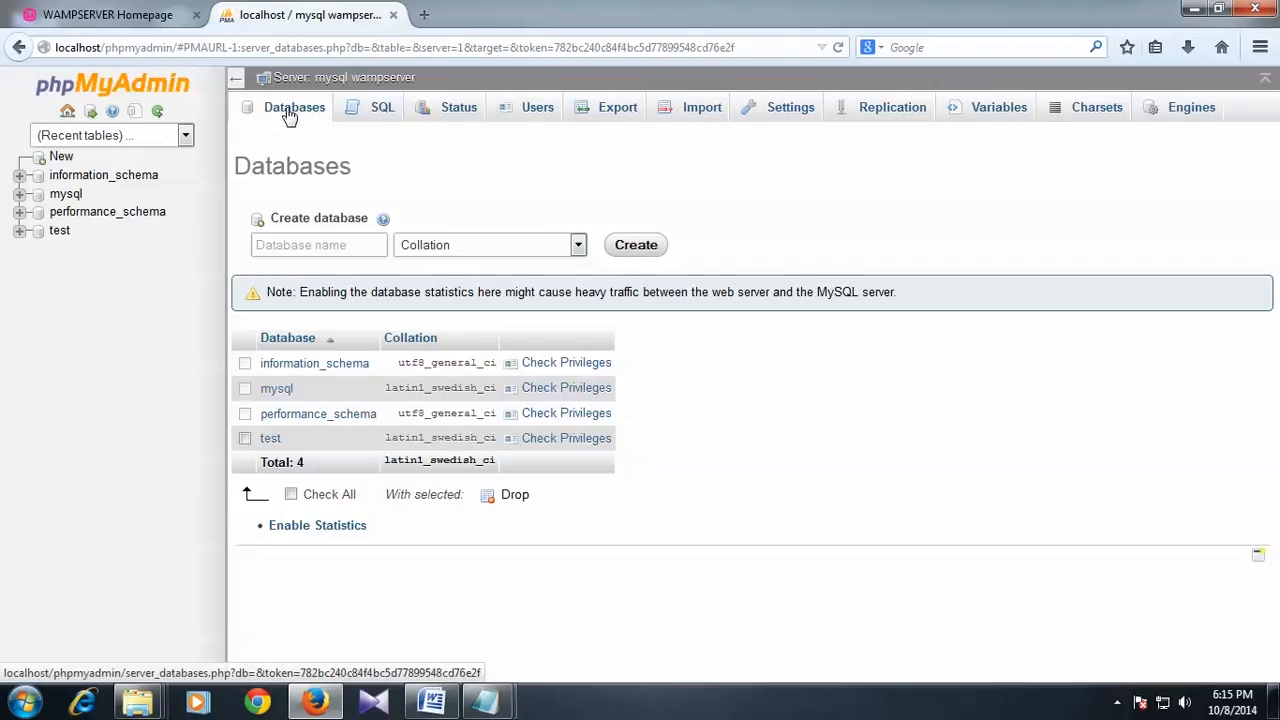
pyautogui.click(312, 247)
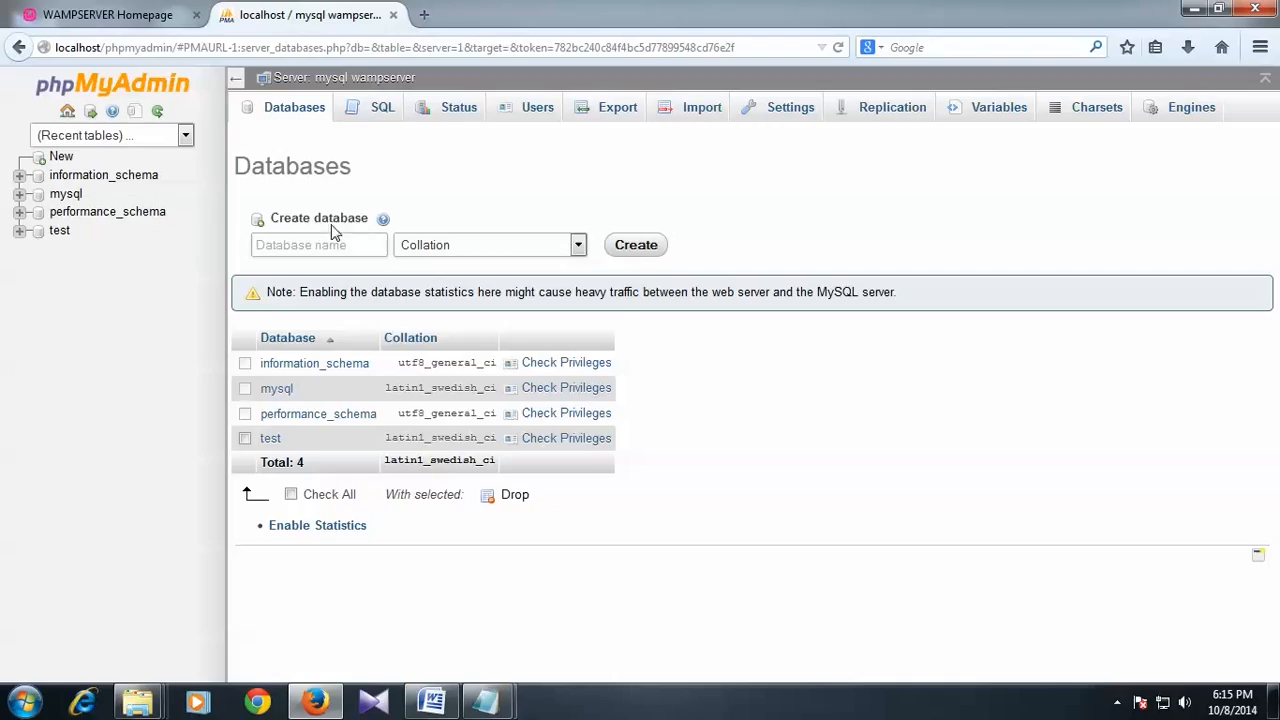
pyautogui.click(393, 16)
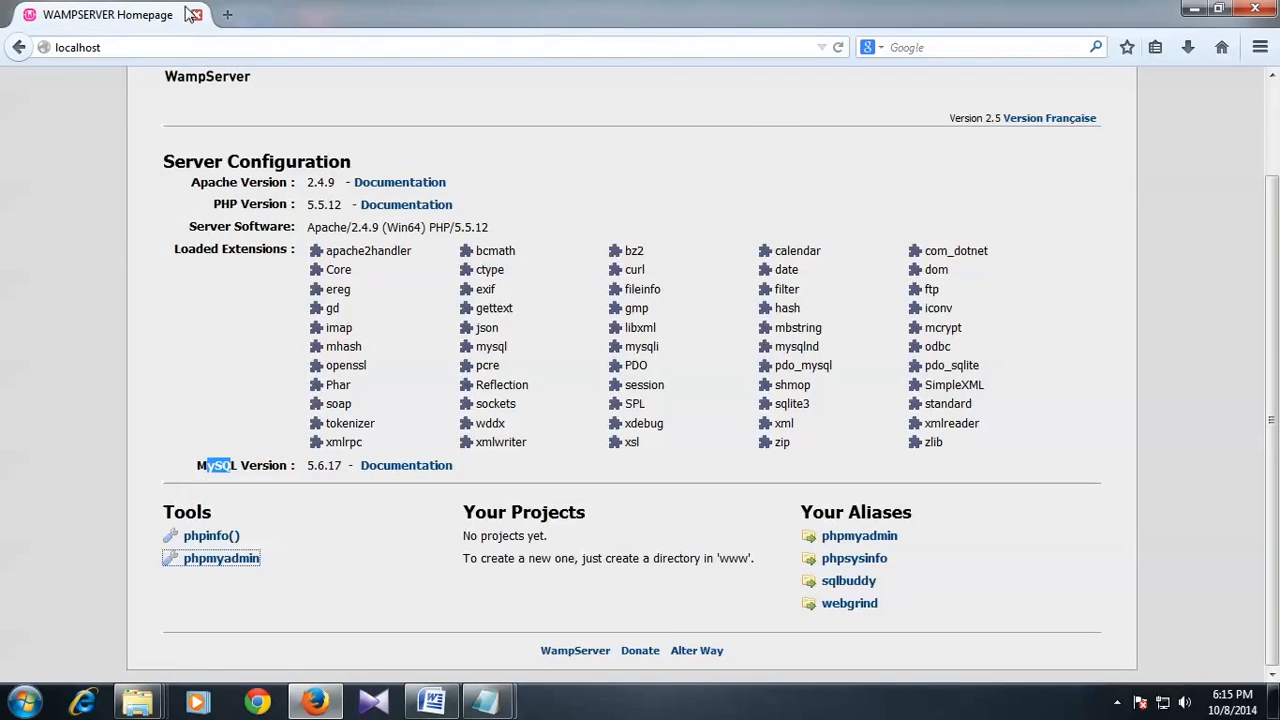
# Step: Minimize Firefox, close the wamp folder window and refresh the desktop
pyautogui.click(1190, 12)
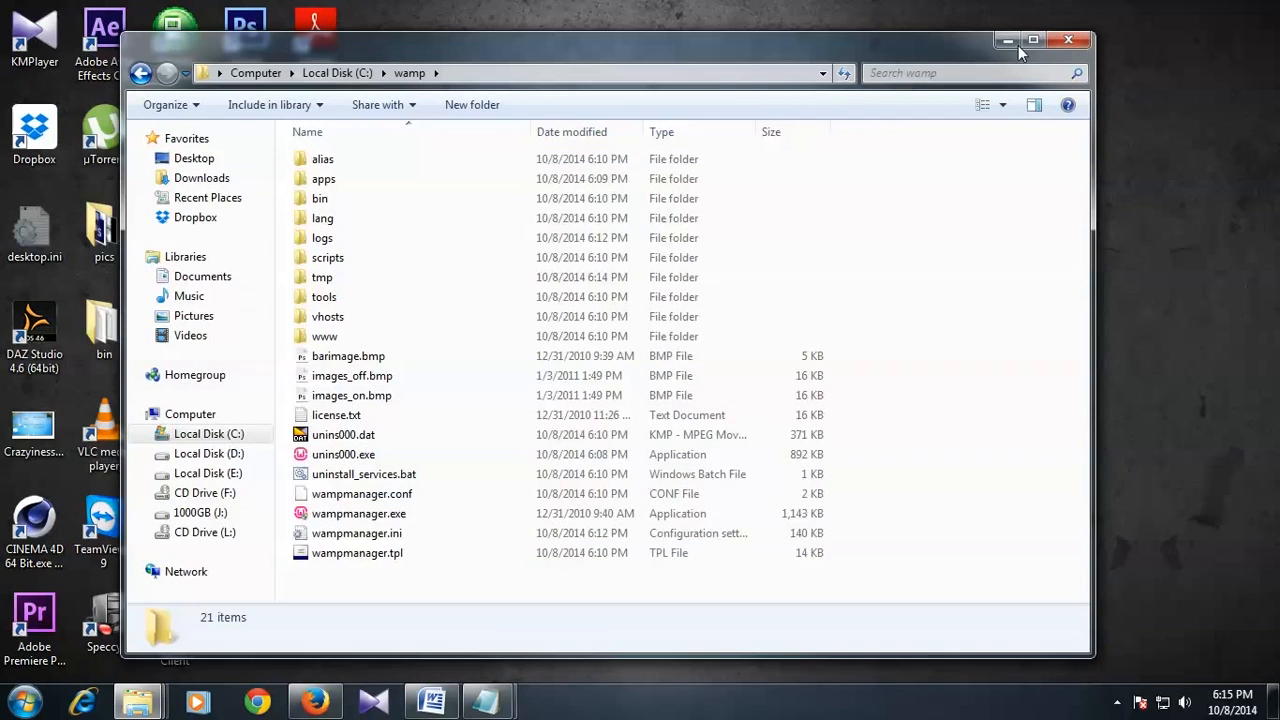
pyautogui.click(1061, 44)
pyautogui.rightClick(838, 120)
pyautogui.click(868, 172)
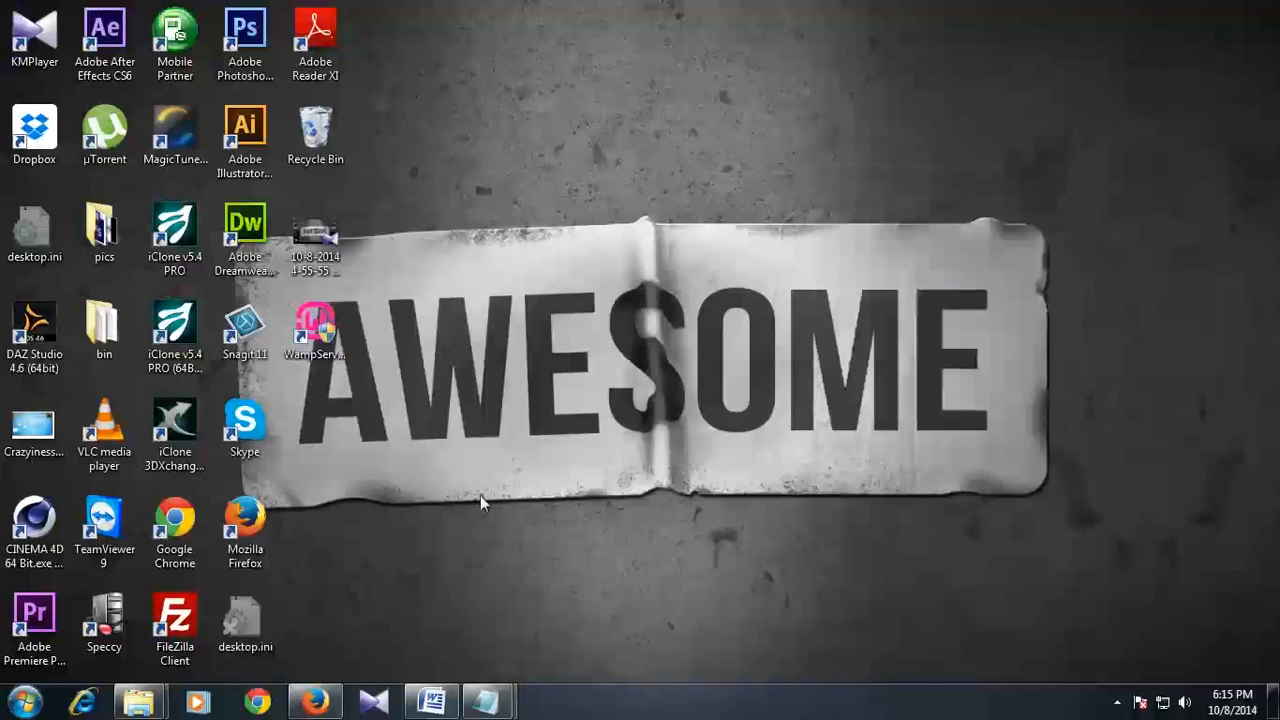
# Step: Review the WAMP diagram in Data.docx, then open a blank Firefox tab for searching
pyautogui.click(432, 702)
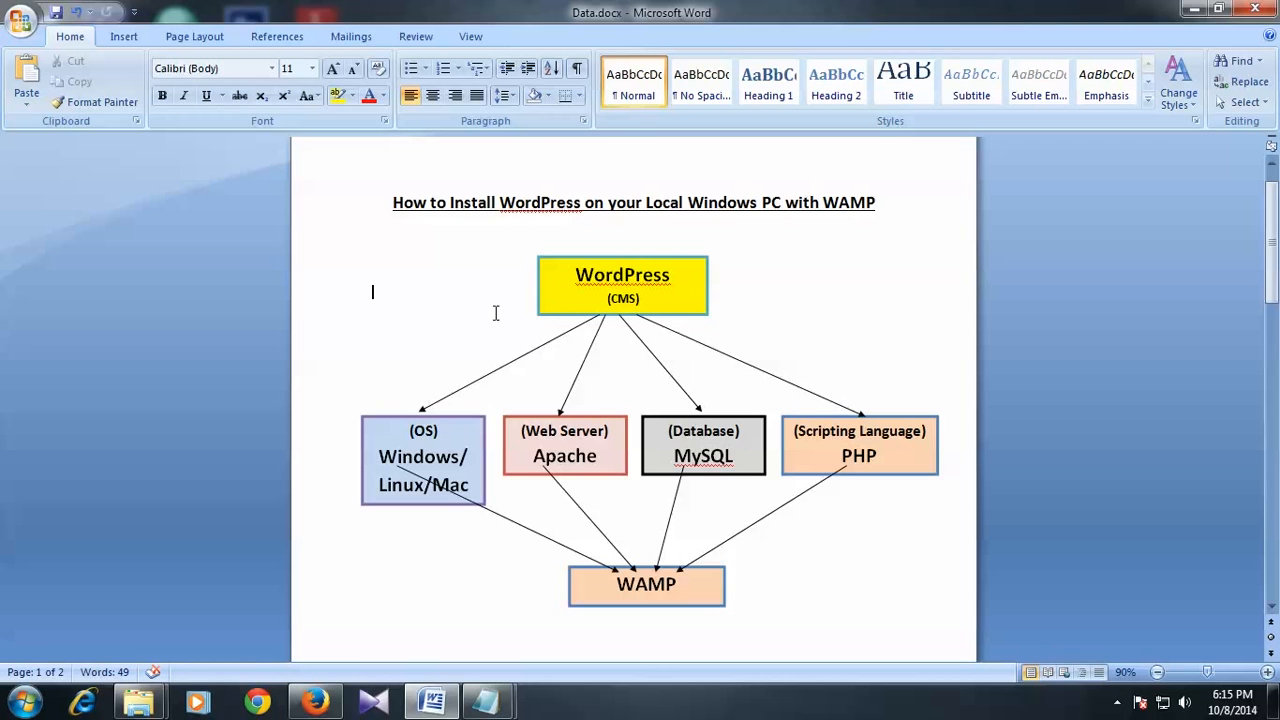
pyautogui.click(316, 701)
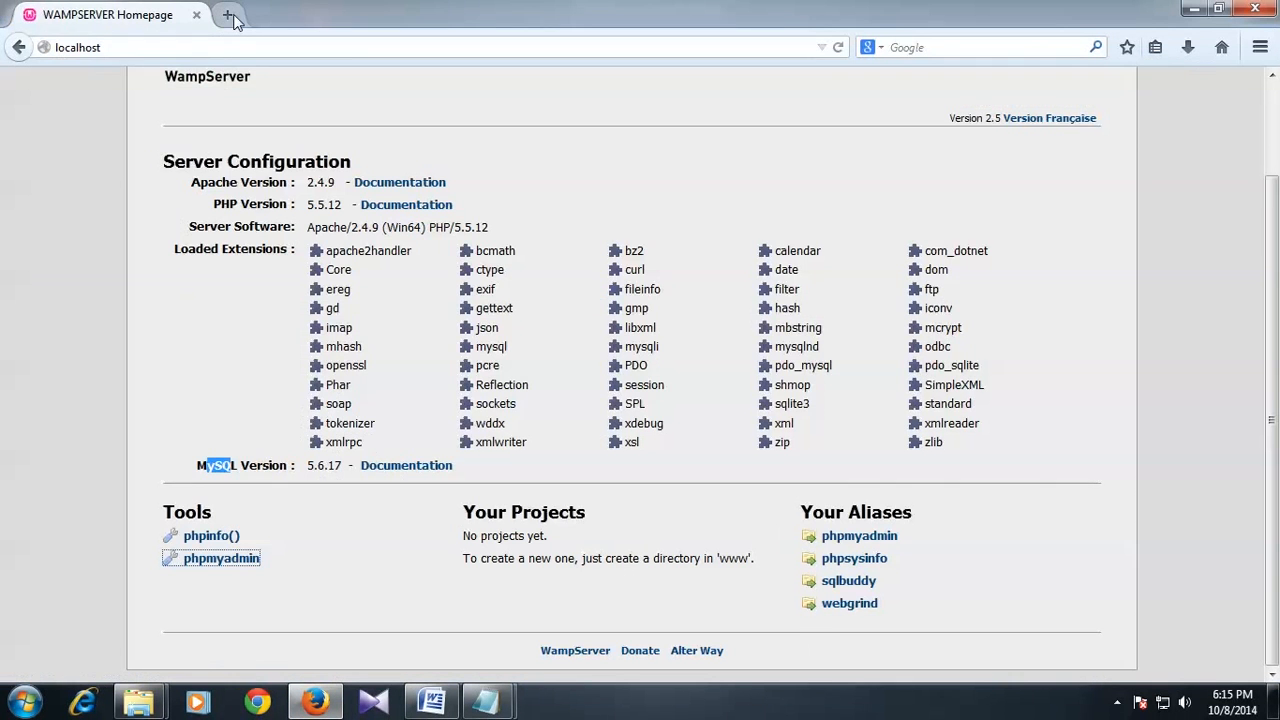
pyautogui.click(230, 14)
pyautogui.click(921, 48)
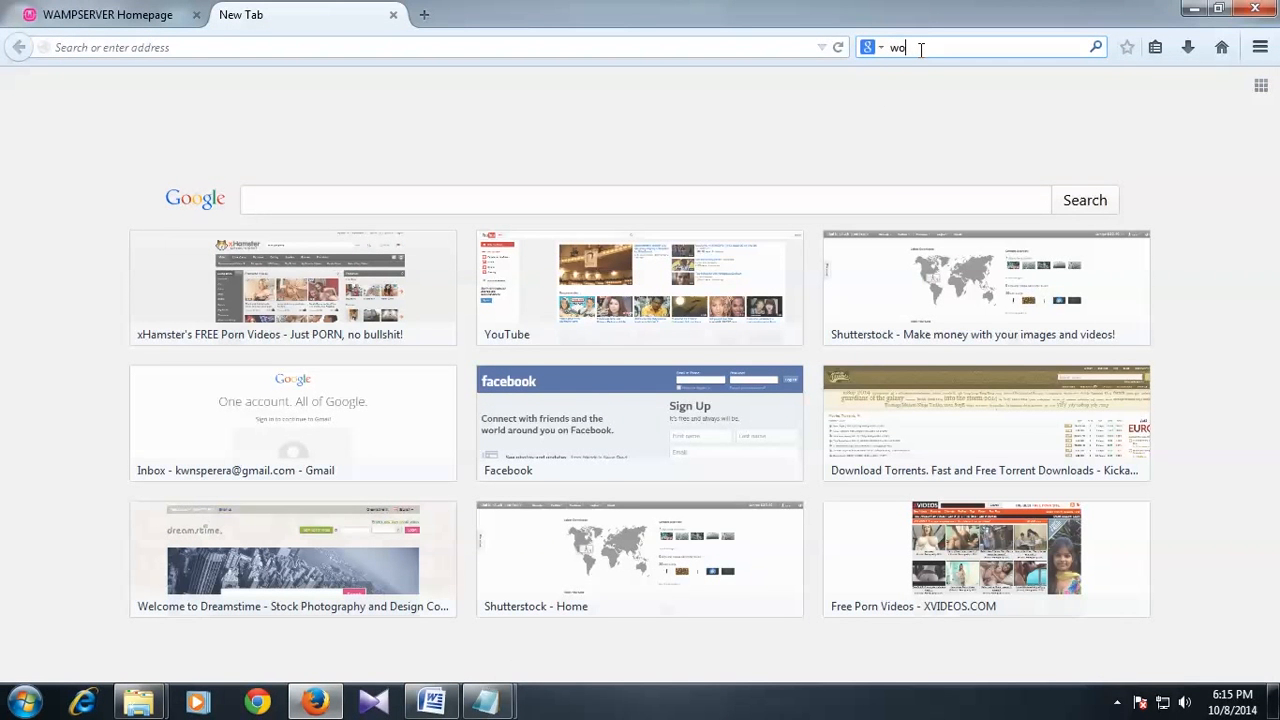
# Step: Search Google for wordpress, open wordpress.org and download the WordPress 4.0 zip
pyautogui.write('wordpress')
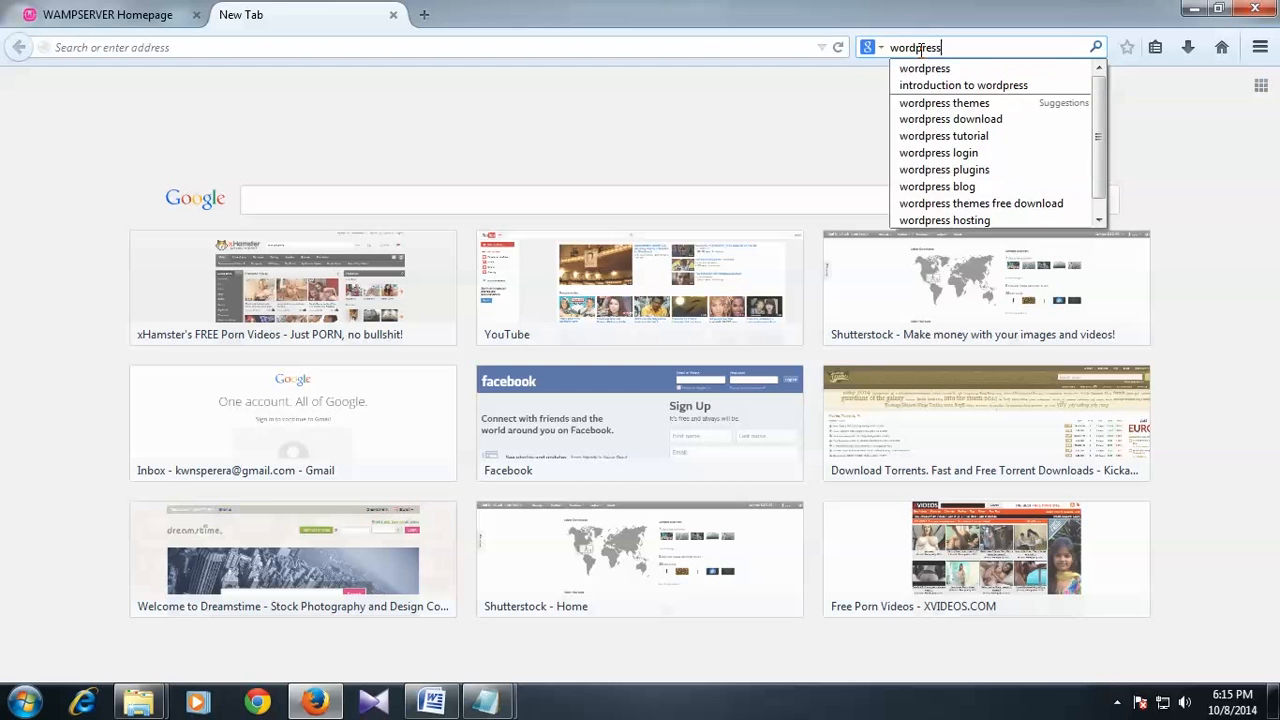
pyautogui.press('Return')
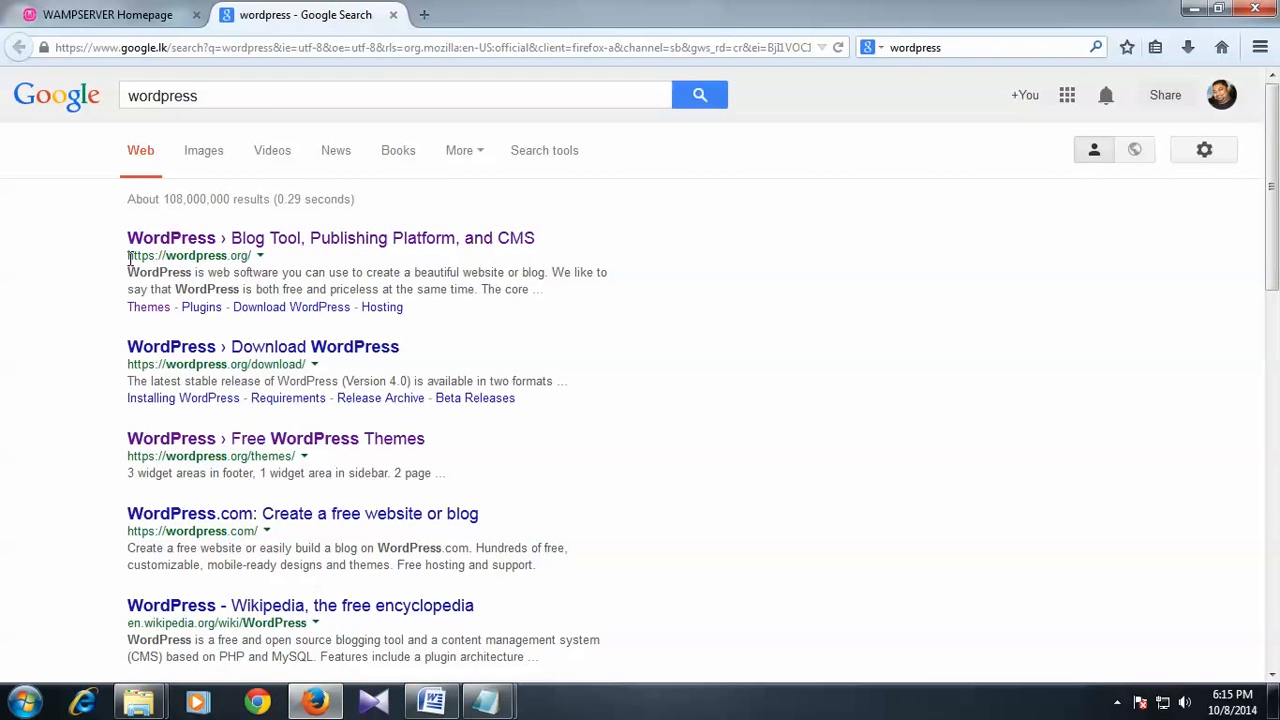
pyautogui.click(265, 242)
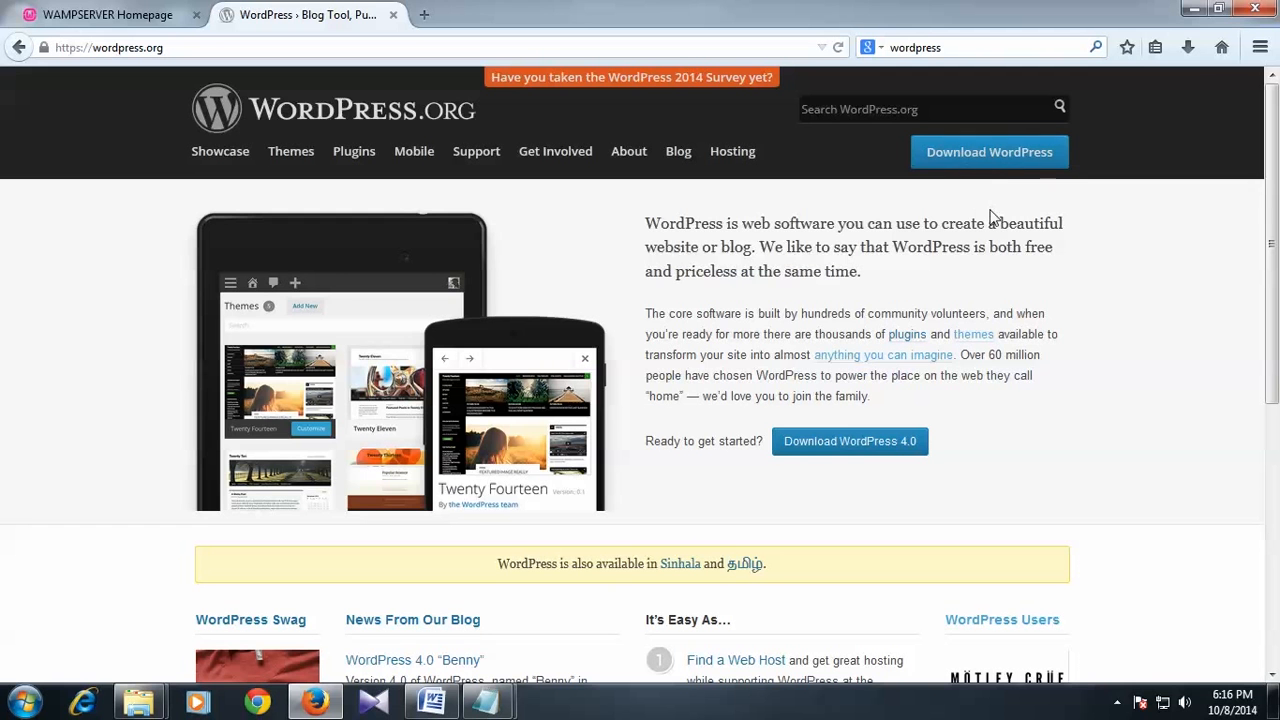
pyautogui.click(848, 445)
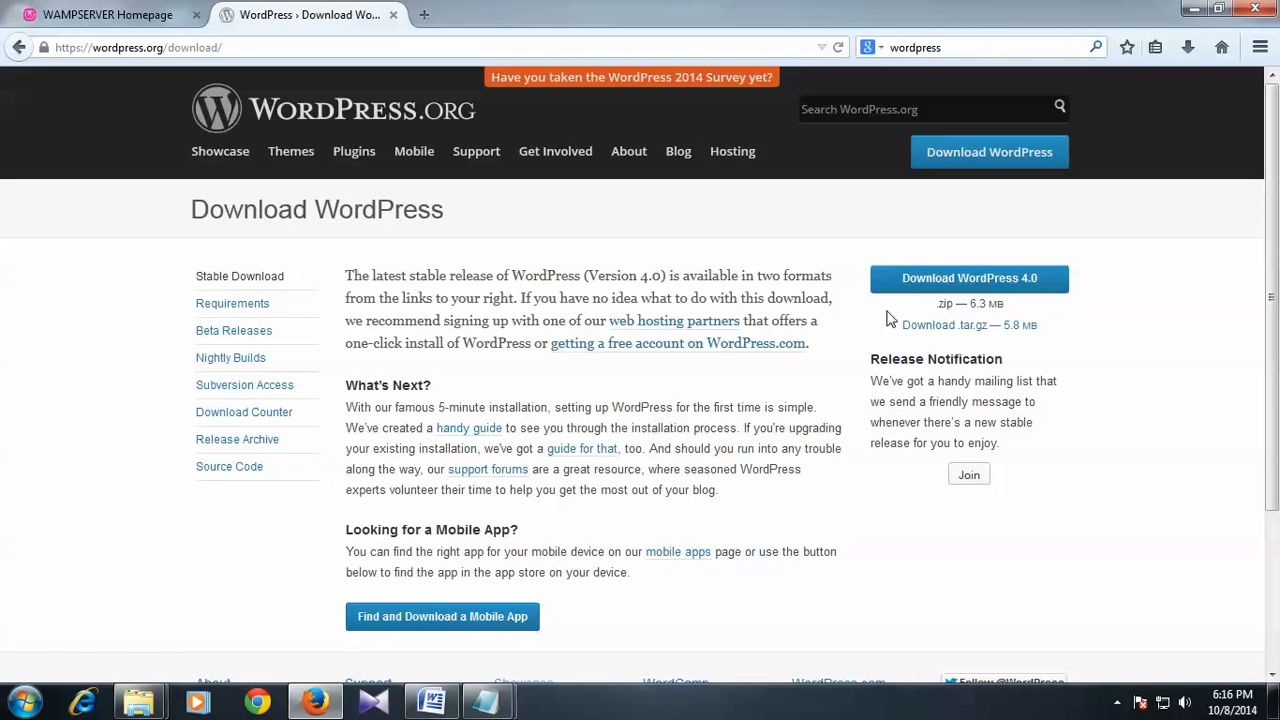
pyautogui.click(993, 291)
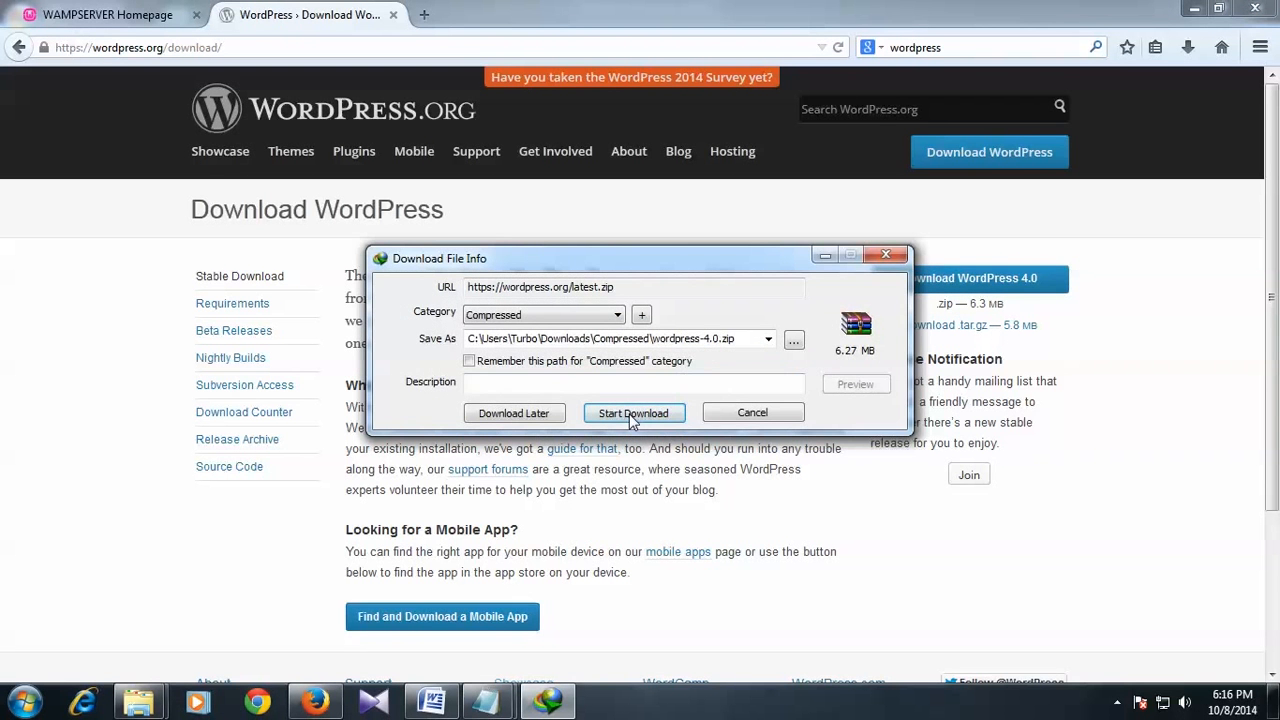
# Step: Start the wordpress-4.0.zip download in IDM and open its Downloads\Compressed folder when done
pyautogui.click(632, 414)
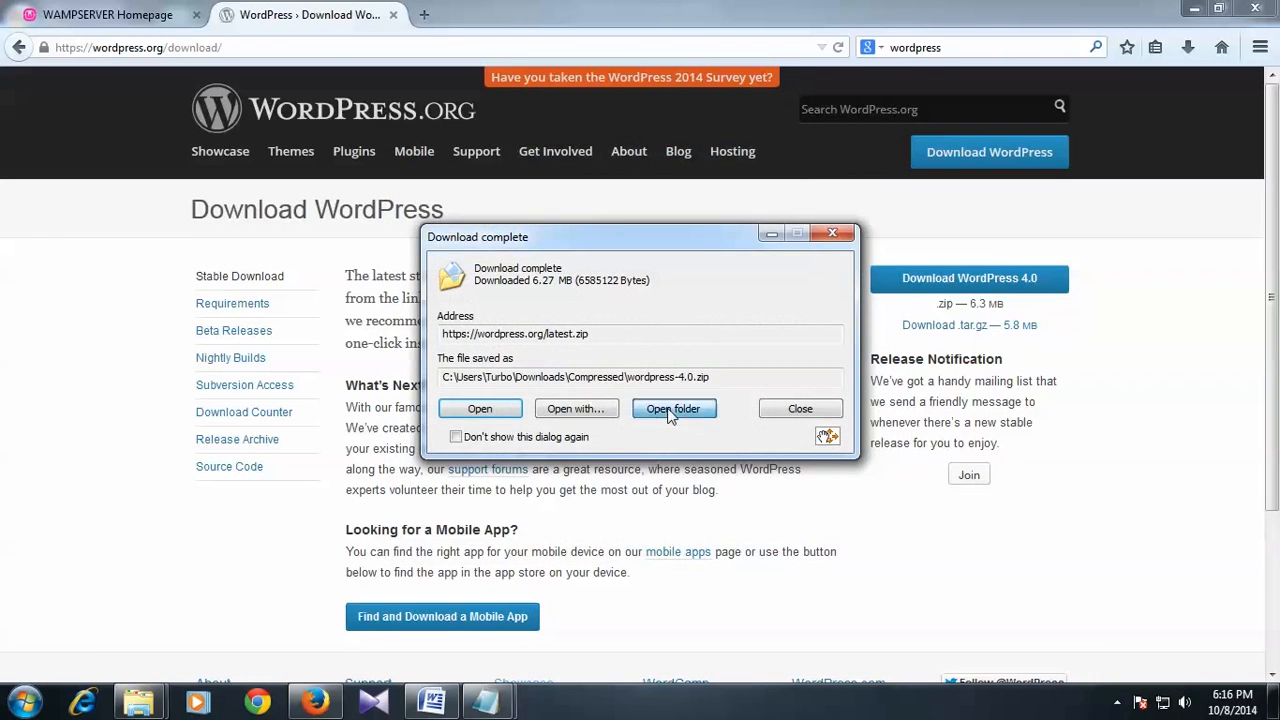
pyautogui.click(670, 410)
# Step: Minimize Firefox and Word, and select wordpress-4.0.zip in the Compressed folder
pyautogui.click(1193, 9)
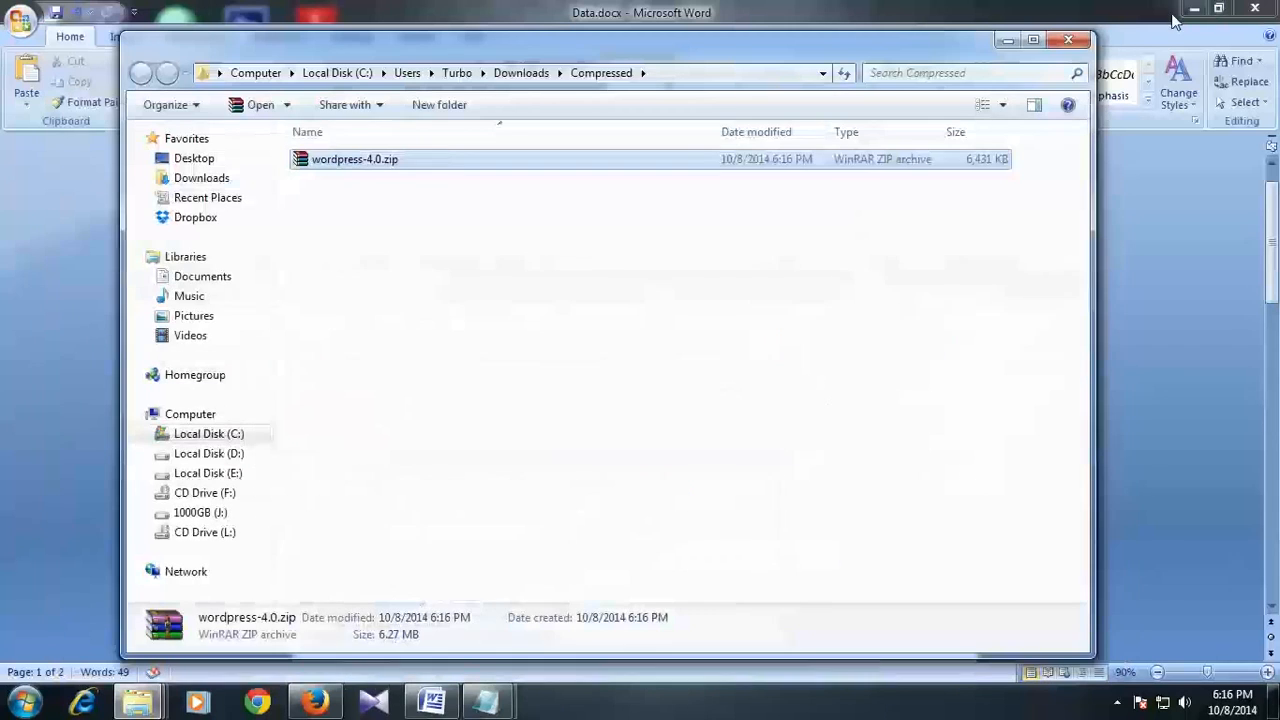
pyautogui.click(1193, 9)
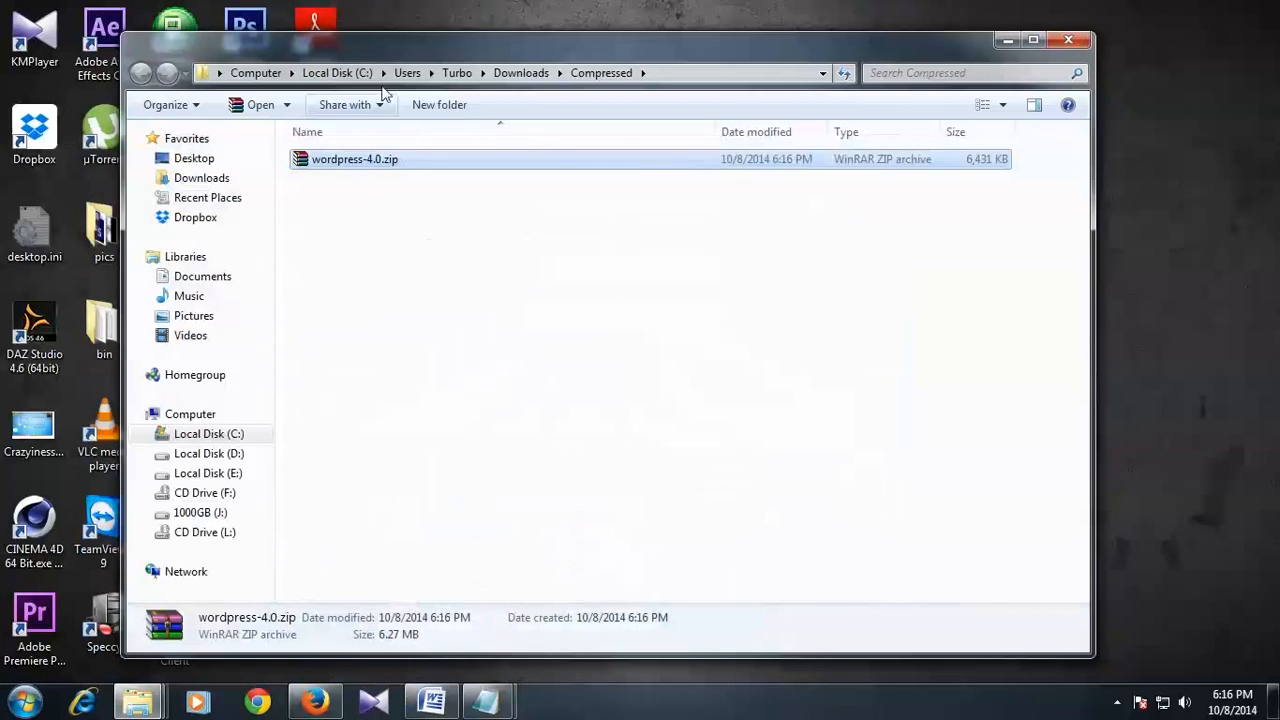
pyautogui.moveTo(398, 46); pyautogui.dragTo(433, 37)
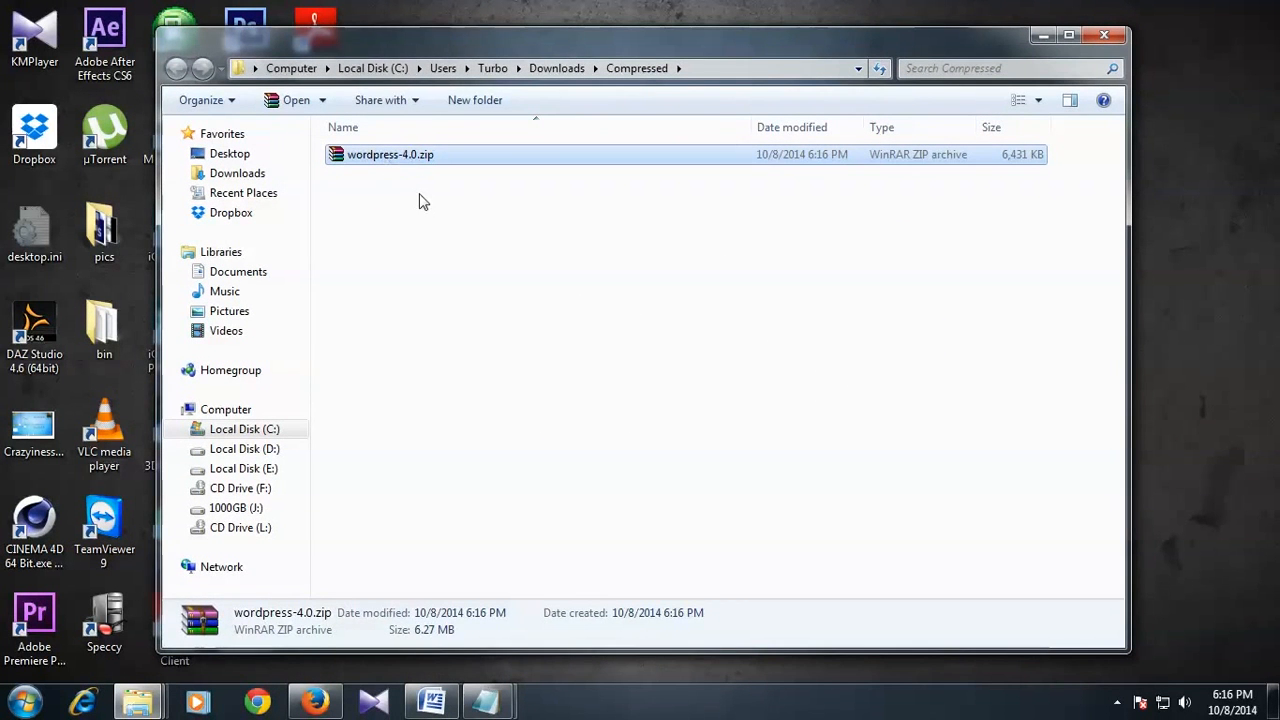
pyautogui.click(420, 202)
pyautogui.click(424, 160)
pyautogui.moveTo(547, 48); pyautogui.dragTo(565, 45)
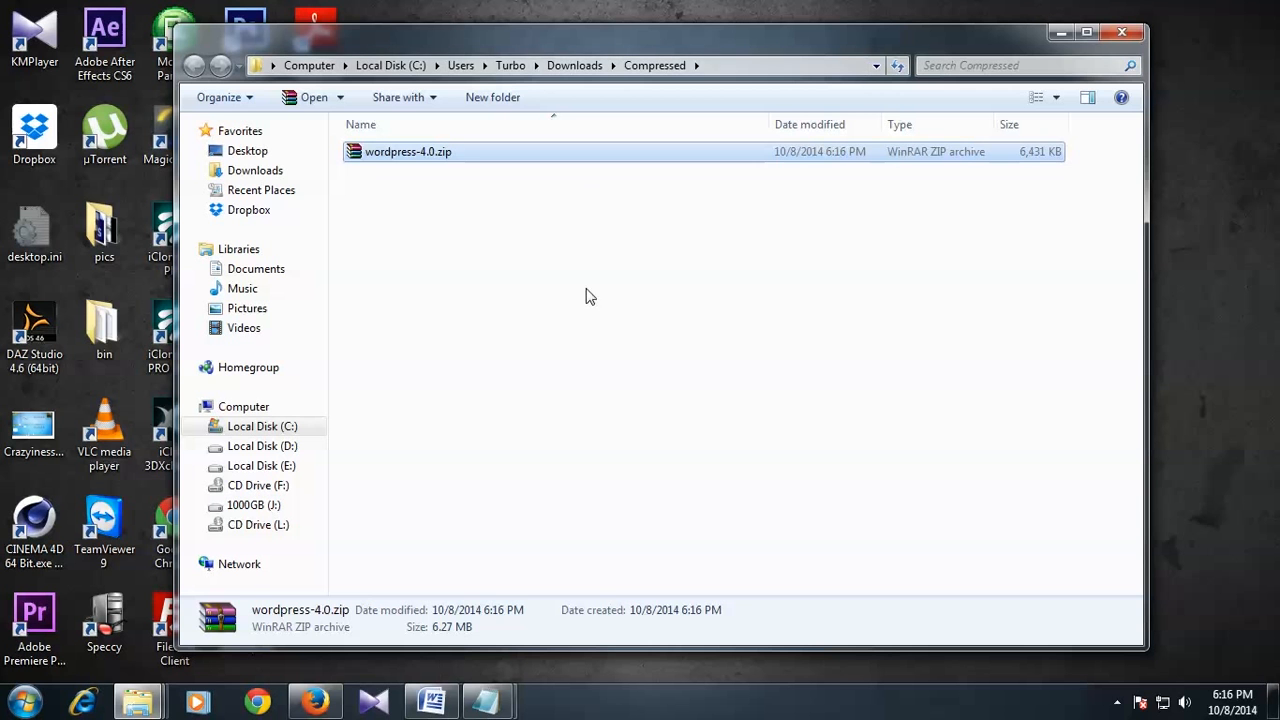
pyautogui.click(556, 268)
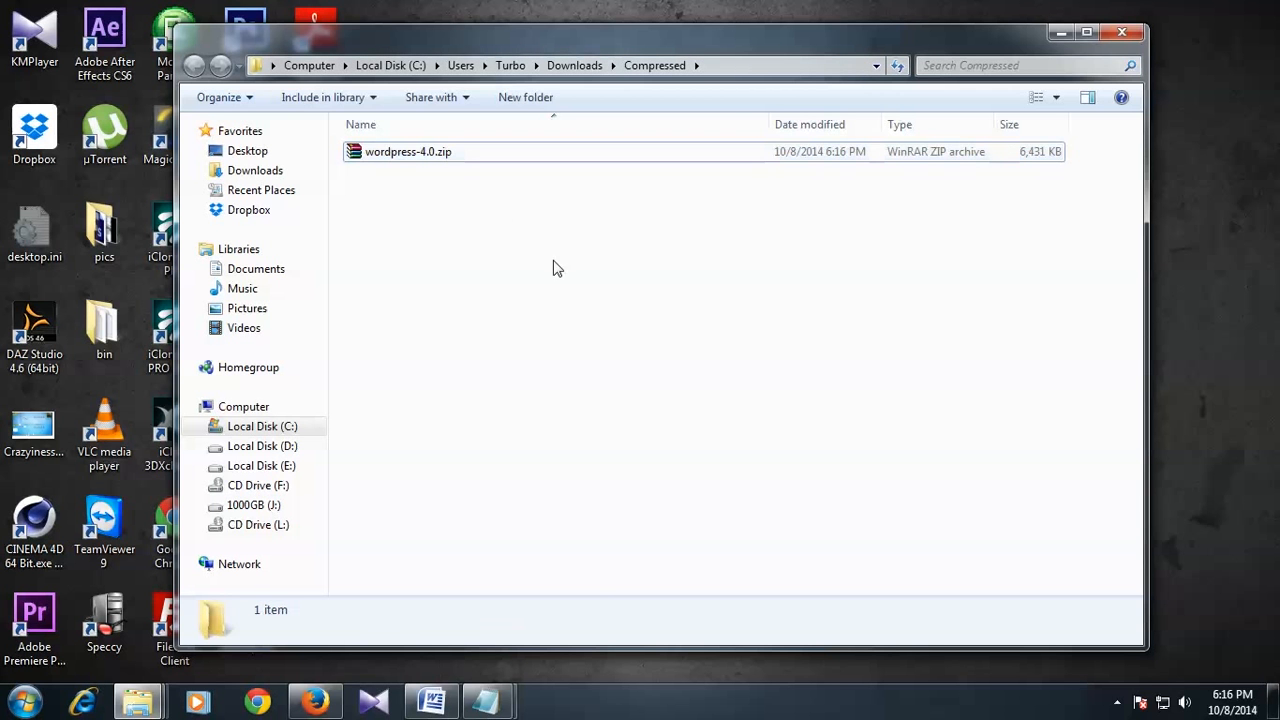
pyautogui.click(425, 152)
# Step: Extract wordpress-4.0.zip into a wordpress-4.0 folder
pyautogui.rightClick(414, 161)
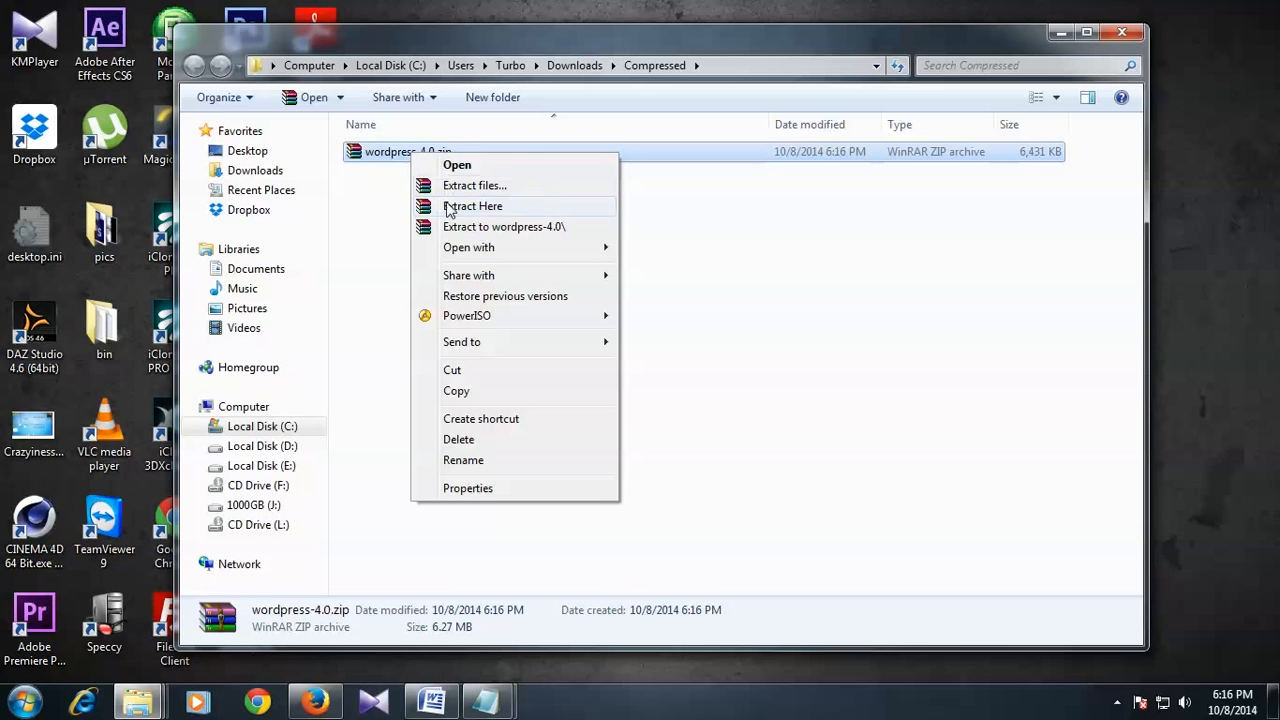
pyautogui.rightClick(390, 157)
pyautogui.rightClick(388, 151)
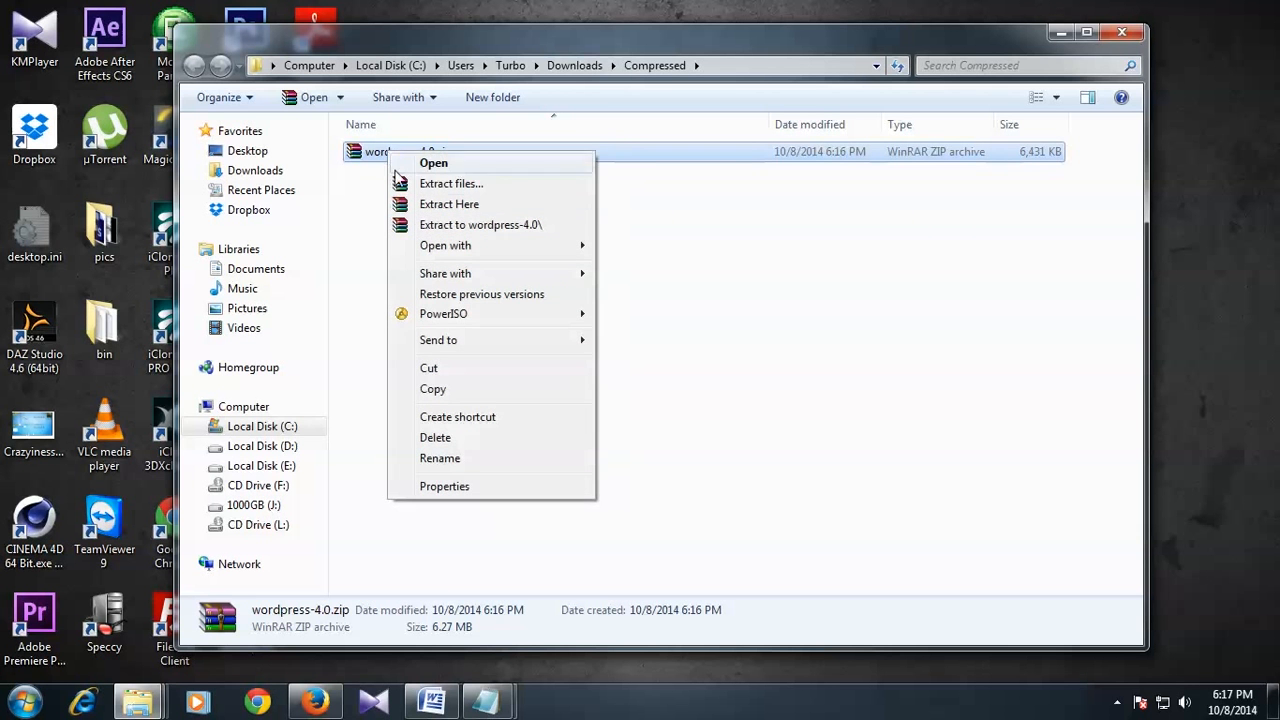
pyautogui.click(425, 225)
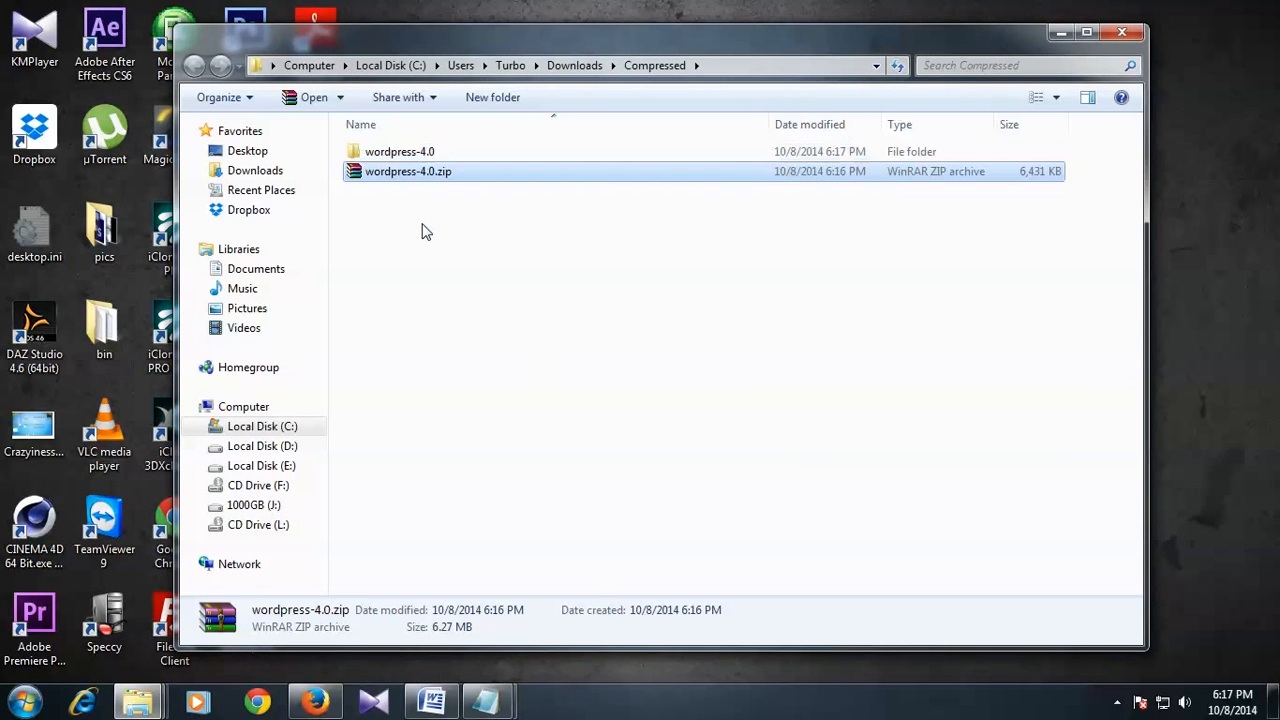
# Step: Open wordpress-4.0, check the inner wordpress folder's files, and copy that folder
pyautogui.click(400, 152)
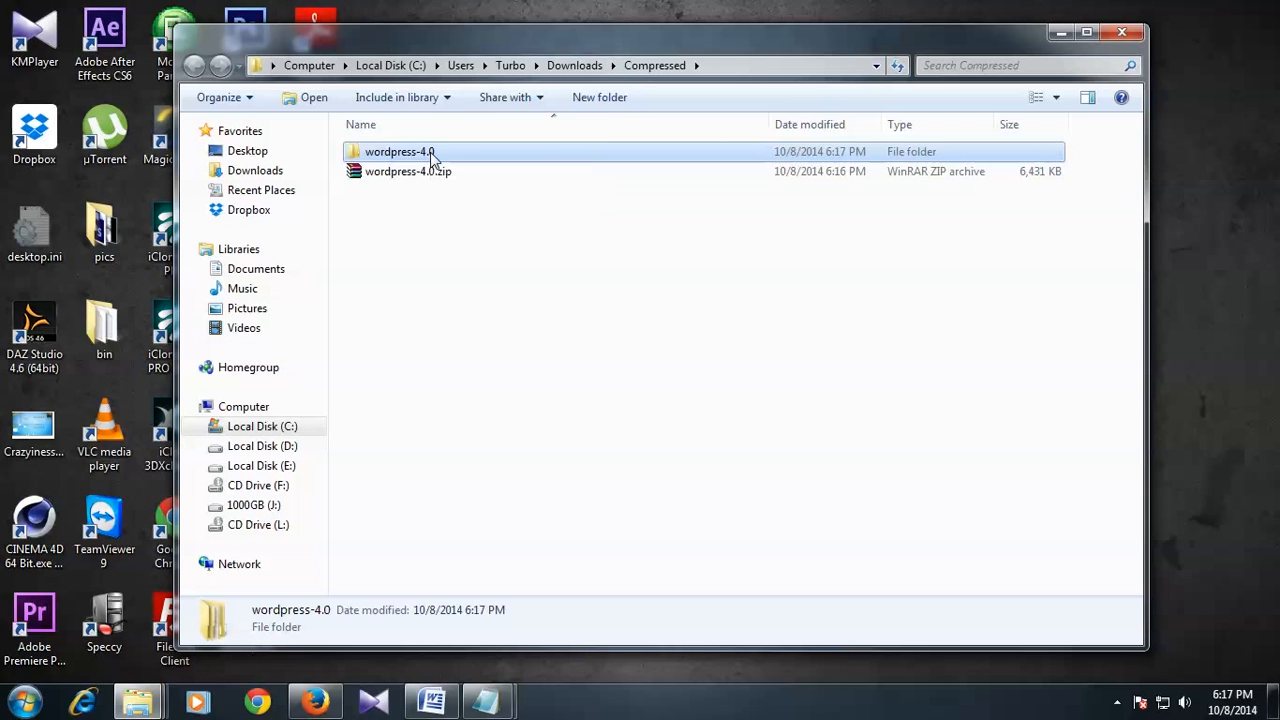
pyautogui.doubleClick(432, 155)
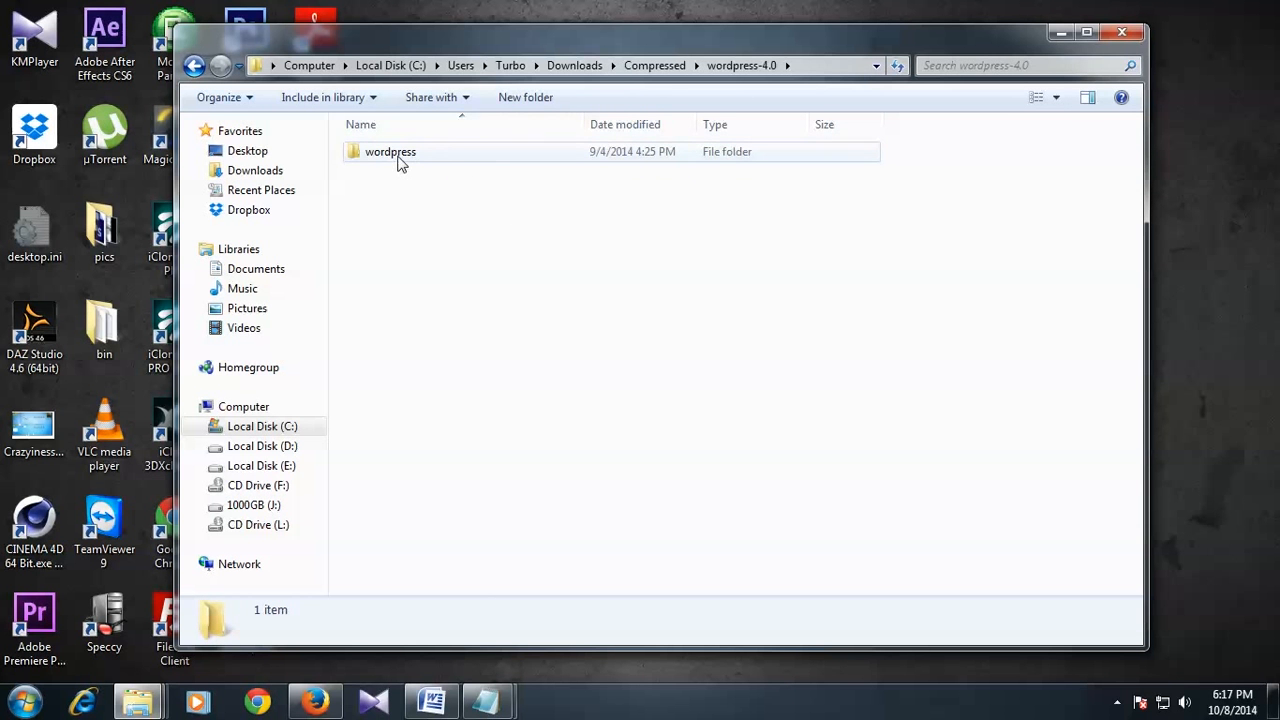
pyautogui.doubleClick(398, 160)
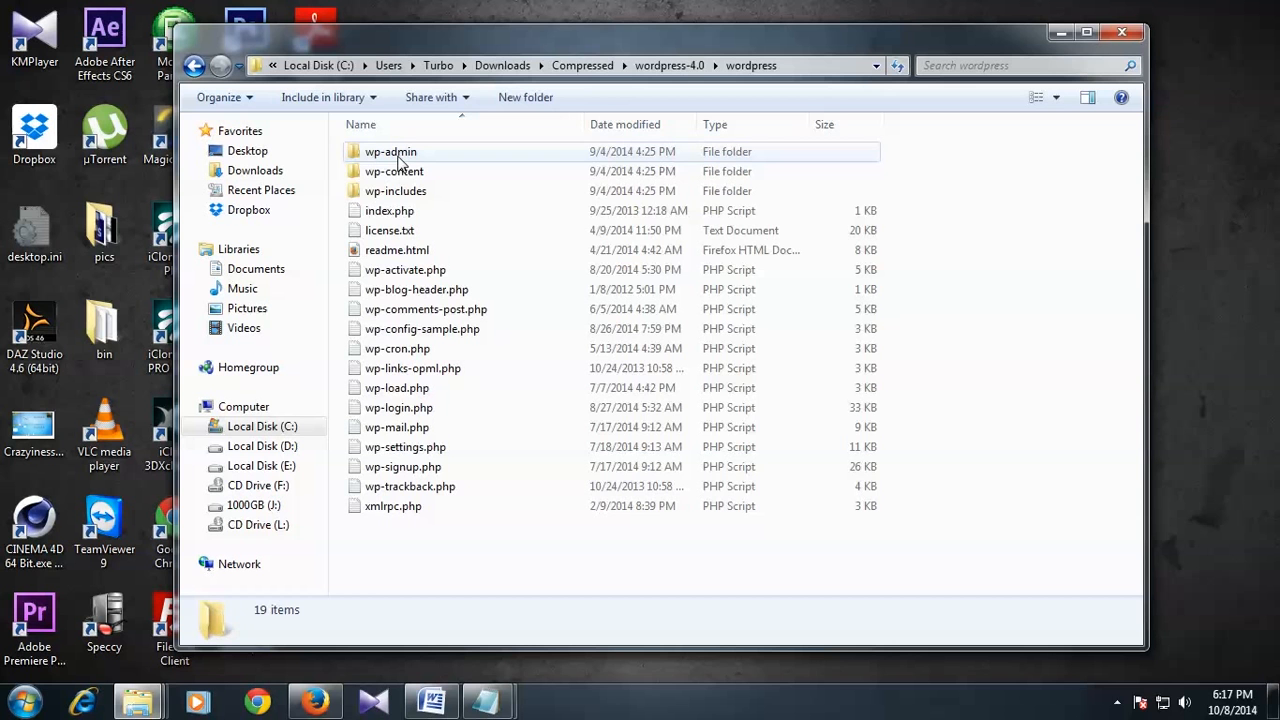
pyautogui.click(193, 66)
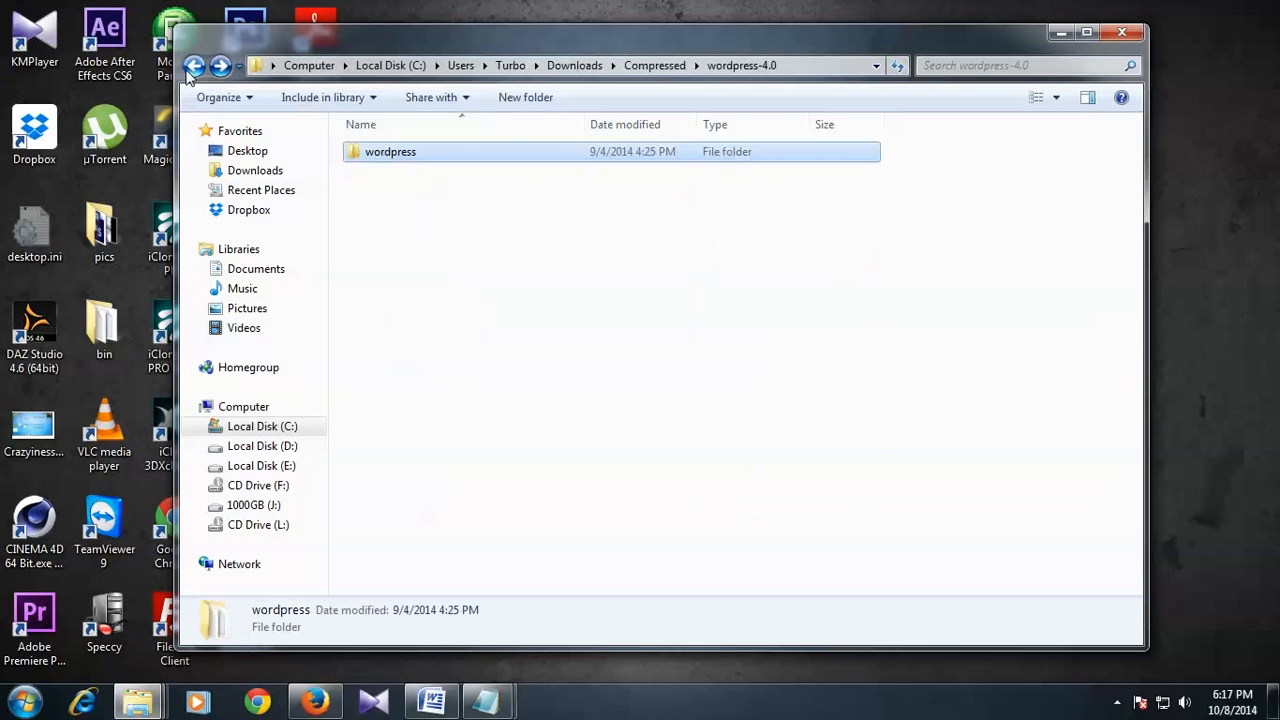
pyautogui.rightClick(405, 160)
pyautogui.click(470, 538)
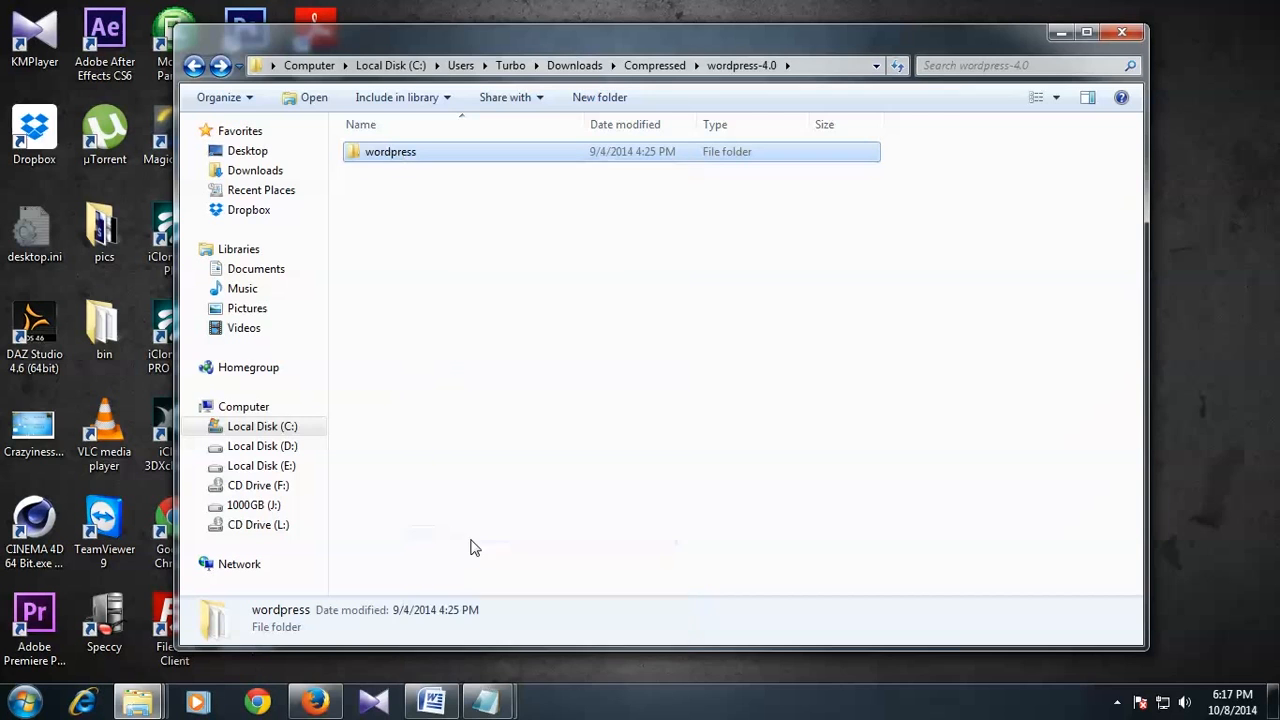
# Step: Navigate Explorer through Computer and Local Disk (C:) to the C:\wamp\www folder
pyautogui.click(1061, 33)
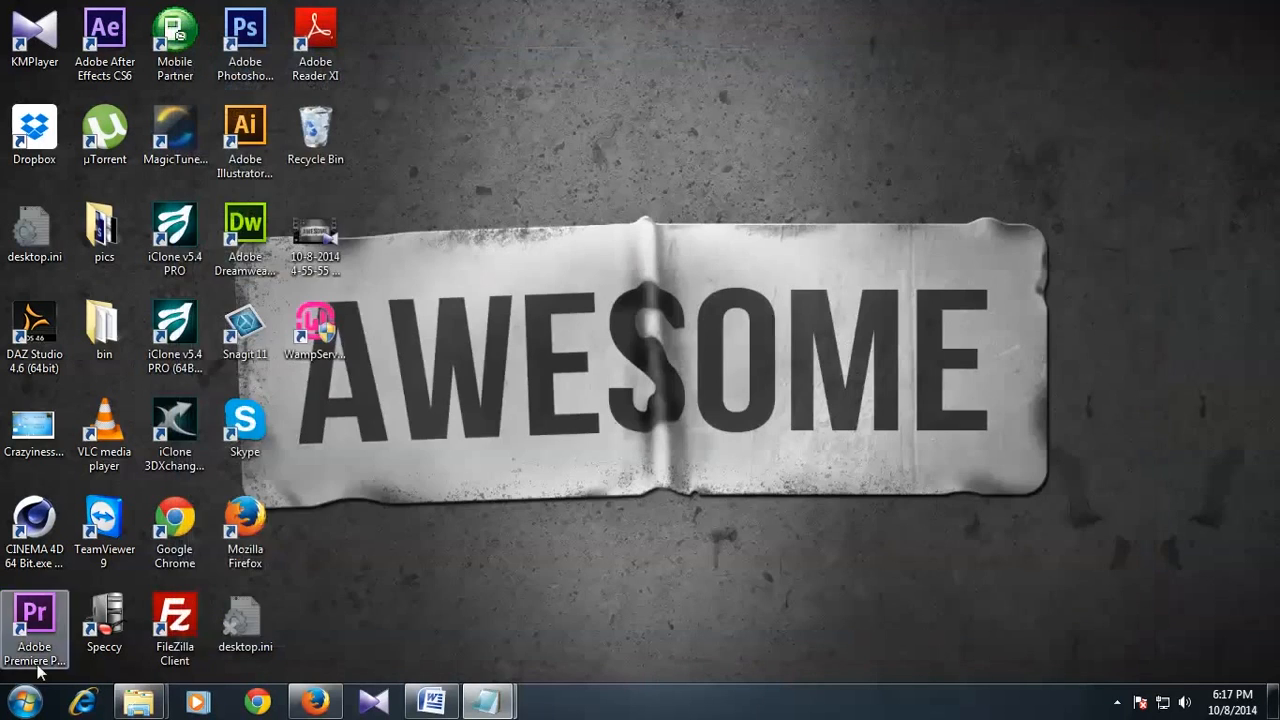
pyautogui.click(24, 702)
pyautogui.click(282, 460)
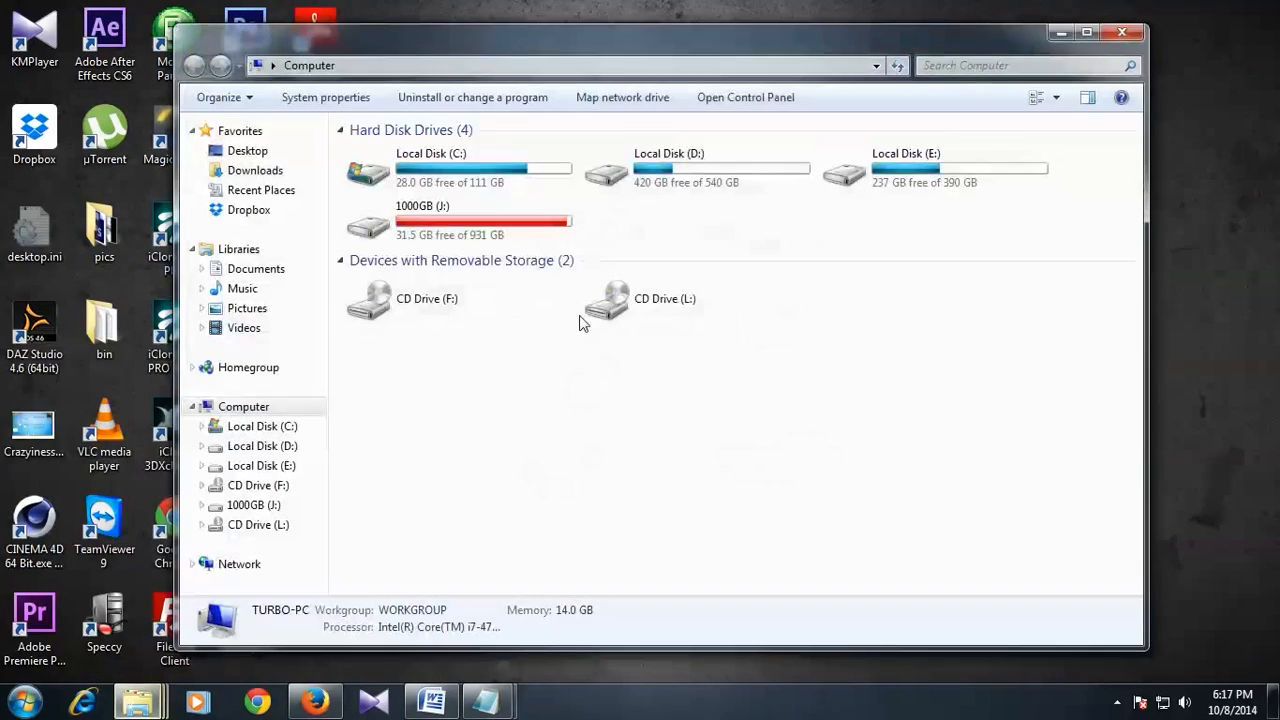
pyautogui.doubleClick(443, 170)
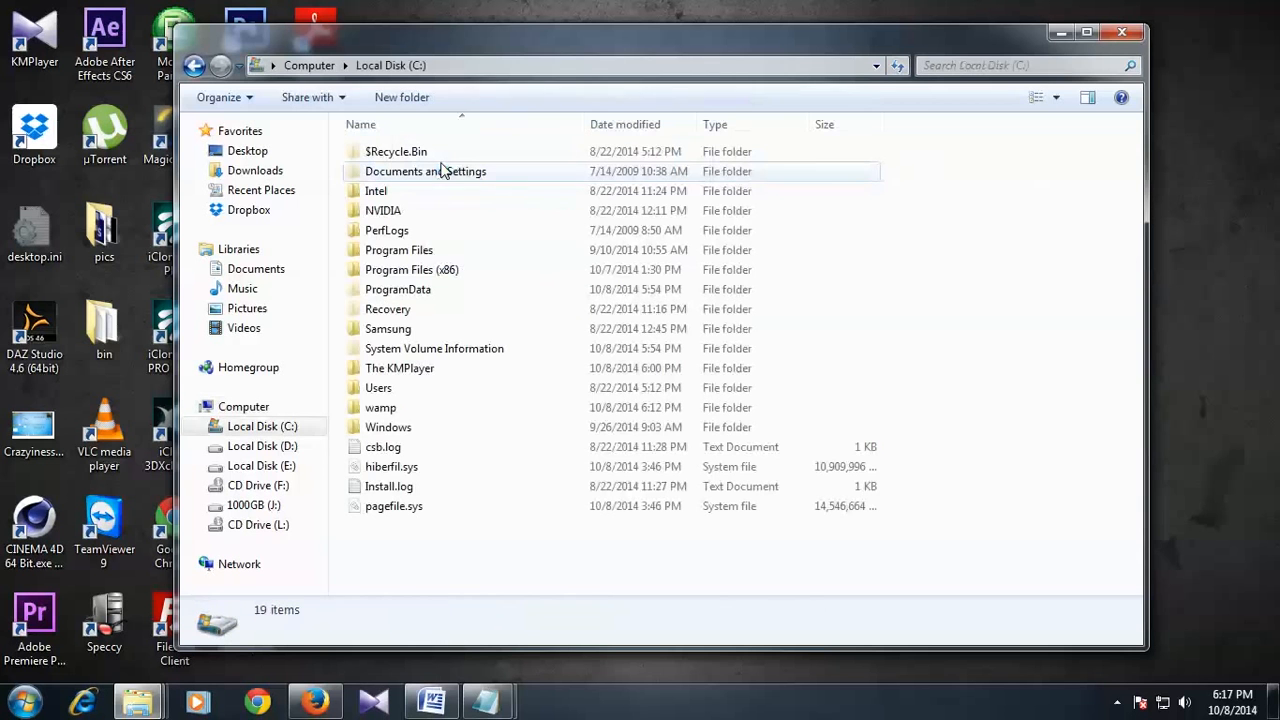
pyautogui.click(382, 410)
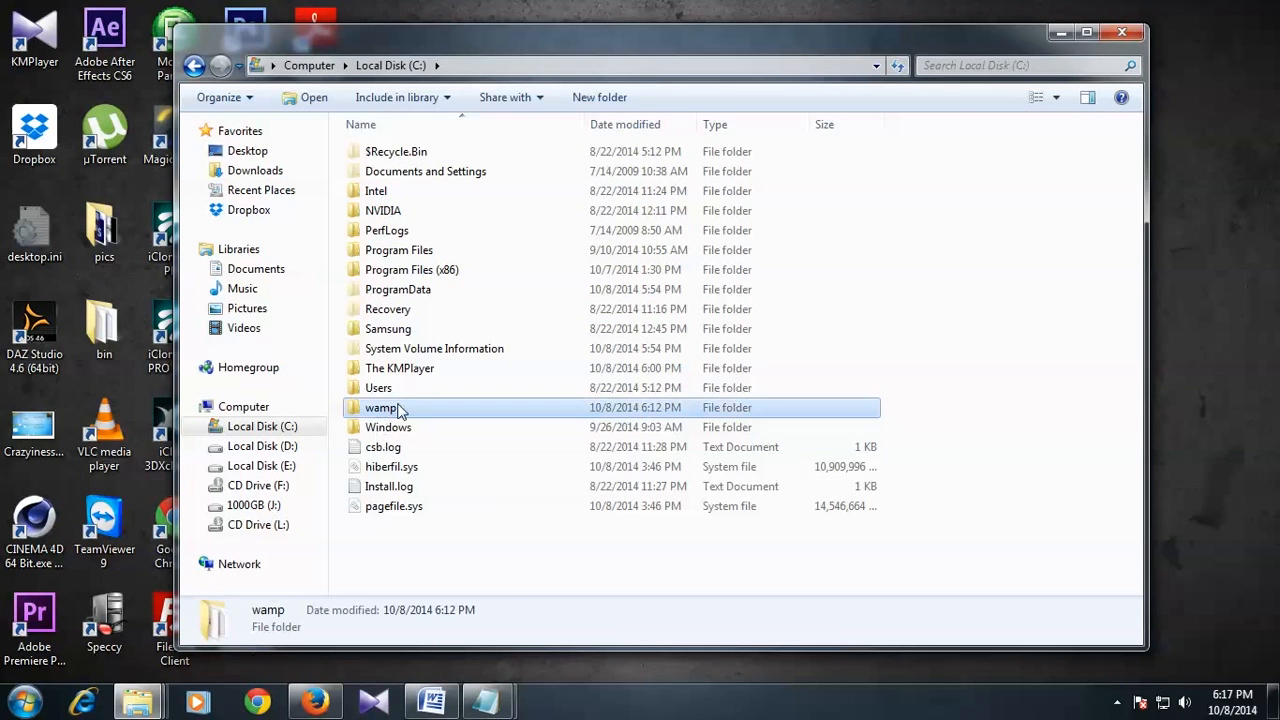
pyautogui.doubleClick(398, 408)
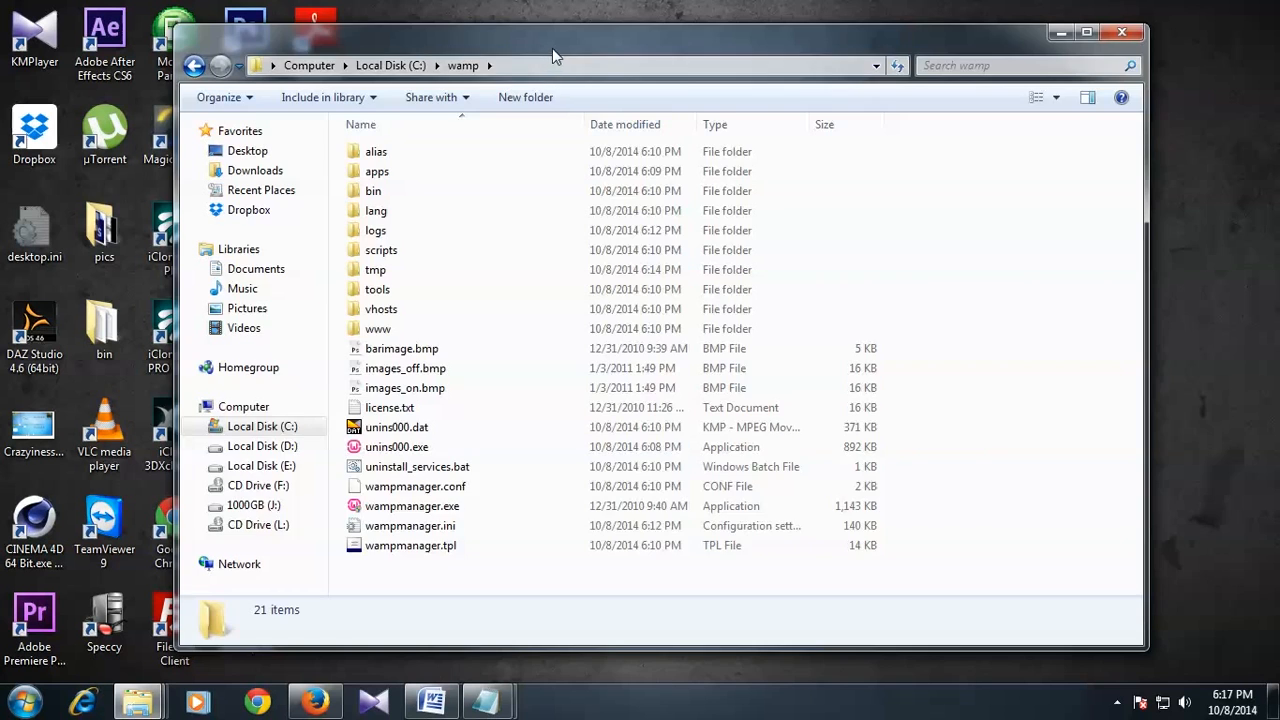
pyautogui.moveTo(552, 48); pyautogui.dragTo(638, 46)
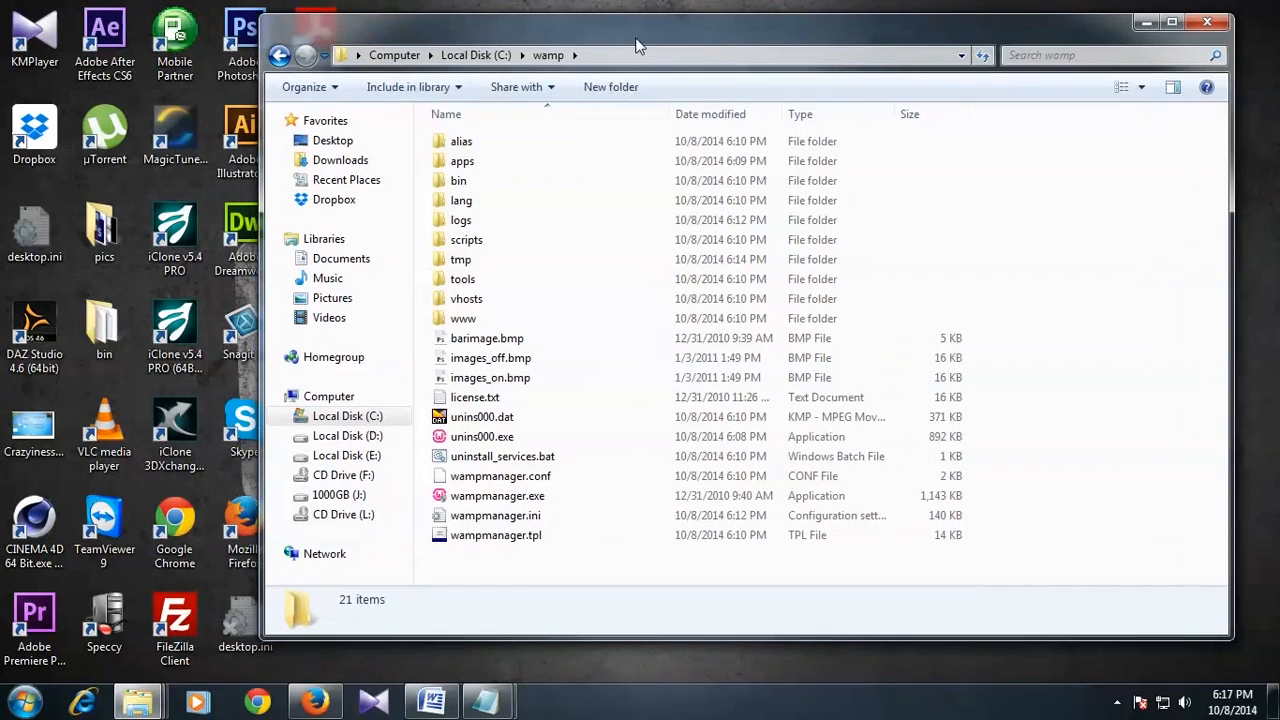
pyautogui.click(491, 318)
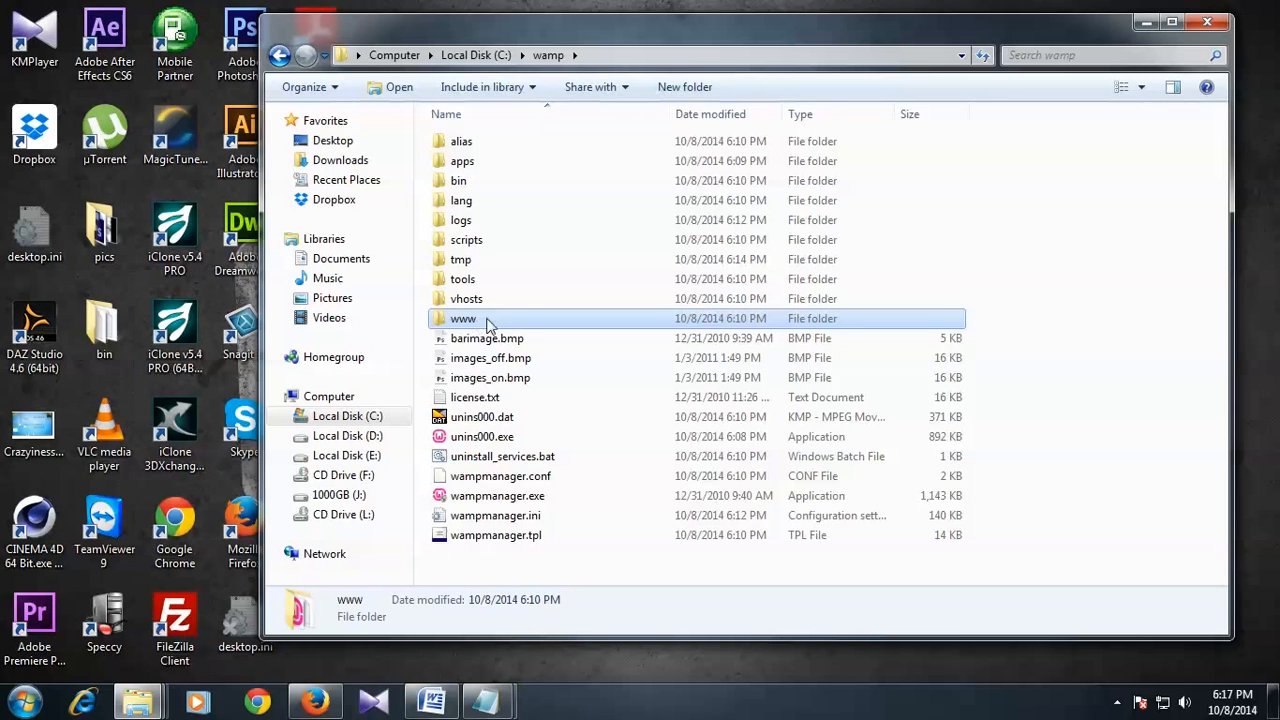
pyautogui.doubleClick(492, 318)
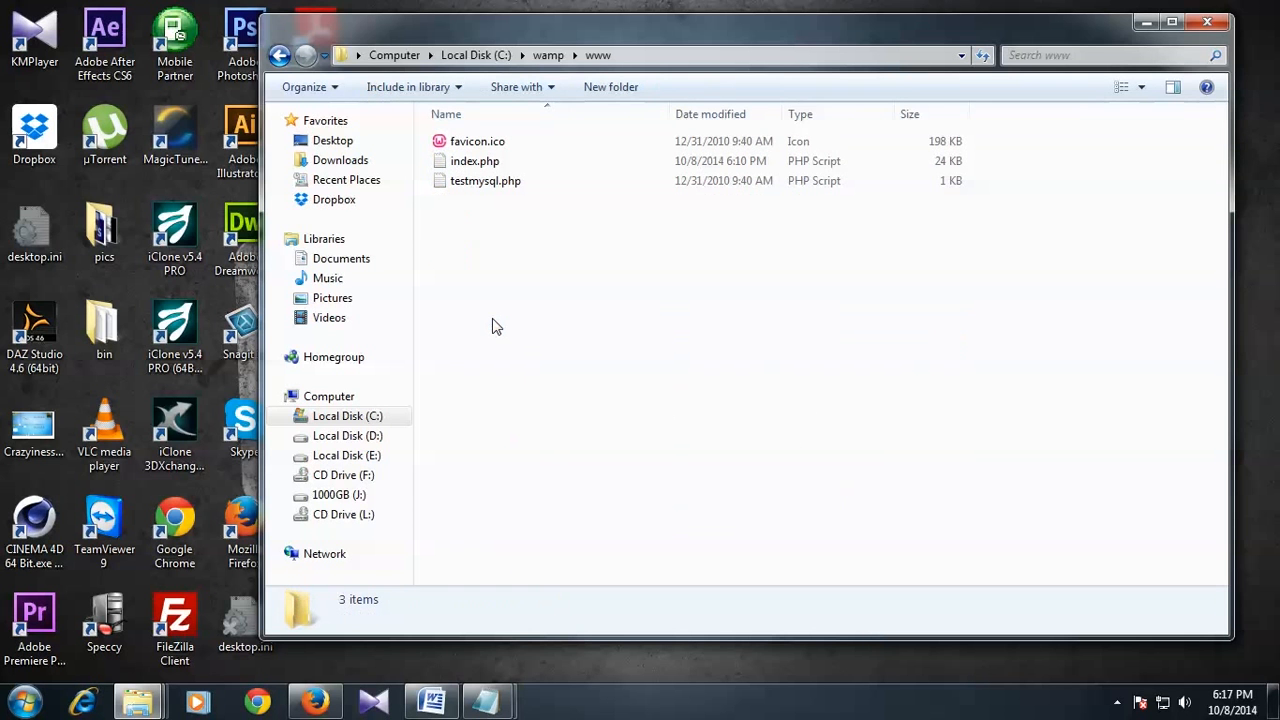
# Step: Paste the copied wordpress folder into www and open it
pyautogui.rightClick(526, 254)
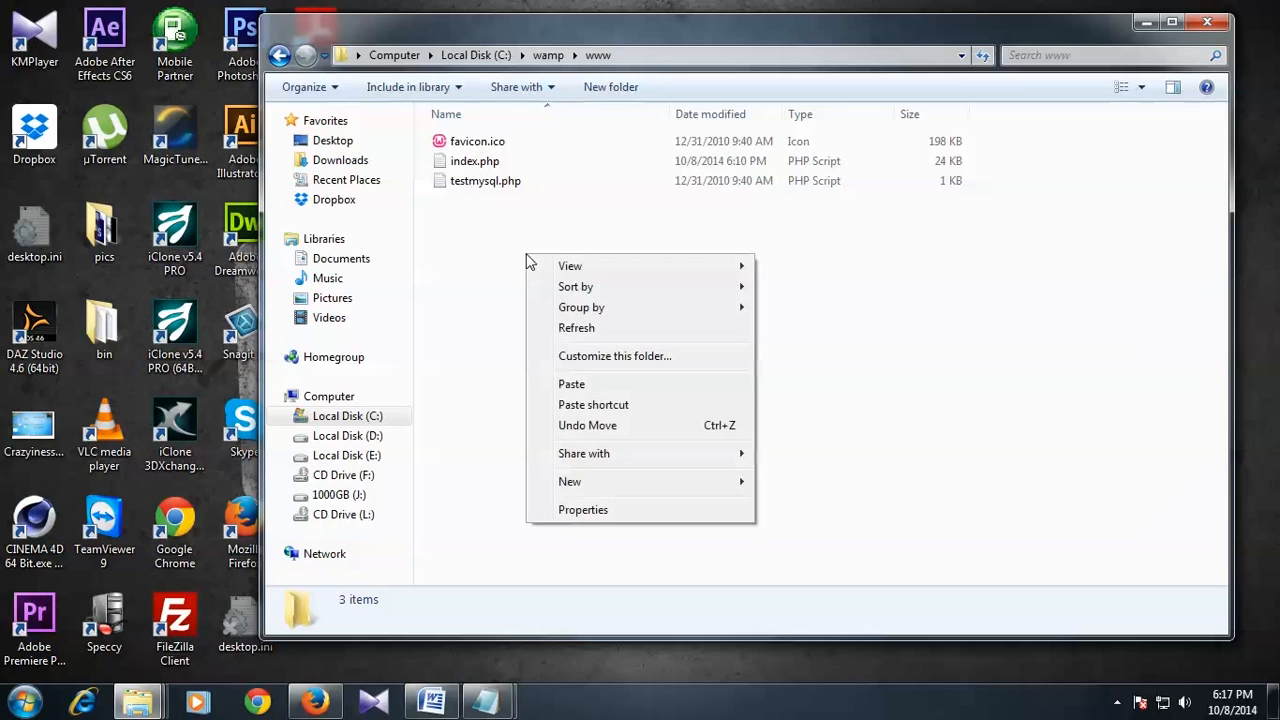
pyautogui.click(588, 389)
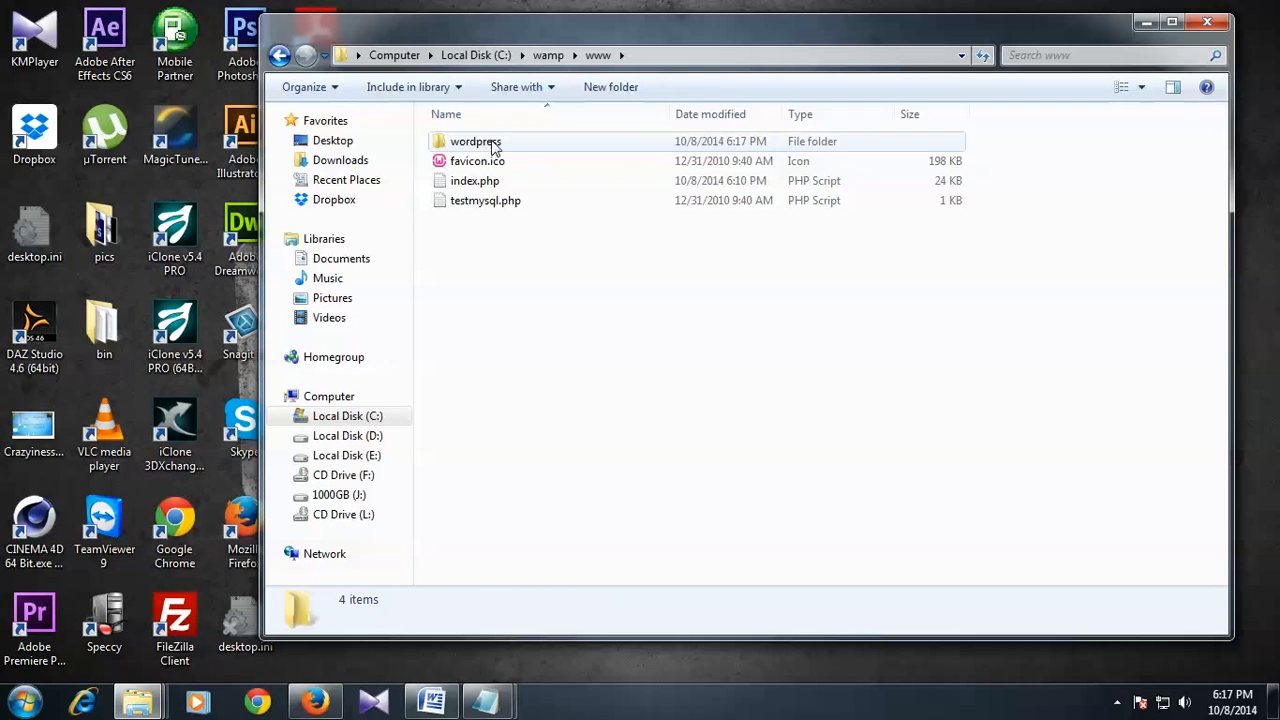
pyautogui.doubleClick(489, 144)
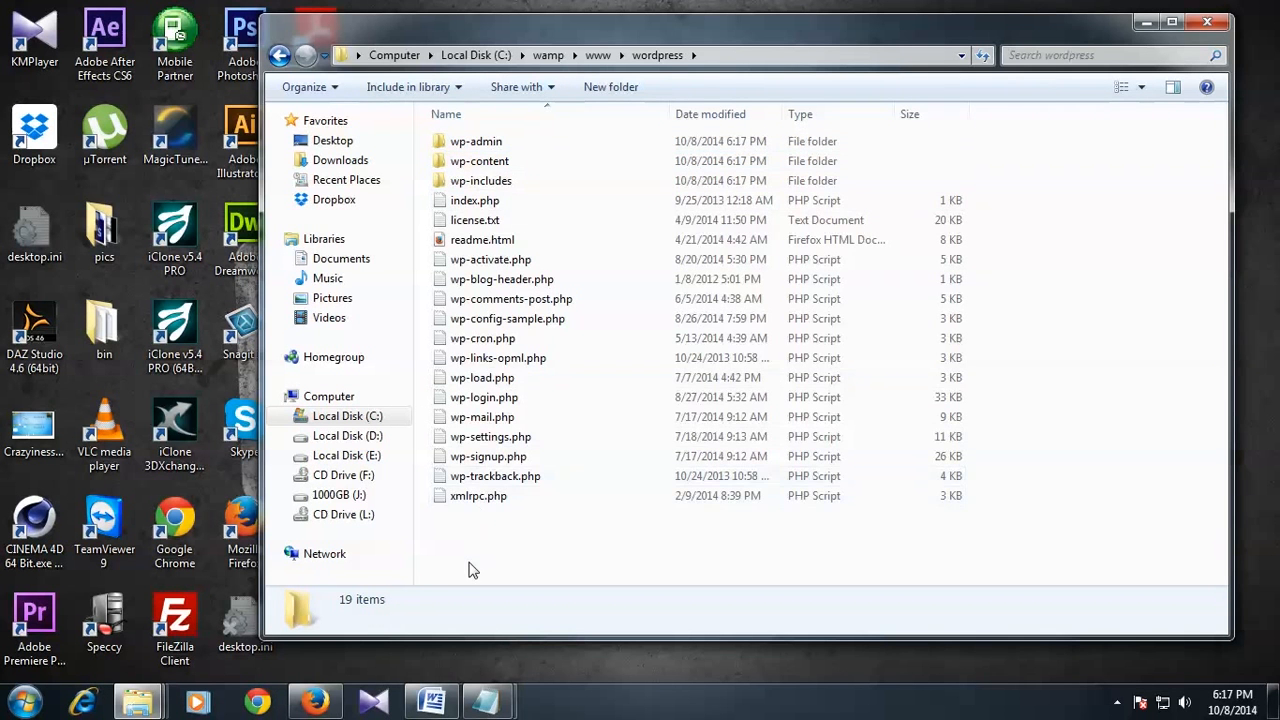
pyautogui.moveTo(469, 562); pyautogui.dragTo(523, 137)
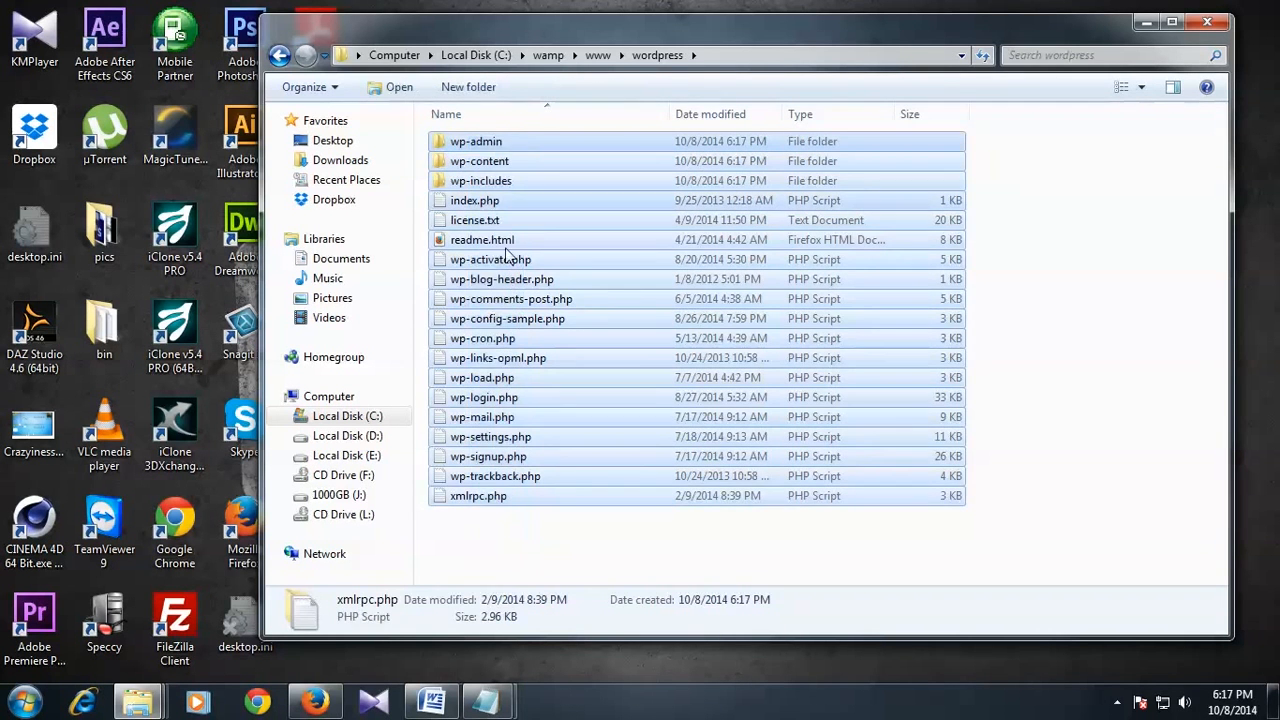
pyautogui.click(484, 527)
pyautogui.moveTo(490, 548); pyautogui.dragTo(555, 137)
pyautogui.click(498, 552)
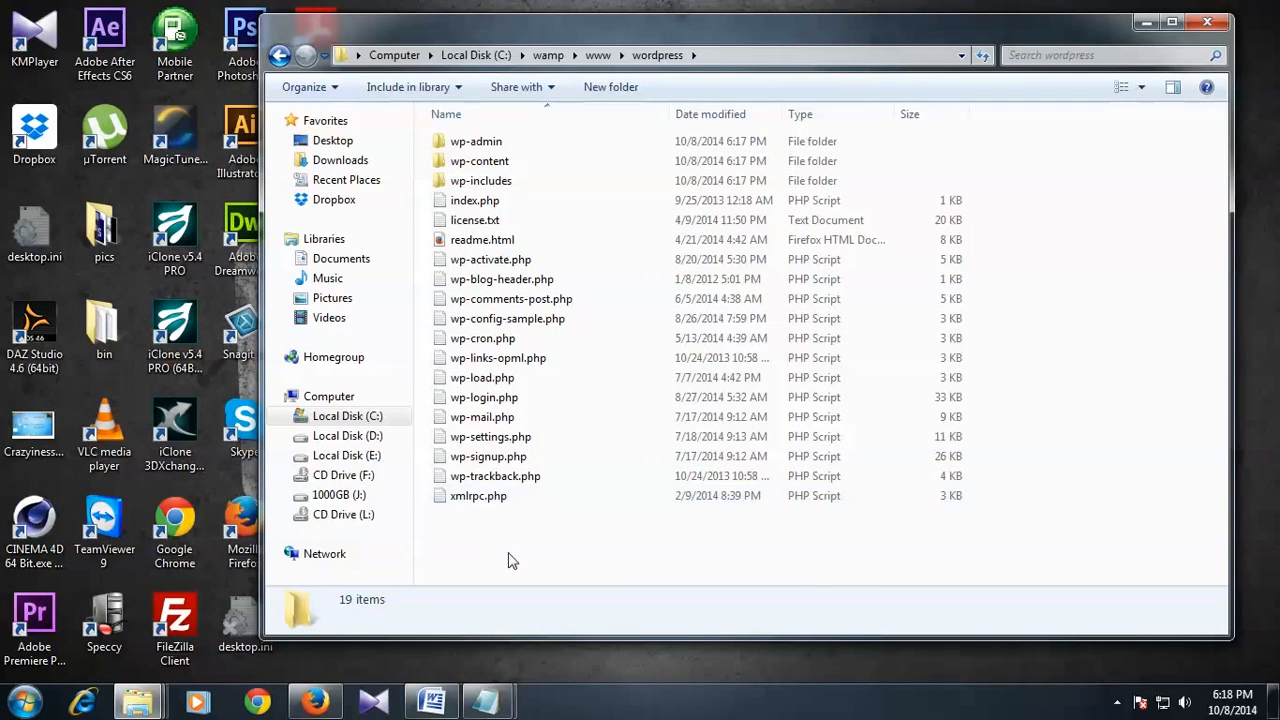
pyautogui.click(465, 141)
pyautogui.click(470, 182)
pyautogui.click(478, 143)
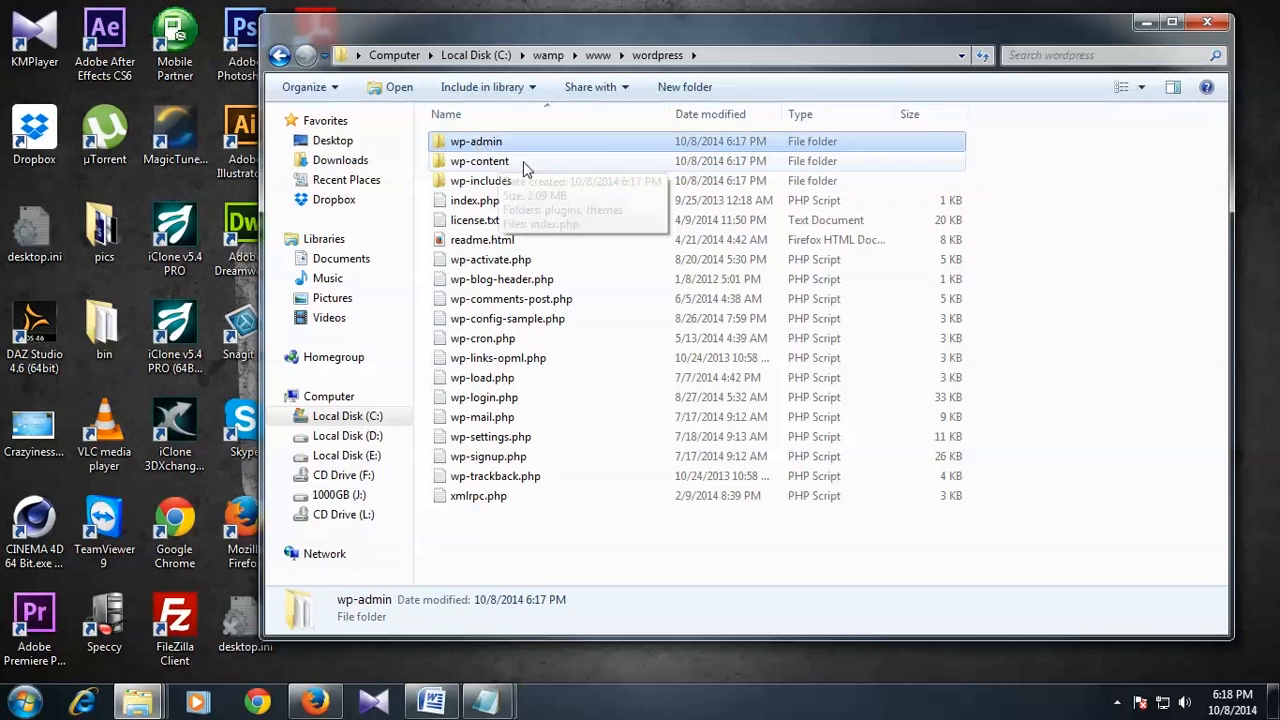
pyautogui.click(485, 162)
pyautogui.click(500, 188)
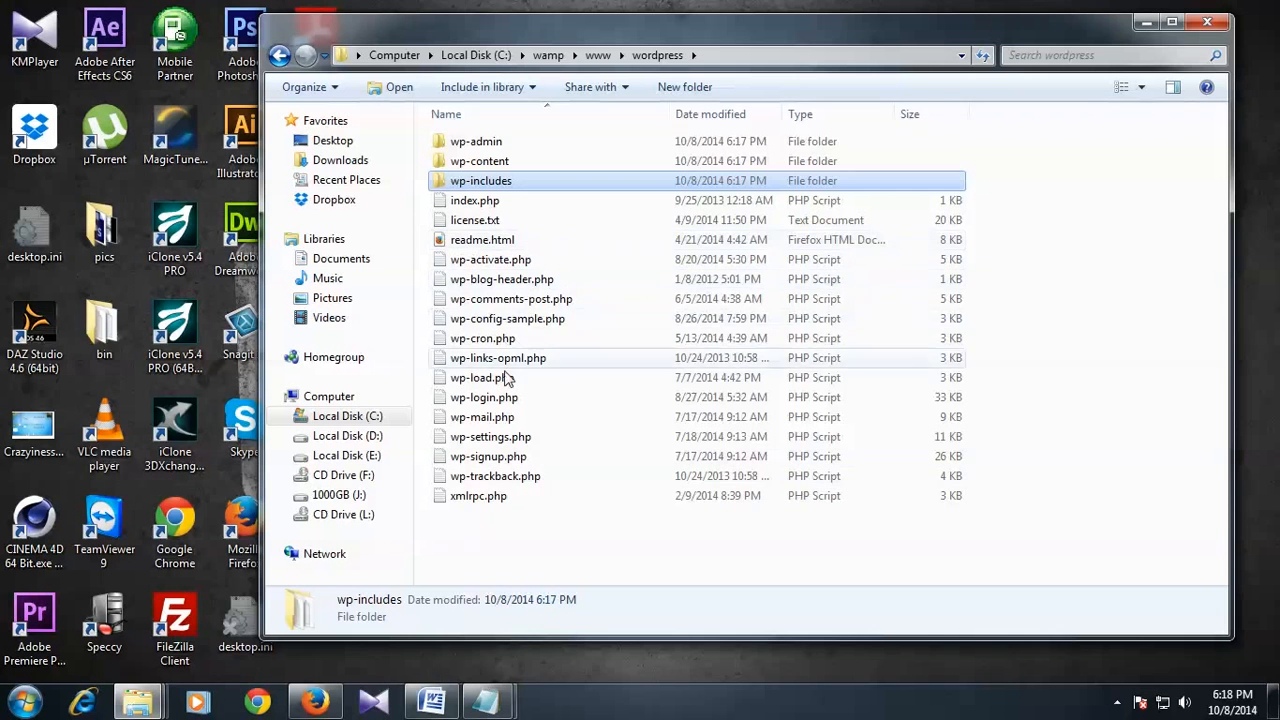
pyautogui.click(488, 552)
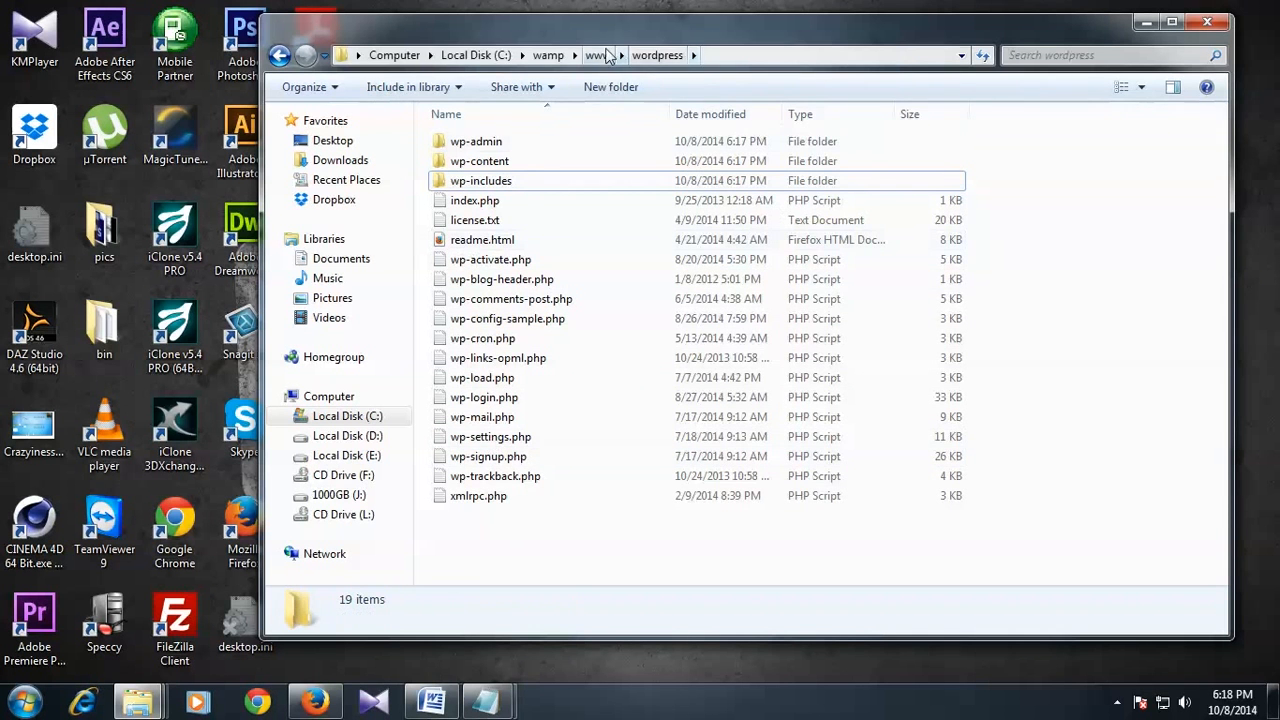
pyautogui.click(598, 56)
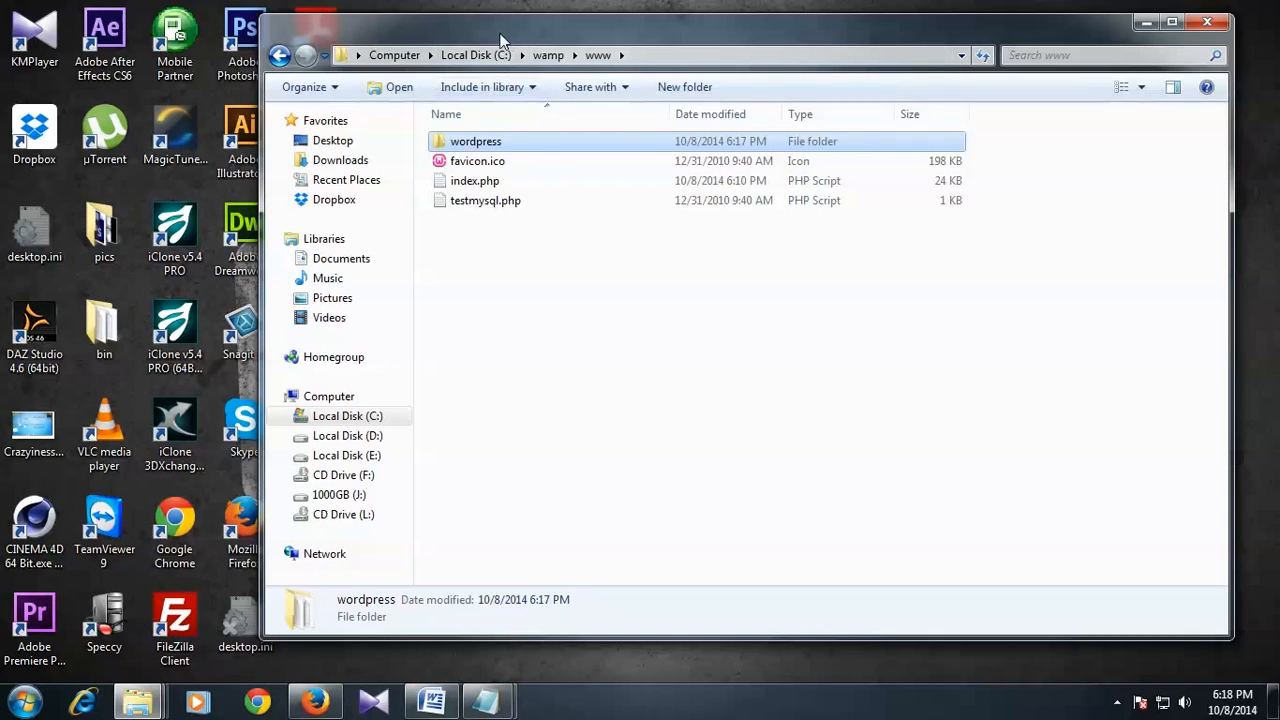
pyautogui.moveTo(505, 34); pyautogui.dragTo(476, 43)
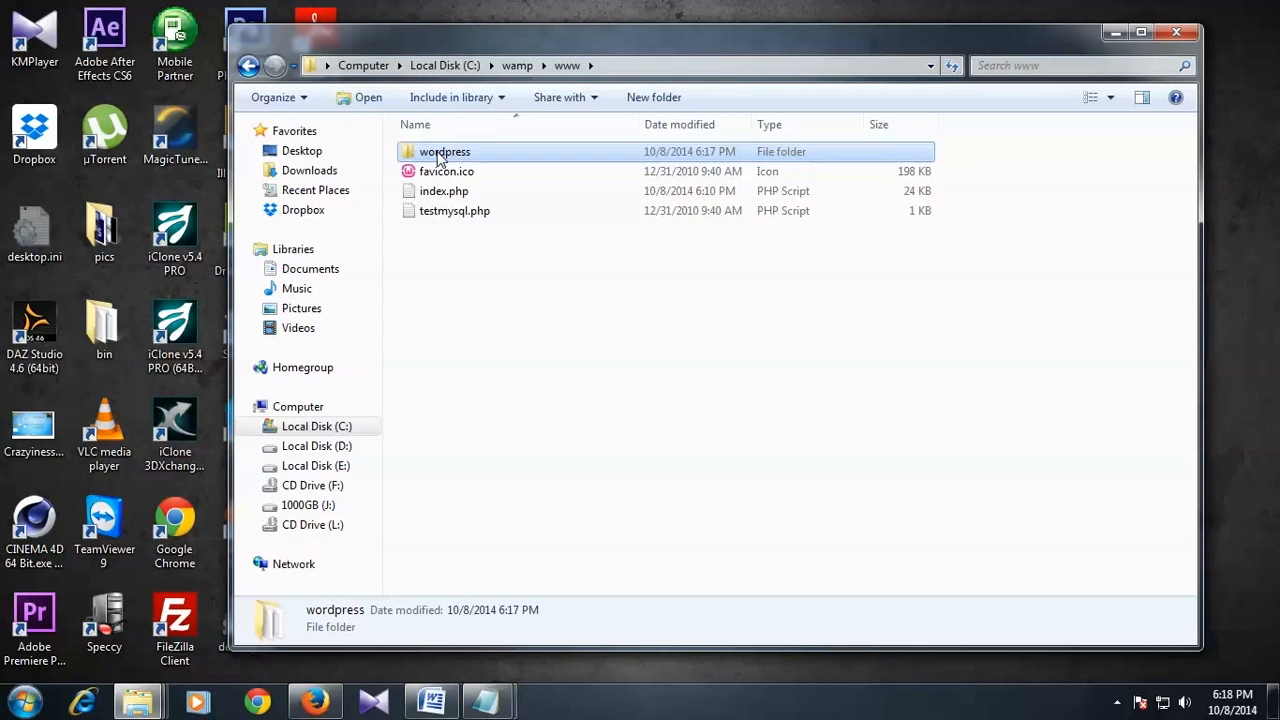
pyautogui.click(437, 160)
pyautogui.click(486, 349)
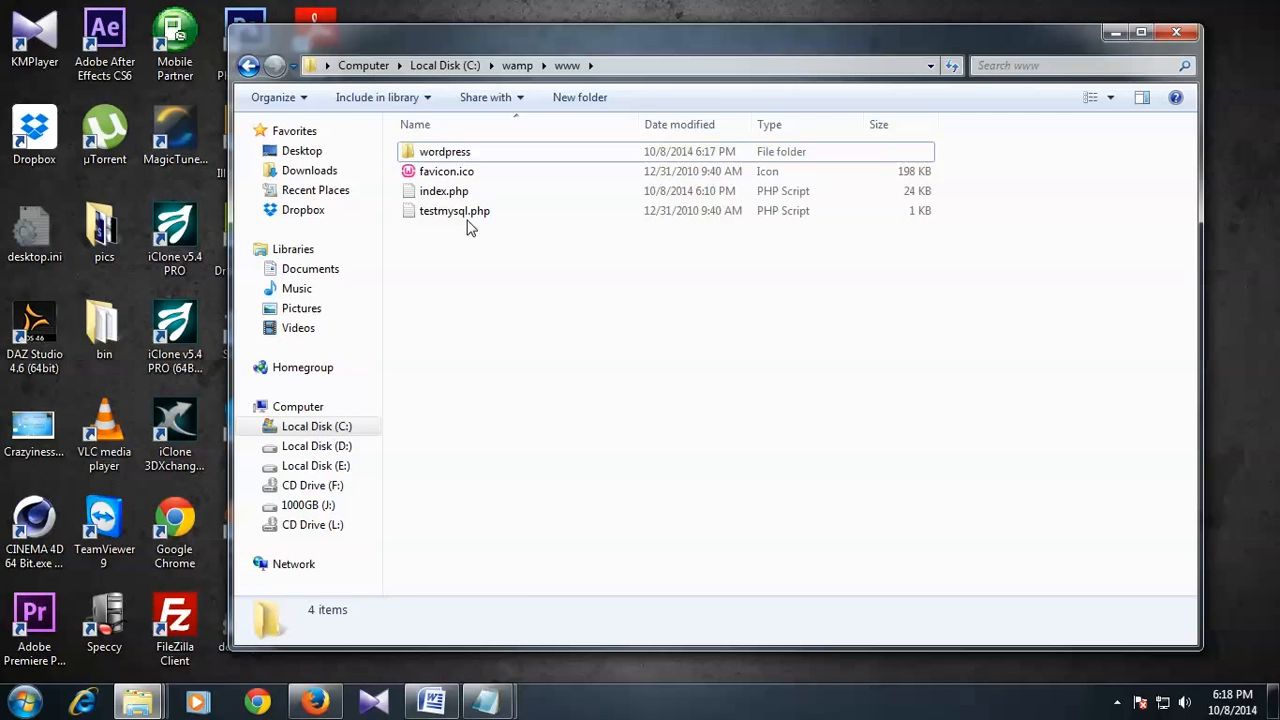
pyautogui.click(447, 152)
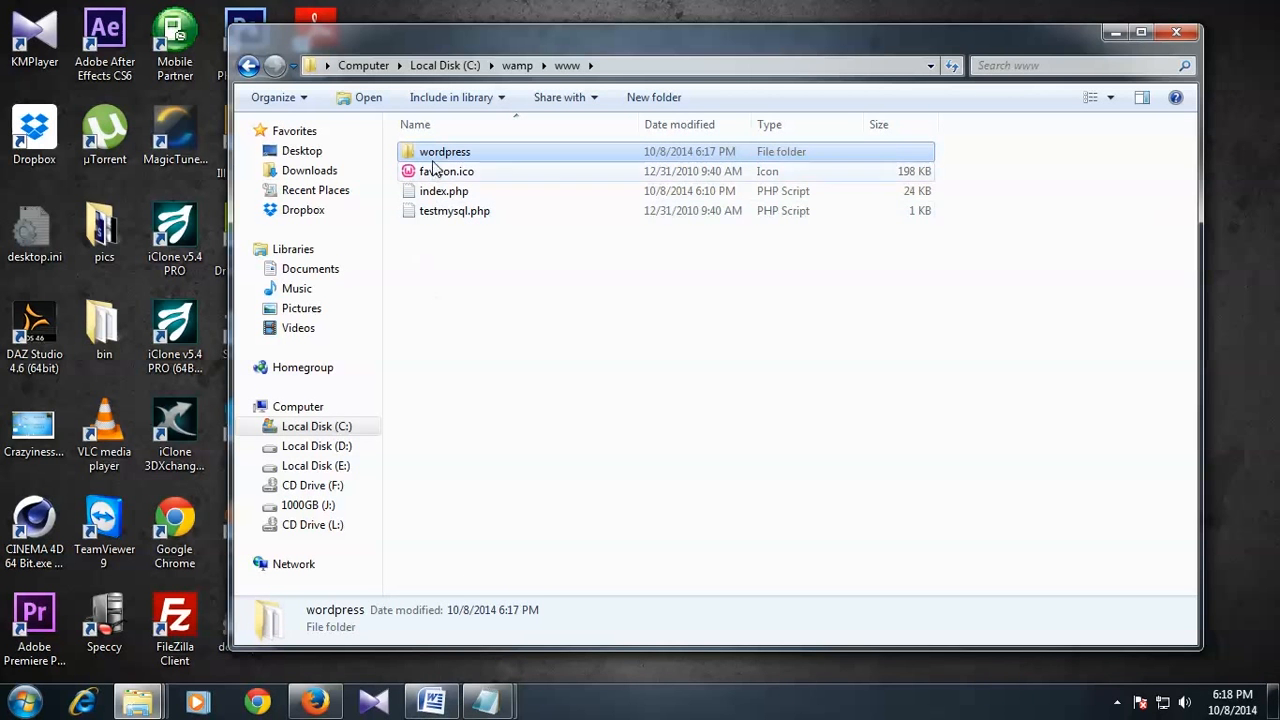
pyautogui.click(437, 158)
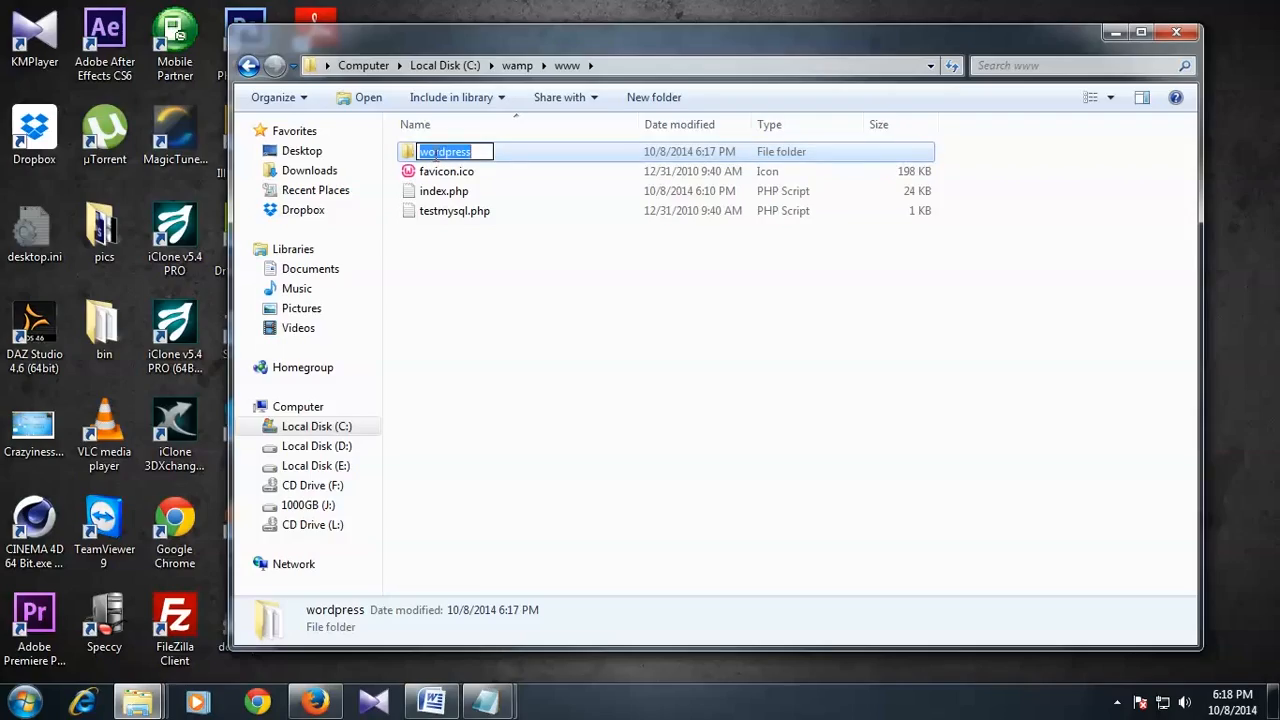
pyautogui.write('a')
pyautogui.write('amee')
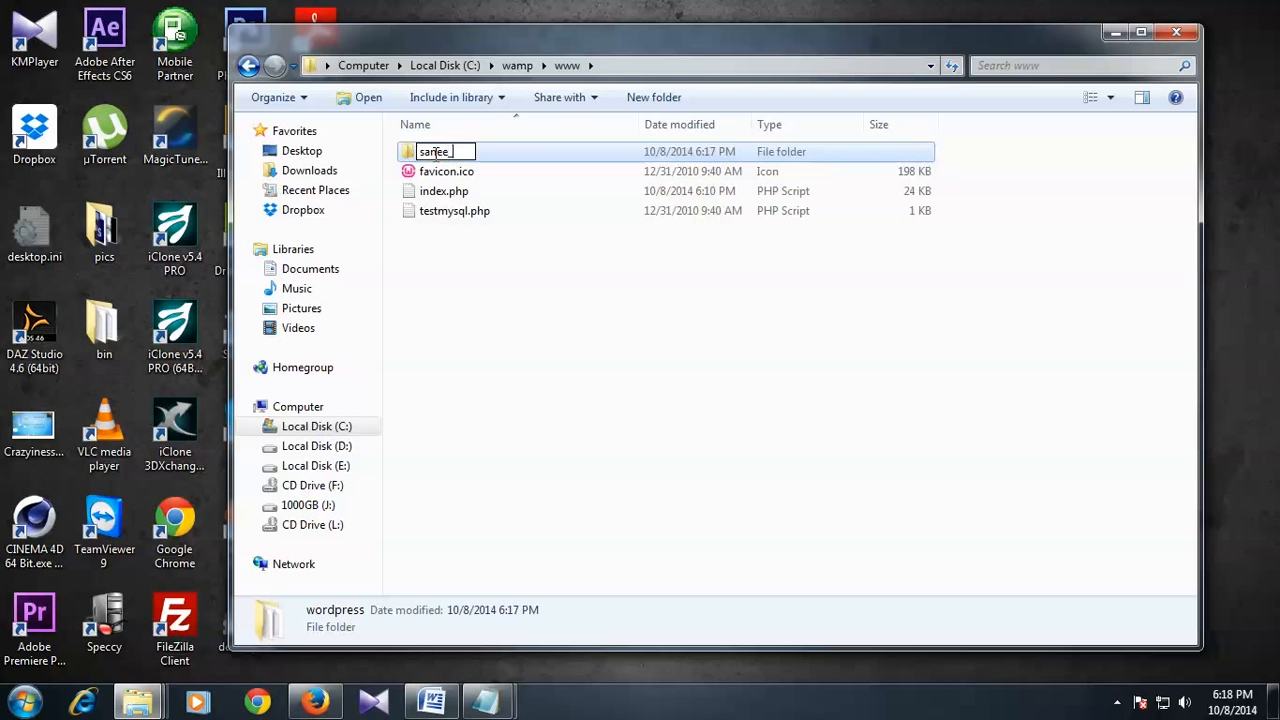
pyautogui.write('_blog')
pyautogui.press('Return')
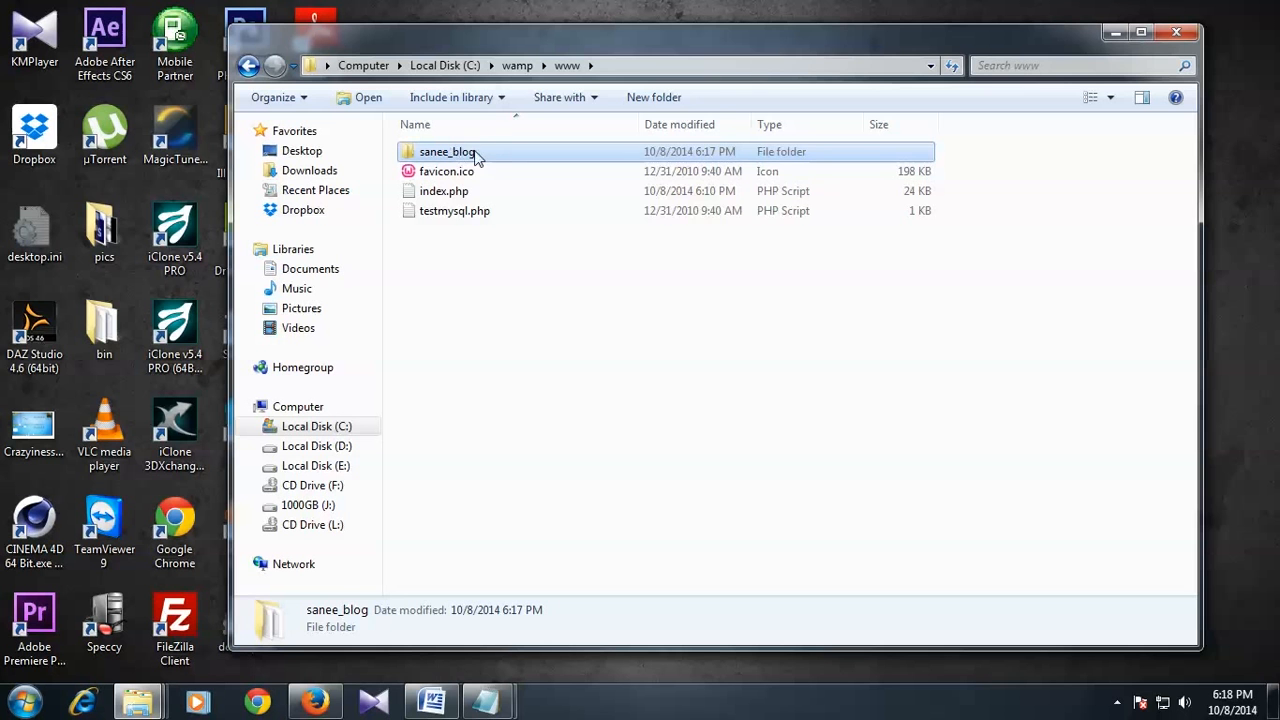
pyautogui.click(452, 276)
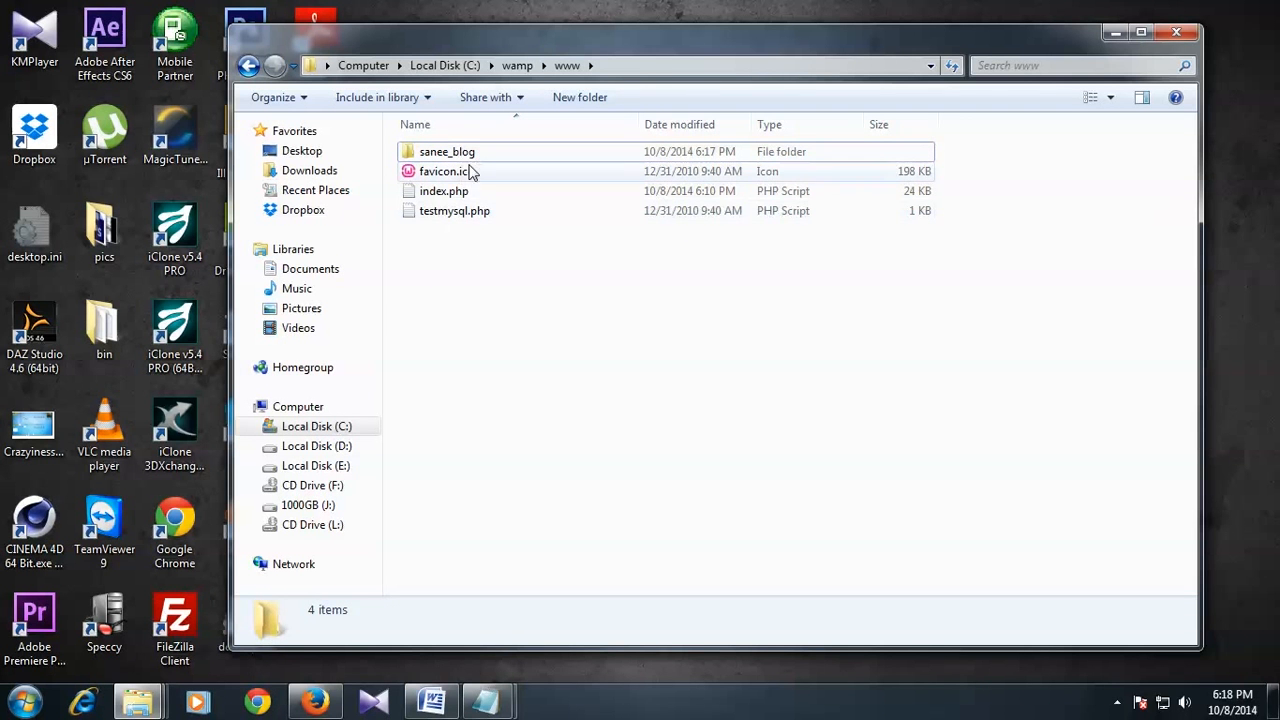
pyautogui.rightClick(455, 304)
pyautogui.click(455, 300)
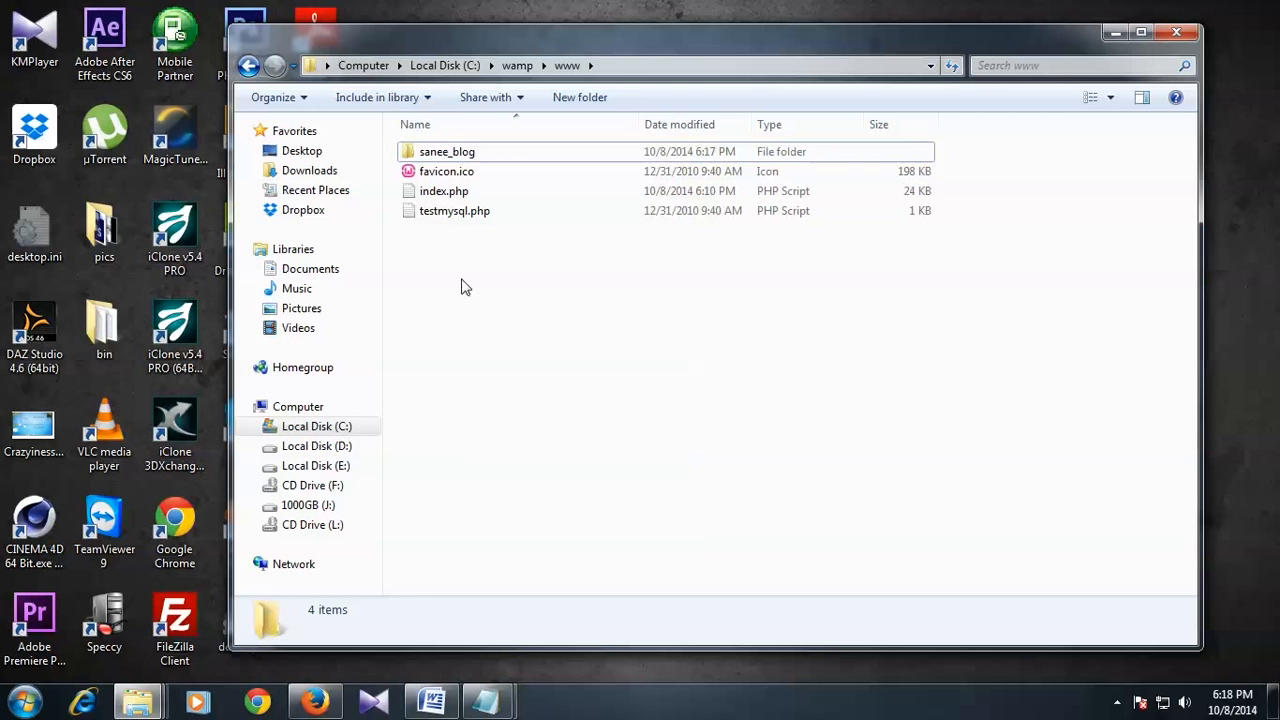
pyautogui.click(445, 158)
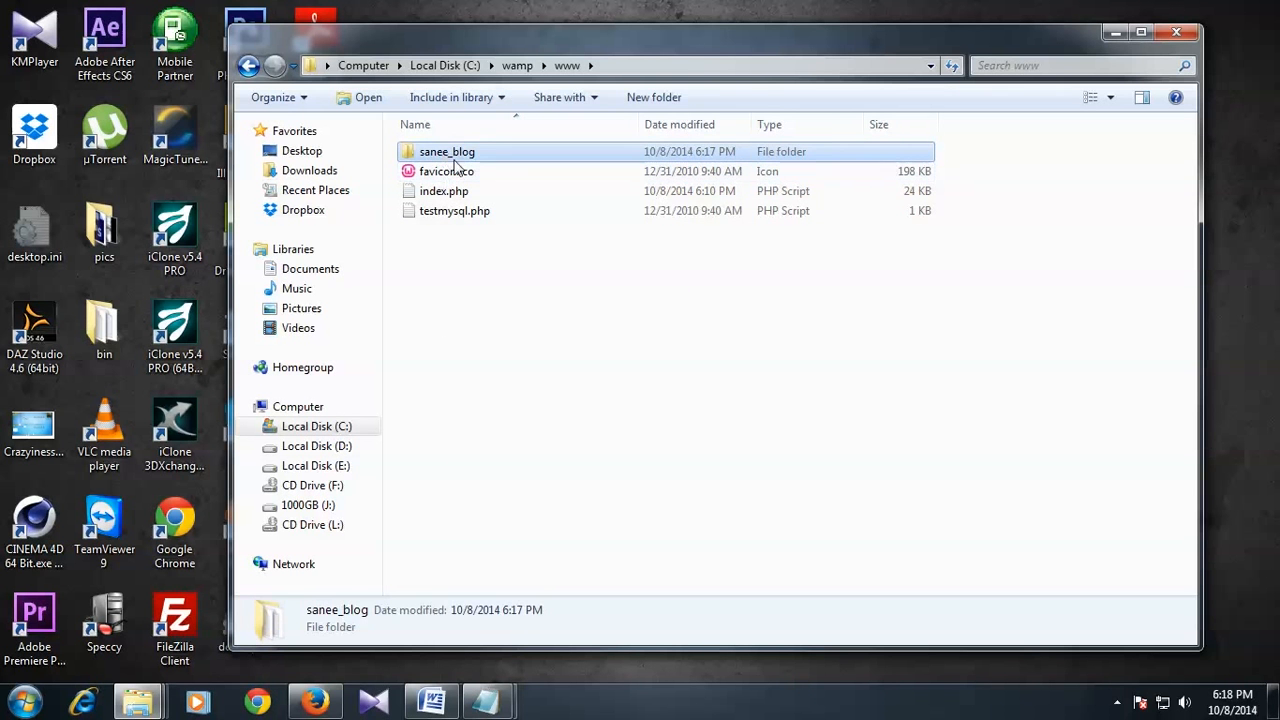
pyautogui.click(478, 297)
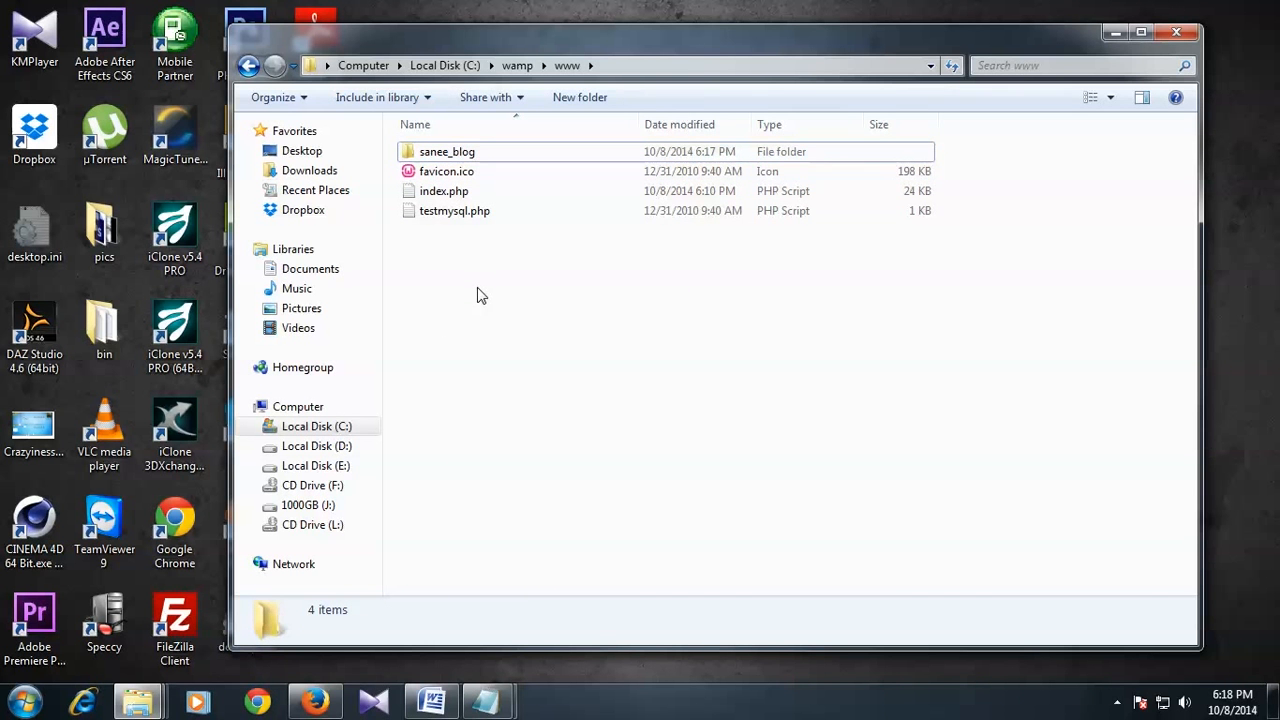
pyautogui.rightClick(477, 295)
pyautogui.moveTo(590, 521)
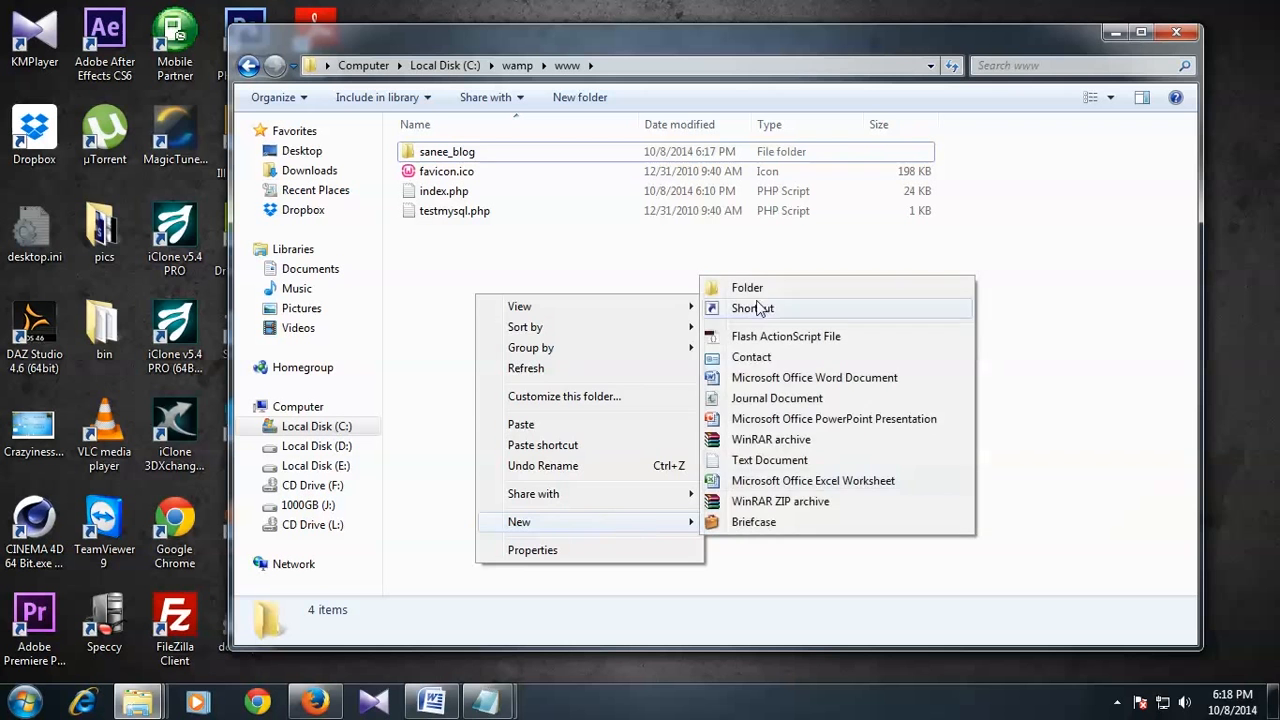
pyautogui.click(533, 266)
pyautogui.click(448, 151)
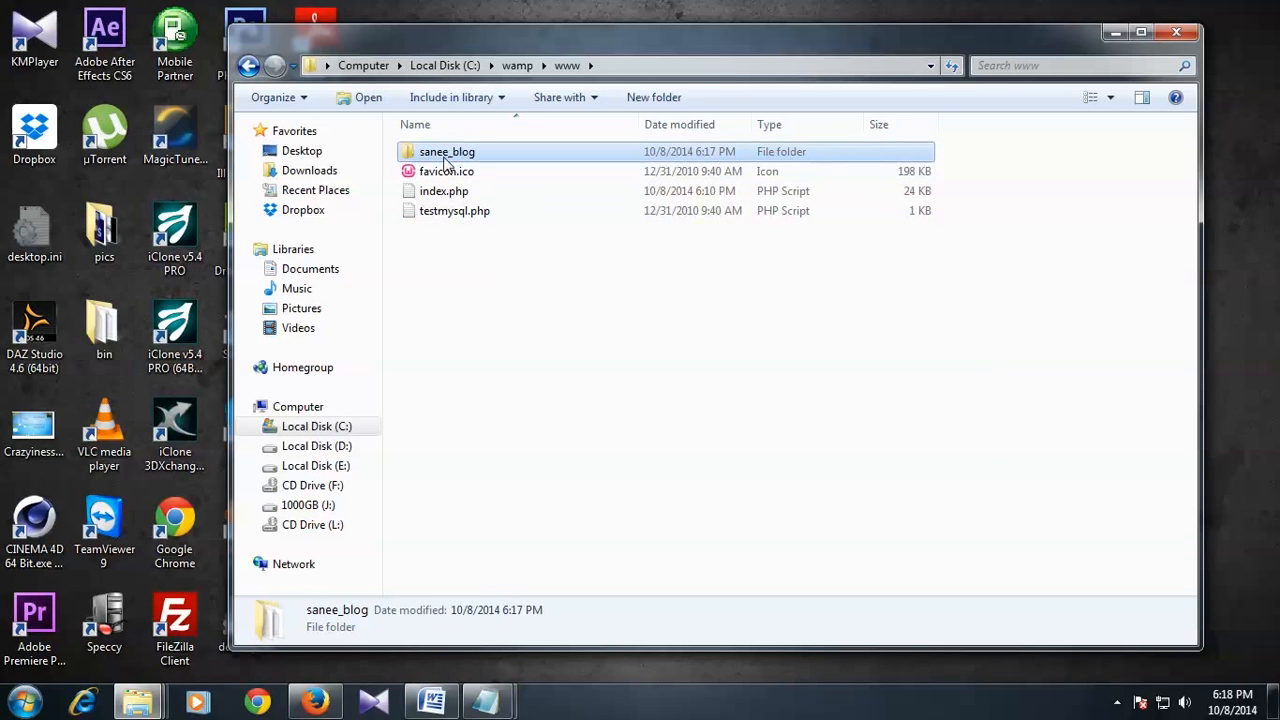
pyautogui.click(466, 230)
pyautogui.click(433, 156)
# Step: Open sanee_blog in c:\wamp\www, enlarge the window, and select wp-config-sample.php
pyautogui.doubleClick(467, 157)
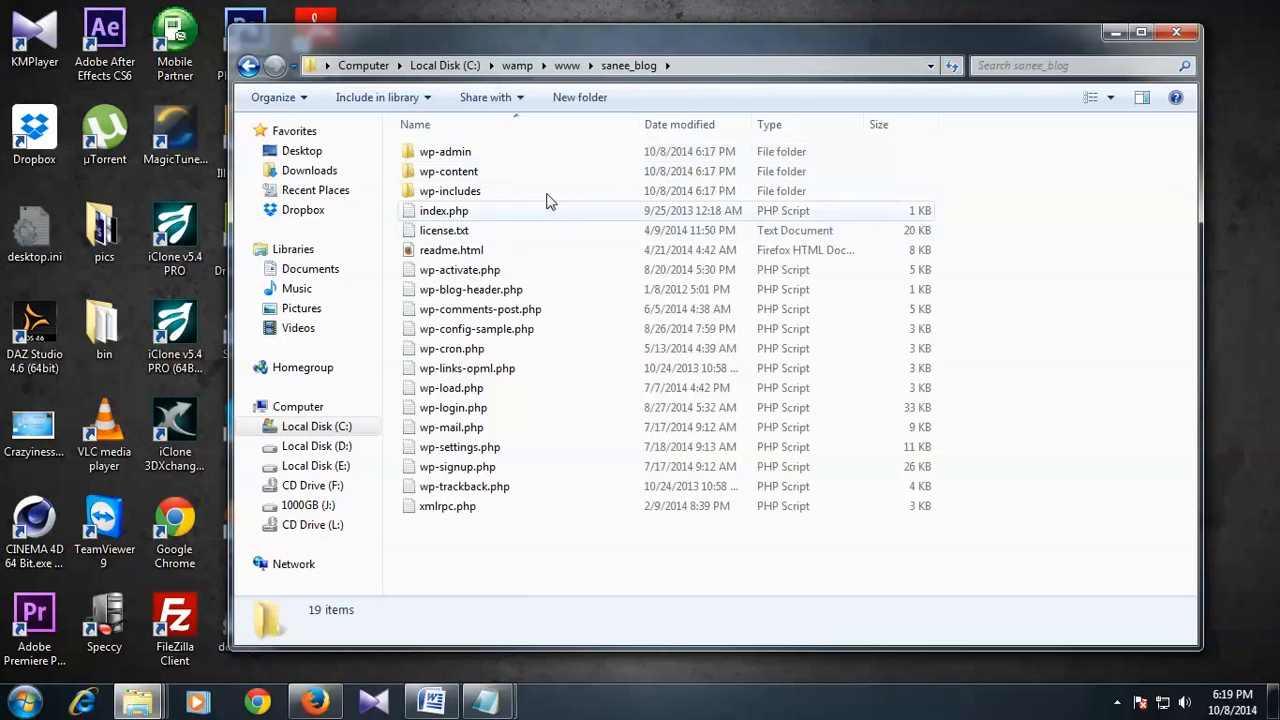
pyautogui.click(531, 68)
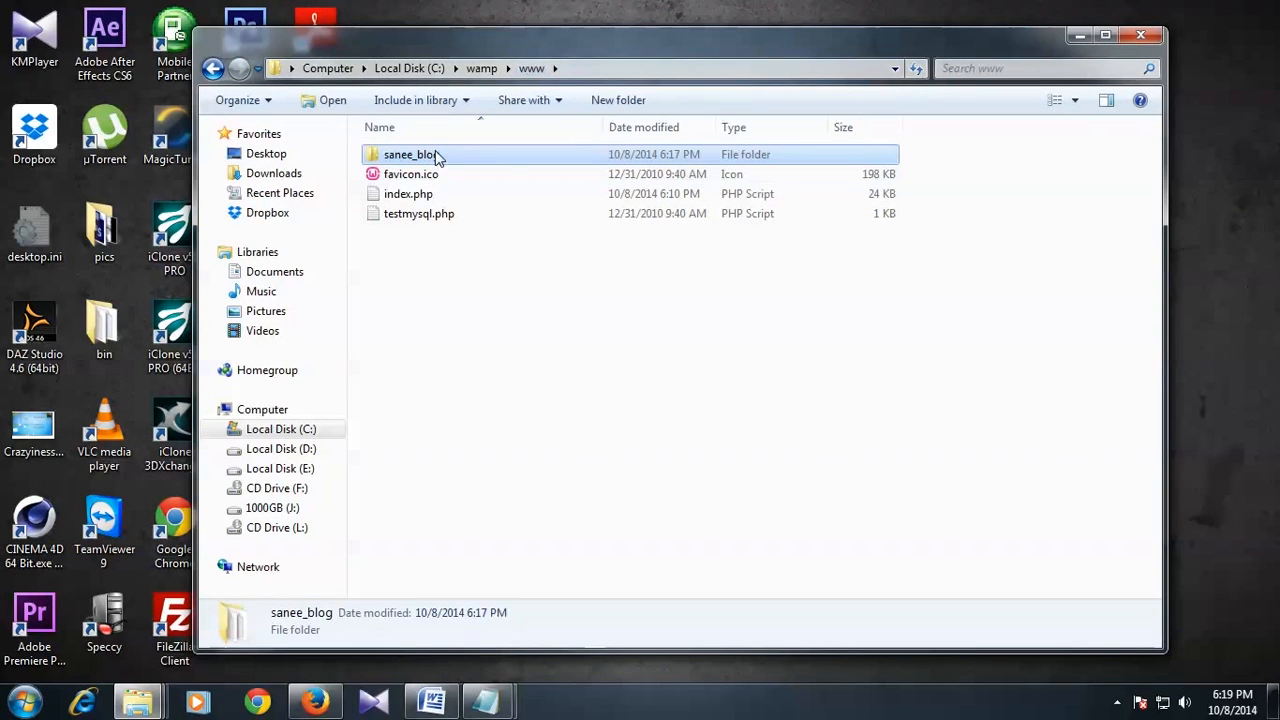
pyautogui.doubleClick(437, 157)
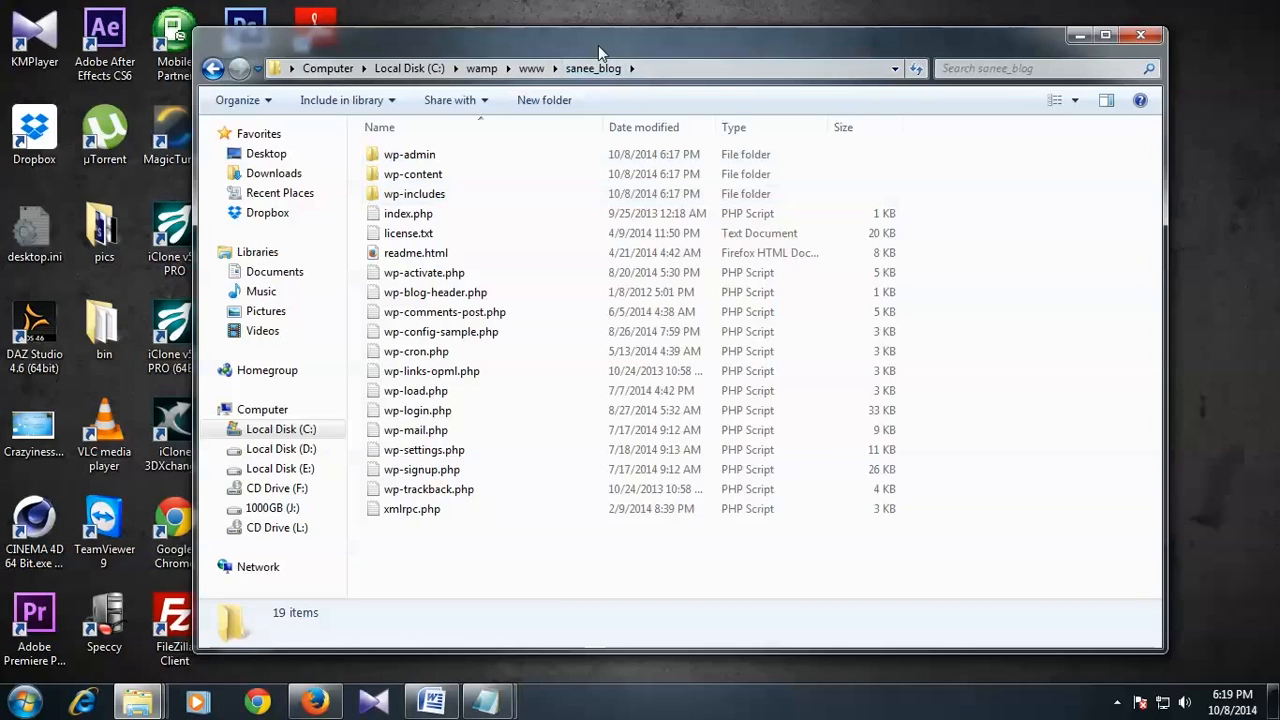
pyautogui.moveTo(598, 45); pyautogui.dragTo(588, 45)
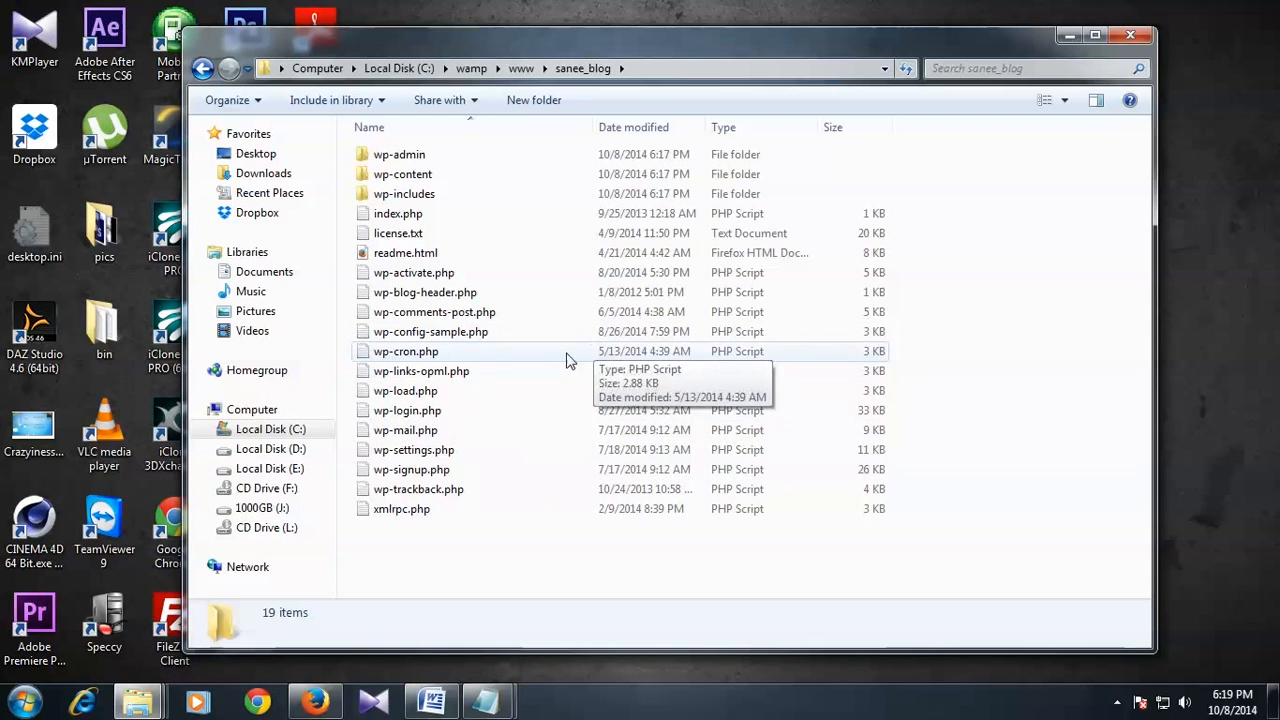
pyautogui.moveTo(534, 36); pyautogui.dragTo(530, 37)
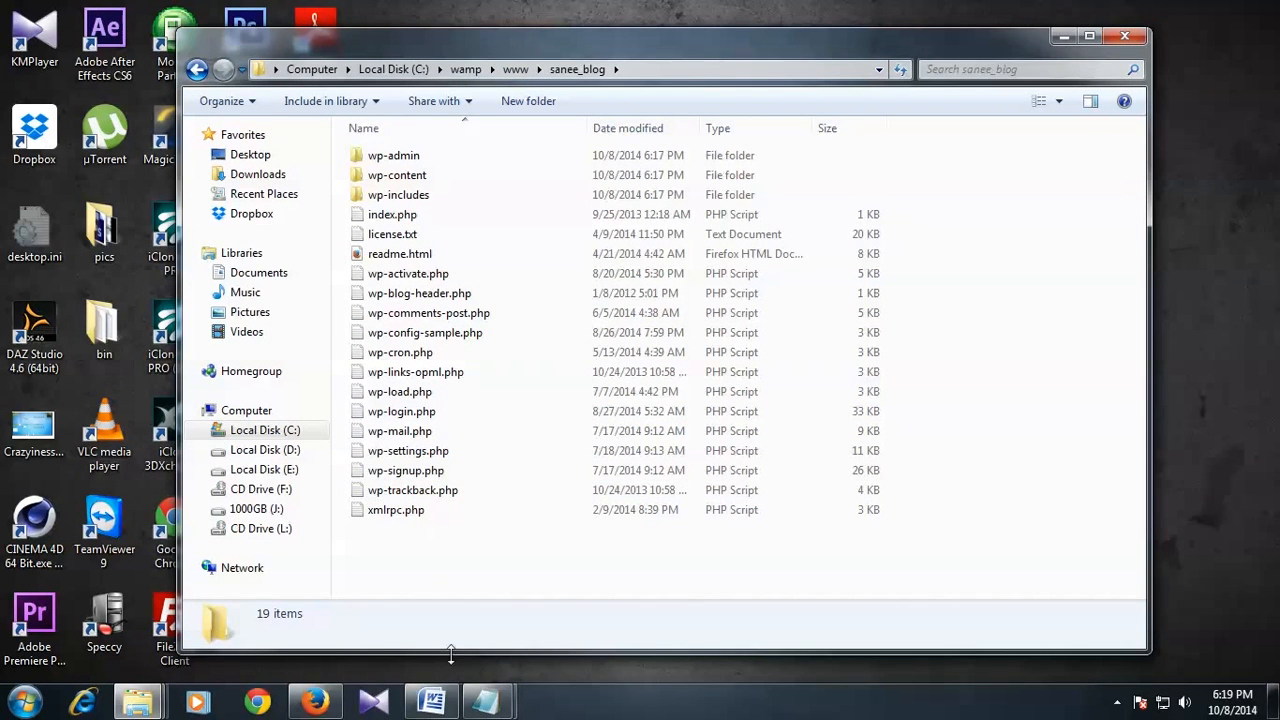
pyautogui.moveTo(456, 650); pyautogui.dragTo(456, 662)
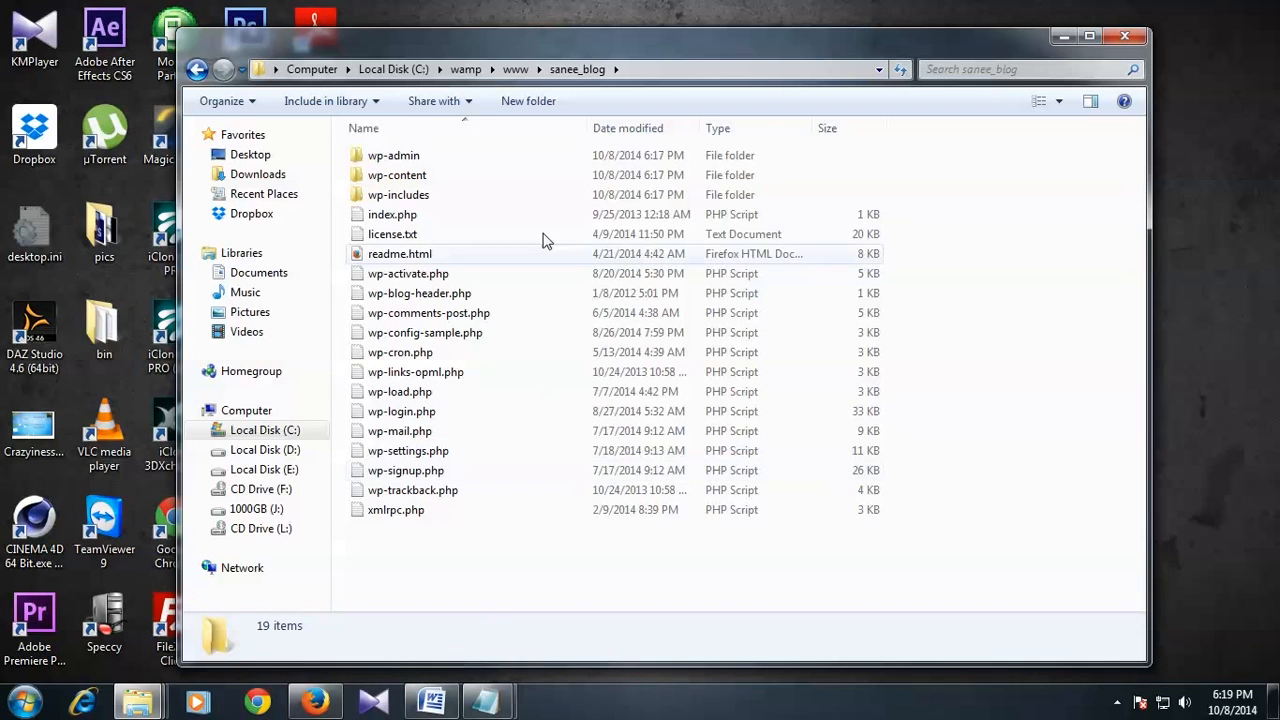
pyautogui.moveTo(585, 30); pyautogui.dragTo(586, 17)
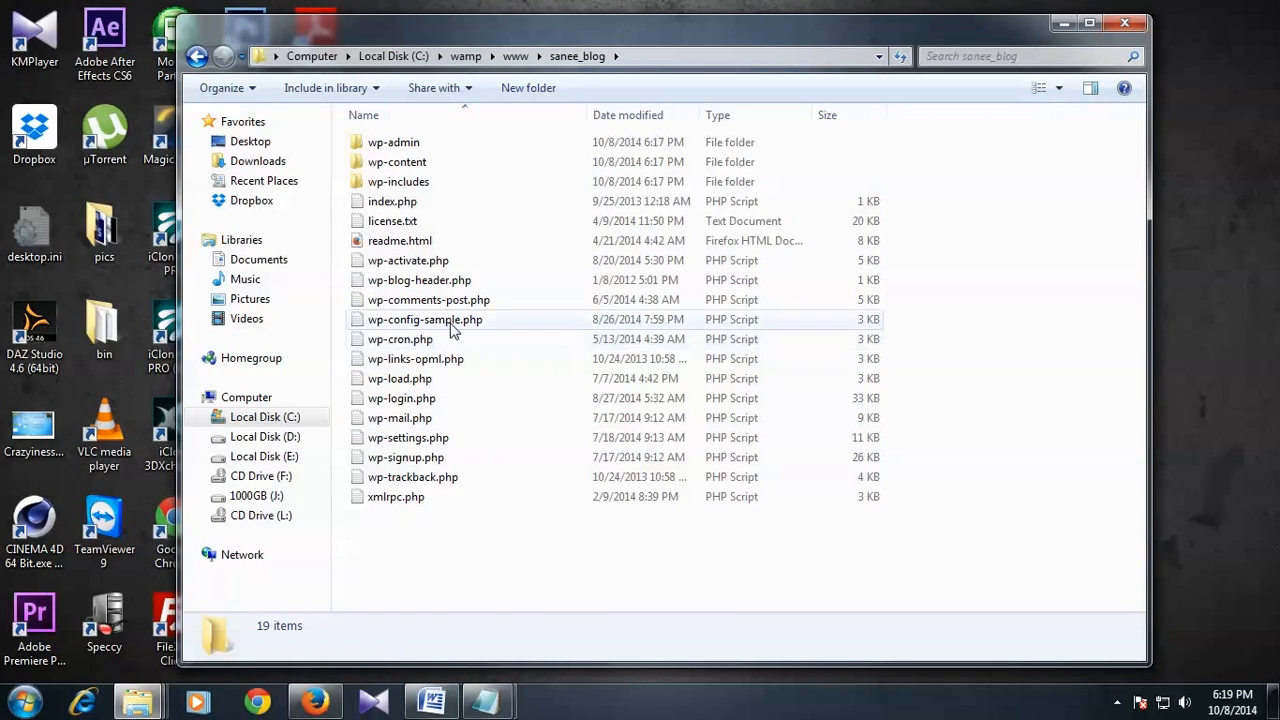
pyautogui.click(420, 328)
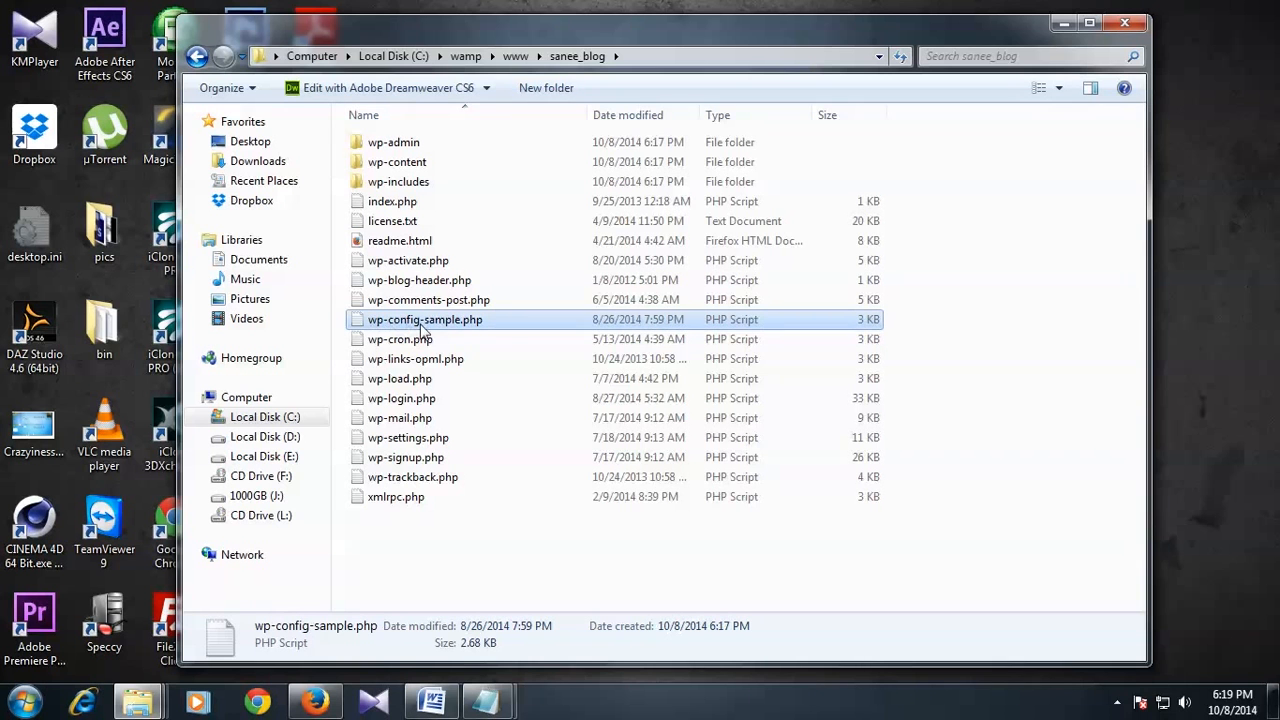
# Step: Open wp-config-sample.php in Dreamweaver's Code view and scroll to the MySQL settings
pyautogui.doubleClick(474, 320)
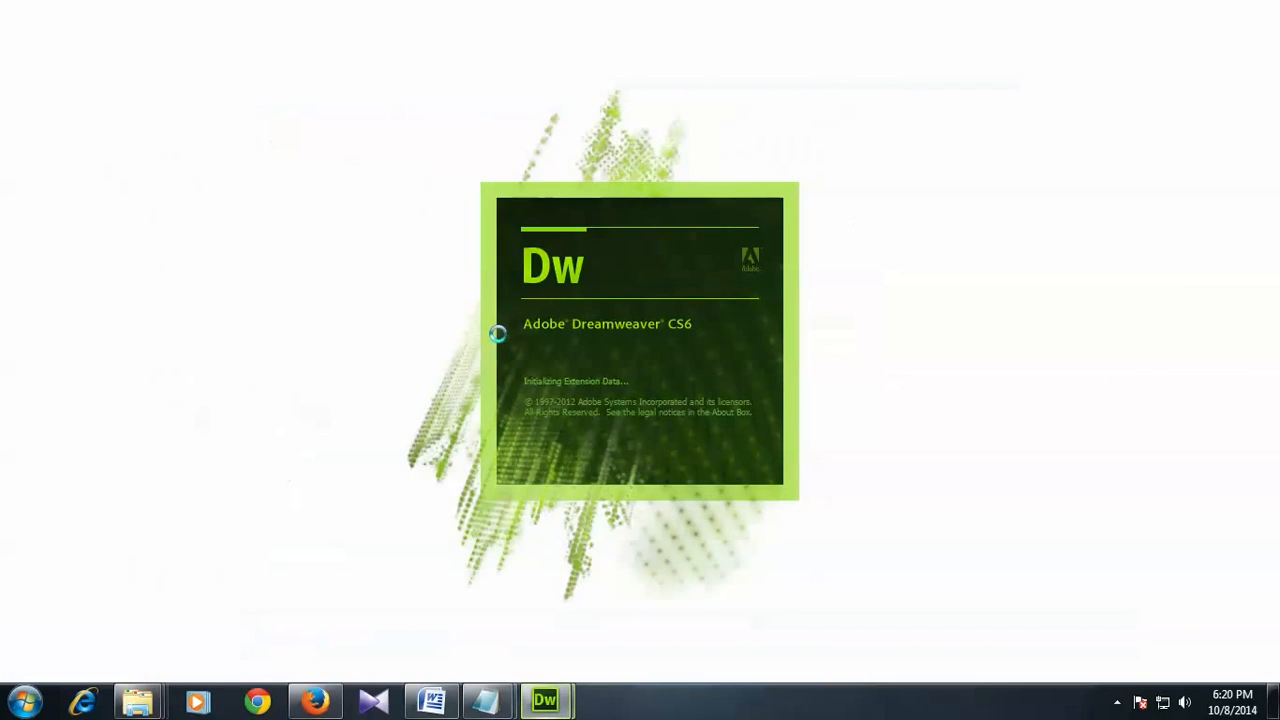
pyautogui.click(33, 63)
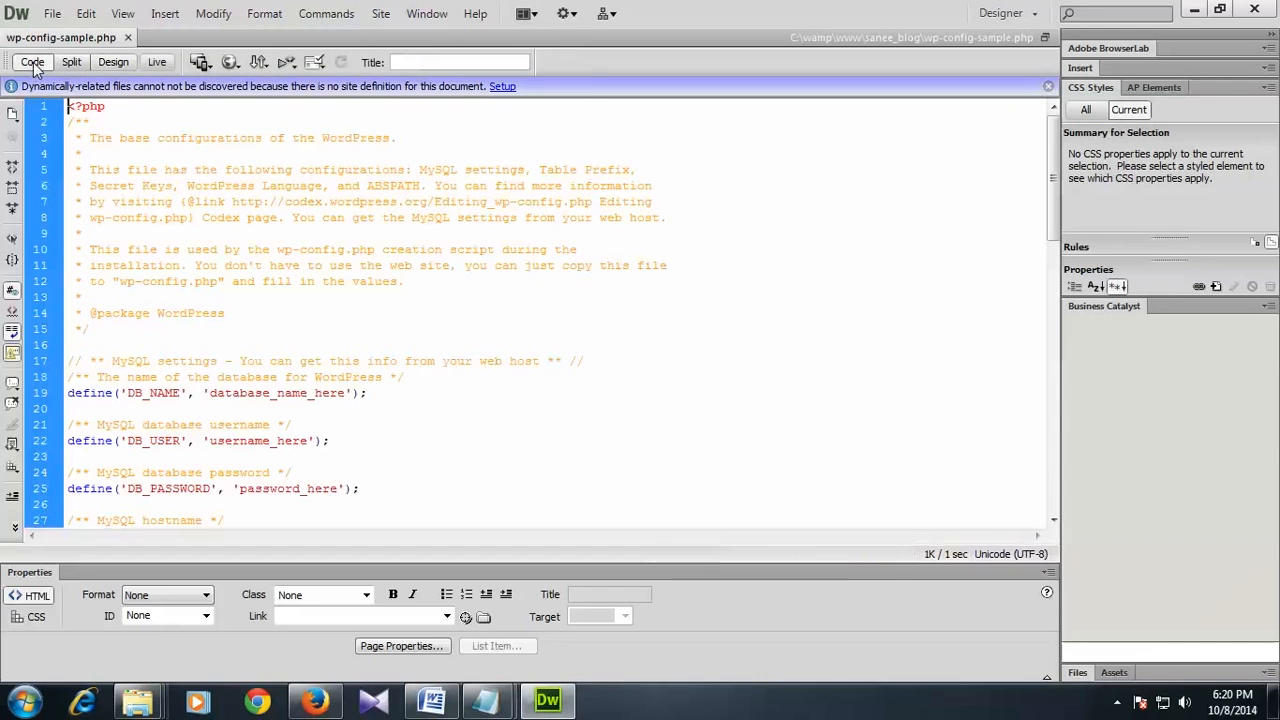
pyautogui.scroll(-3, 360, 281)
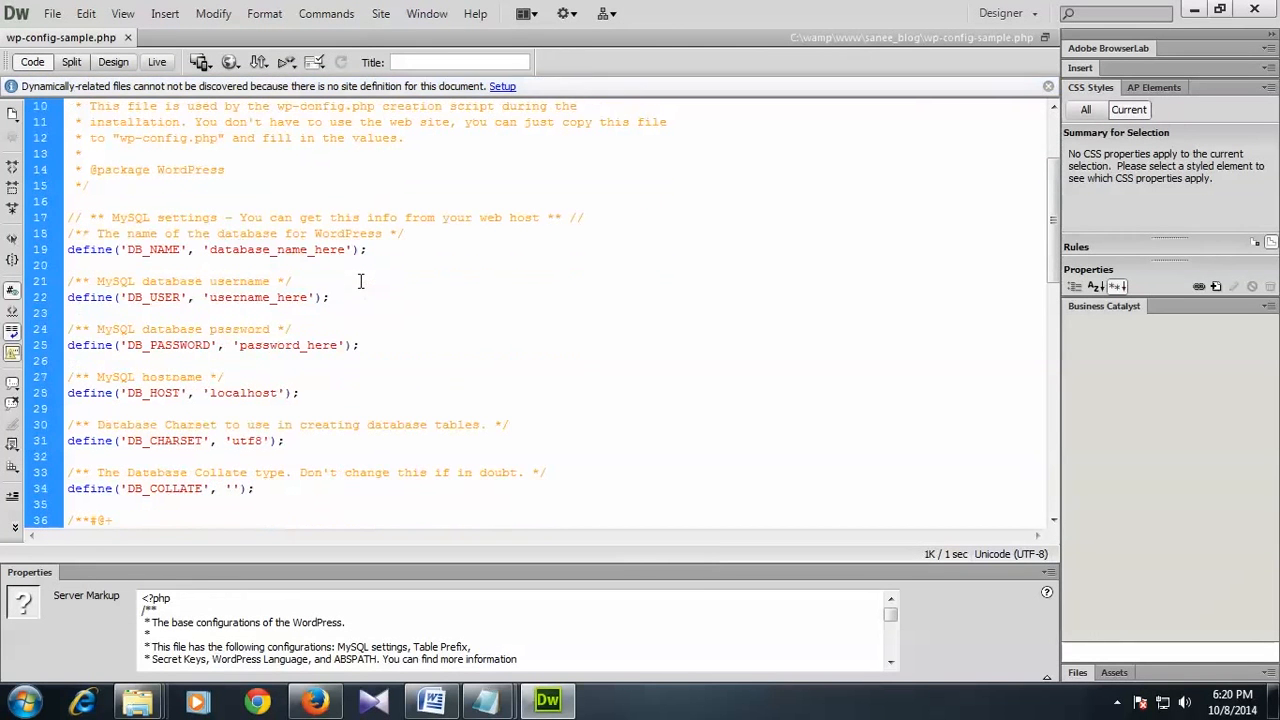
pyautogui.click(114, 217)
pyautogui.scroll(-1, 118, 217)
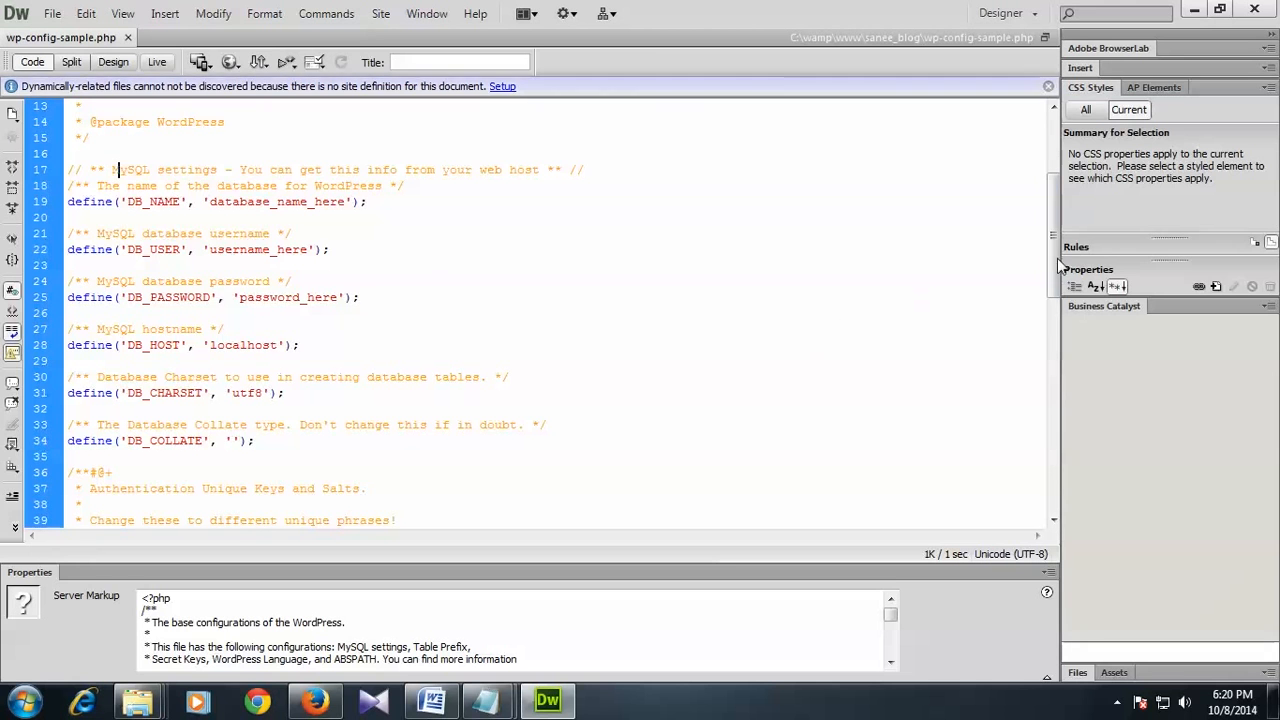
pyautogui.moveTo(1057, 254)
pyautogui.mouseDown()
pyautogui.moveTo(1057, 189)
pyautogui.moveTo(1057, 254)
pyautogui.moveTo(1055, 237)
pyautogui.mouseUp()
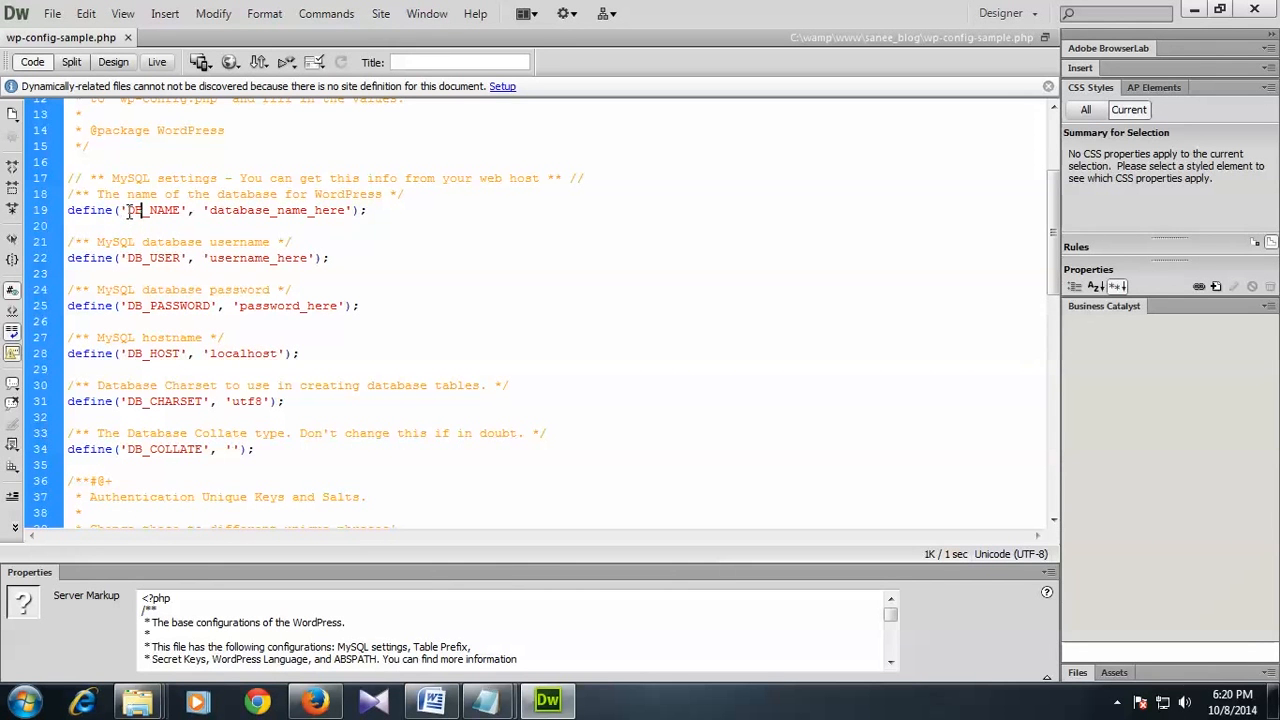
# Step: Highlight the DB_NAME, database_name_here, DB_USER and DB_PASSWORD entries, then return to Data.docx
pyautogui.moveTo(129, 211); pyautogui.dragTo(344, 214)
pyautogui.click(299, 212)
pyautogui.moveTo(210, 212); pyautogui.dragTo(343, 211)
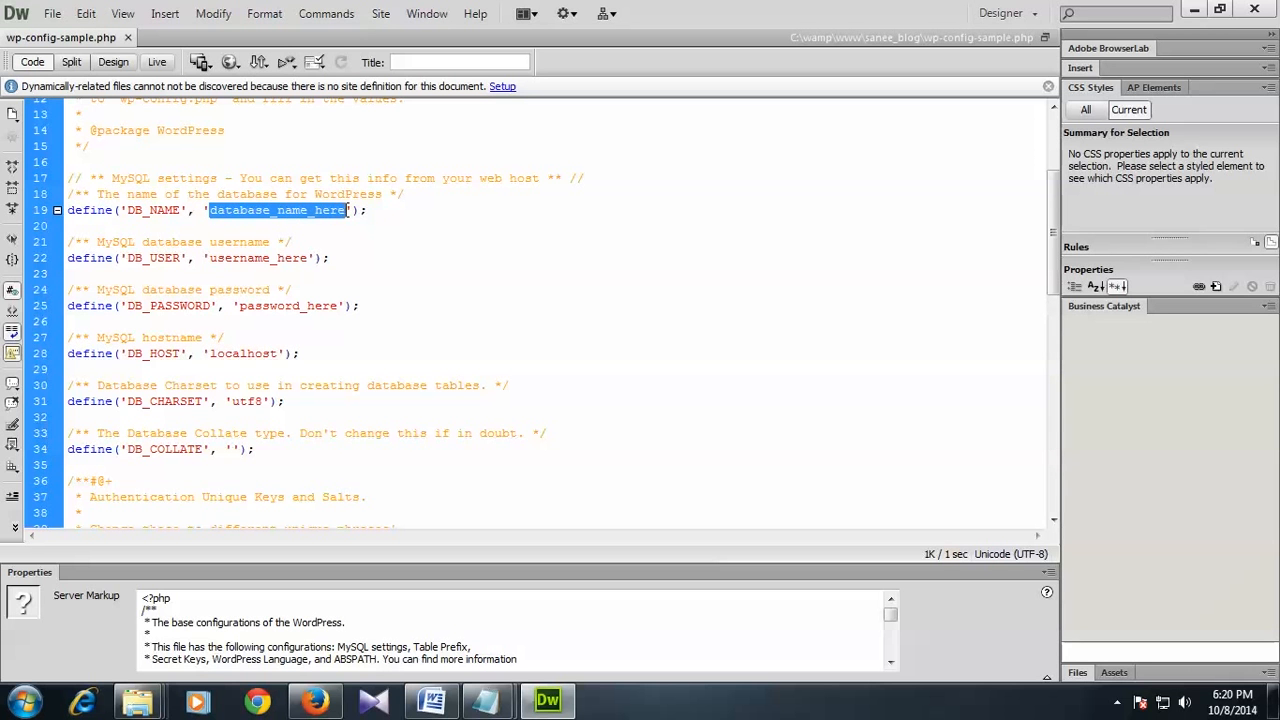
pyautogui.click(155, 259)
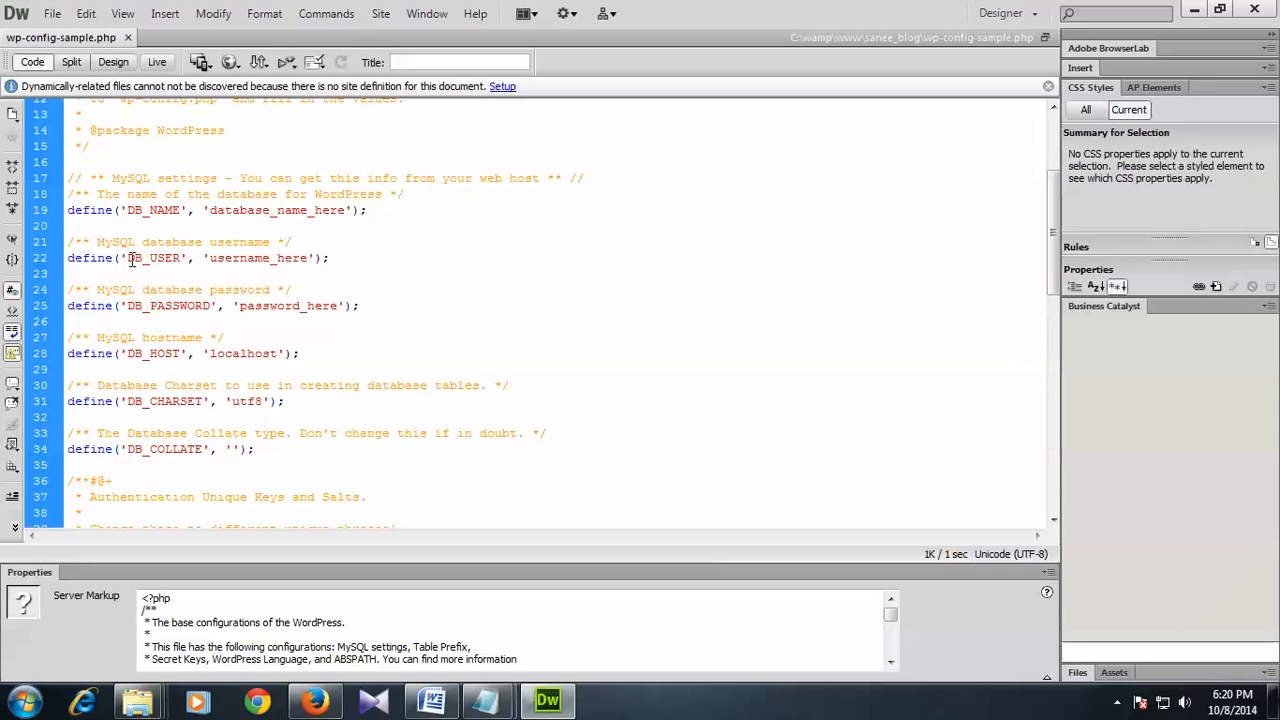
pyautogui.moveTo(131, 259); pyautogui.dragTo(186, 260)
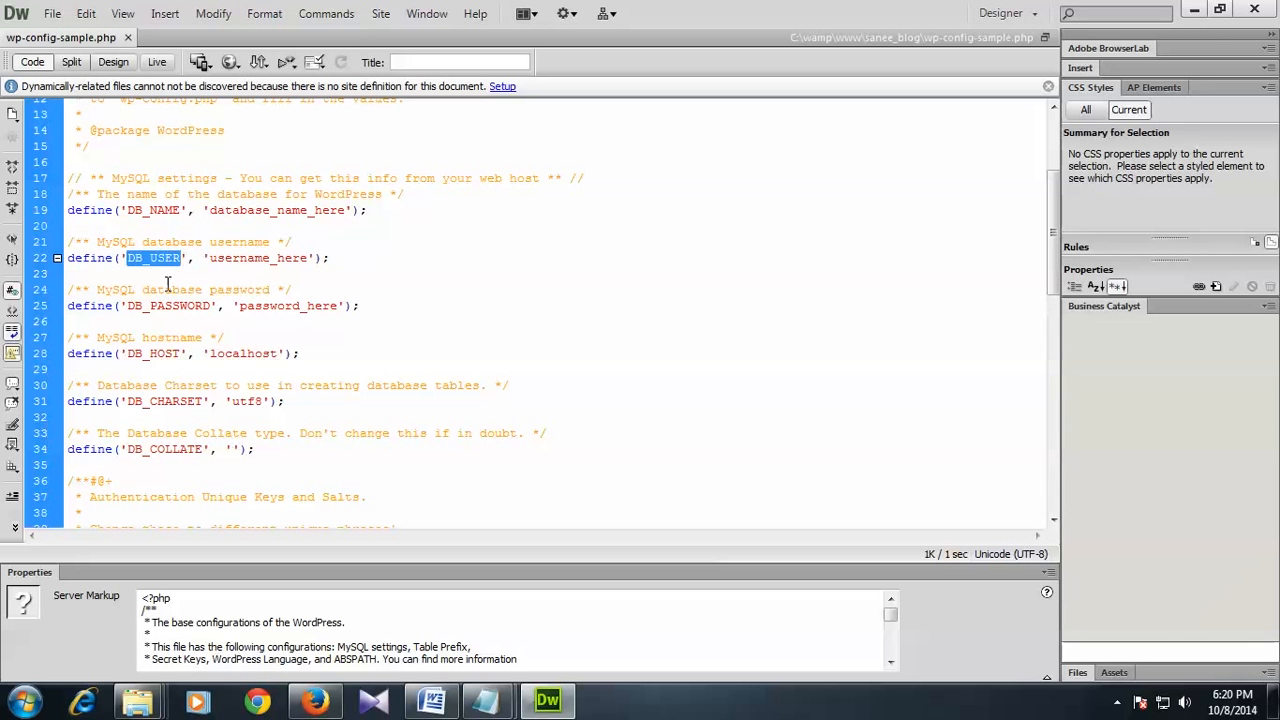
pyautogui.moveTo(129, 309); pyautogui.dragTo(211, 303)
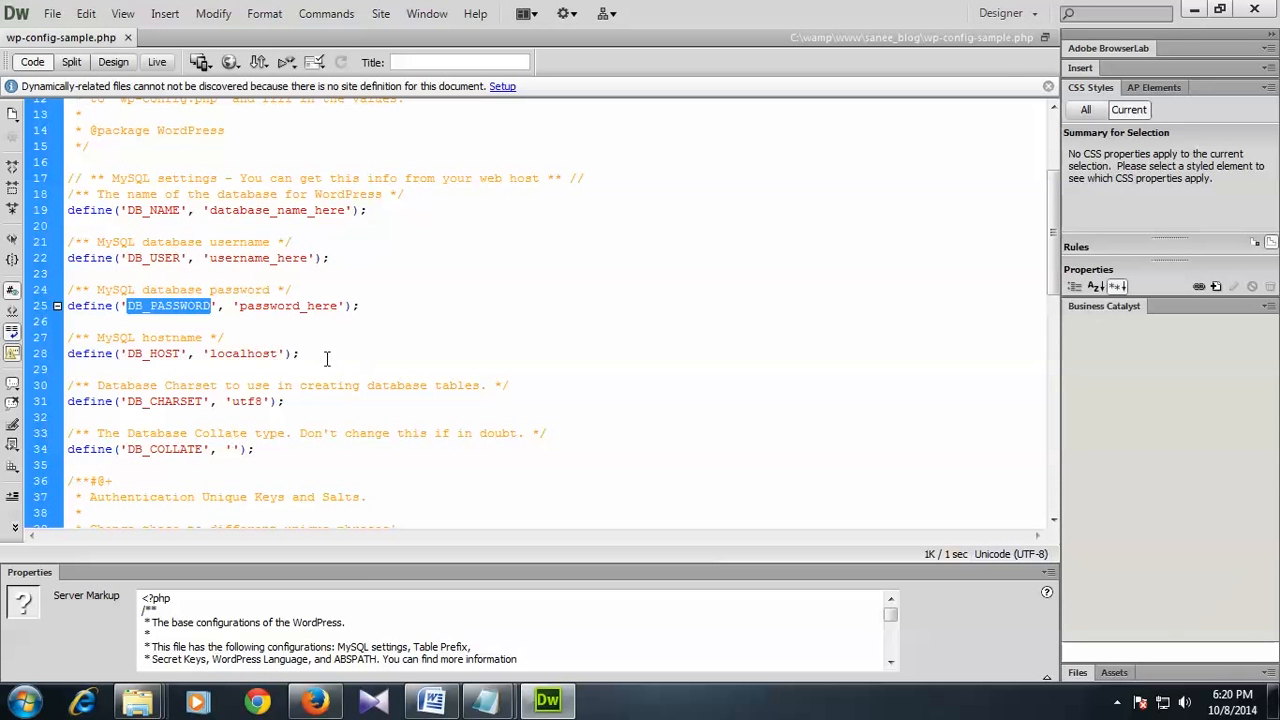
pyautogui.click(432, 700)
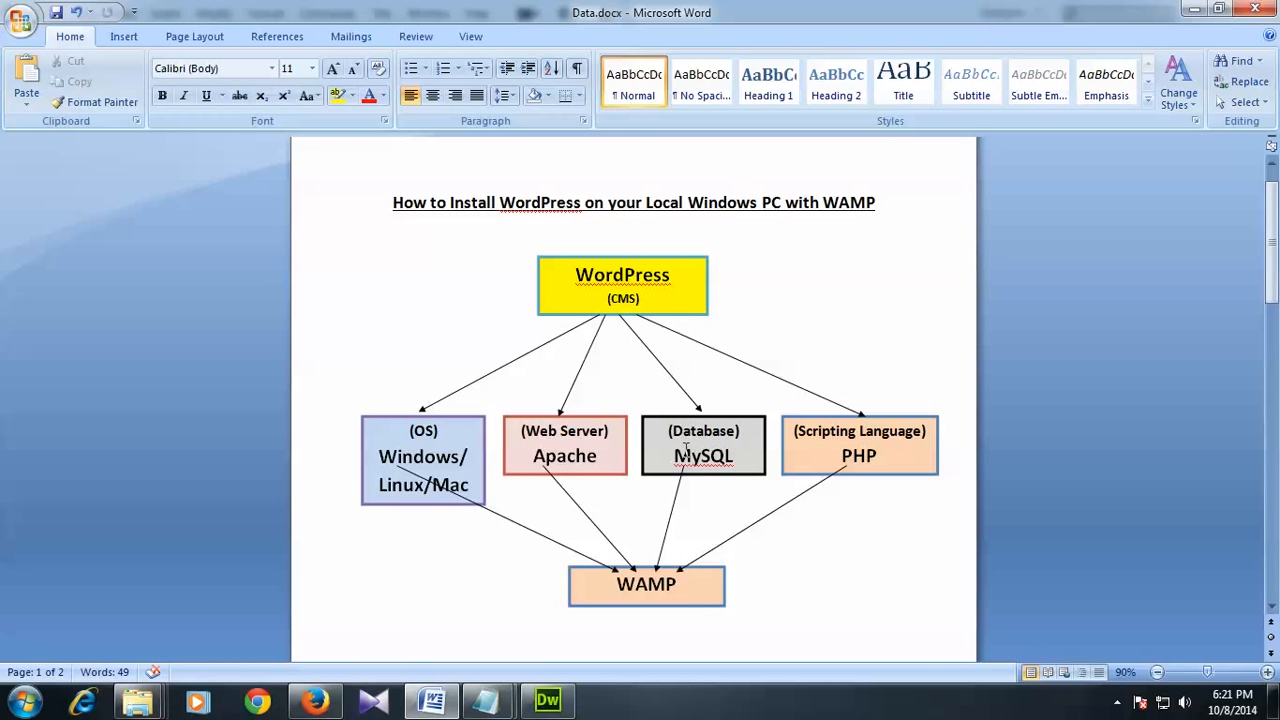
pyautogui.click(547, 700)
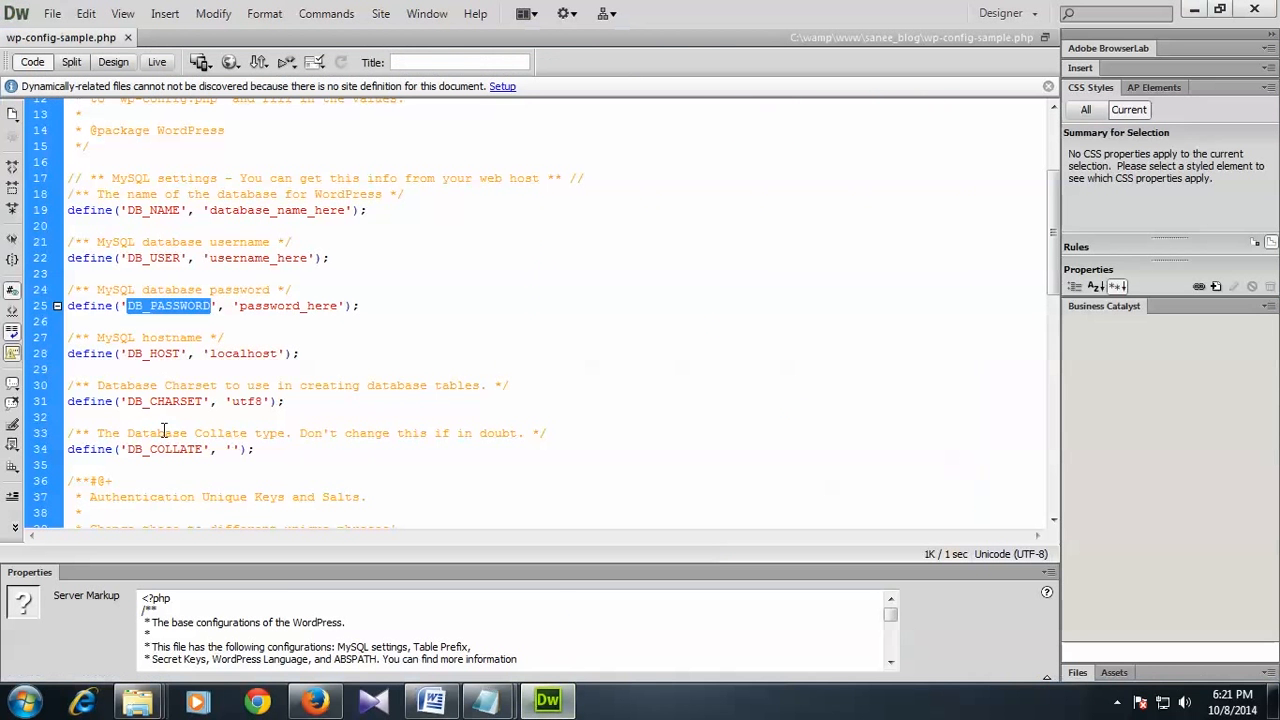
pyautogui.moveTo(133, 258); pyautogui.dragTo(301, 258)
pyautogui.moveTo(240, 306); pyautogui.dragTo(327, 306)
pyautogui.click(296, 311)
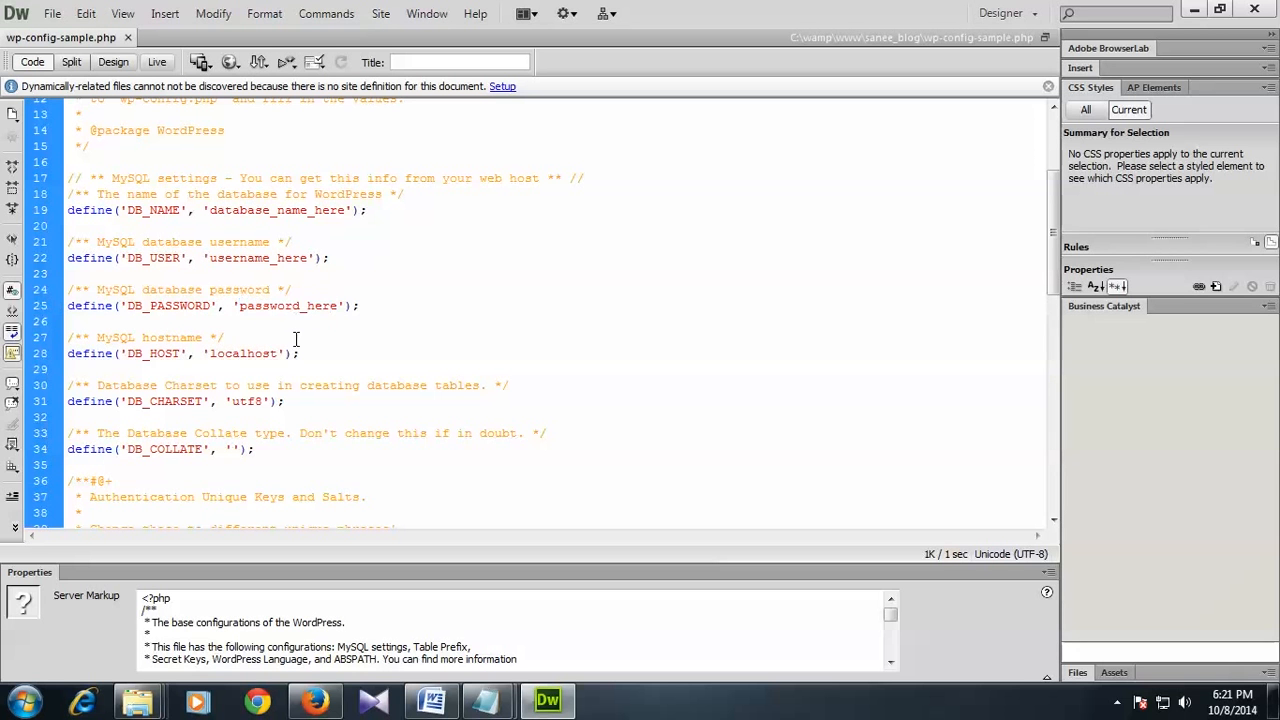
pyautogui.click(350, 356)
pyautogui.moveTo(138, 361); pyautogui.dragTo(178, 360)
pyautogui.click(223, 353)
pyautogui.moveTo(211, 357); pyautogui.dragTo(279, 360)
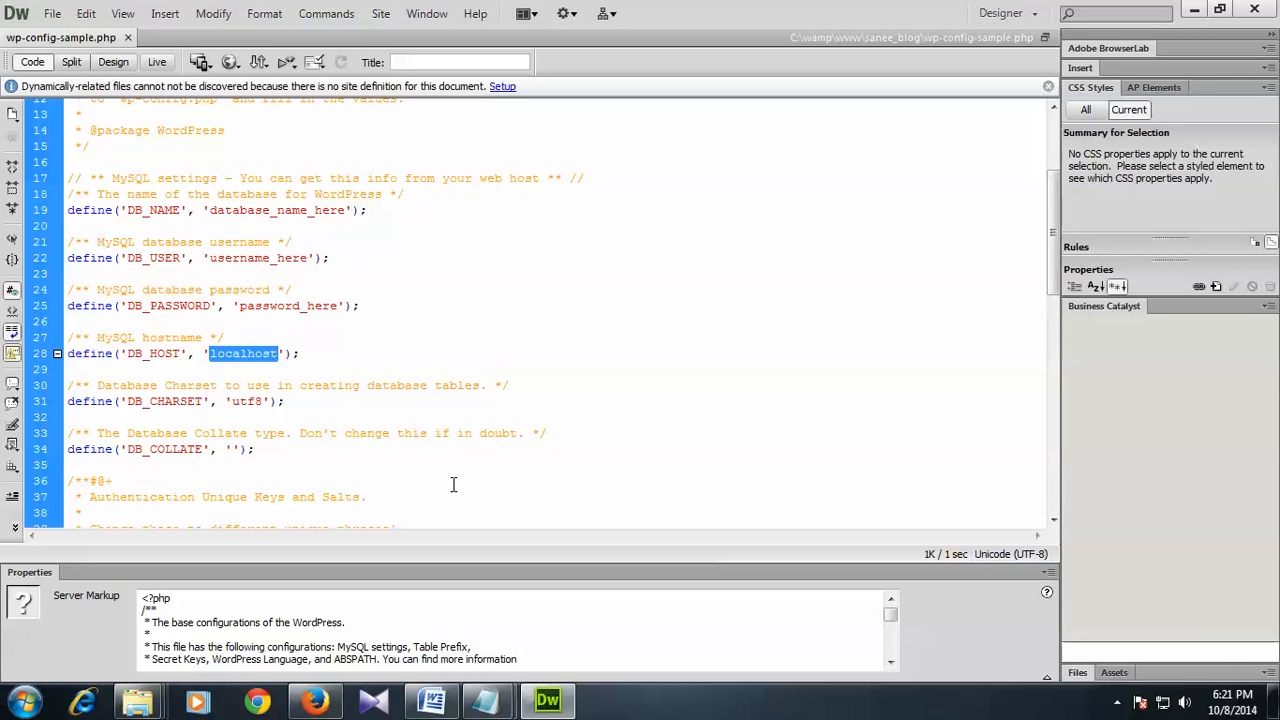
pyautogui.click(309, 353)
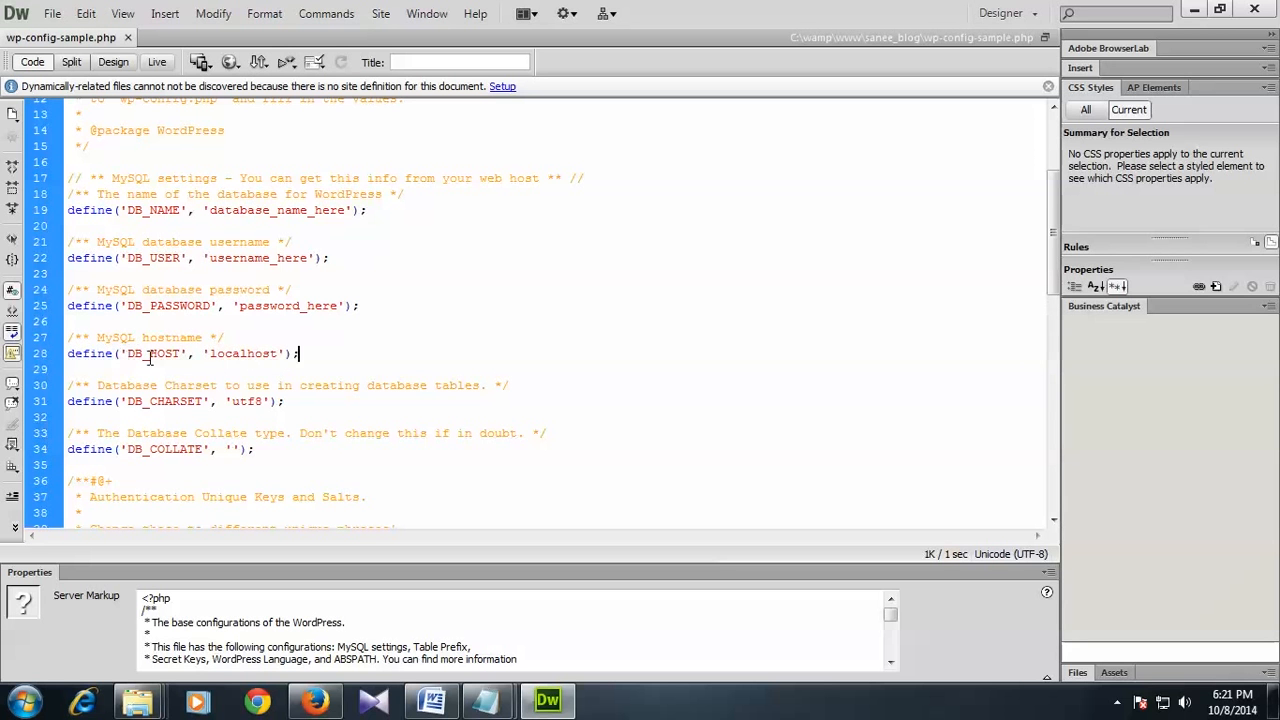
pyautogui.moveTo(212, 357)
pyautogui.mouseDown()
pyautogui.moveTo(276, 355)
pyautogui.moveTo(213, 360)
pyautogui.mouseUp()
pyautogui.click(278, 355)
pyautogui.click(270, 367)
pyautogui.moveTo(209, 211); pyautogui.dragTo(341, 210)
pyautogui.moveTo(209, 258); pyautogui.dragTo(337, 300)
pyautogui.click(305, 258)
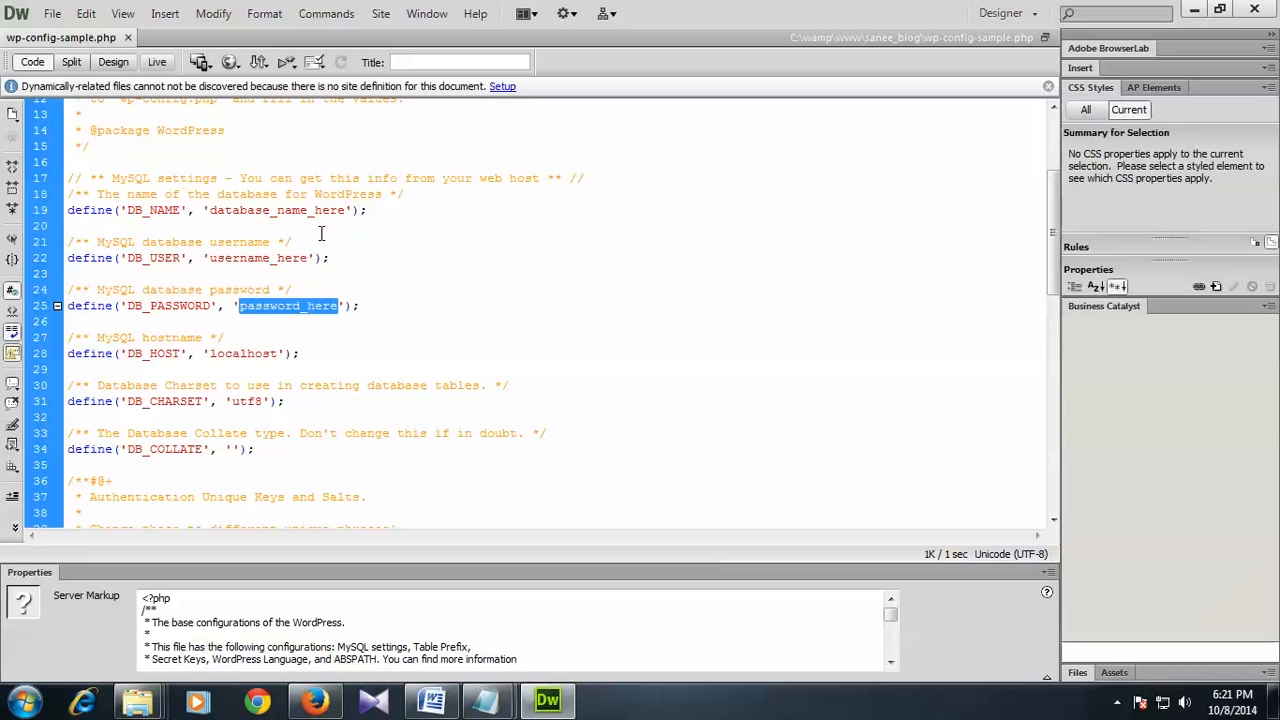
pyautogui.click(398, 268)
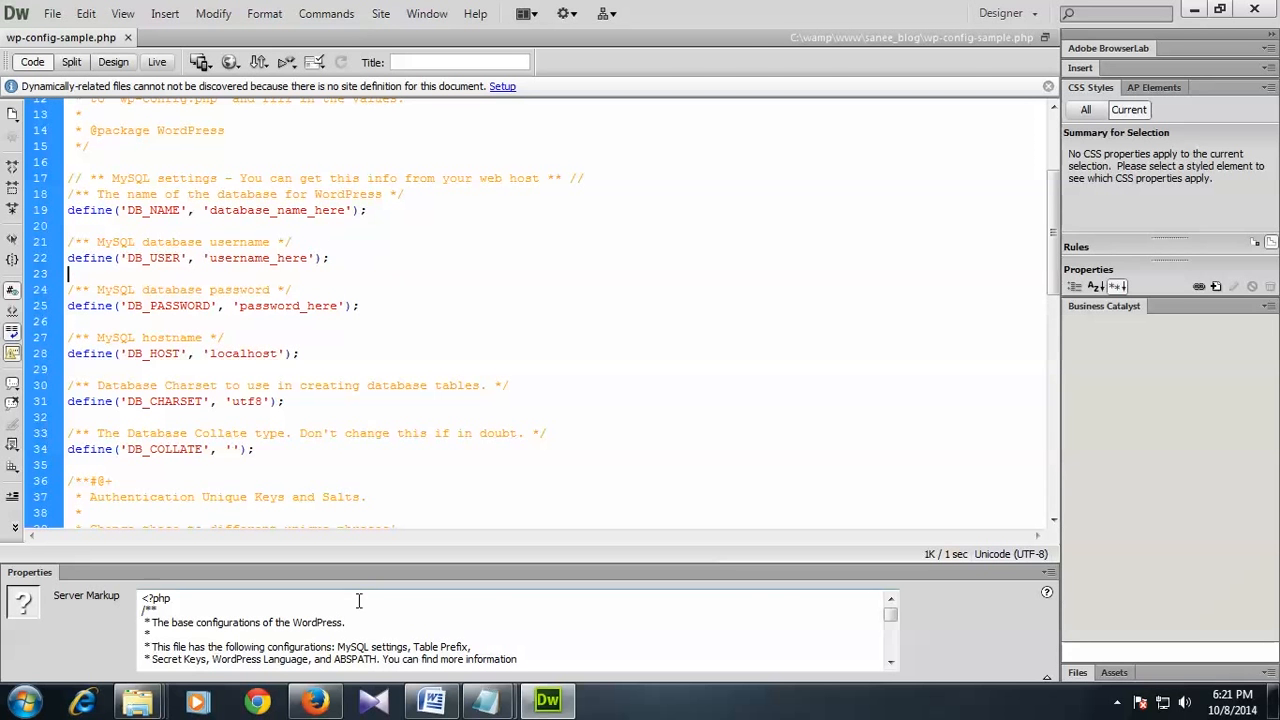
pyautogui.click(432, 700)
pyautogui.moveTo(1271, 230); pyautogui.dragTo(1275, 425)
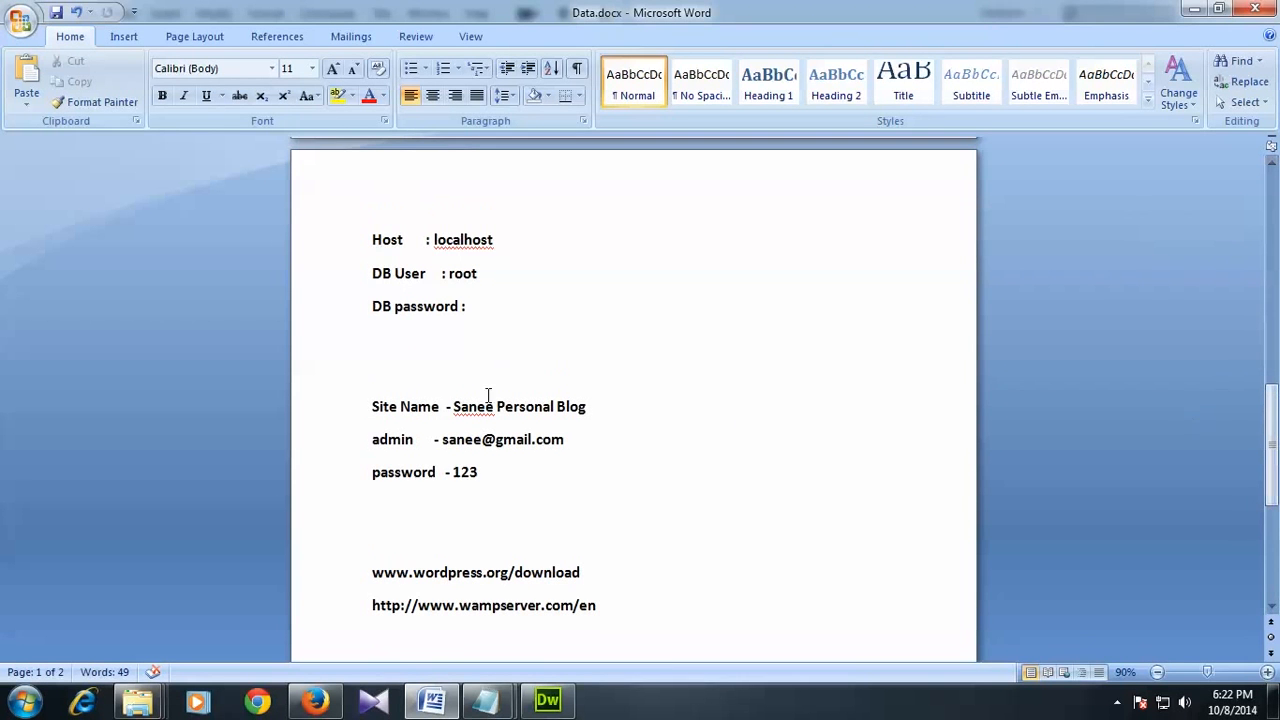
pyautogui.click(460, 332)
pyautogui.scroll(1, 397, 366)
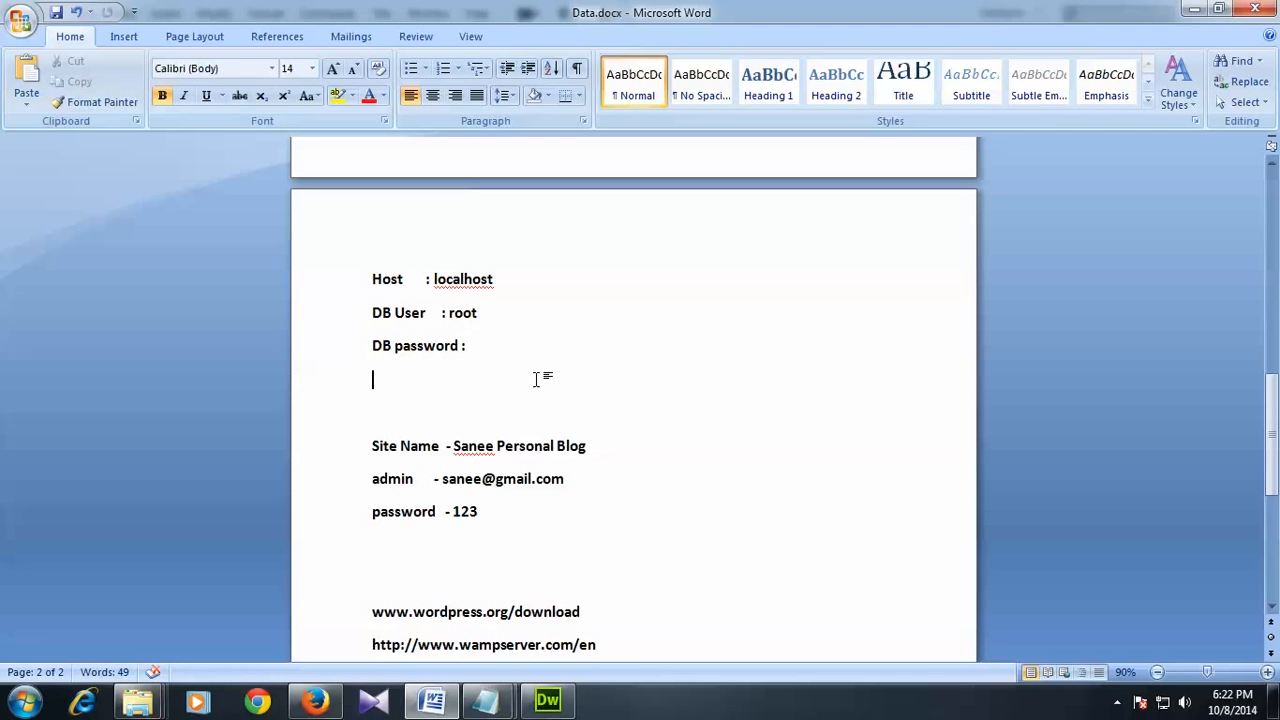
pyautogui.click(547, 700)
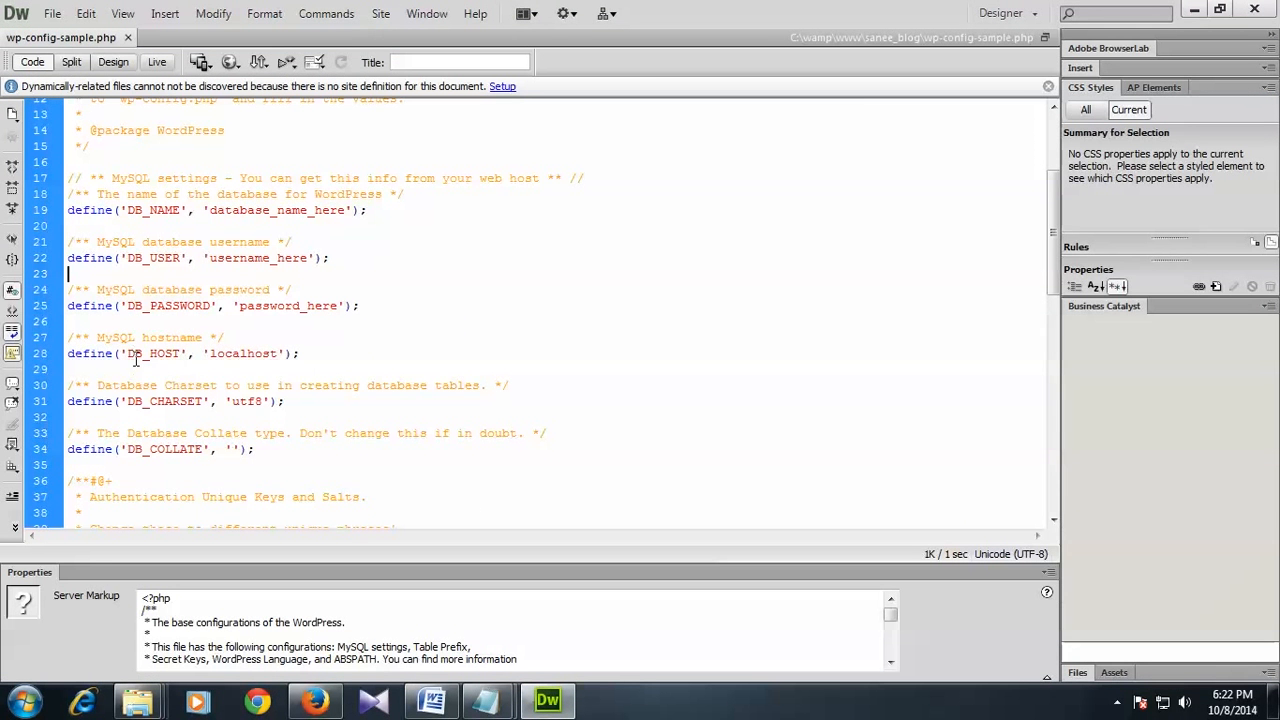
pyautogui.click(1194, 10)
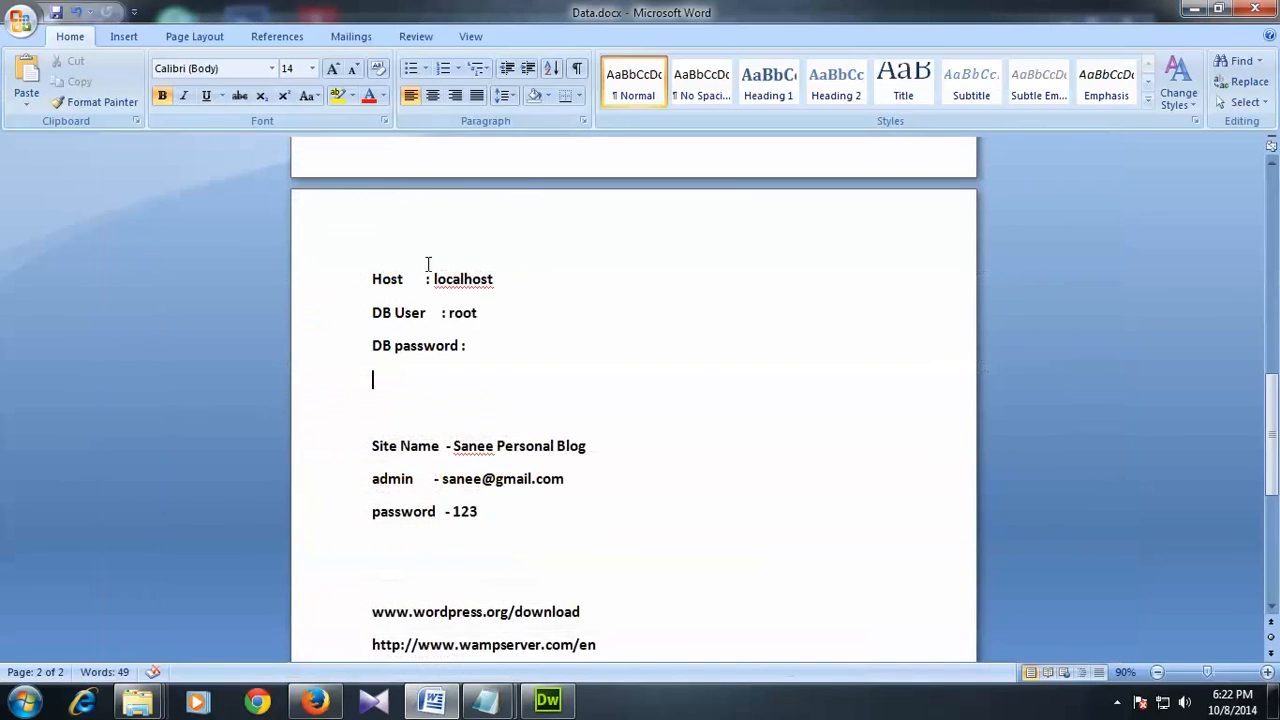
pyautogui.moveTo(373, 287); pyautogui.dragTo(489, 283)
pyautogui.click(510, 320)
pyautogui.moveTo(370, 313); pyautogui.dragTo(490, 316)
pyautogui.click(491, 331)
pyautogui.moveTo(449, 313)
pyautogui.mouseDown()
pyautogui.moveTo(484, 314)
pyautogui.moveTo(455, 314)
pyautogui.mouseUp()
pyautogui.click(477, 314)
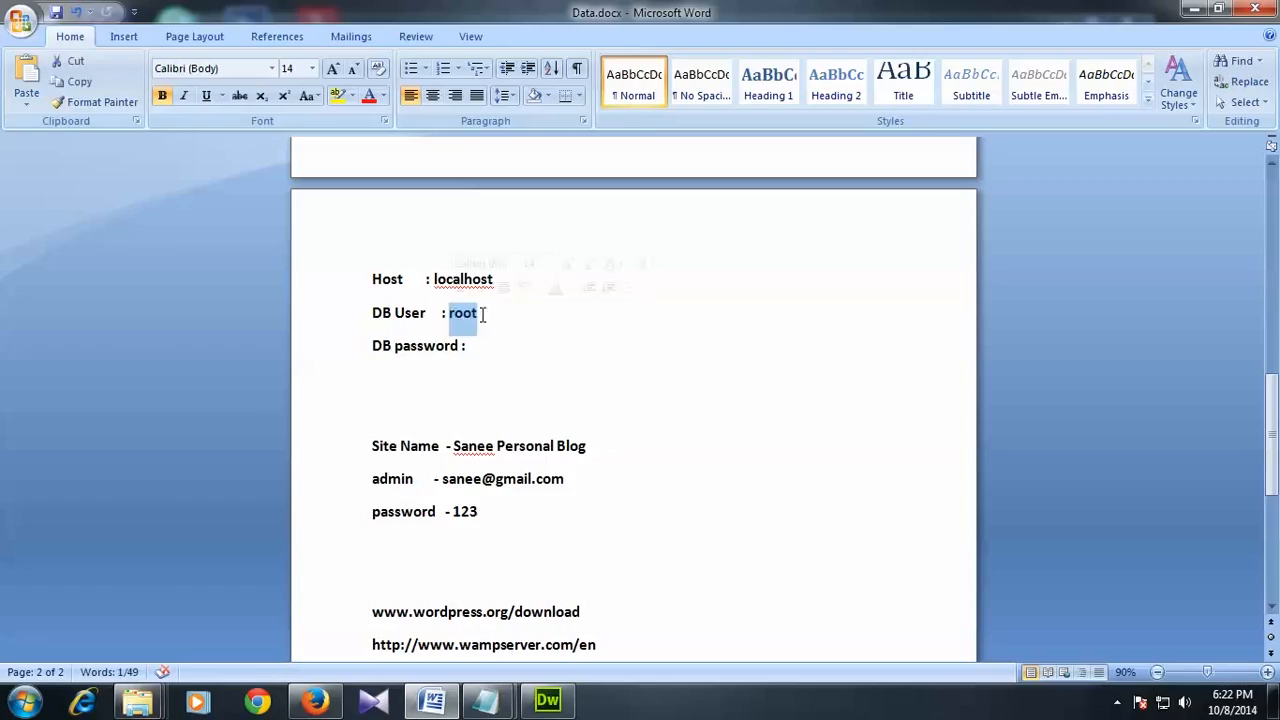
pyautogui.click(479, 314)
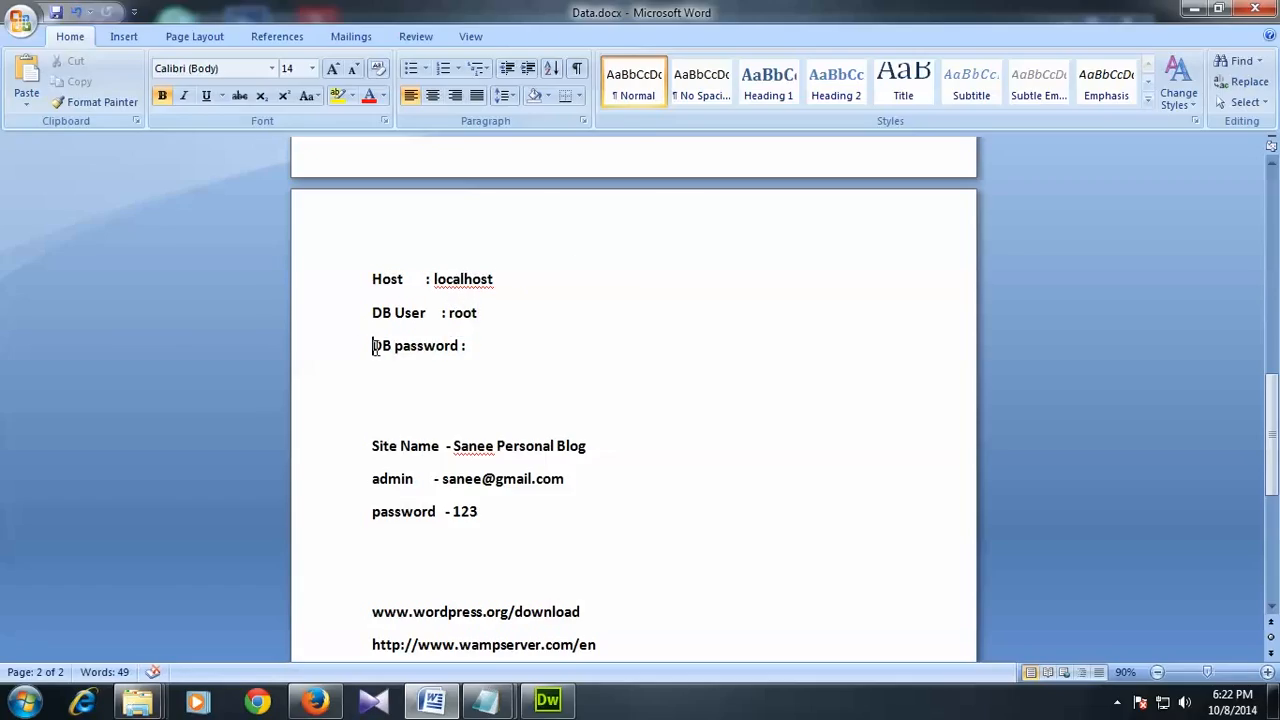
pyautogui.moveTo(375, 346); pyautogui.dragTo(486, 354)
pyautogui.click(486, 350)
pyautogui.moveTo(468, 350); pyautogui.dragTo(343, 281)
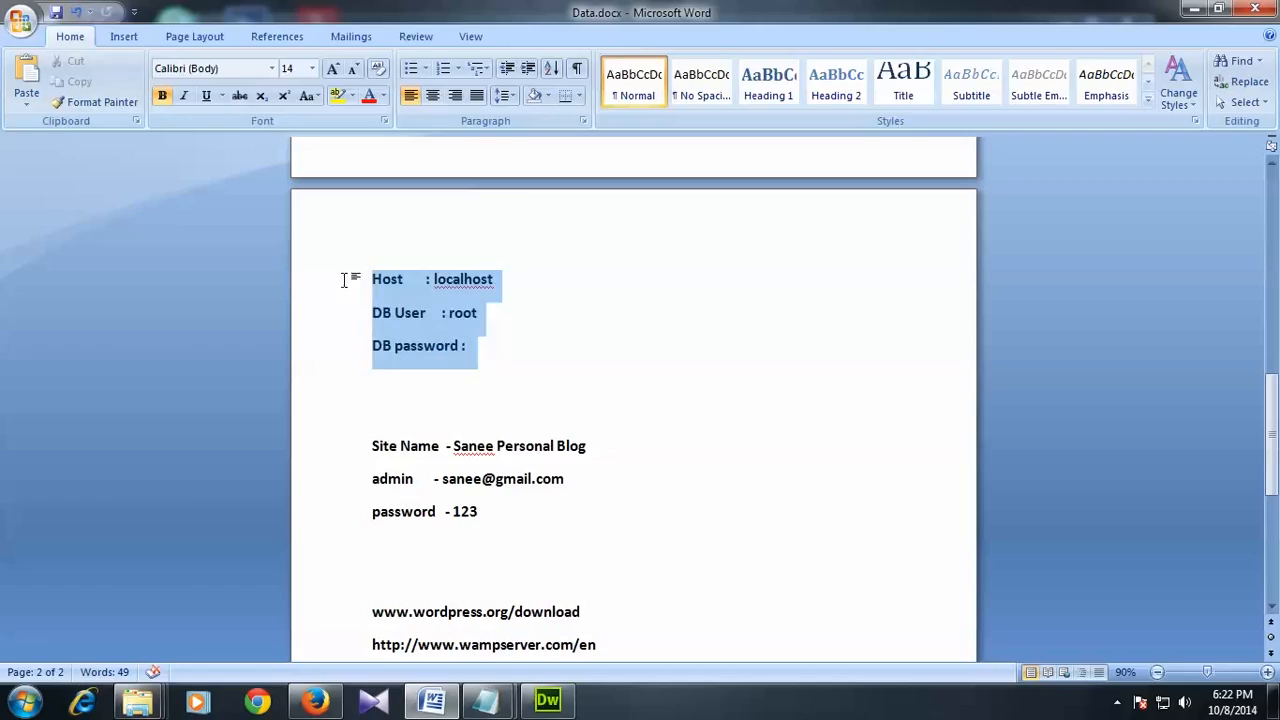
pyautogui.moveTo(500, 354); pyautogui.dragTo(372, 281)
pyautogui.click(500, 346)
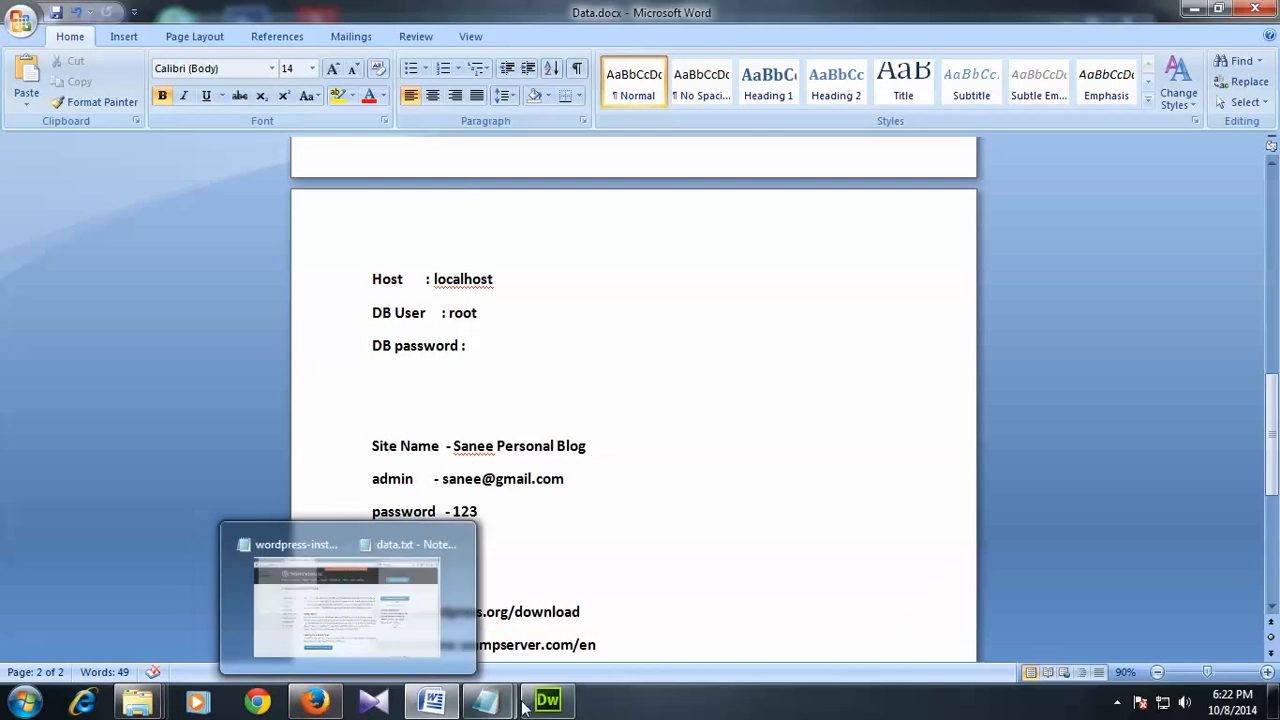
# Step: Close the WordPress download page in Firefox
pyautogui.click(322, 706)
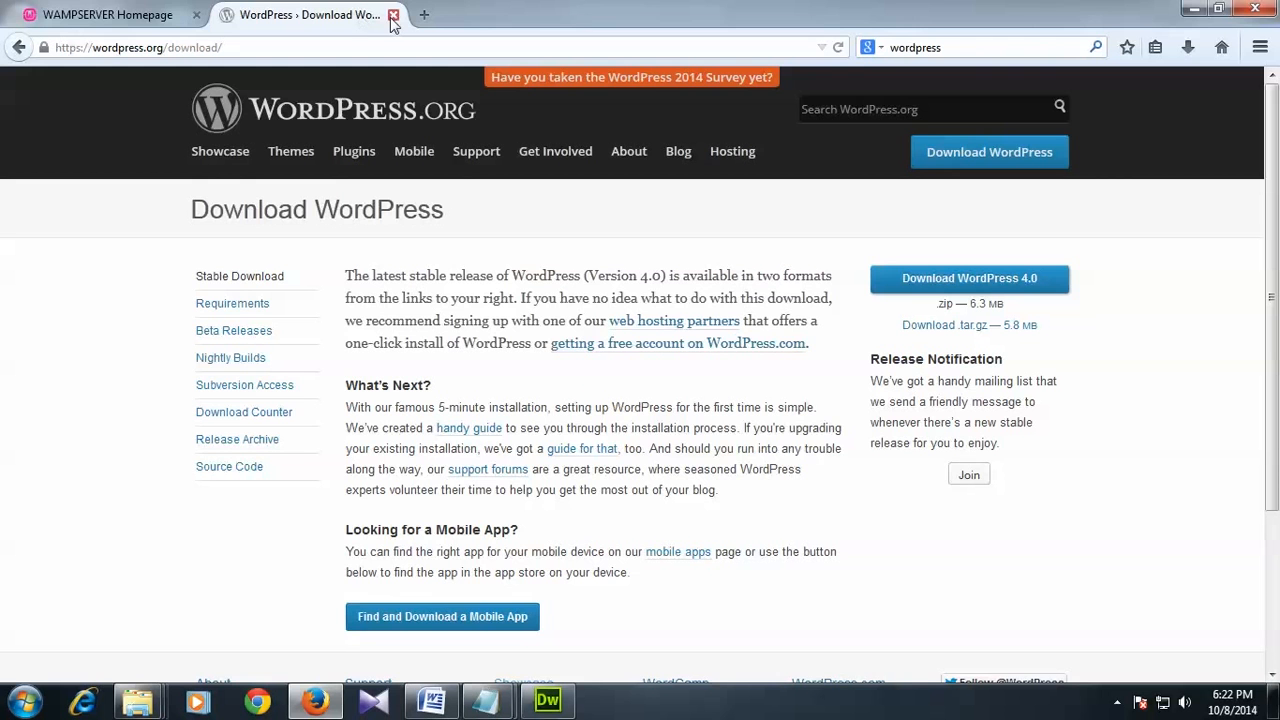
pyautogui.click(393, 15)
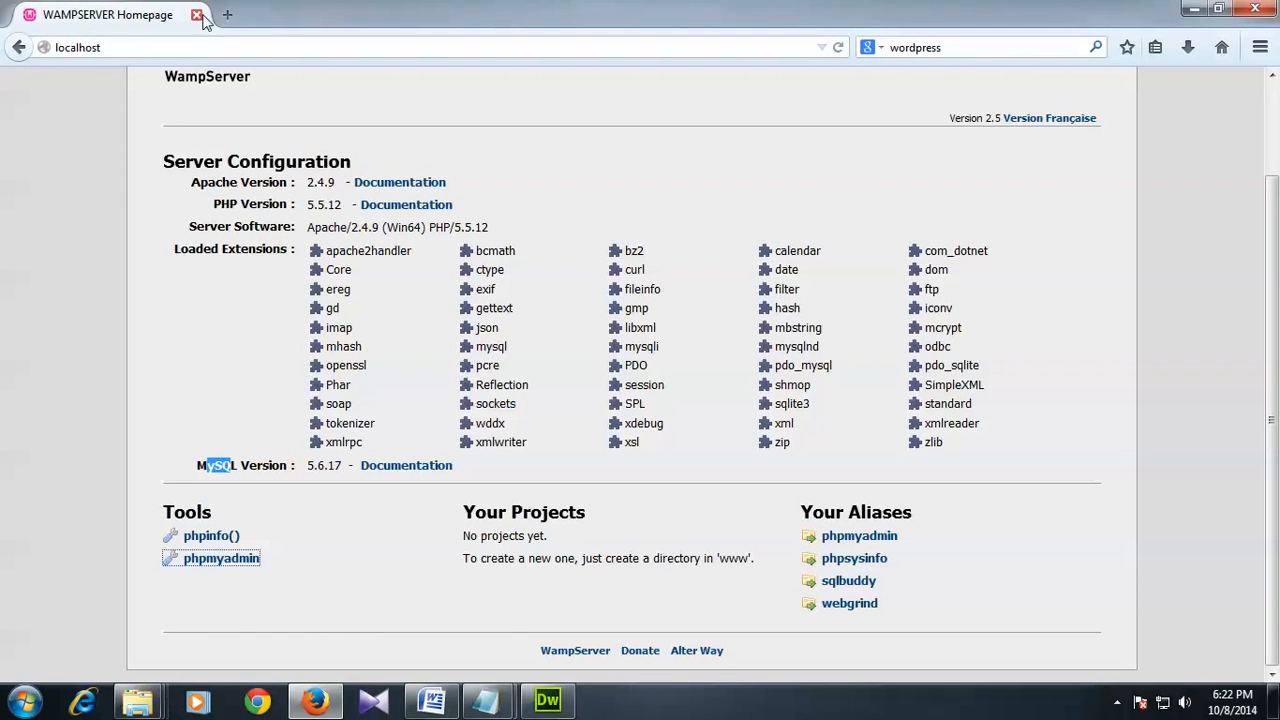
pyautogui.hotkey('alt', 'Tab')
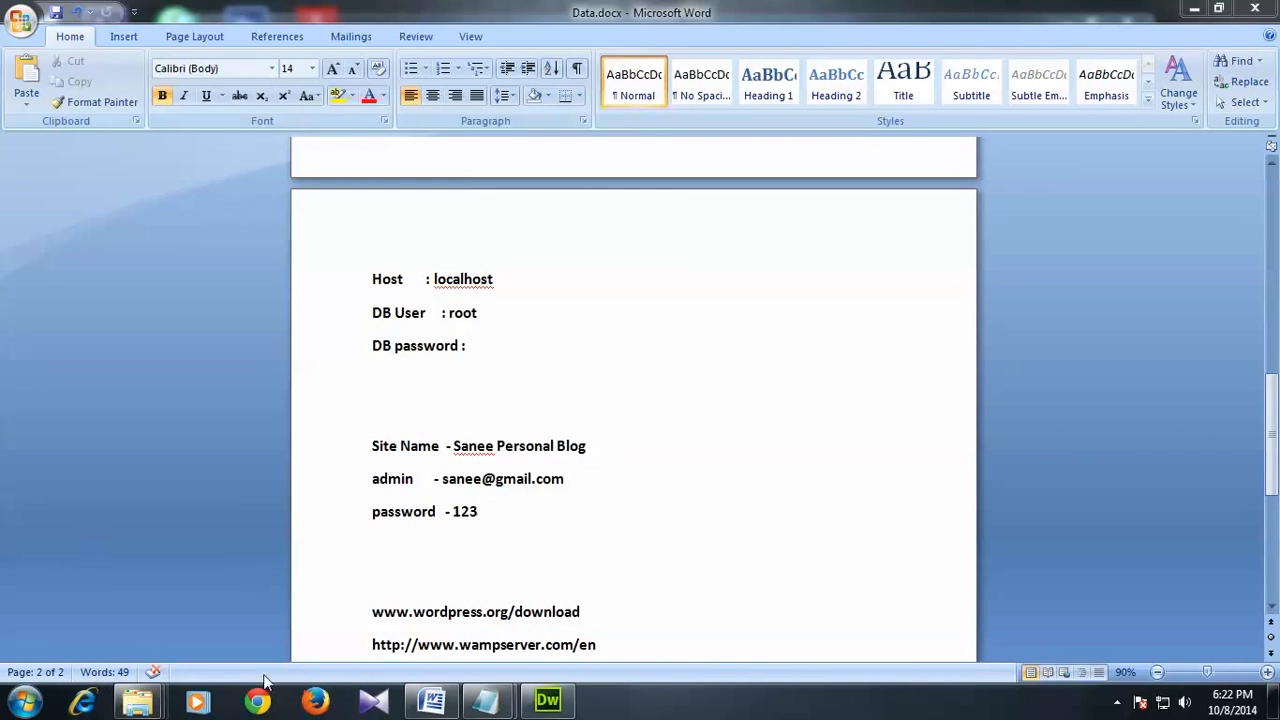
# Step: Load localhost in a fresh Firefox window and bring up the phpmyadmin link's options
pyautogui.click(308, 706)
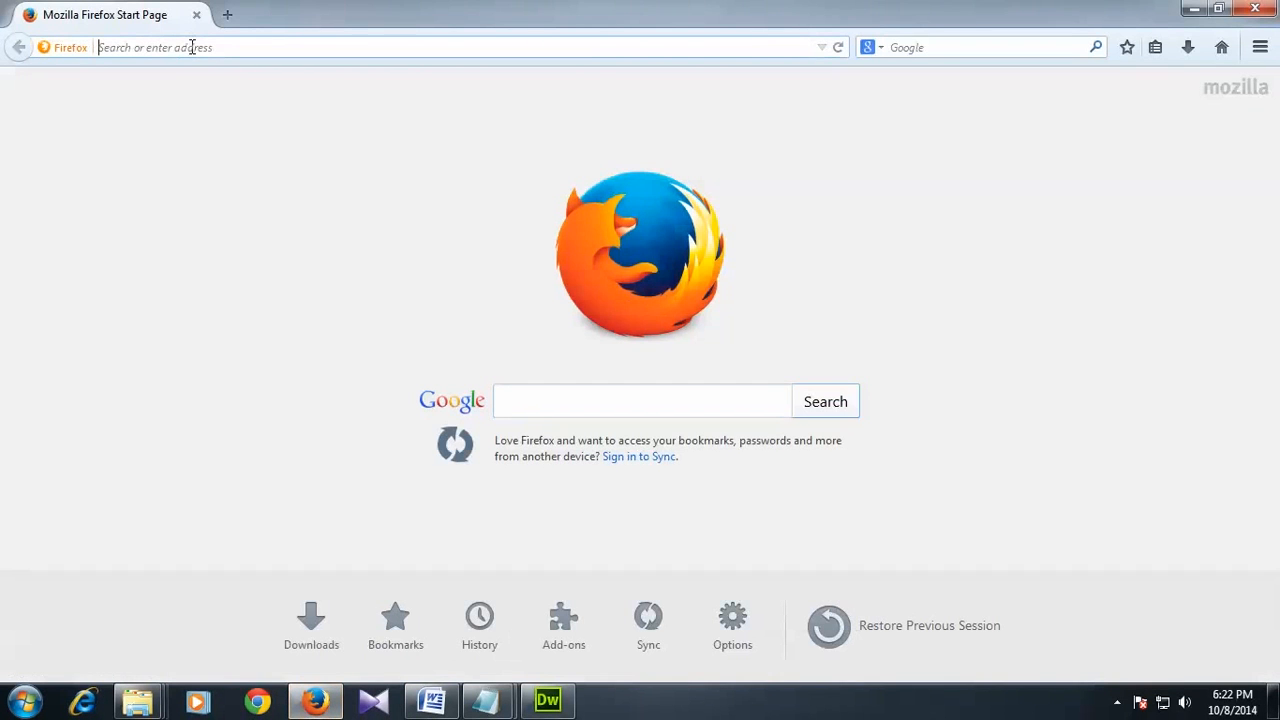
pyautogui.write('localhost/')
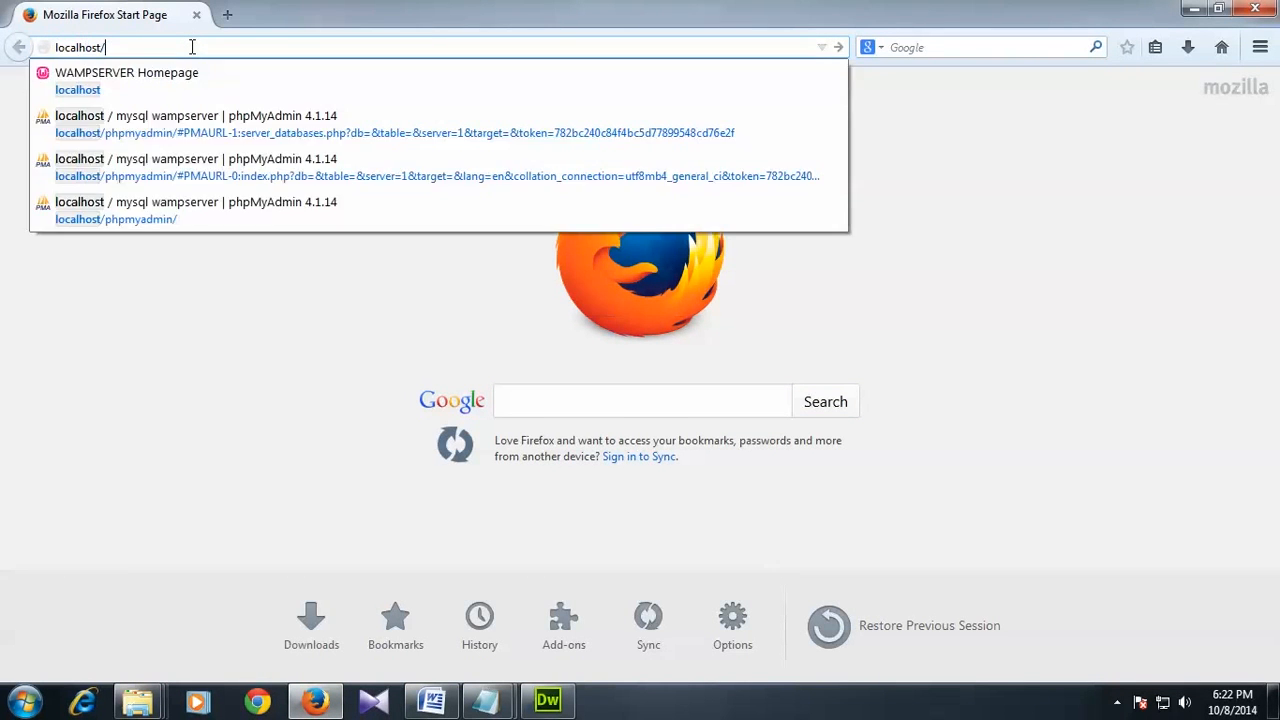
pyautogui.press('Return')
pyautogui.scroll(-2, 220, 391)
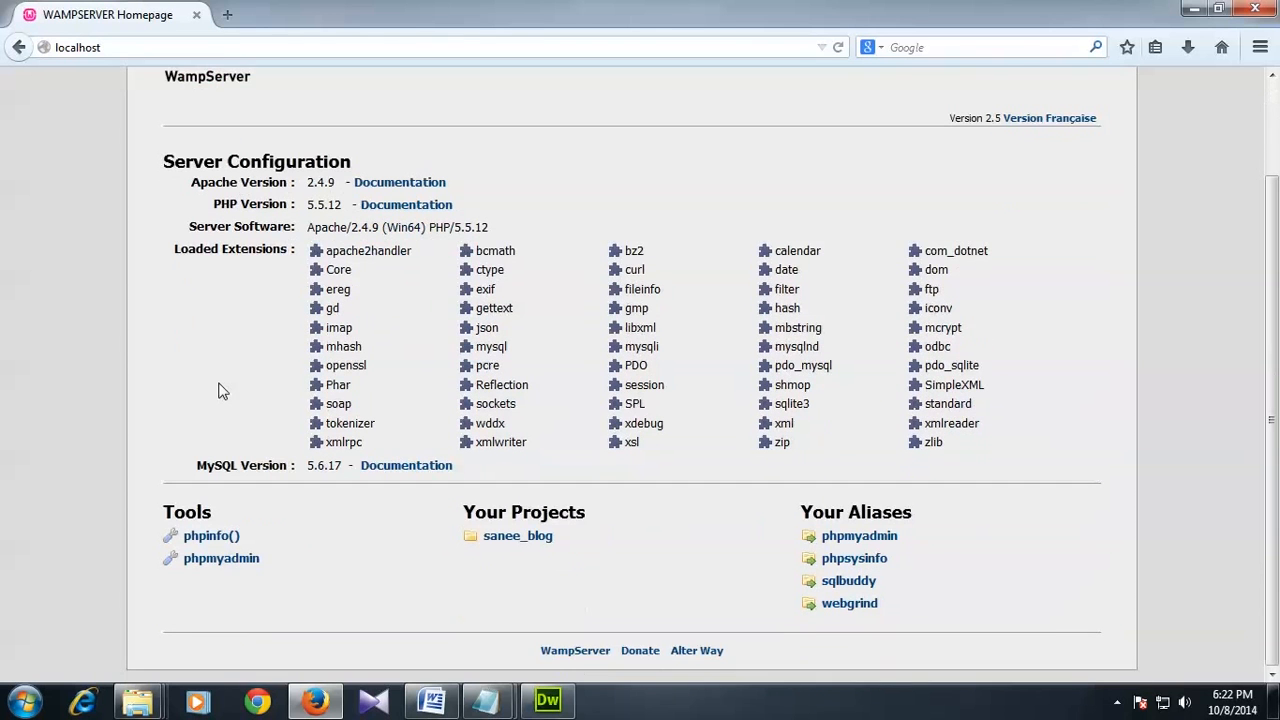
pyautogui.rightClick(214, 558)
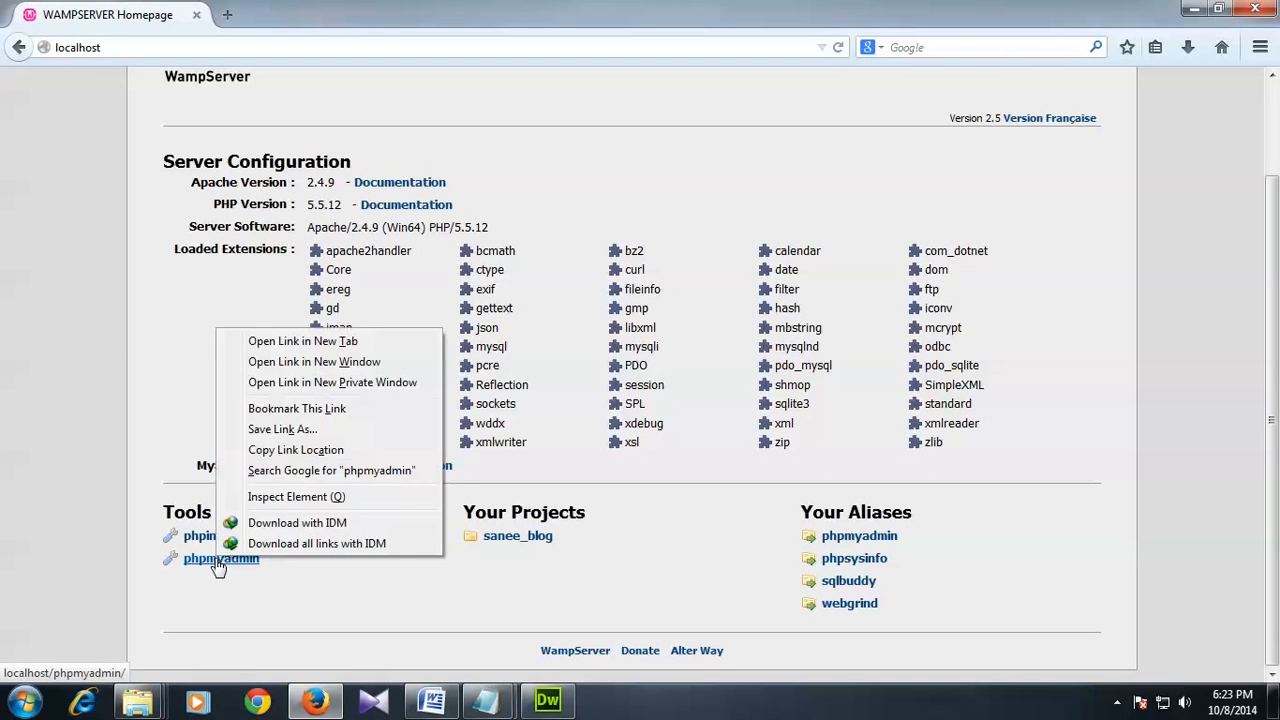
# Step: Open phpMyAdmin's Databases page, enter sanee_db as the new database name and copy it
pyautogui.click(281, 342)
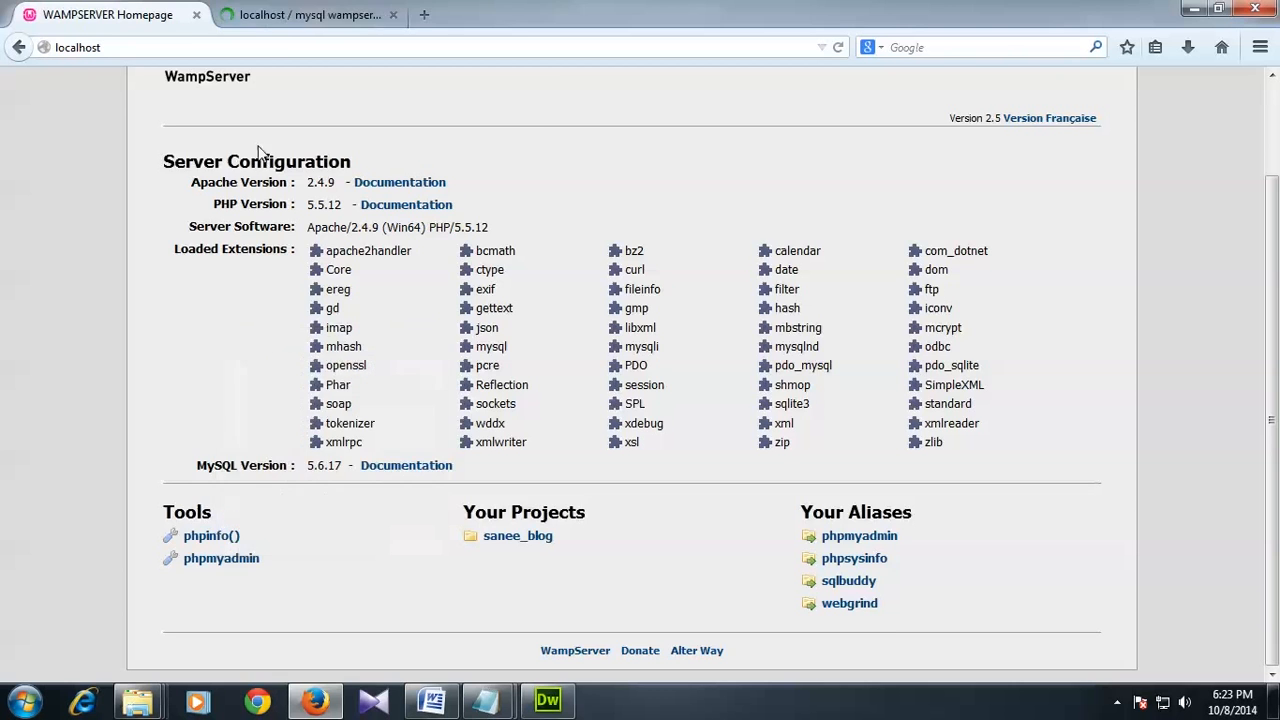
pyautogui.click(285, 15)
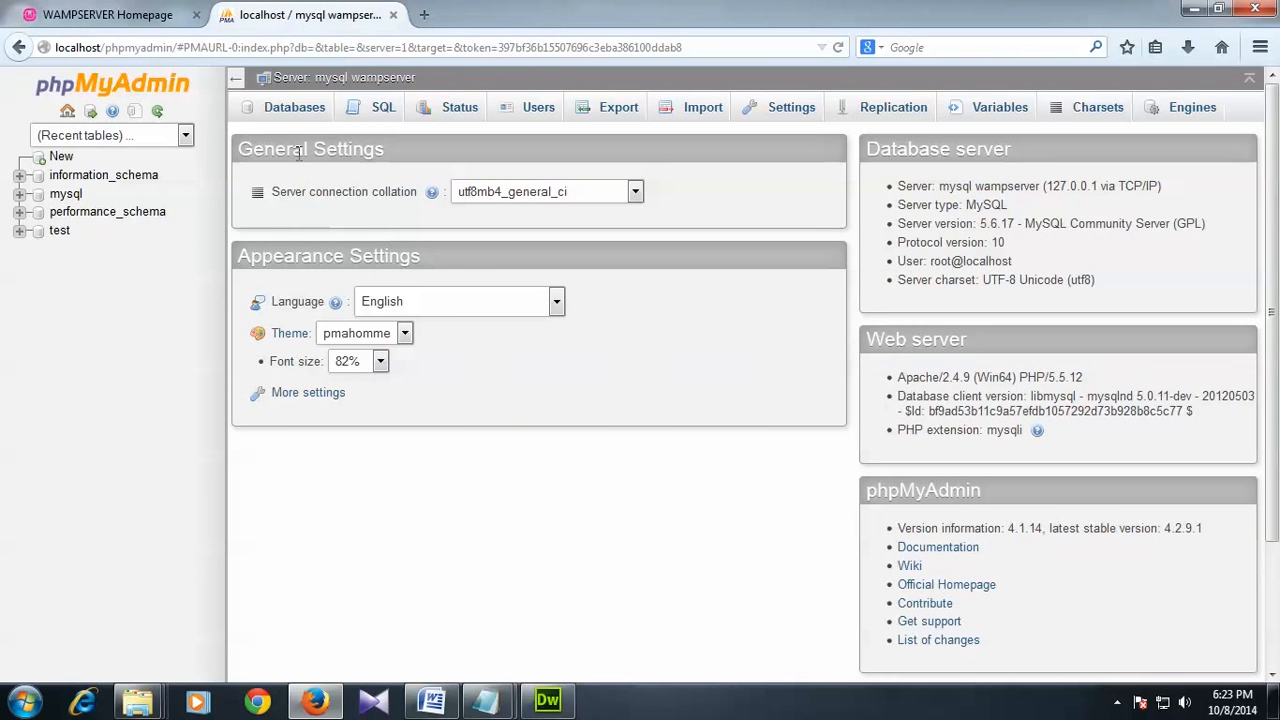
pyautogui.click(303, 117)
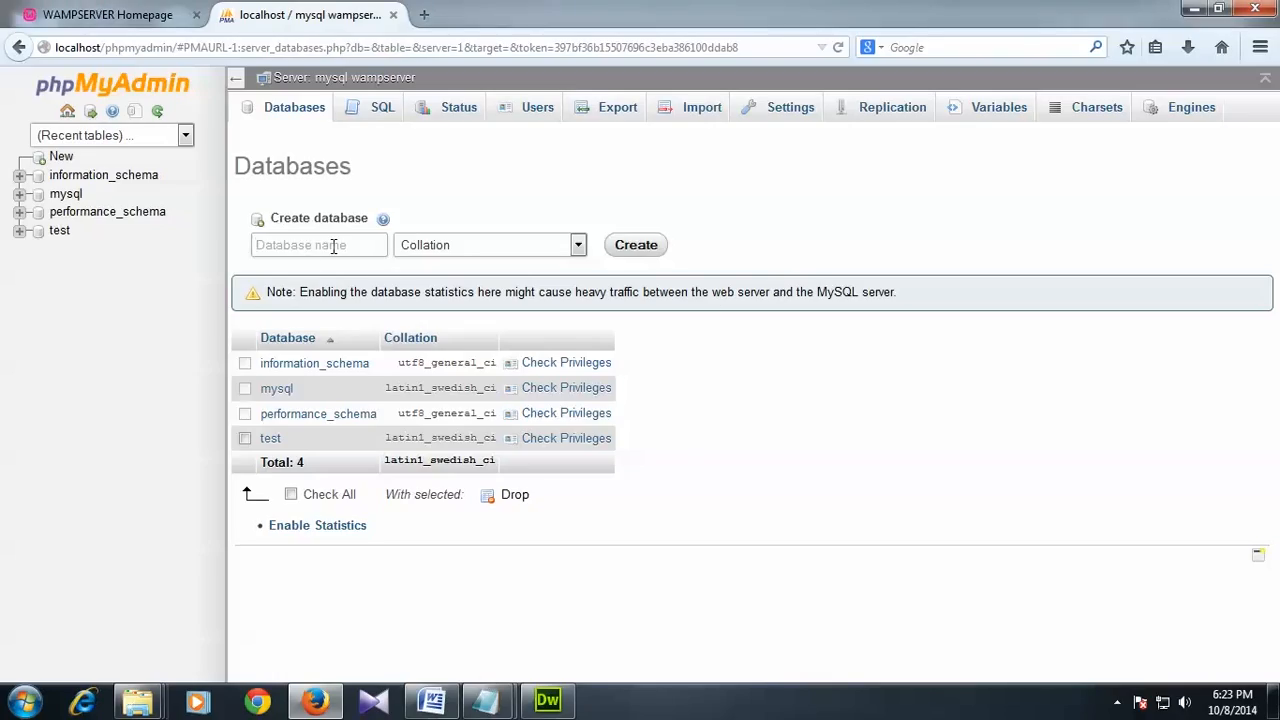
pyautogui.write('sanee_db')
pyautogui.moveTo(333, 246); pyautogui.dragTo(245, 248)
pyautogui.rightClick(290, 252)
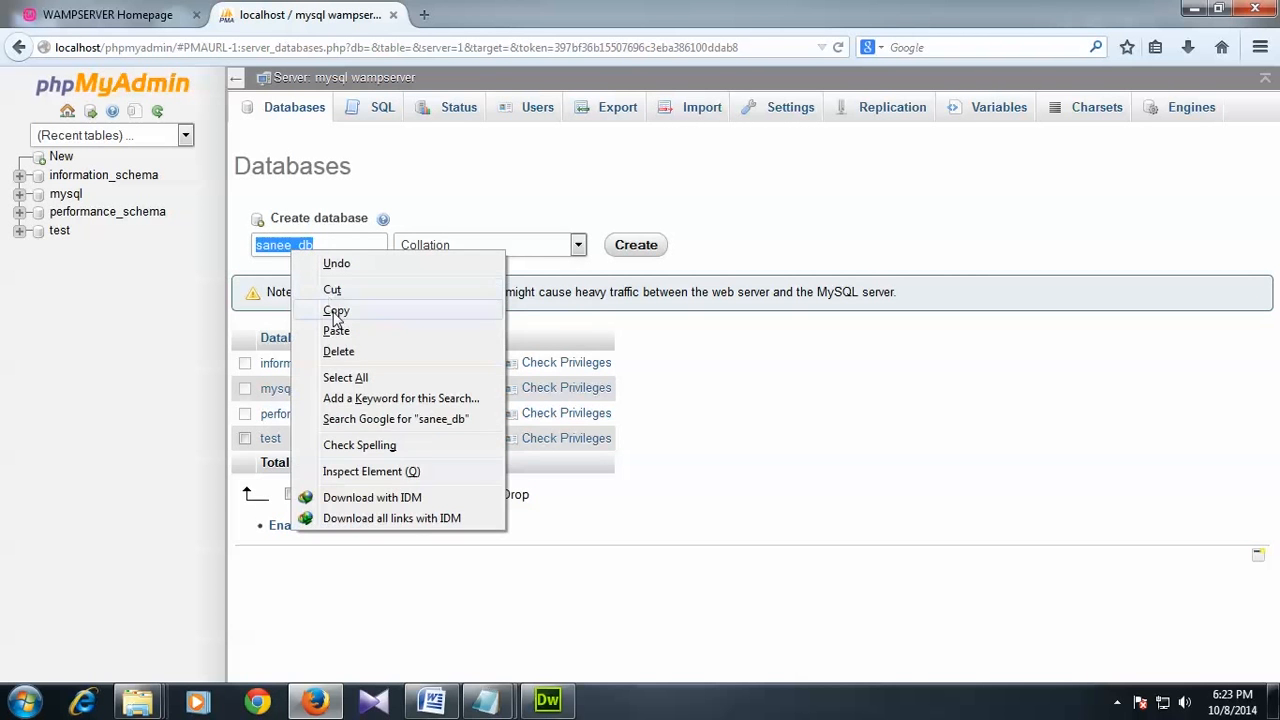
pyautogui.click(334, 308)
# Step: Paste sanee_db into a new blank Notepad document for later
pyautogui.click(24, 700)
pyautogui.click(90, 302)
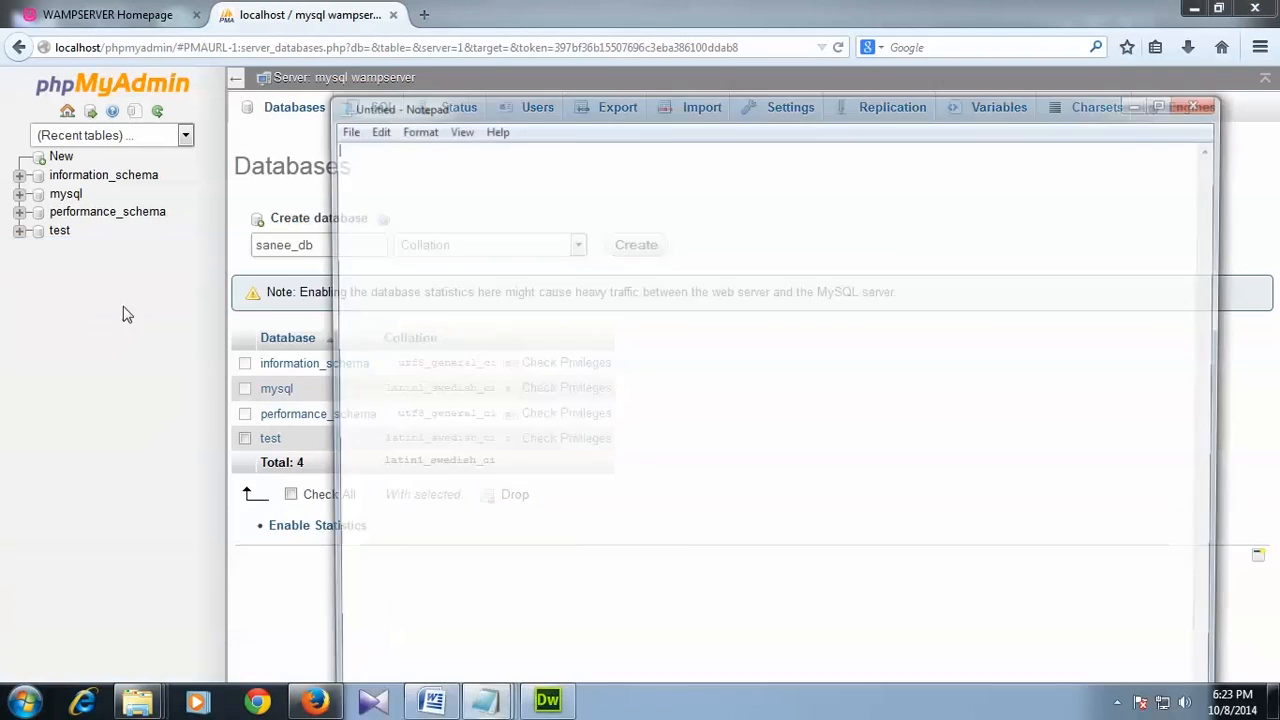
pyautogui.rightClick(364, 201)
pyautogui.click(408, 283)
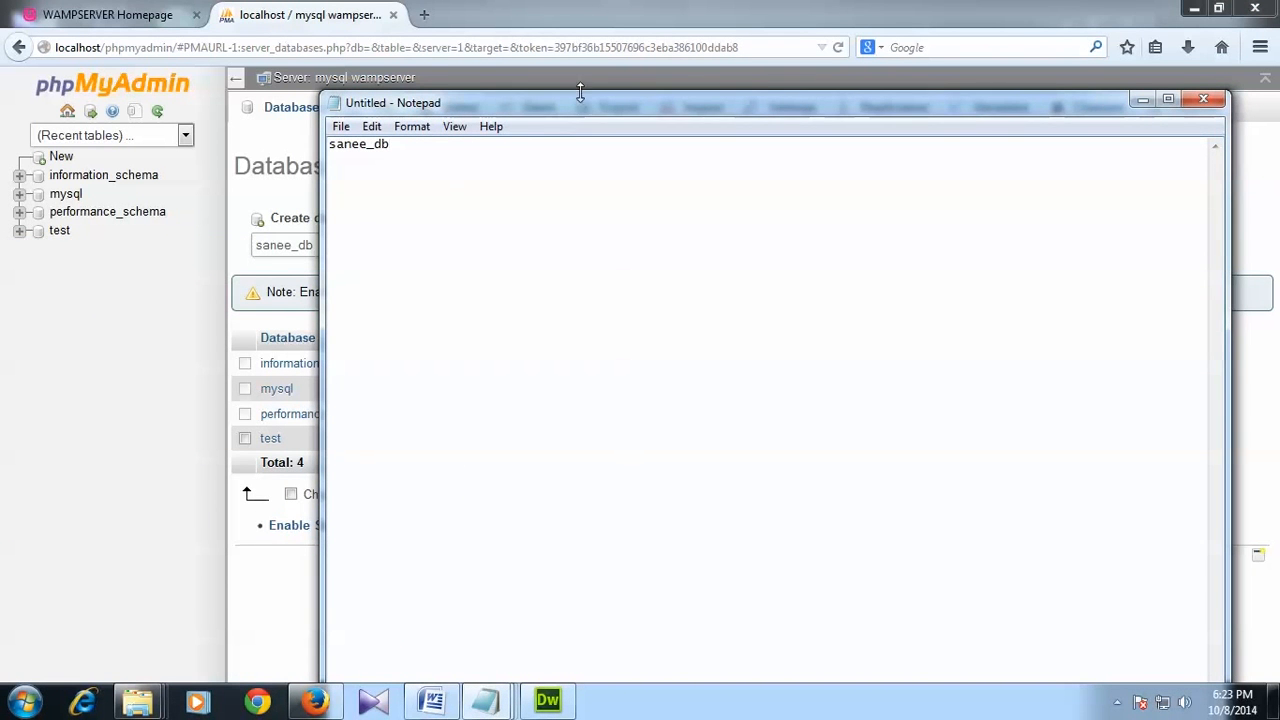
# Step: Create the sanee_db database and open it from the sidebar
pyautogui.click(588, 8)
pyautogui.click(307, 244)
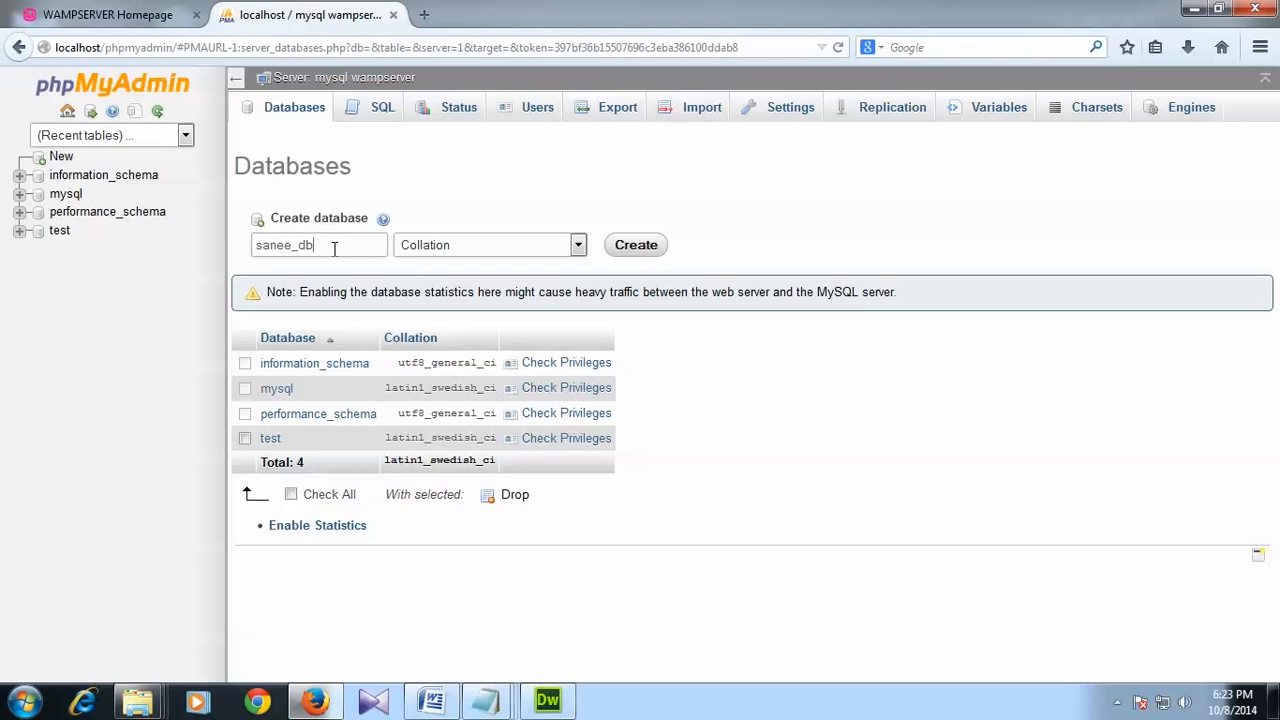
pyautogui.moveTo(335, 248); pyautogui.dragTo(229, 253)
pyautogui.click(635, 246)
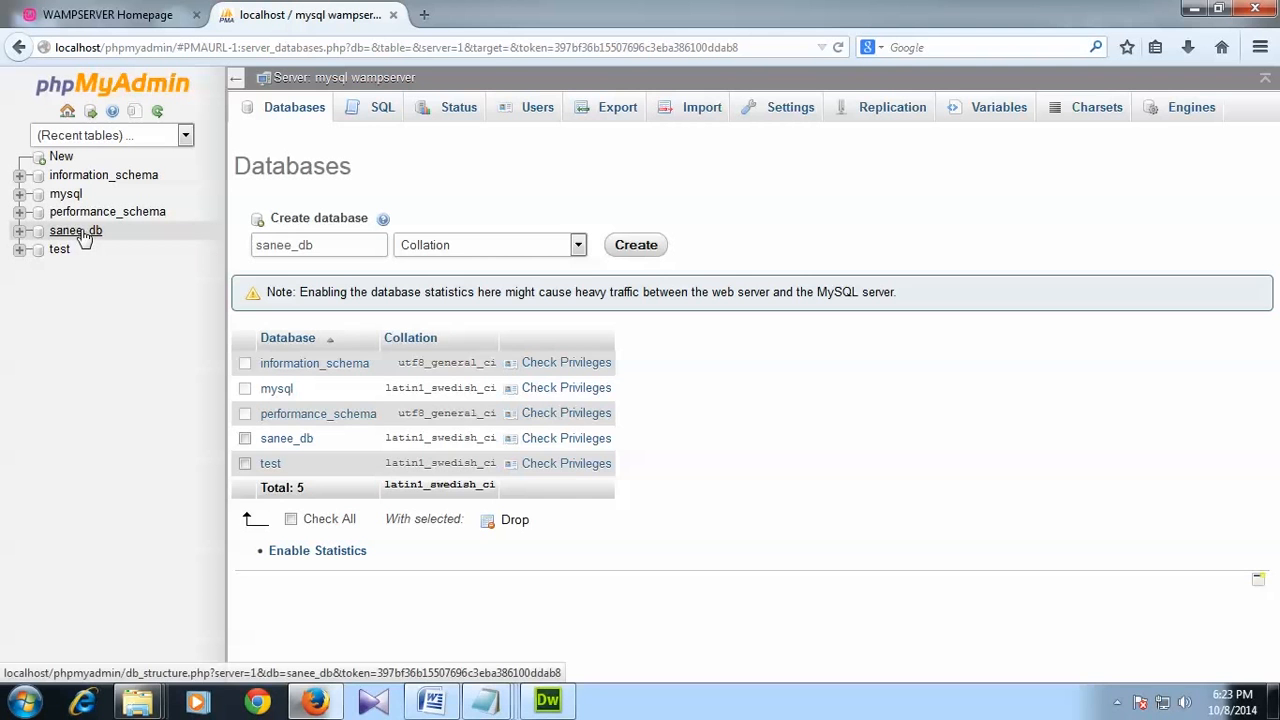
pyautogui.click(76, 231)
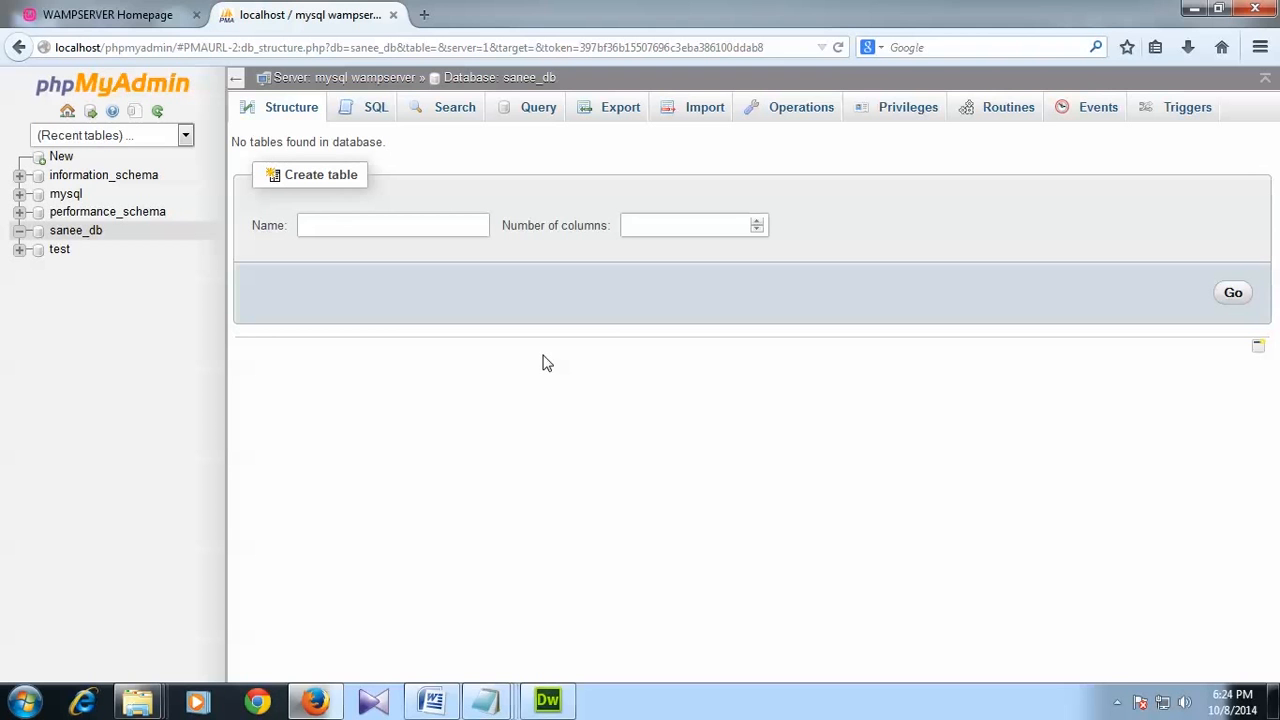
# Step: Return to the WampServer homepage and scroll through its project list
pyautogui.click(72, 8)
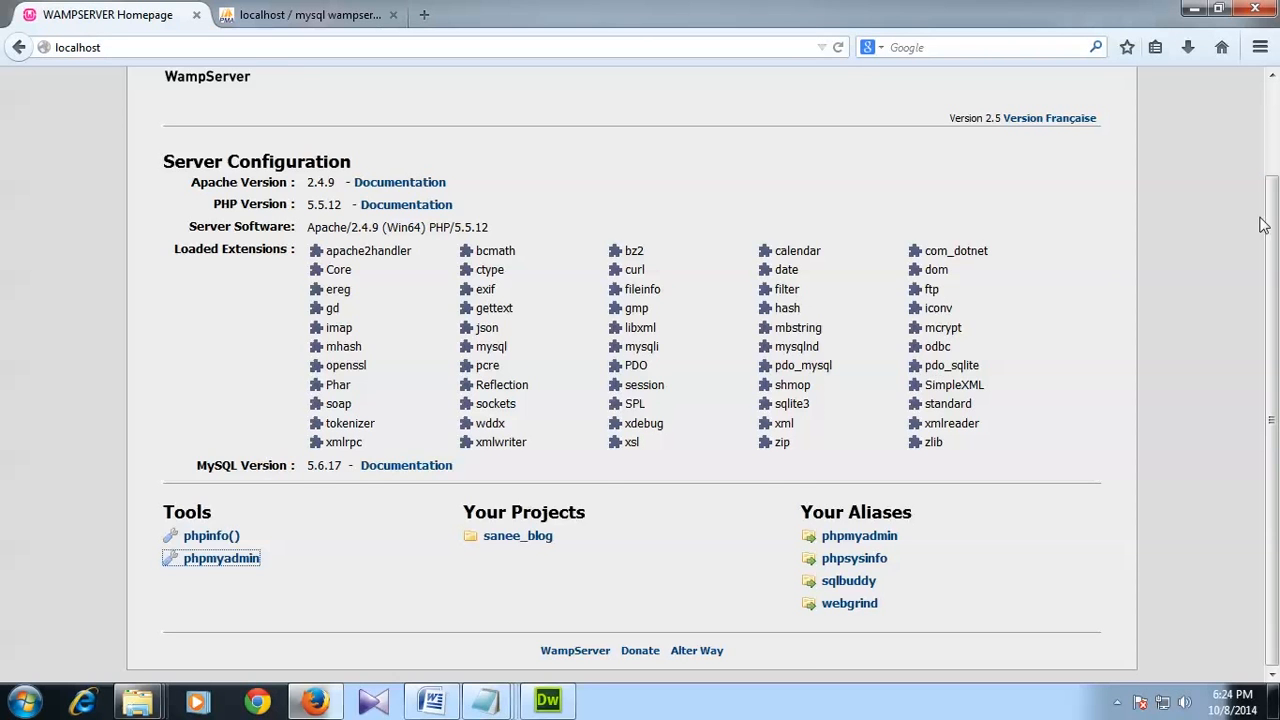
pyautogui.moveTo(1274, 226); pyautogui.dragTo(1276, 157)
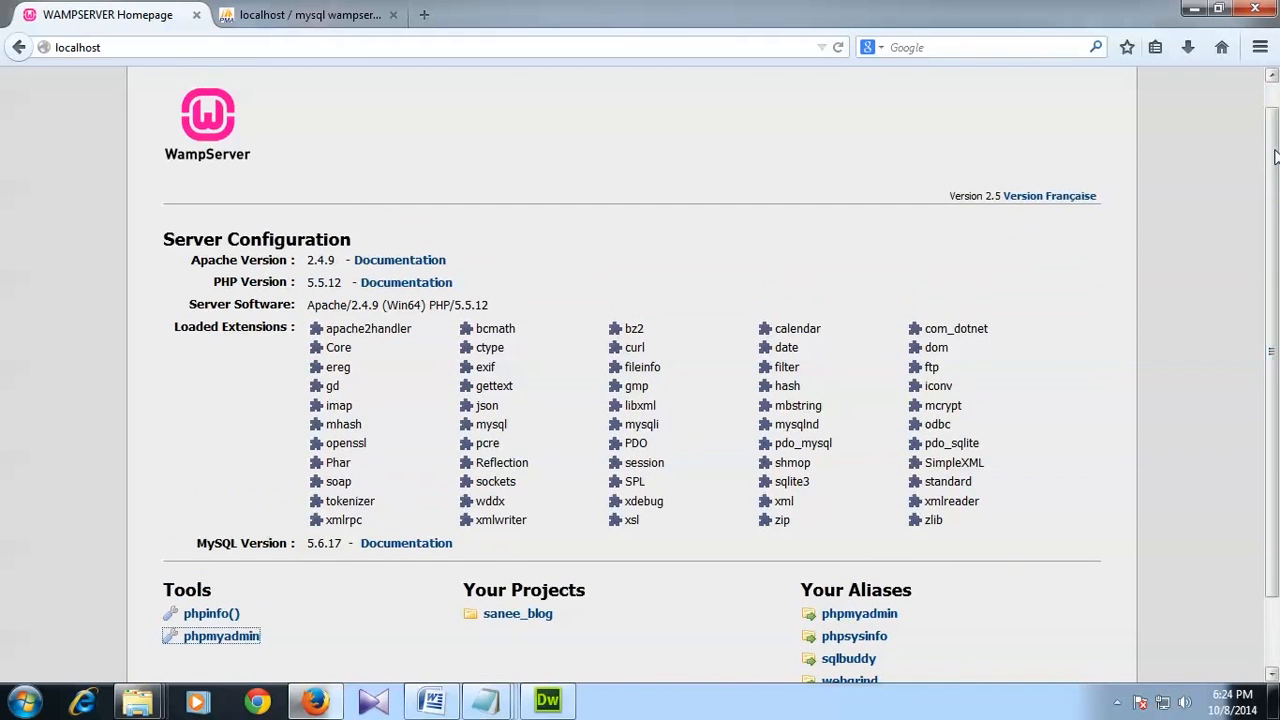
pyautogui.click(1159, 417)
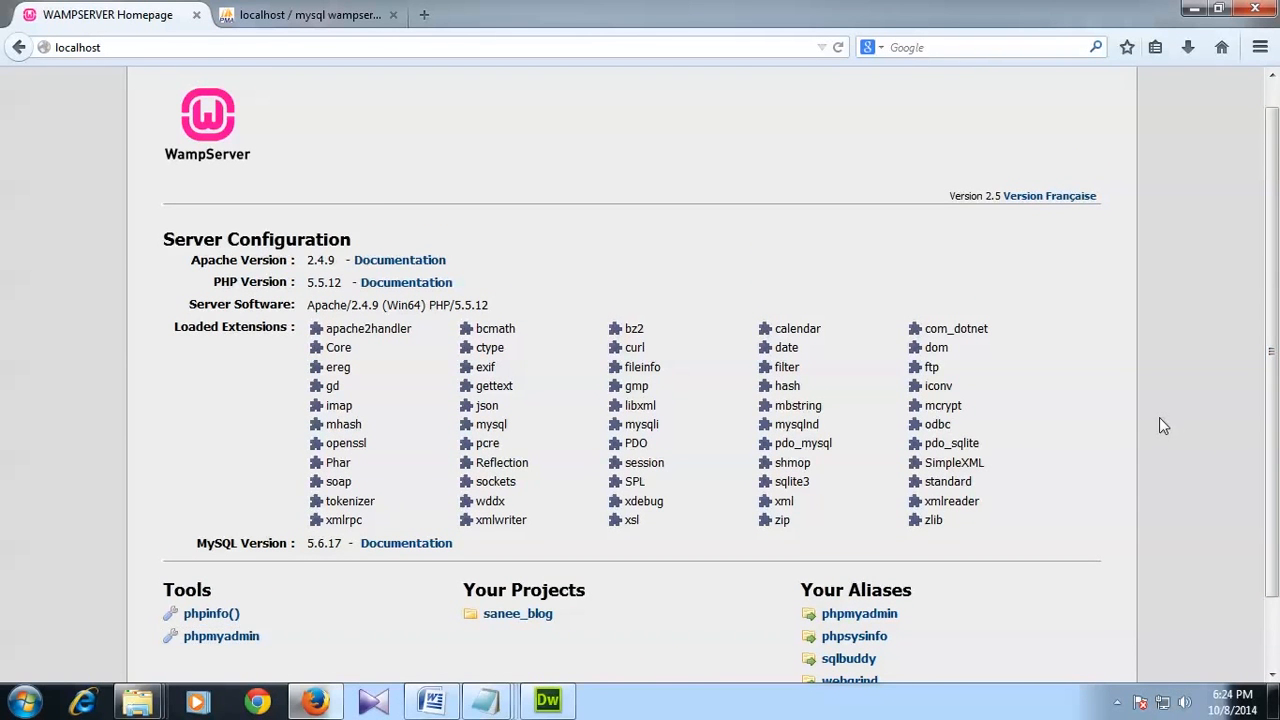
pyautogui.scroll(-1, 1159, 417)
pyautogui.scroll(2, 1150, 417)
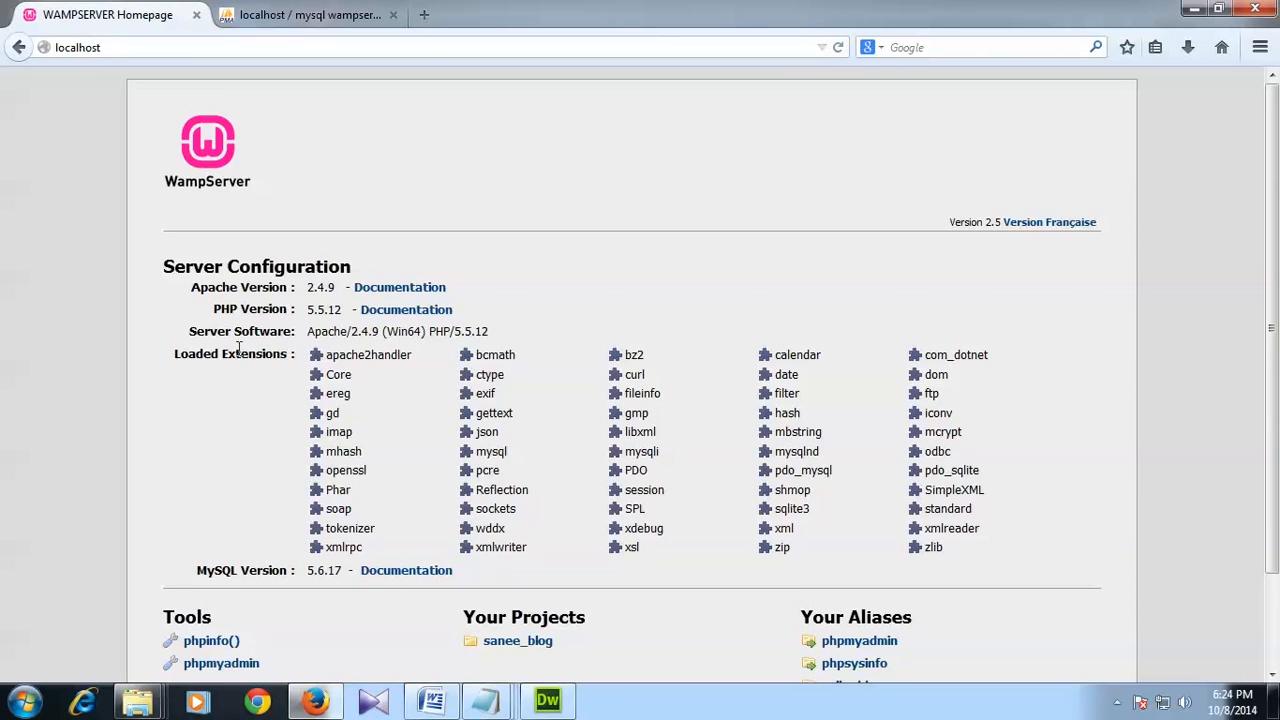
pyautogui.scroll(-2, 230, 370)
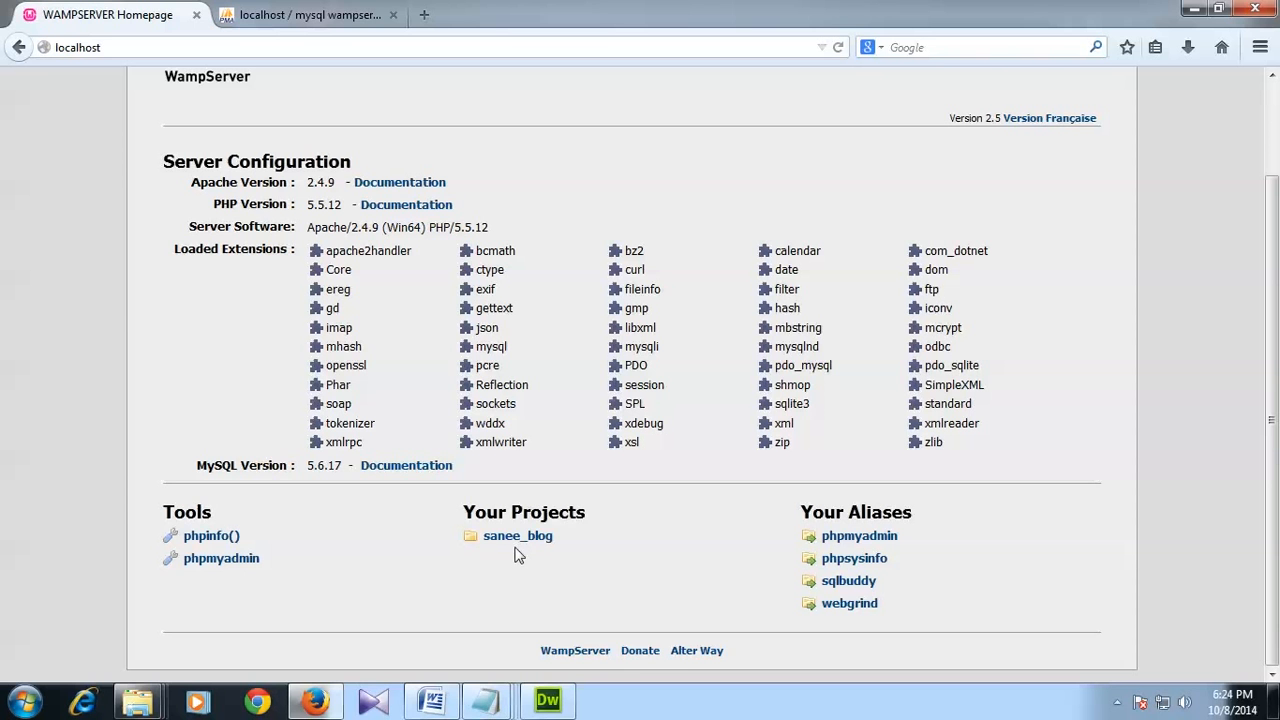
# Step: Navigate Explorer to c:\wamp\www, select sanee_blog, and place the window beside the homepage
pyautogui.moveTo(150, 708)
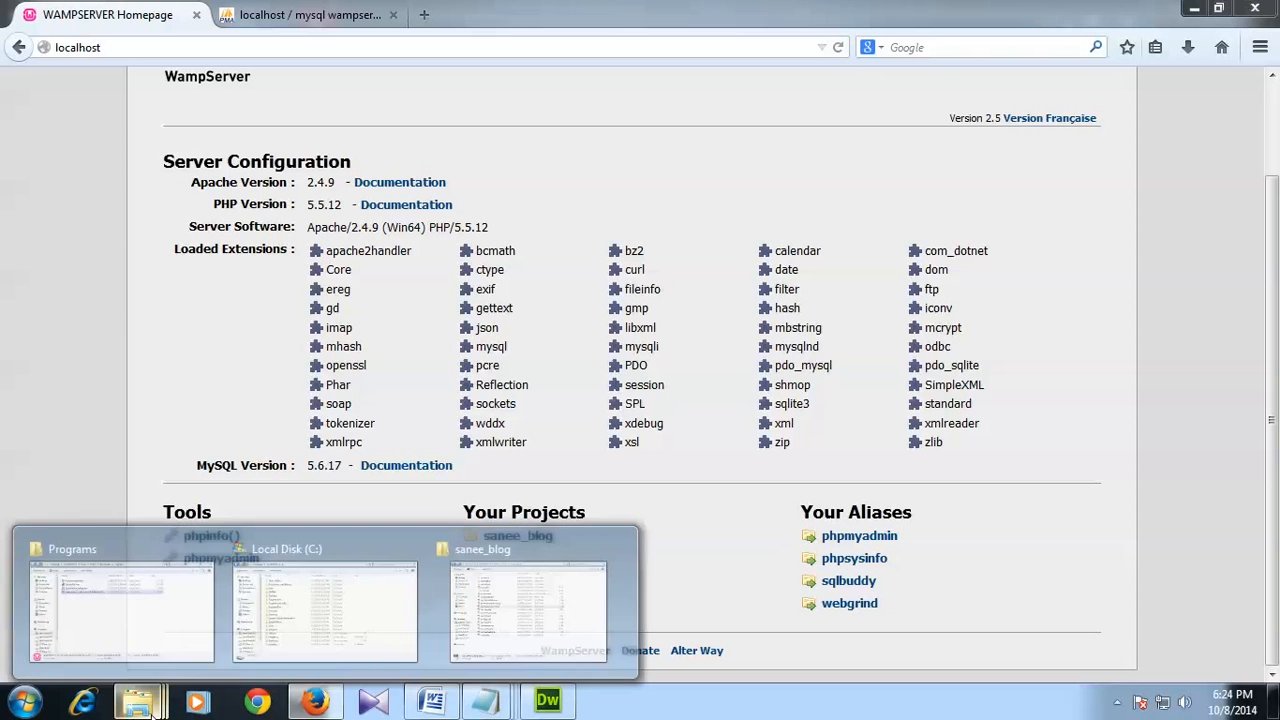
pyautogui.click(500, 606)
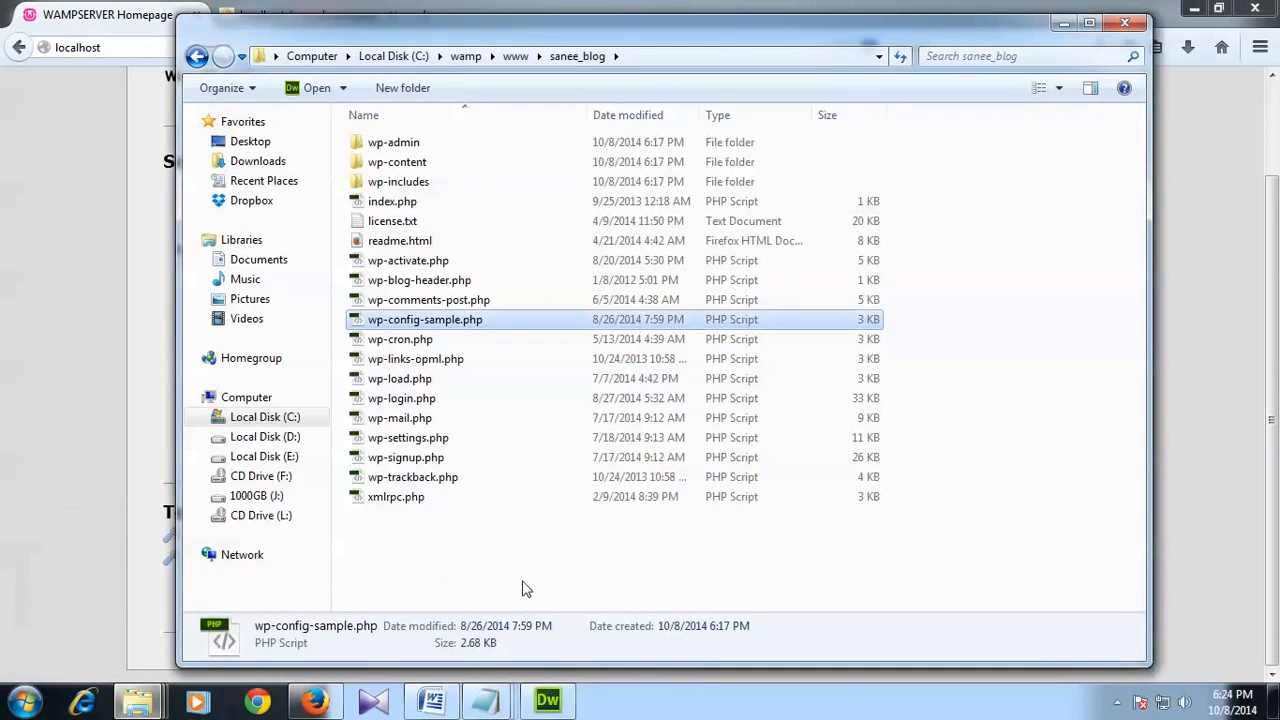
pyautogui.click(515, 56)
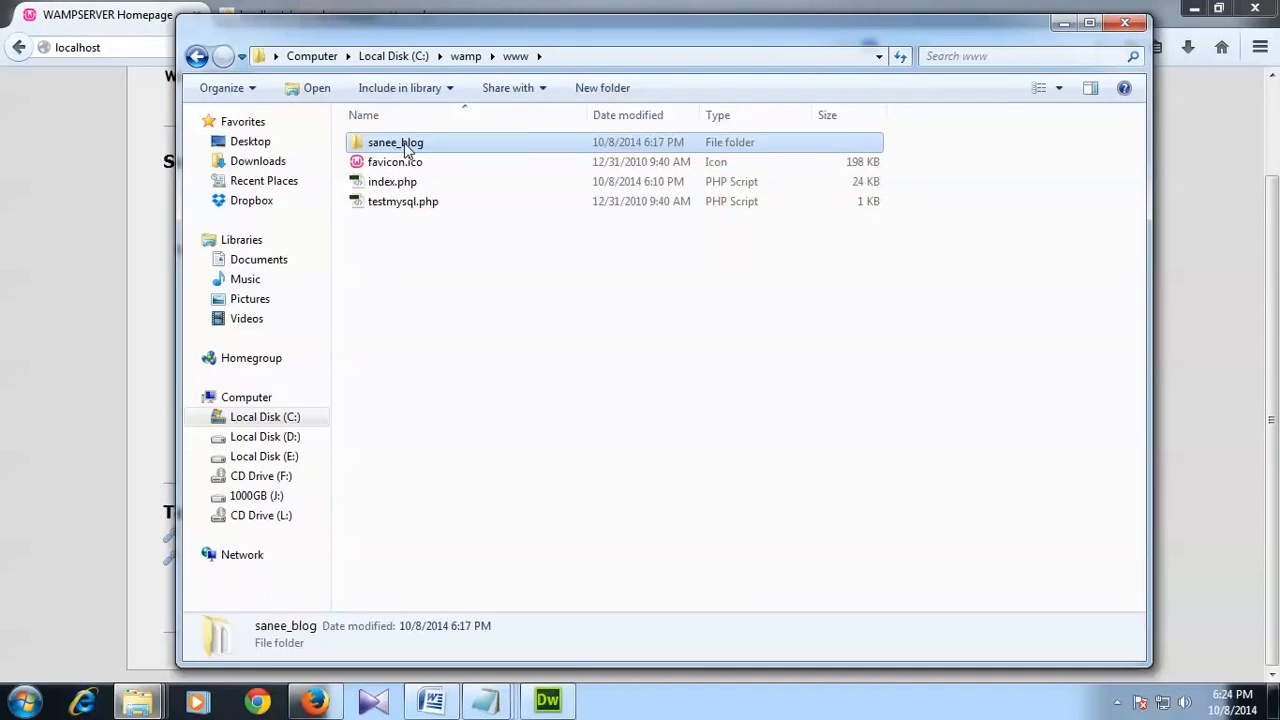
pyautogui.doubleClick(407, 148)
pyautogui.click(507, 57)
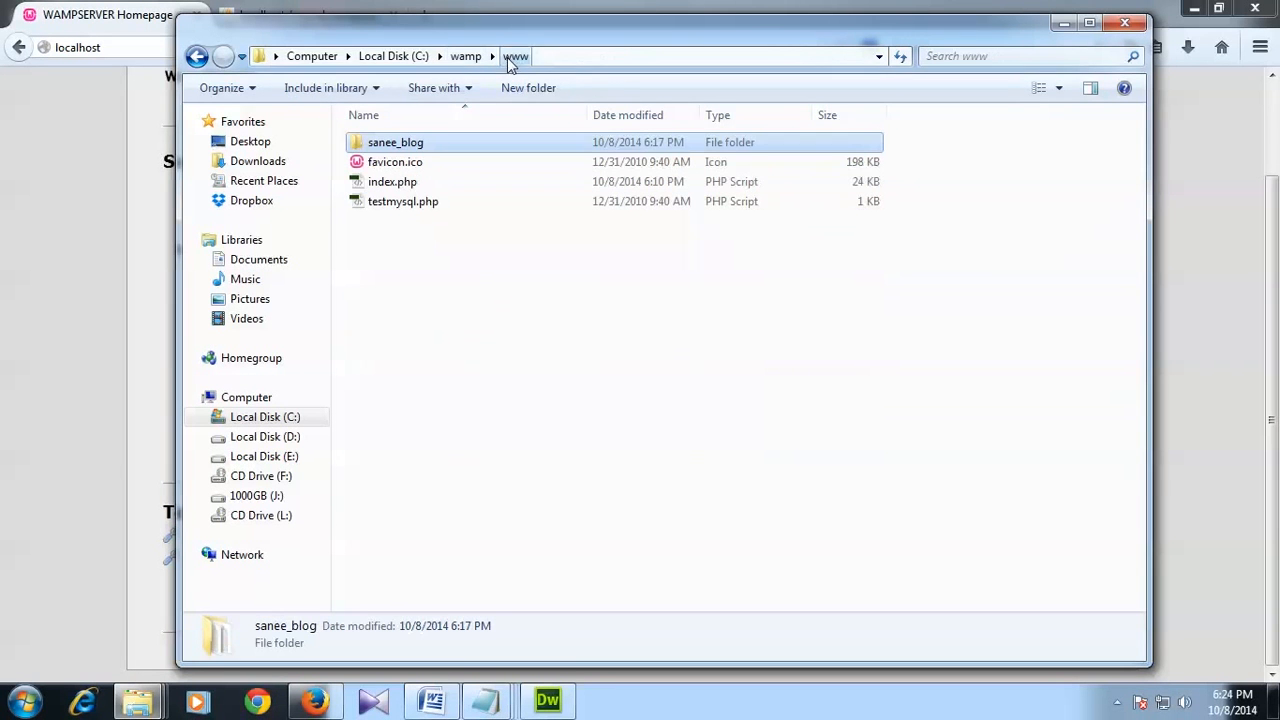
pyautogui.click(472, 57)
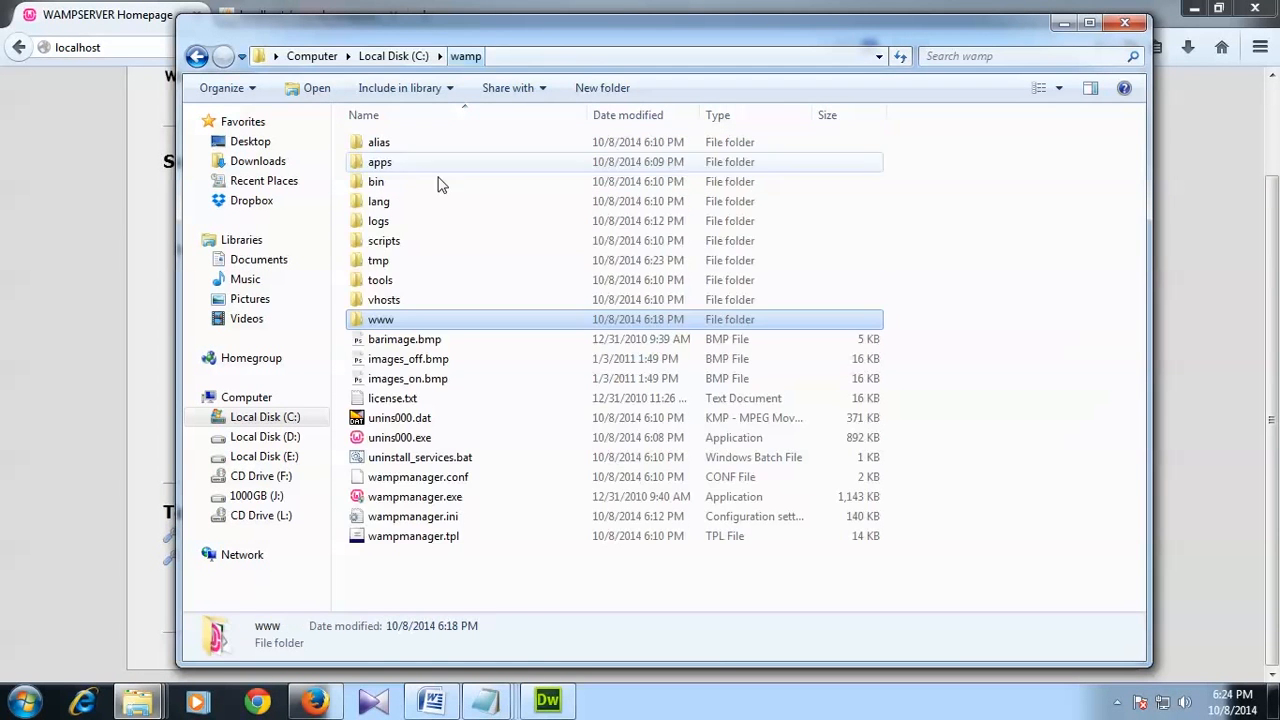
pyautogui.doubleClick(390, 322)
pyautogui.click(390, 148)
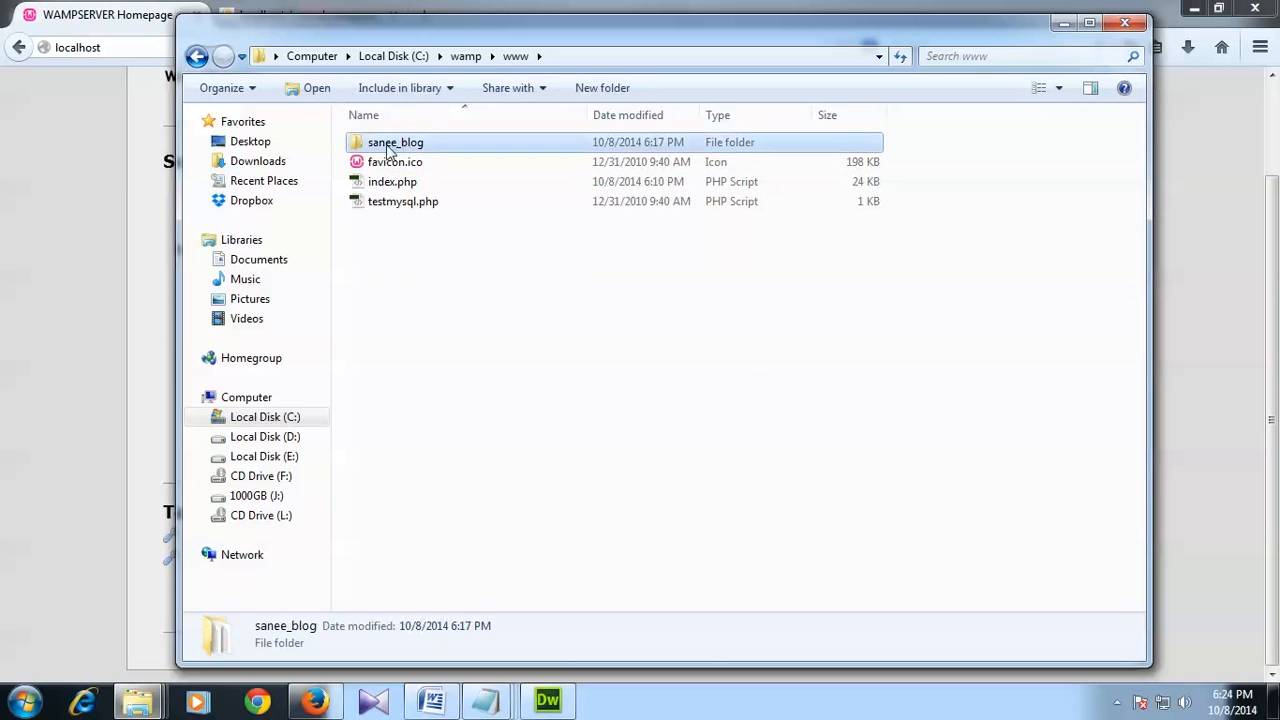
pyautogui.moveTo(455, 26); pyautogui.dragTo(912, 229)
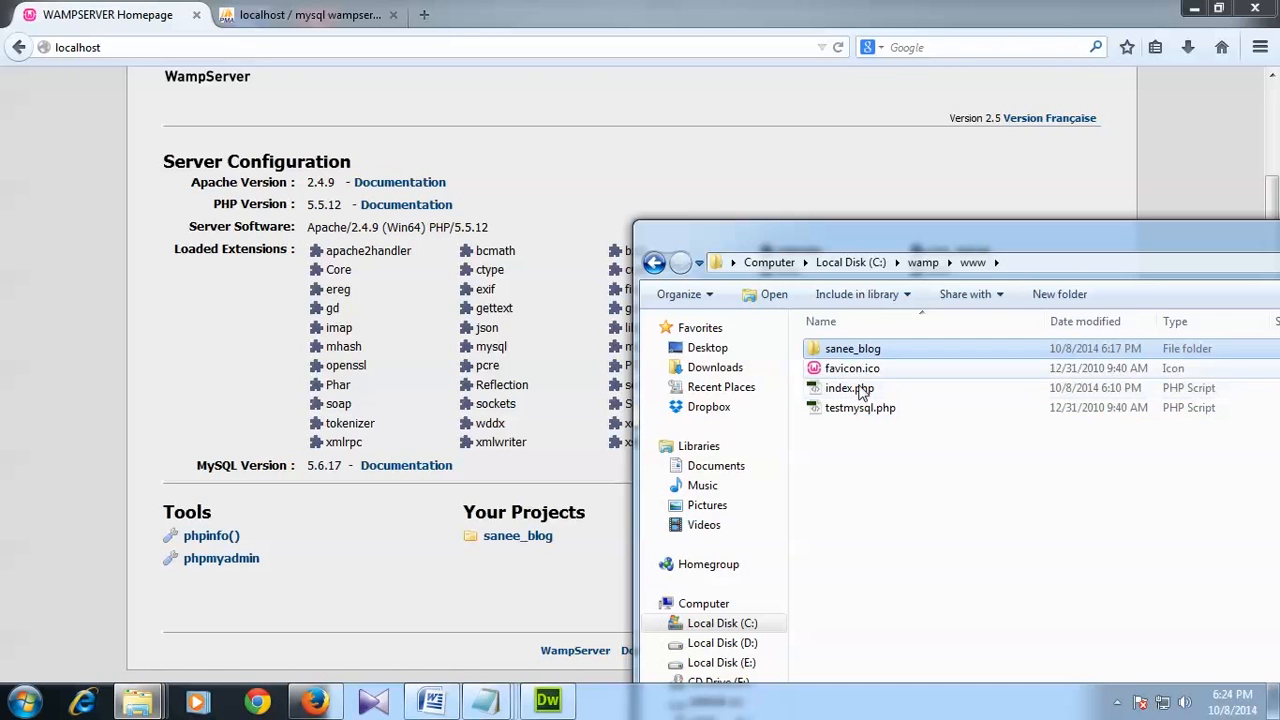
# Step: Create a folder named 123 in www and reload the homepage to see it listed
pyautogui.rightClick(908, 495)
pyautogui.moveTo(1040, 452)
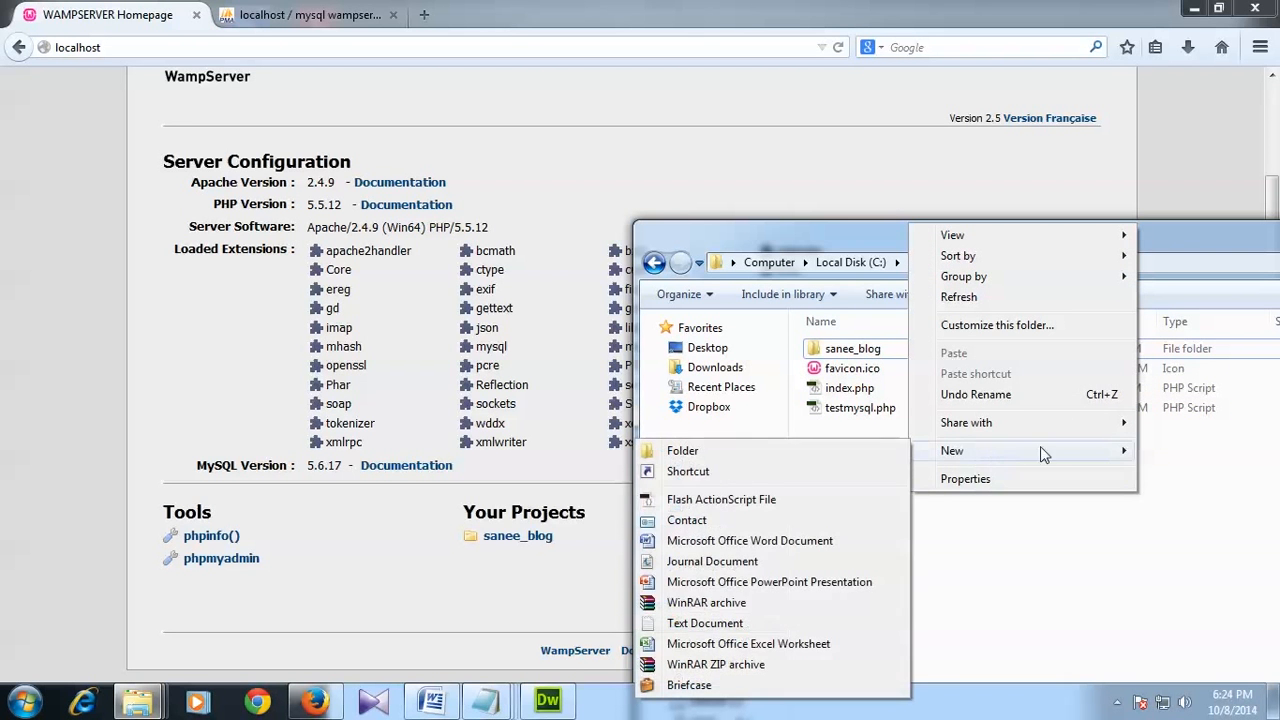
pyautogui.click(851, 451)
pyautogui.write('123')
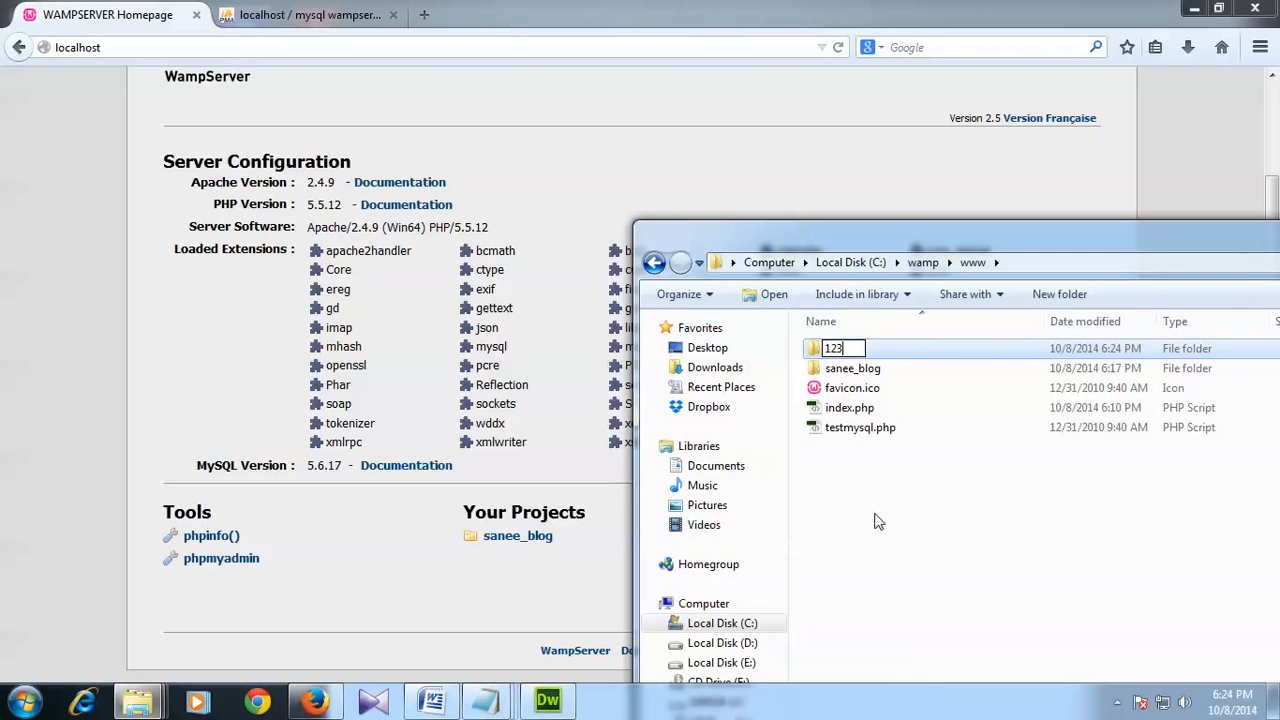
pyautogui.click(904, 584)
pyautogui.click(88, 386)
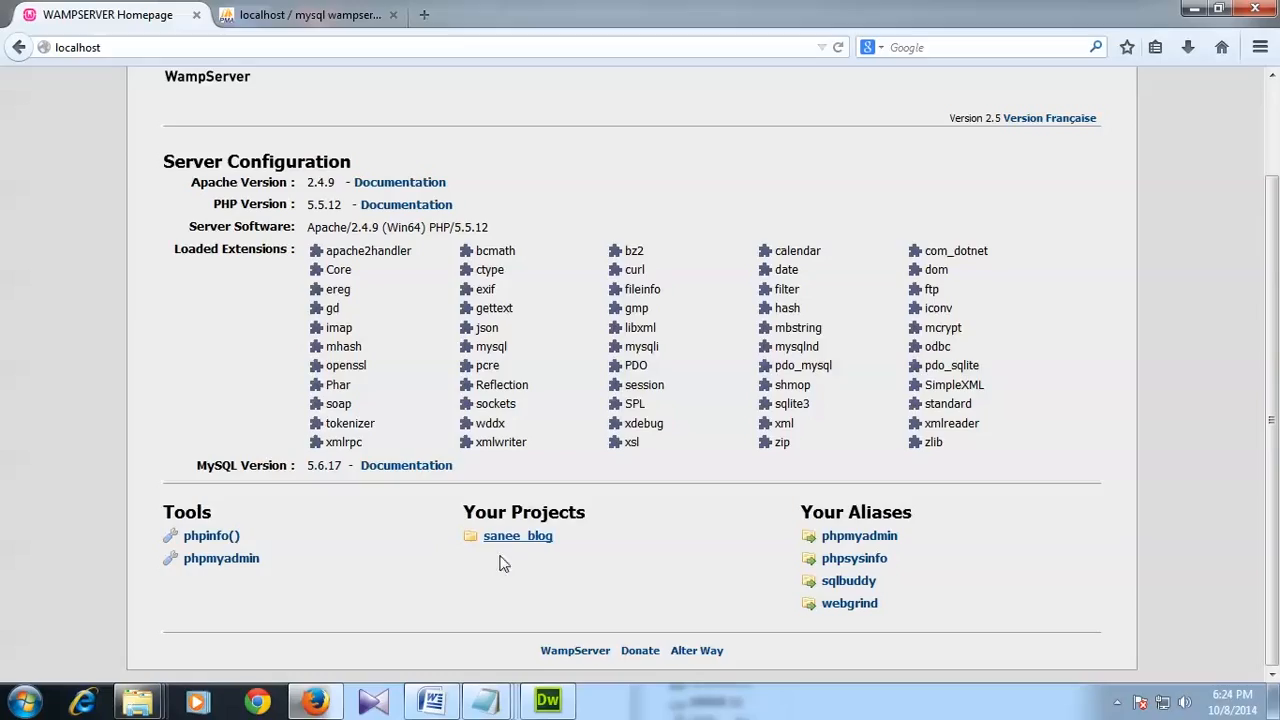
pyautogui.click(838, 47)
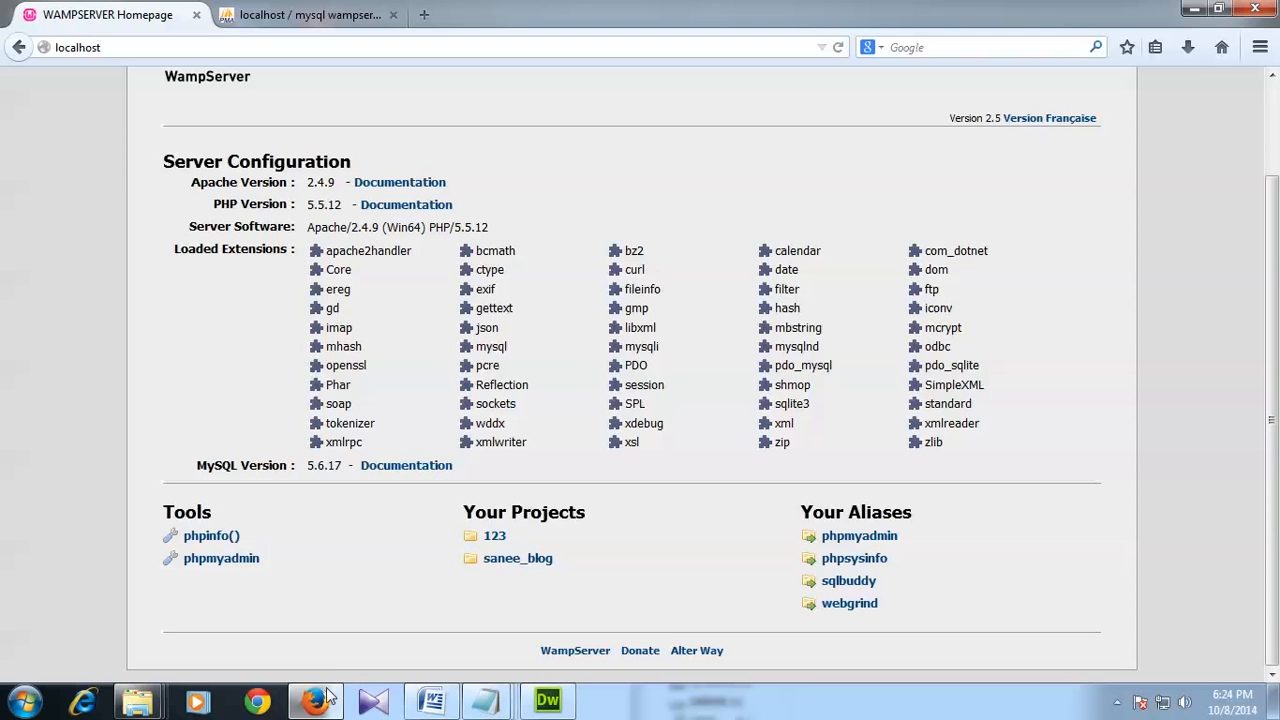
# Step: Delete the 123 folder and reload the homepage to confirm it is gone
pyautogui.moveTo(153, 710)
pyautogui.click(503, 644)
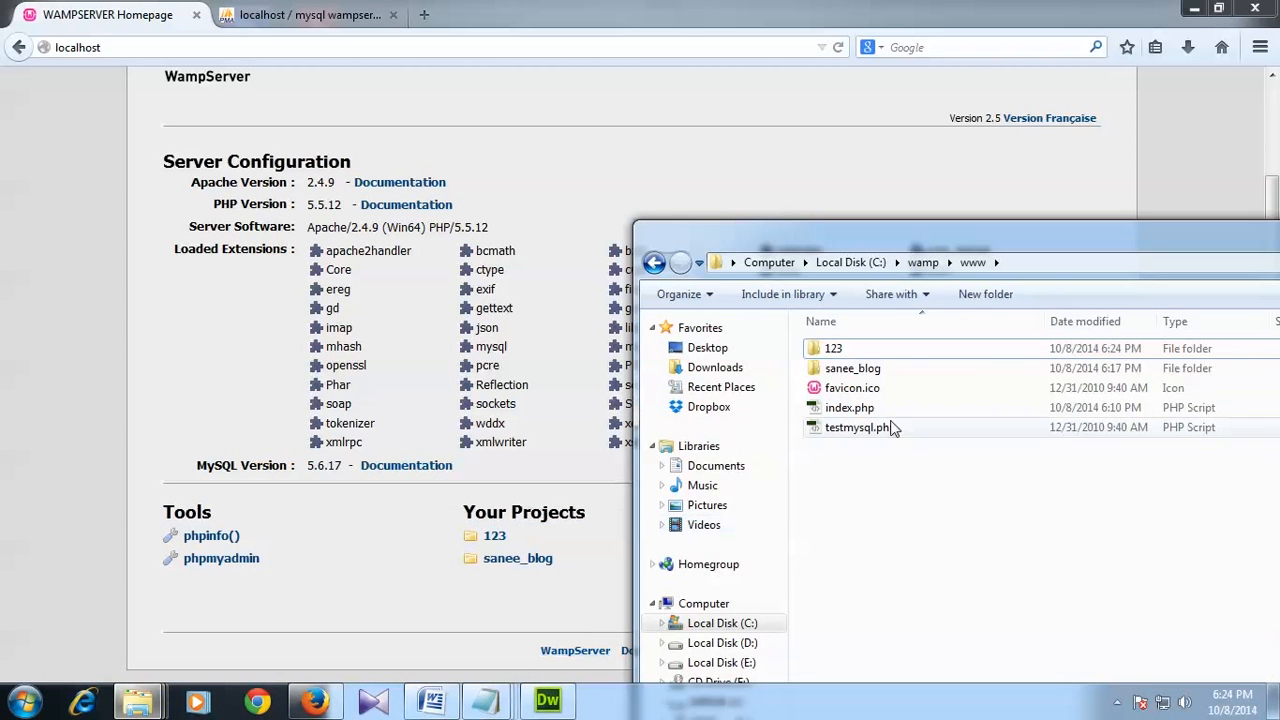
pyautogui.click(846, 350)
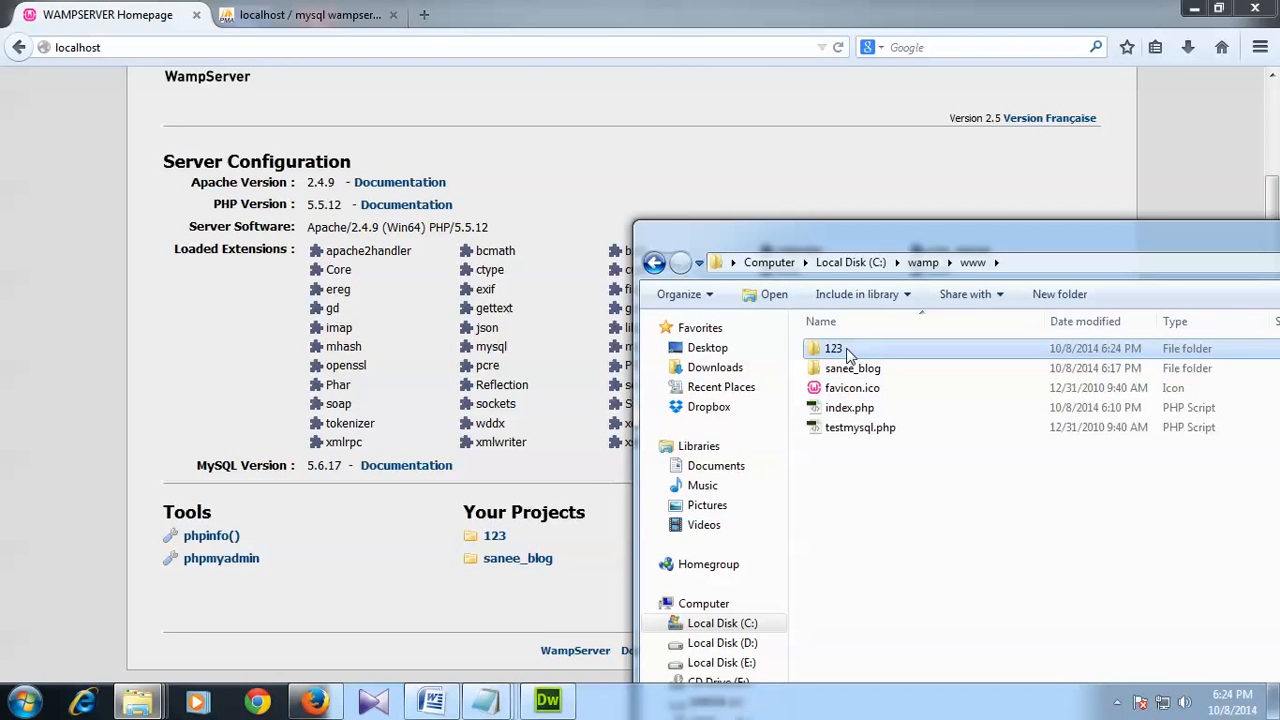
pyautogui.press('Delete')
pyautogui.press('Return')
pyautogui.click(838, 47)
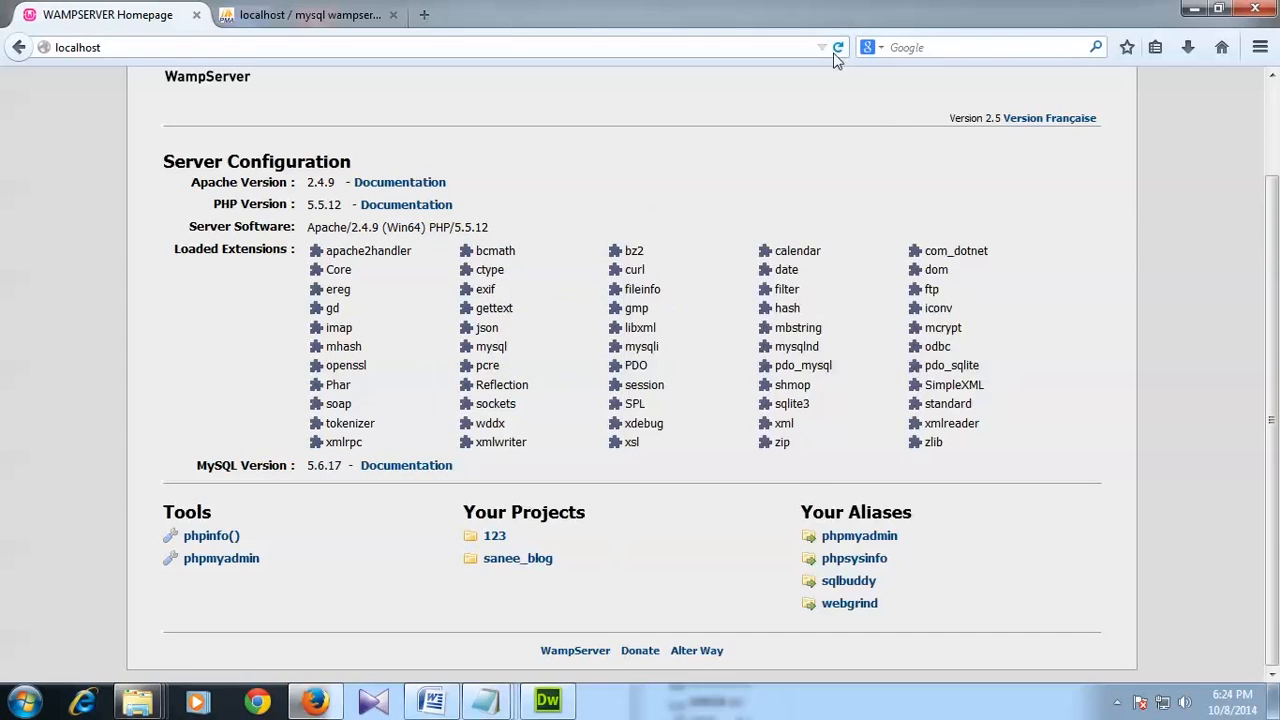
# Step: Open sanee_blog in Explorer to show the WordPress files, then minimize the window
pyautogui.moveTo(150, 700)
pyautogui.click(500, 590)
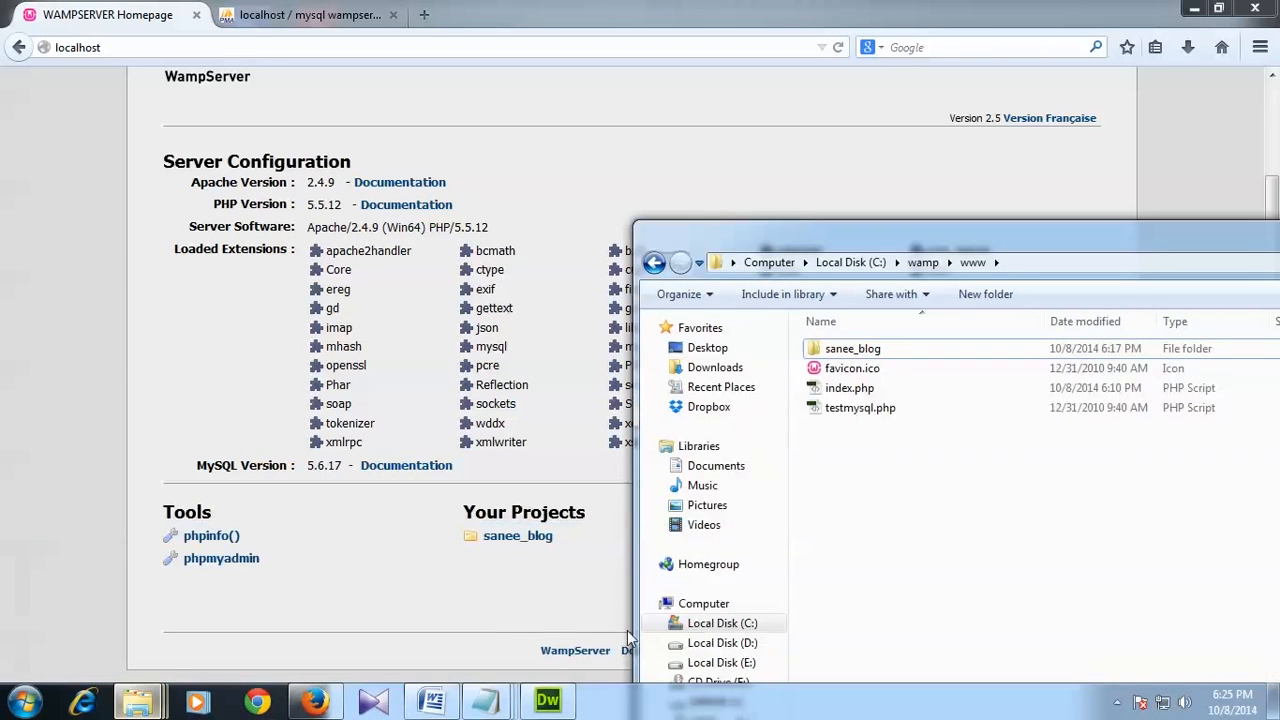
pyautogui.doubleClick(849, 357)
pyautogui.moveTo(900, 240); pyautogui.dragTo(893, 181)
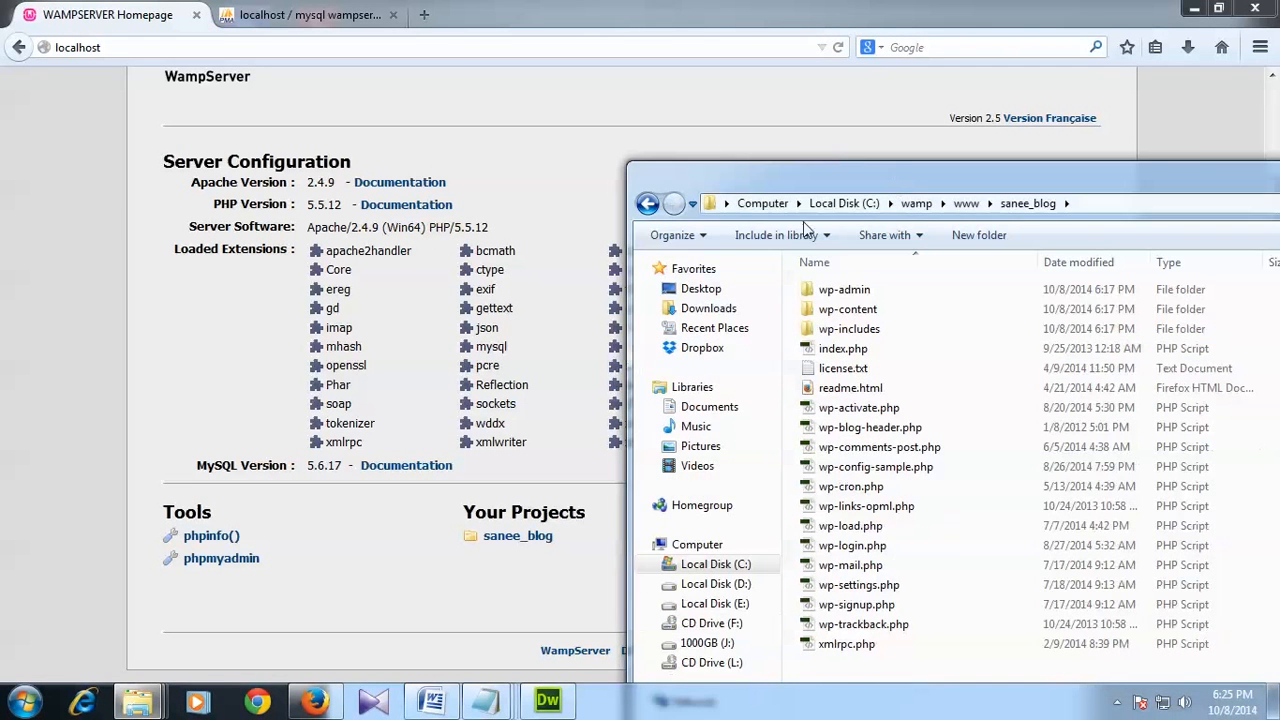
pyautogui.moveTo(1204, 187); pyautogui.dragTo(948, 160)
pyautogui.click(1009, 148)
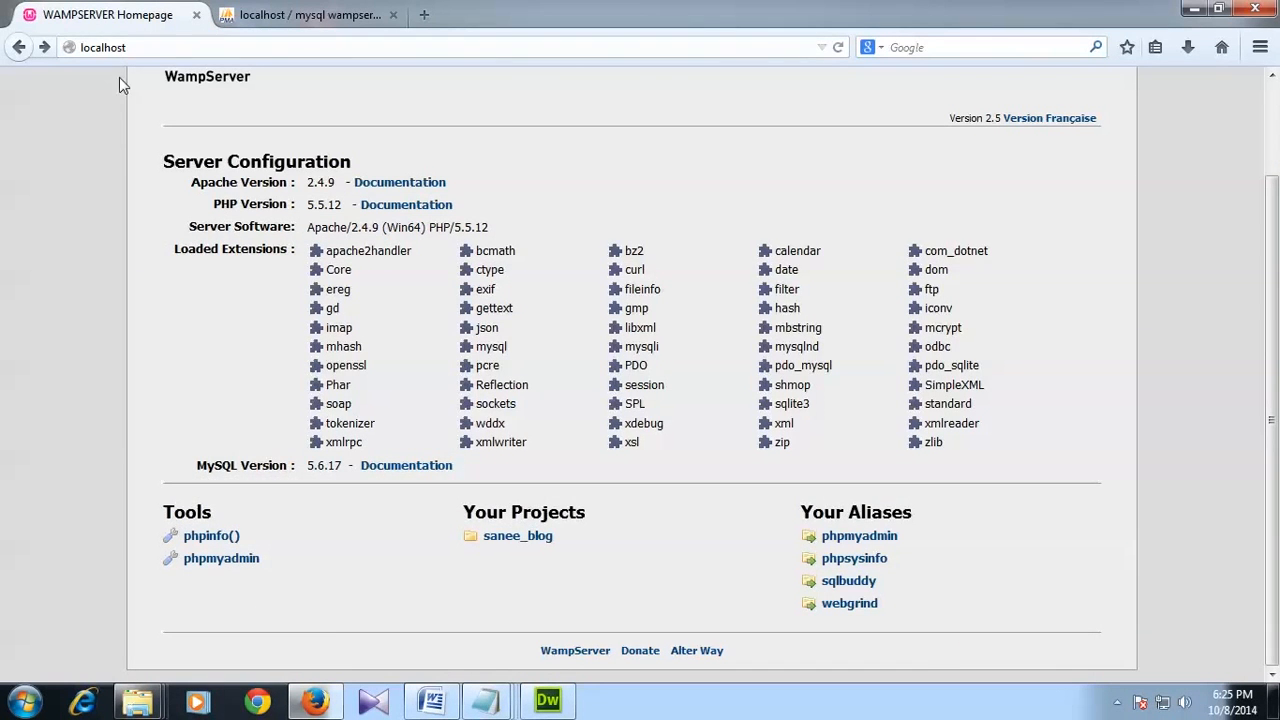
# Step: Load localhost/sanee_blog/ to reach the WordPress installation language page
pyautogui.click(166, 48)
pyautogui.click(182, 48)
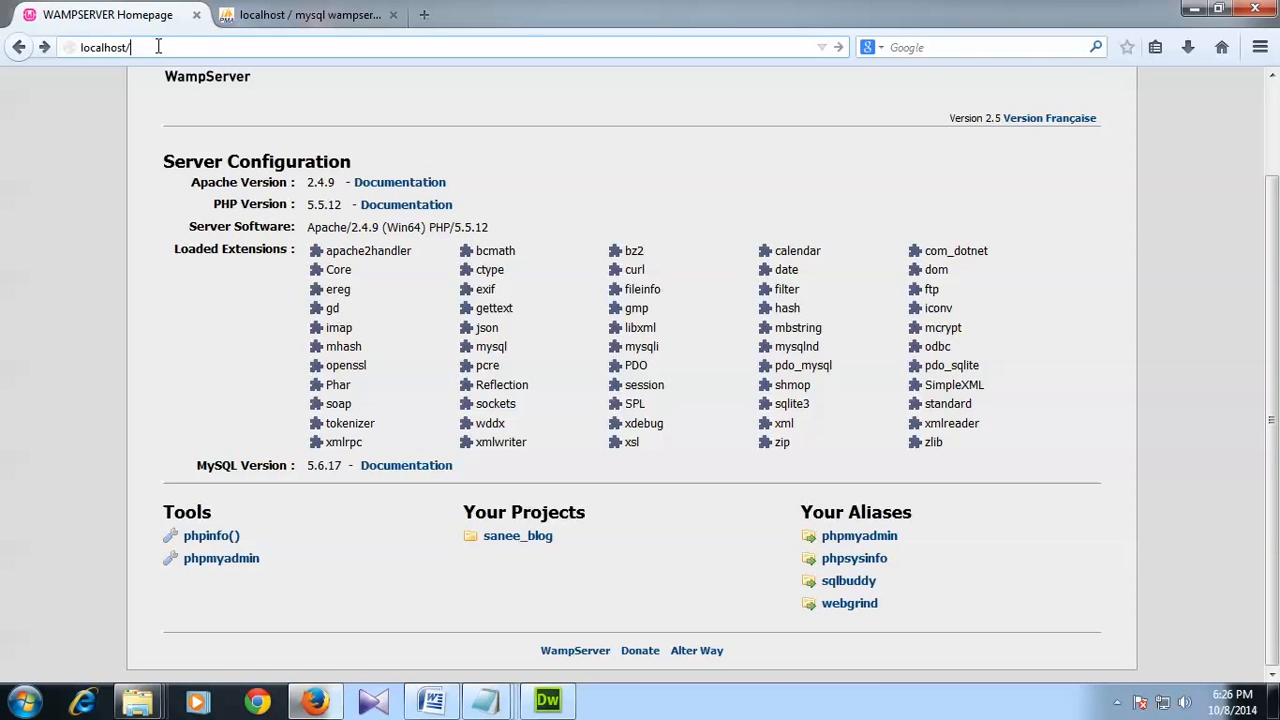
pyautogui.write('/sanee')
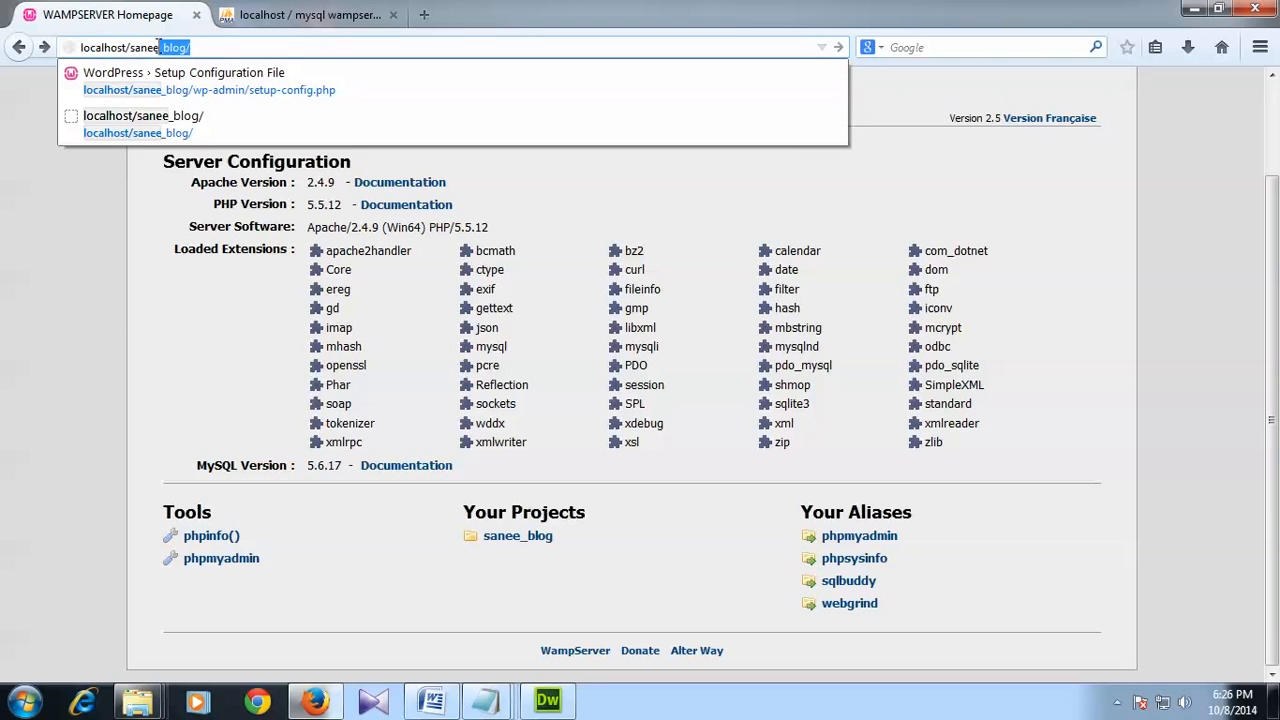
pyautogui.write('_blog/')
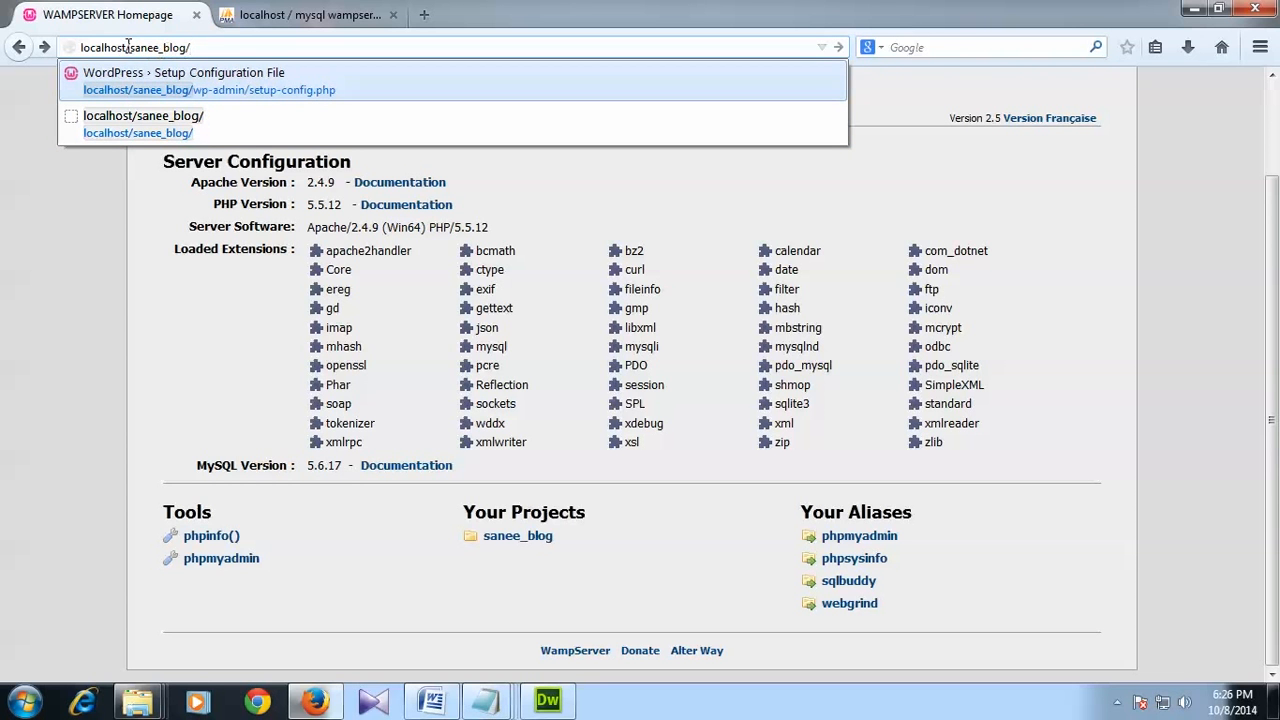
pyautogui.press('Return')
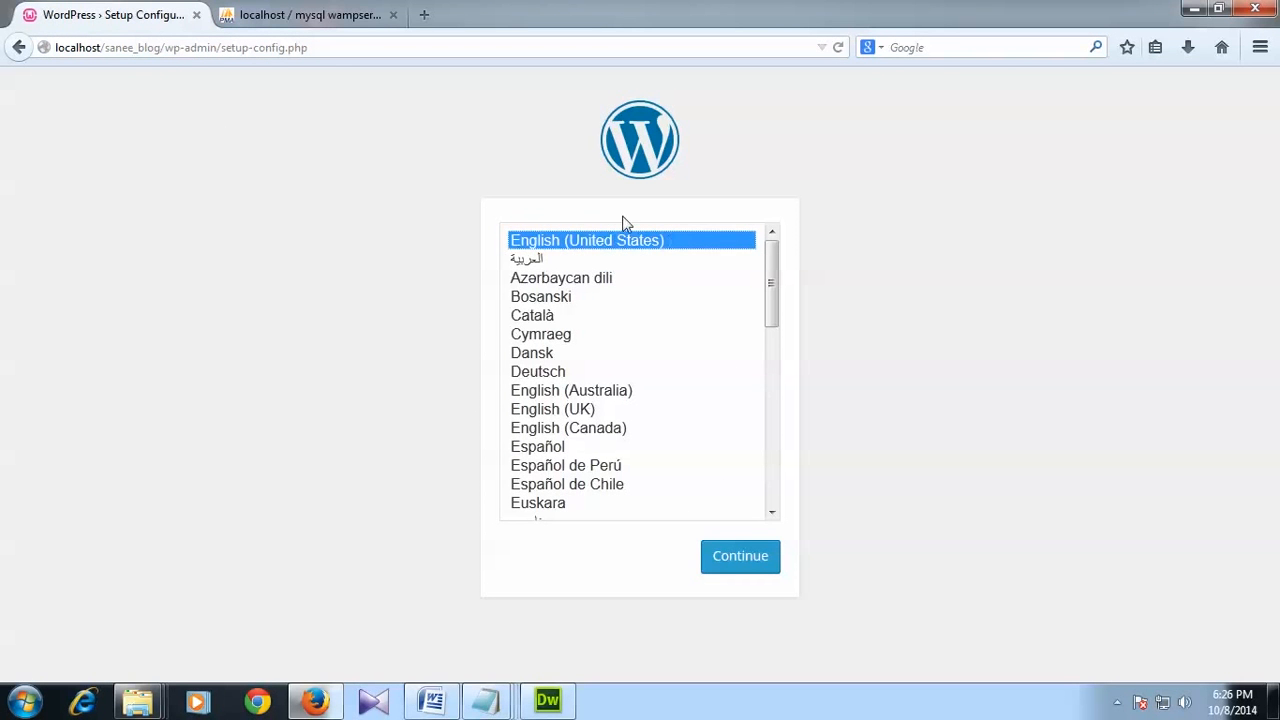
# Step: Continue with English (United States) and review the database requirements on the welcome page
pyautogui.click(746, 558)
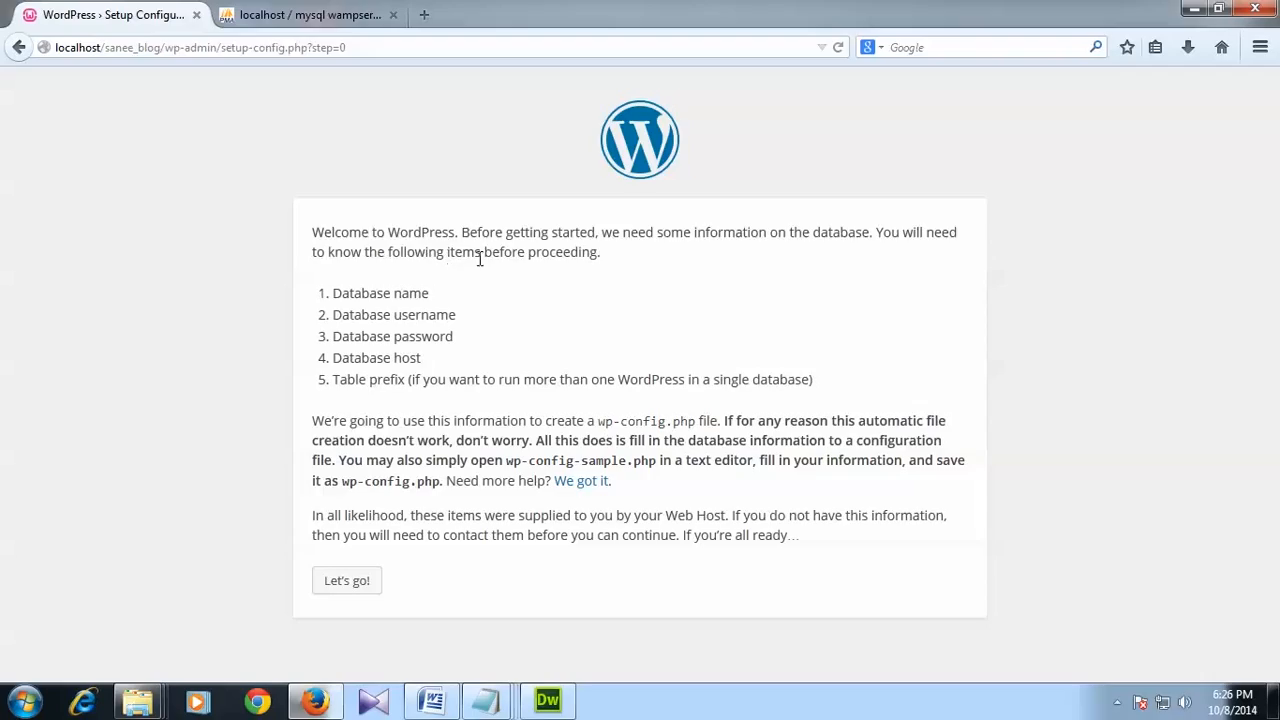
pyautogui.moveTo(484, 256); pyautogui.dragTo(624, 275)
pyautogui.click(626, 276)
pyautogui.moveTo(333, 293); pyautogui.dragTo(430, 293)
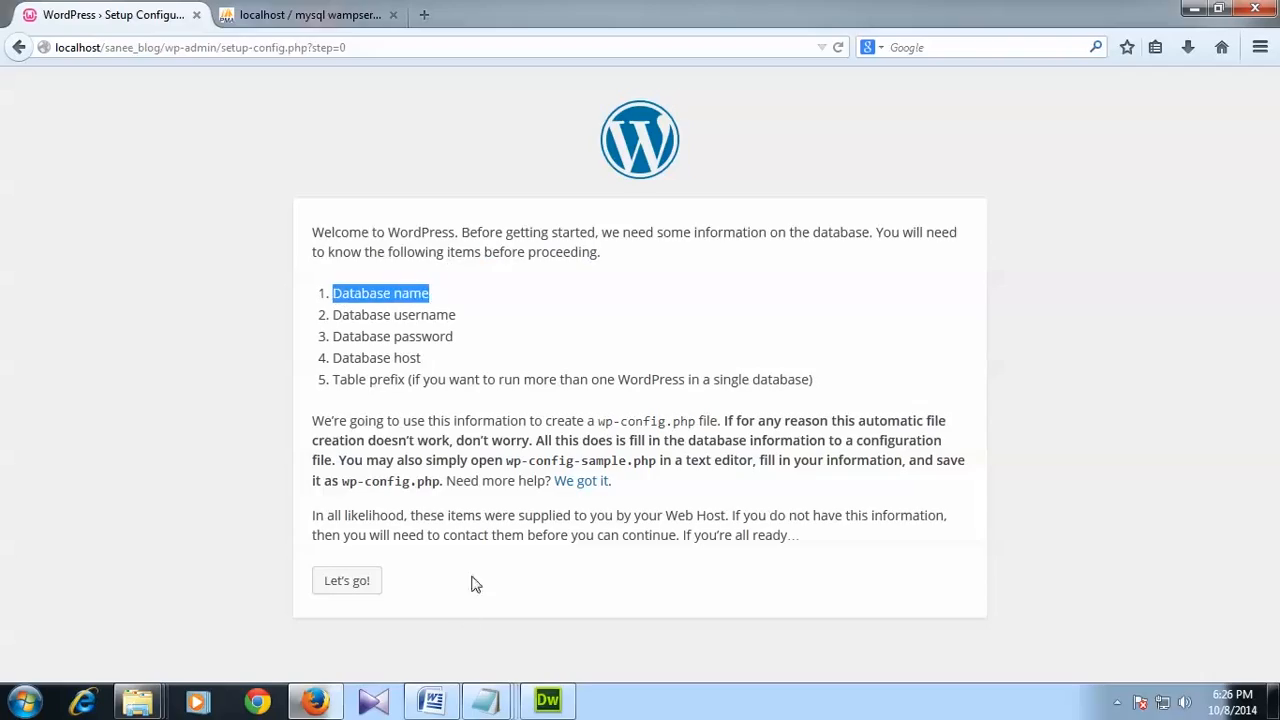
# Step: Place the Notepad notes beside WordPress and label the first line 'database name : sanee_db'
pyautogui.click(487, 700)
pyautogui.click(696, 610)
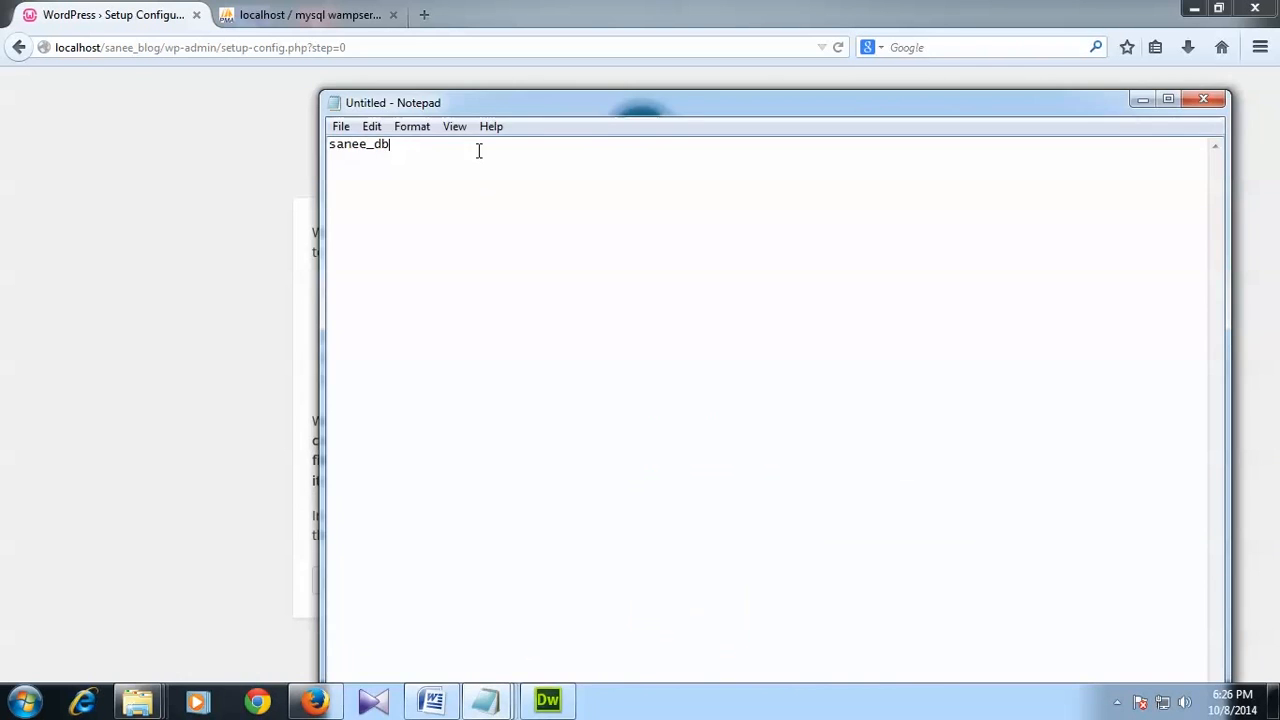
pyautogui.moveTo(466, 108); pyautogui.dragTo(786, 214)
pyautogui.click(645, 252)
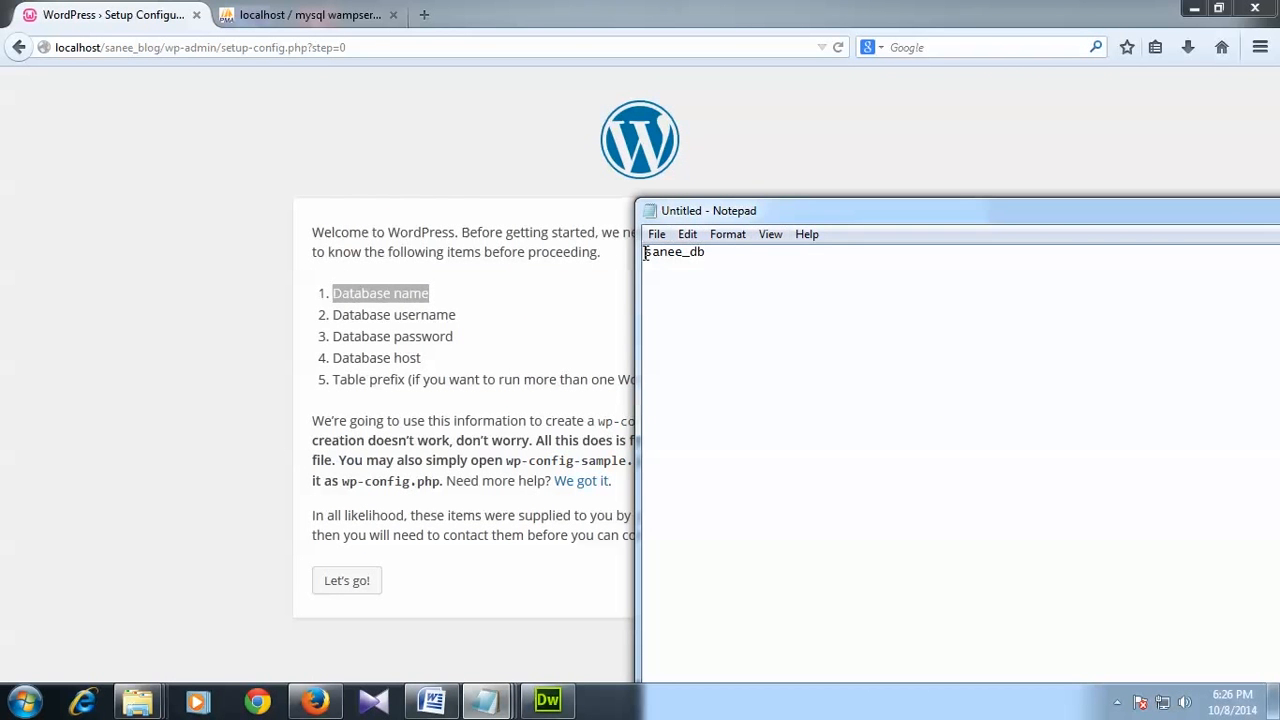
pyautogui.write('database name :')
pyautogui.press('Return')
# Step: Add lines for username root, a blank password and database host localhost to the notes
pyautogui.write('username ')
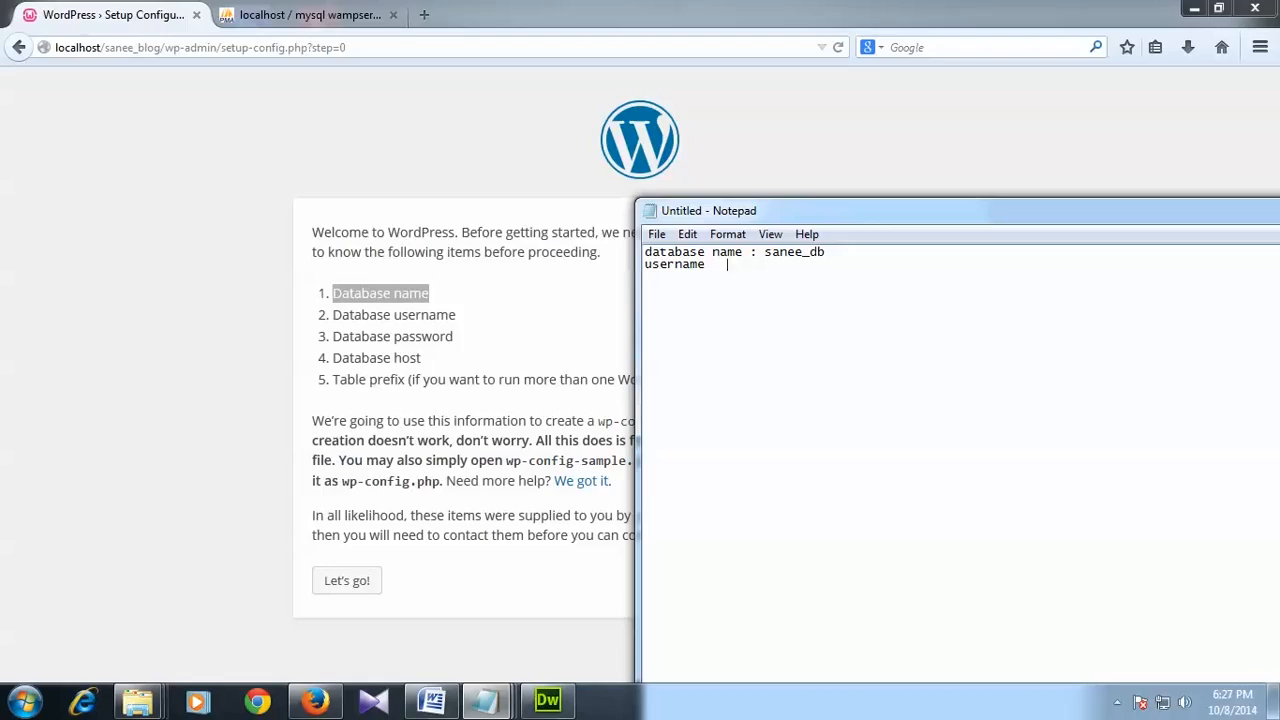
pyautogui.write('     : root ')
pyautogui.write('password       :')
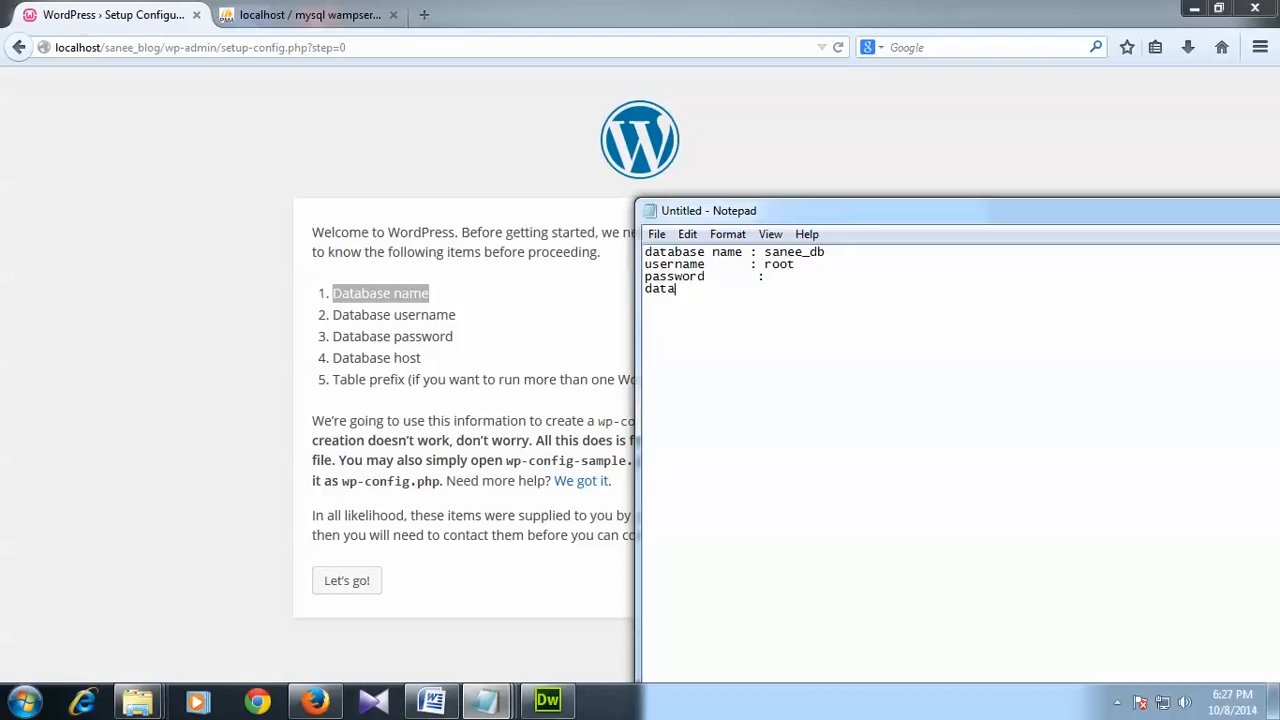
pyautogui.write('base host  : localhost')
pyautogui.press('BackSpace')
pyautogui.press('BackSpace')
pyautogui.press('BackSpace')
pyautogui.write('host')
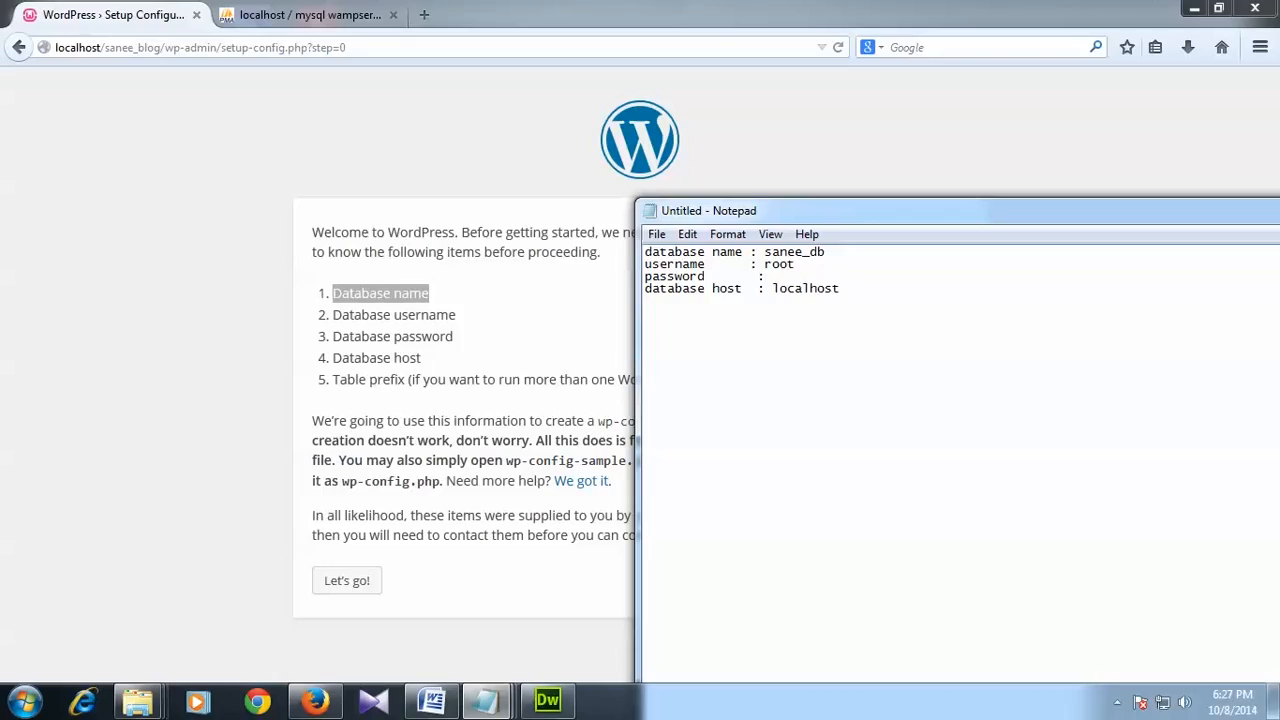
pyautogui.moveTo(840, 292); pyautogui.dragTo(644, 250)
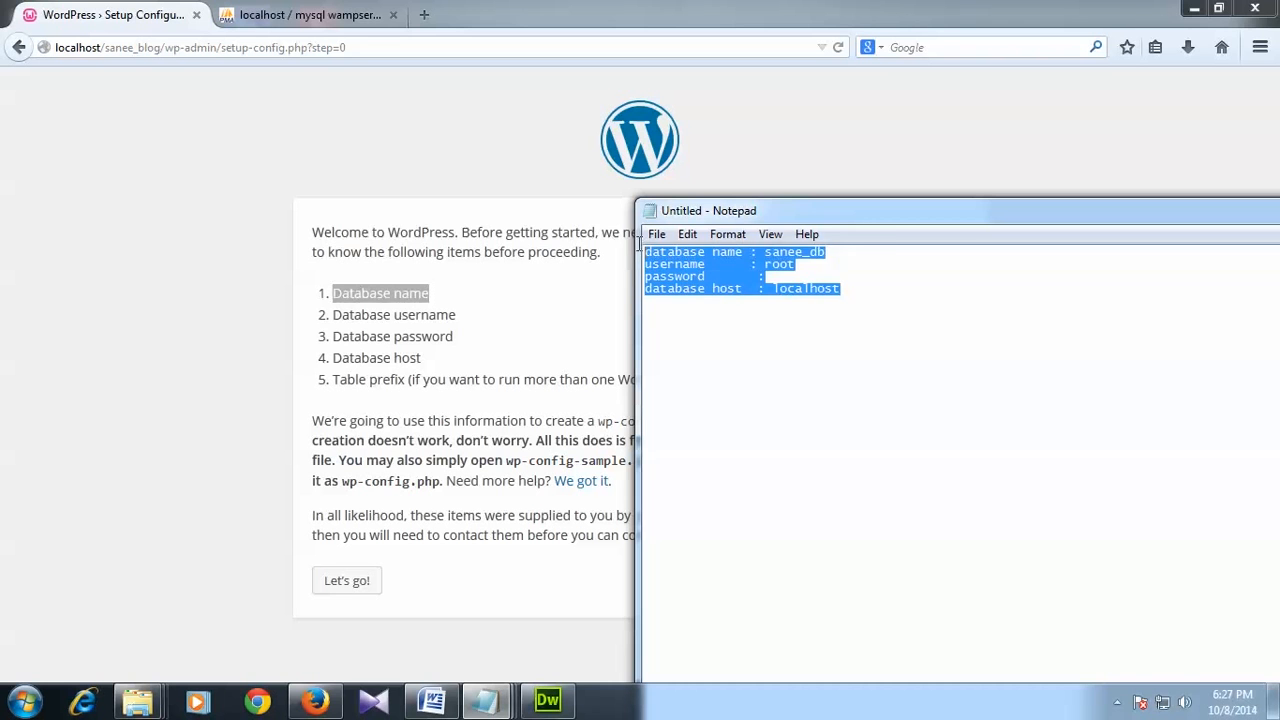
pyautogui.click(180, 379)
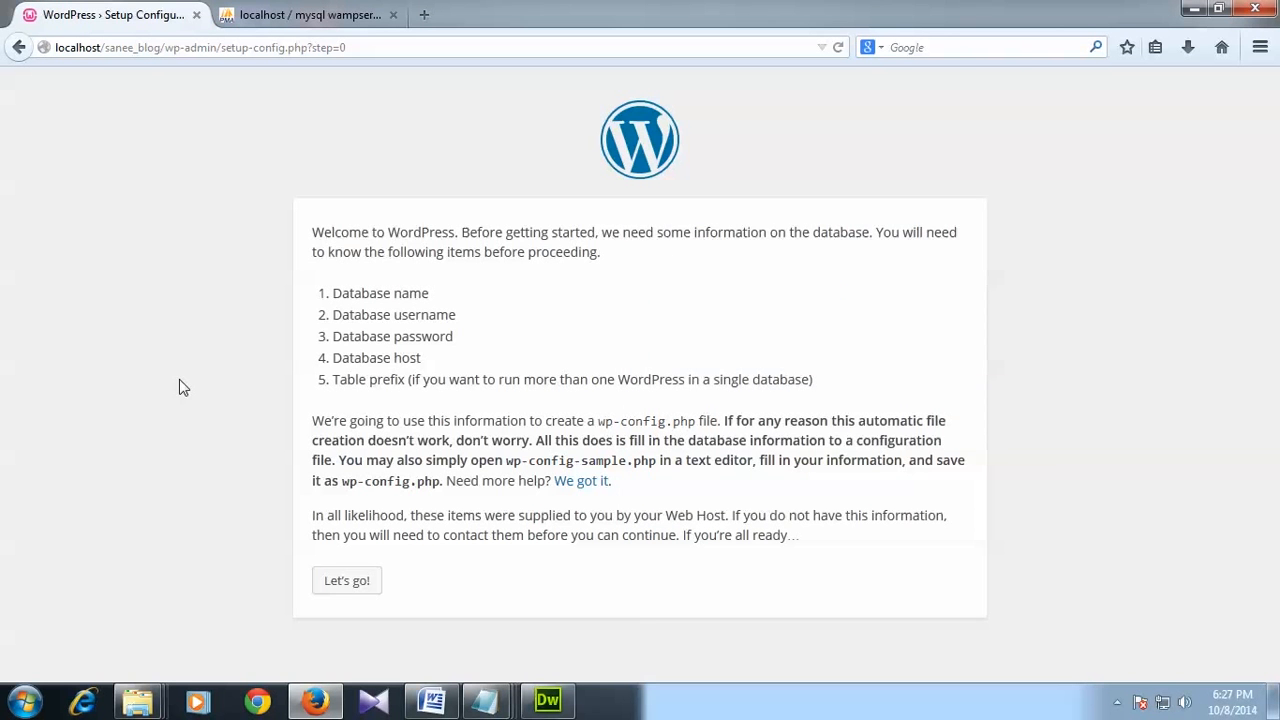
pyautogui.click(346, 581)
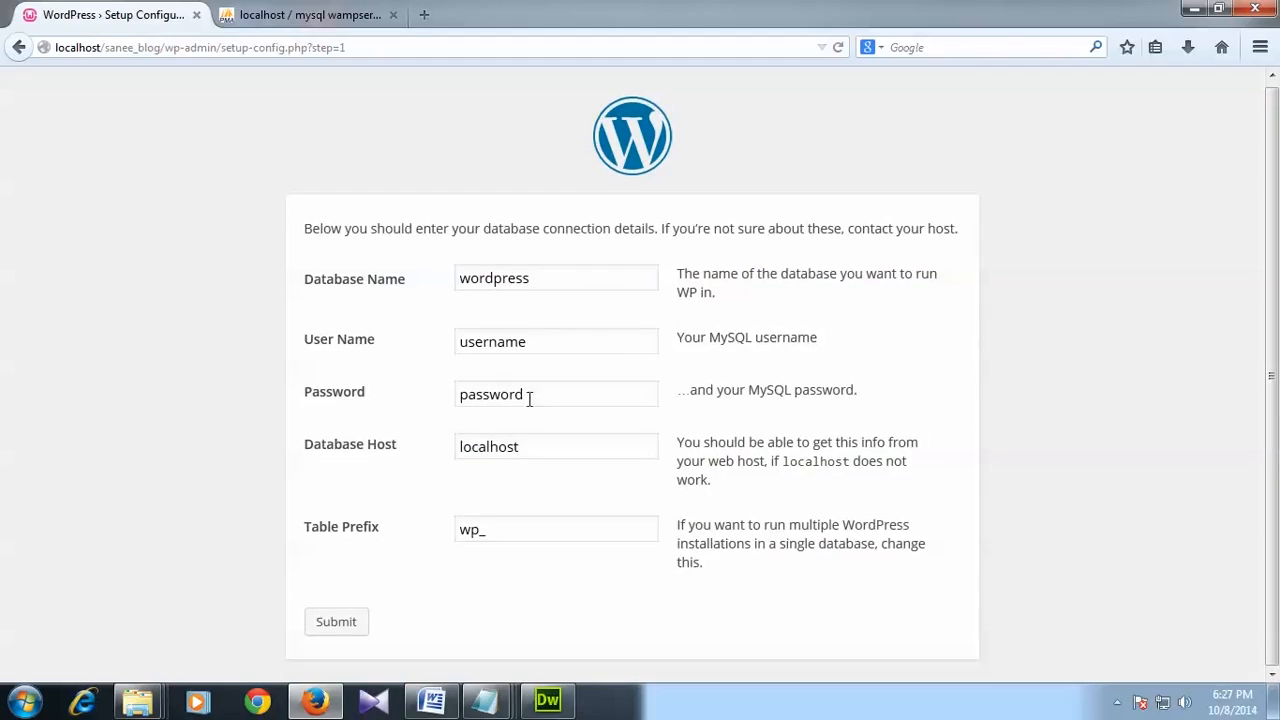
pyautogui.click(564, 280)
pyautogui.click(553, 700)
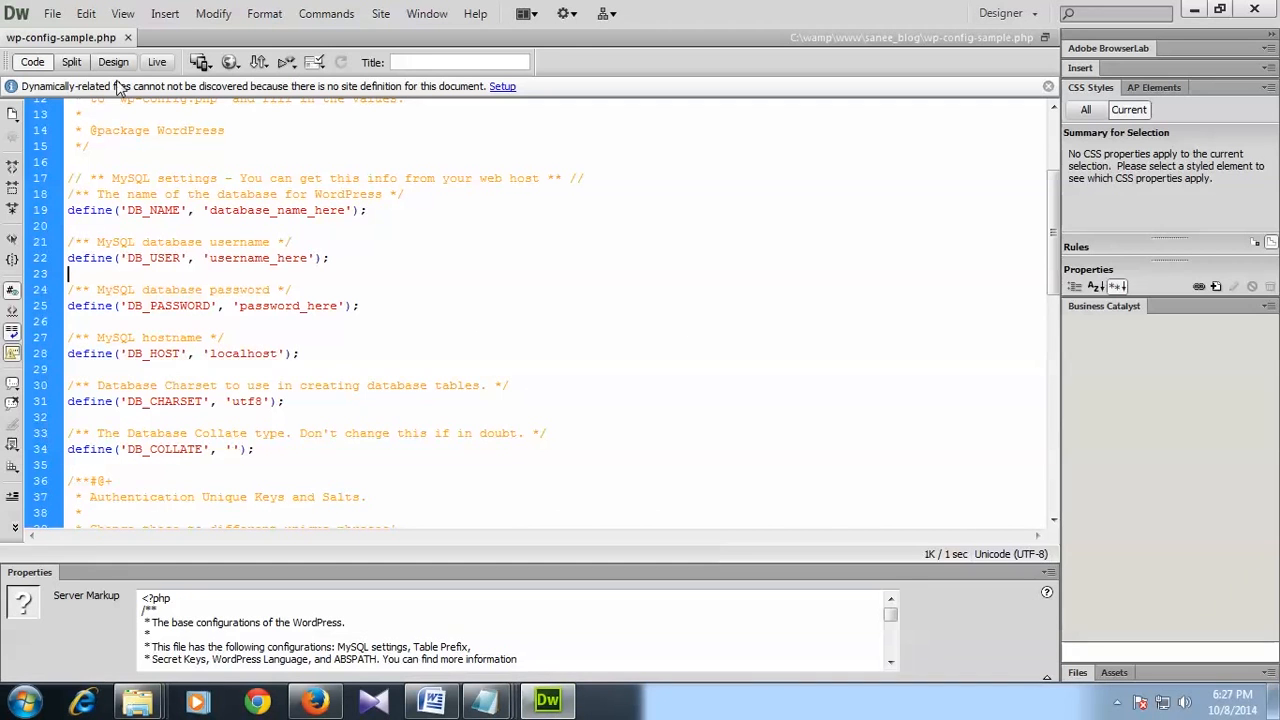
pyautogui.click(127, 37)
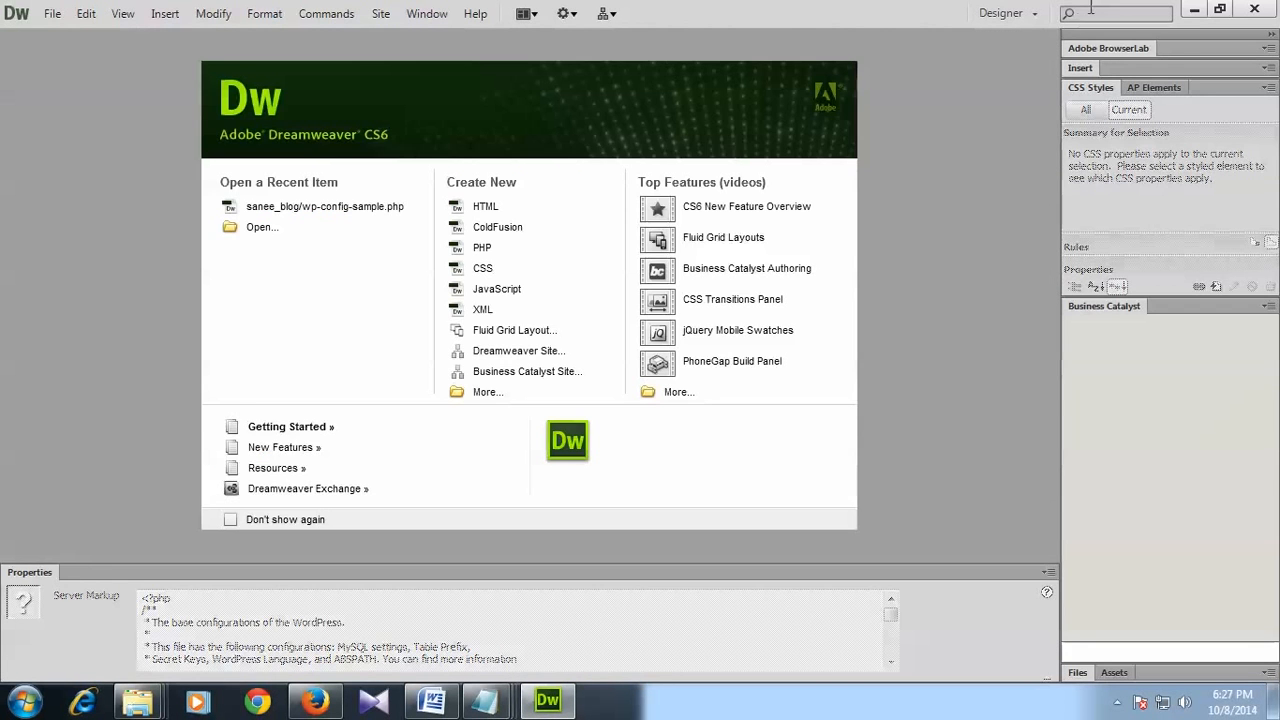
pyautogui.click(1194, 9)
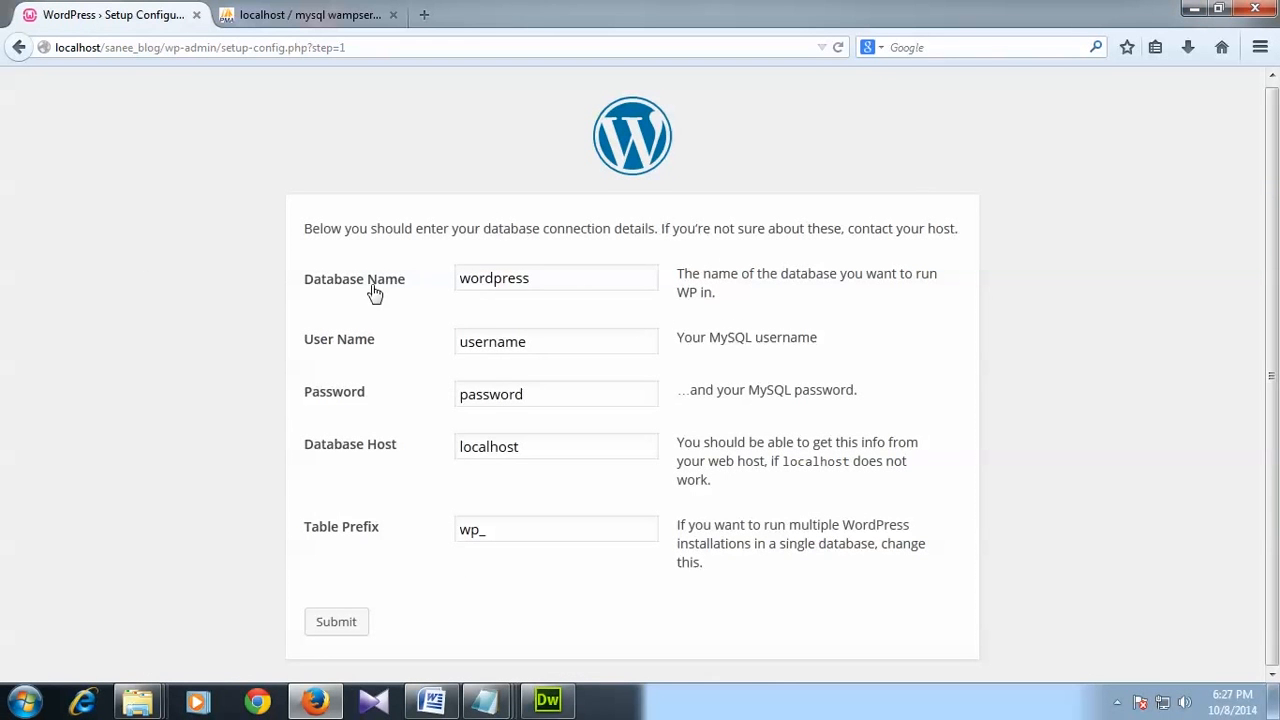
pyautogui.moveTo(551, 277); pyautogui.dragTo(406, 277)
pyautogui.moveTo(487, 690)
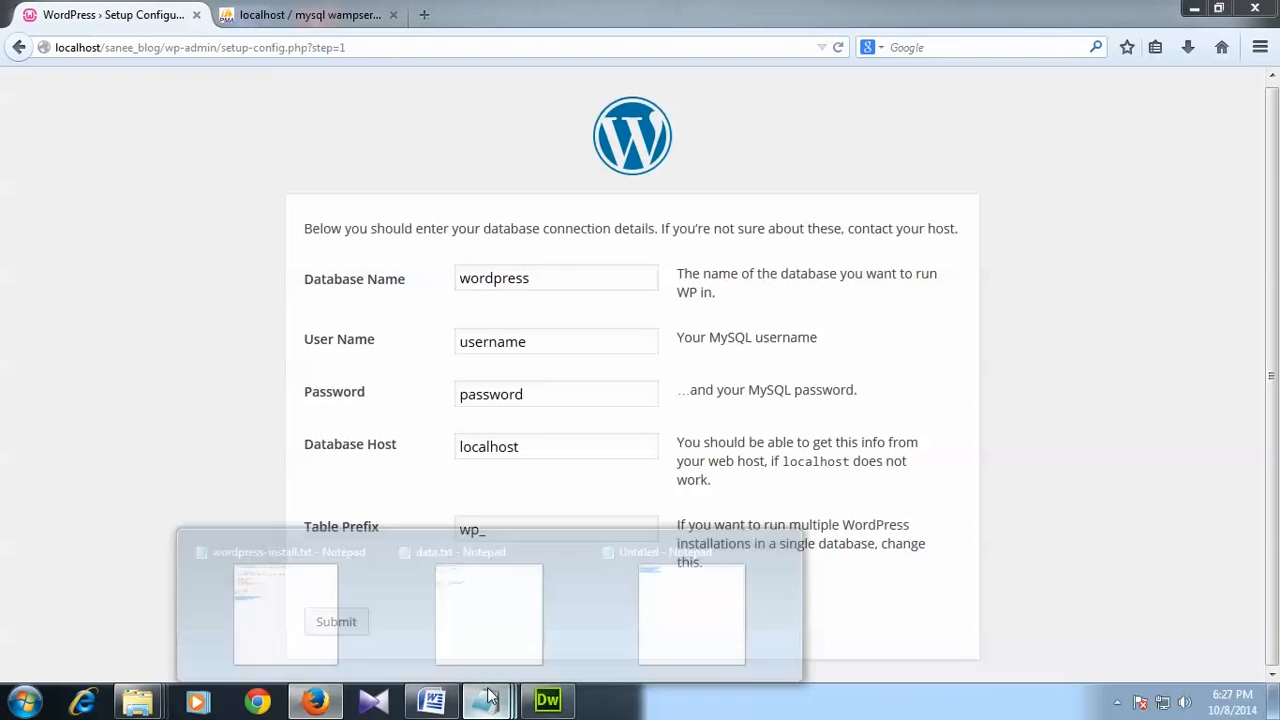
pyautogui.click(660, 620)
pyautogui.click(792, 401)
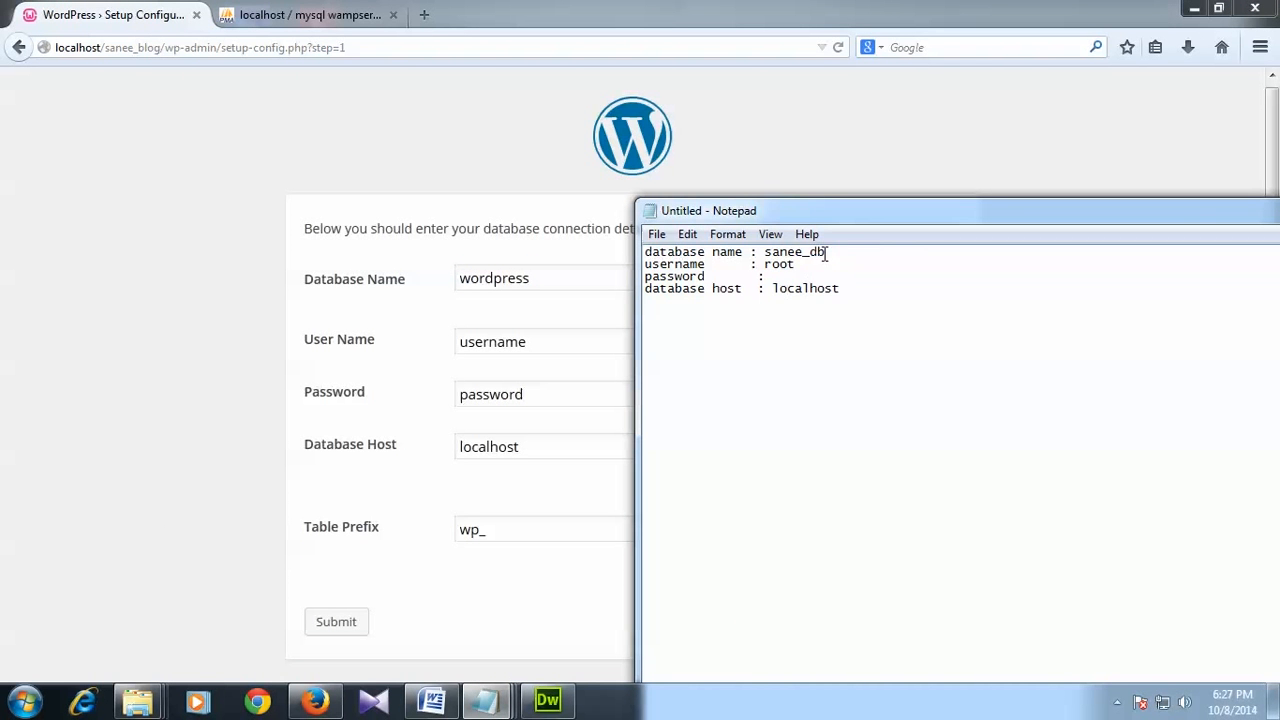
pyautogui.moveTo(826, 252); pyautogui.dragTo(764, 256)
pyautogui.hotkey('ctrl', 'c')
pyautogui.click(534, 280)
# Step: Put sanee_db in Database Name and root in User Name
pyautogui.moveTo(534, 280); pyautogui.dragTo(448, 277)
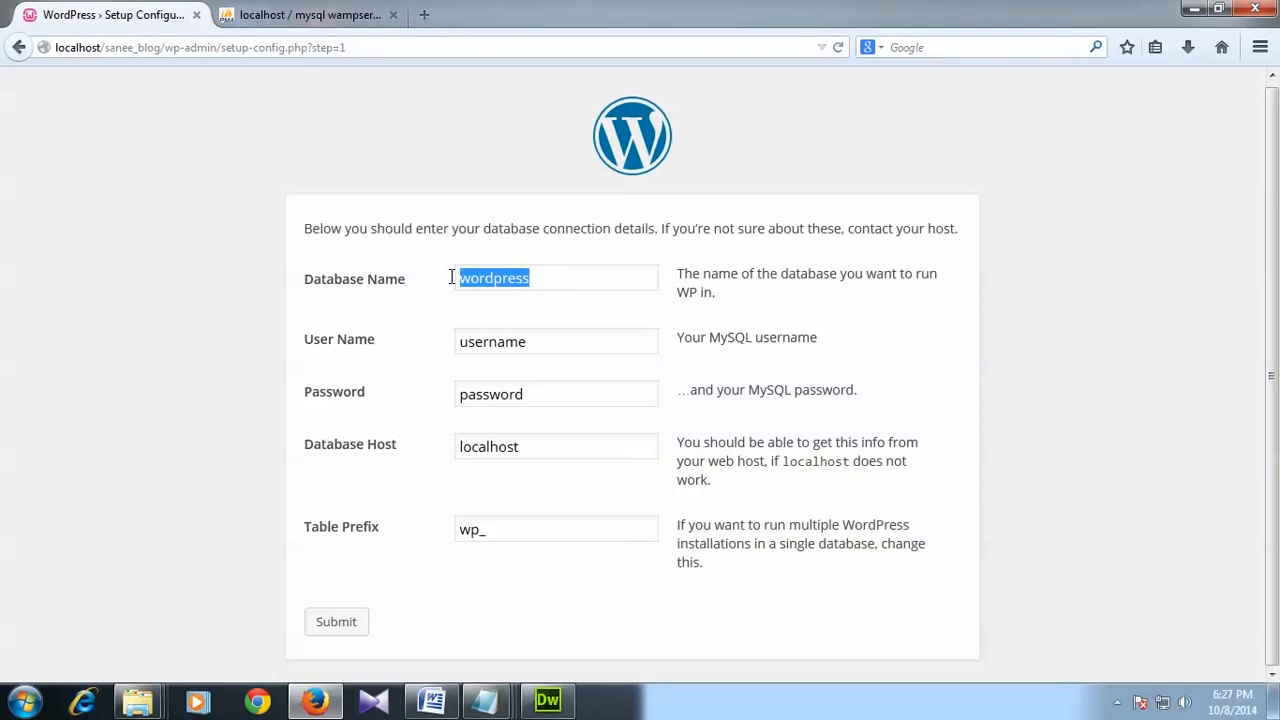
pyautogui.hotkey('ctrl', 'v')
pyautogui.moveTo(487, 700)
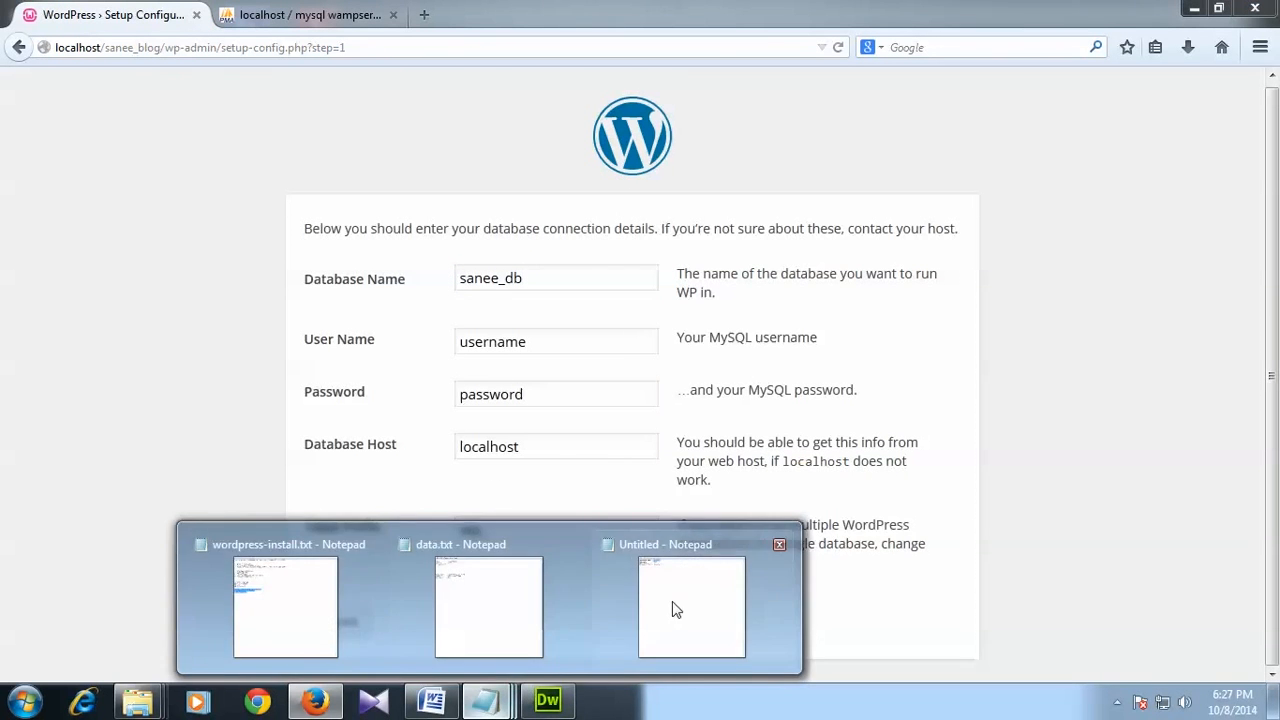
pyautogui.click(674, 609)
pyautogui.moveTo(796, 264); pyautogui.dragTo(764, 266)
pyautogui.hotkey('ctrl', 'c')
pyautogui.click(526, 342)
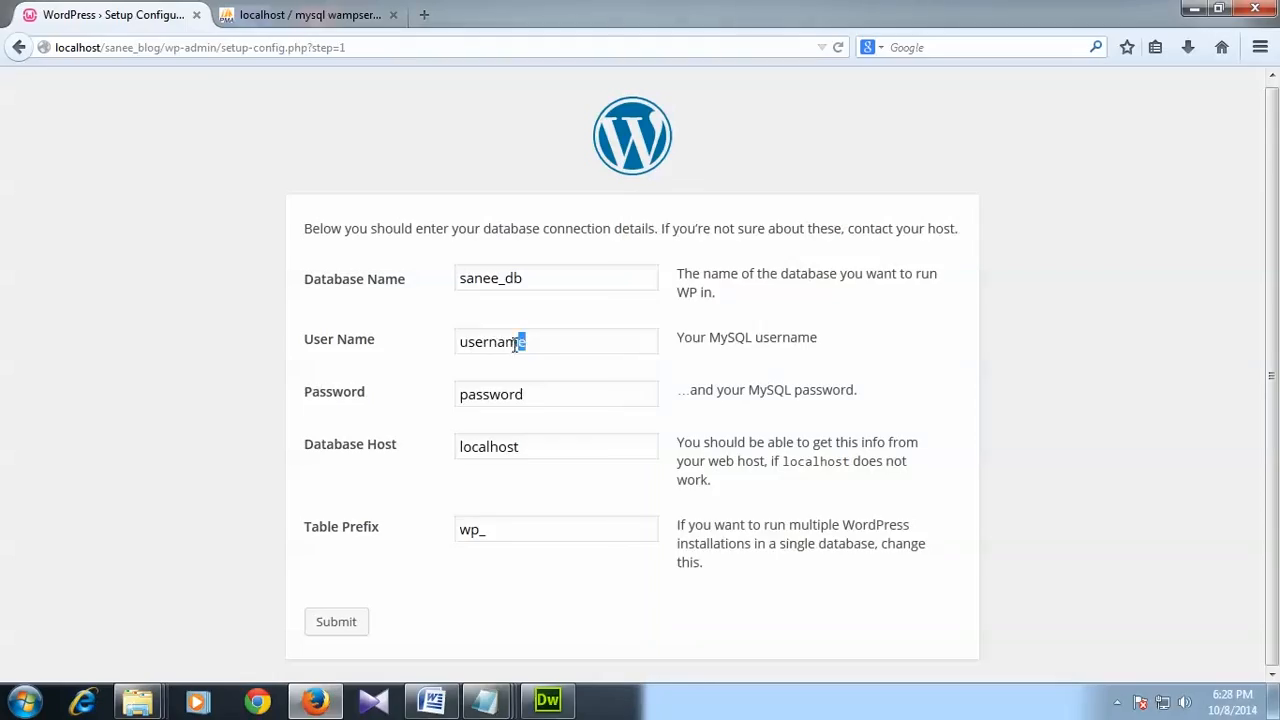
pyautogui.moveTo(526, 342); pyautogui.dragTo(457, 341)
pyautogui.hotkey('ctrl', 'v')
# Step: Clear the Password field and check Database Host localhost against the notes
pyautogui.moveTo(532, 394); pyautogui.dragTo(452, 397)
pyautogui.press('BackSpace')
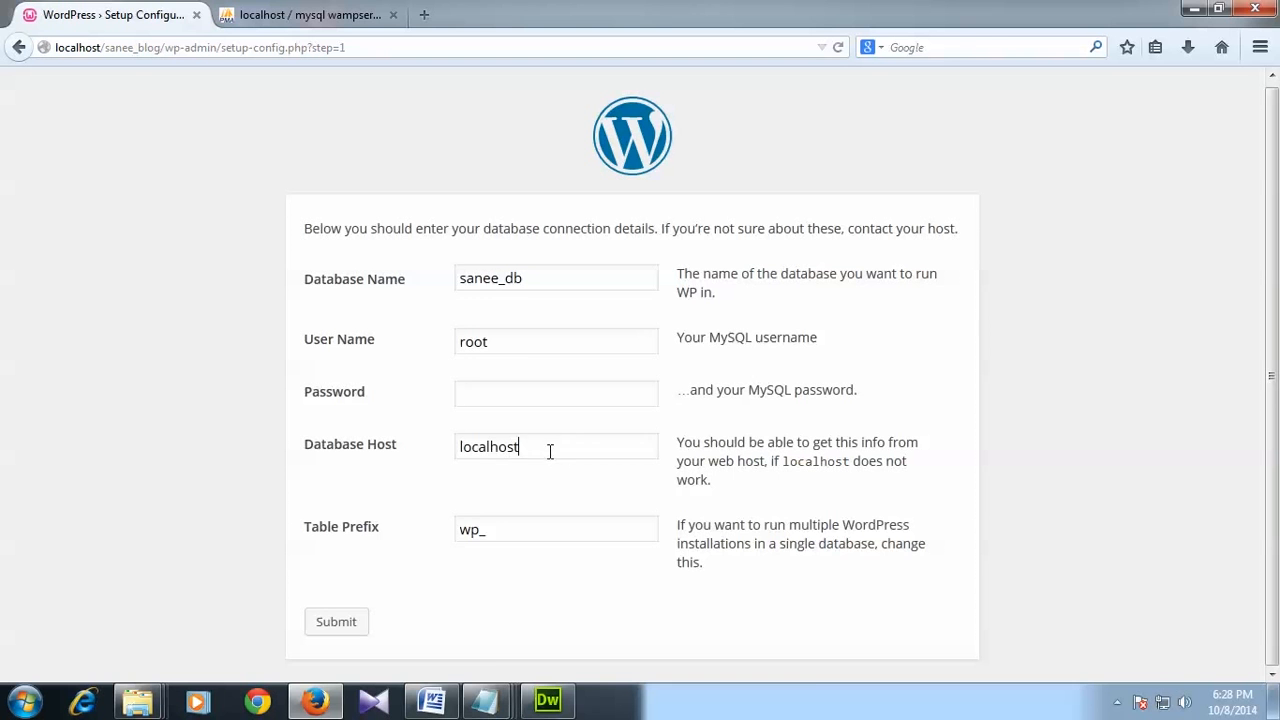
pyautogui.moveTo(566, 451); pyautogui.dragTo(423, 471)
pyautogui.click(487, 701)
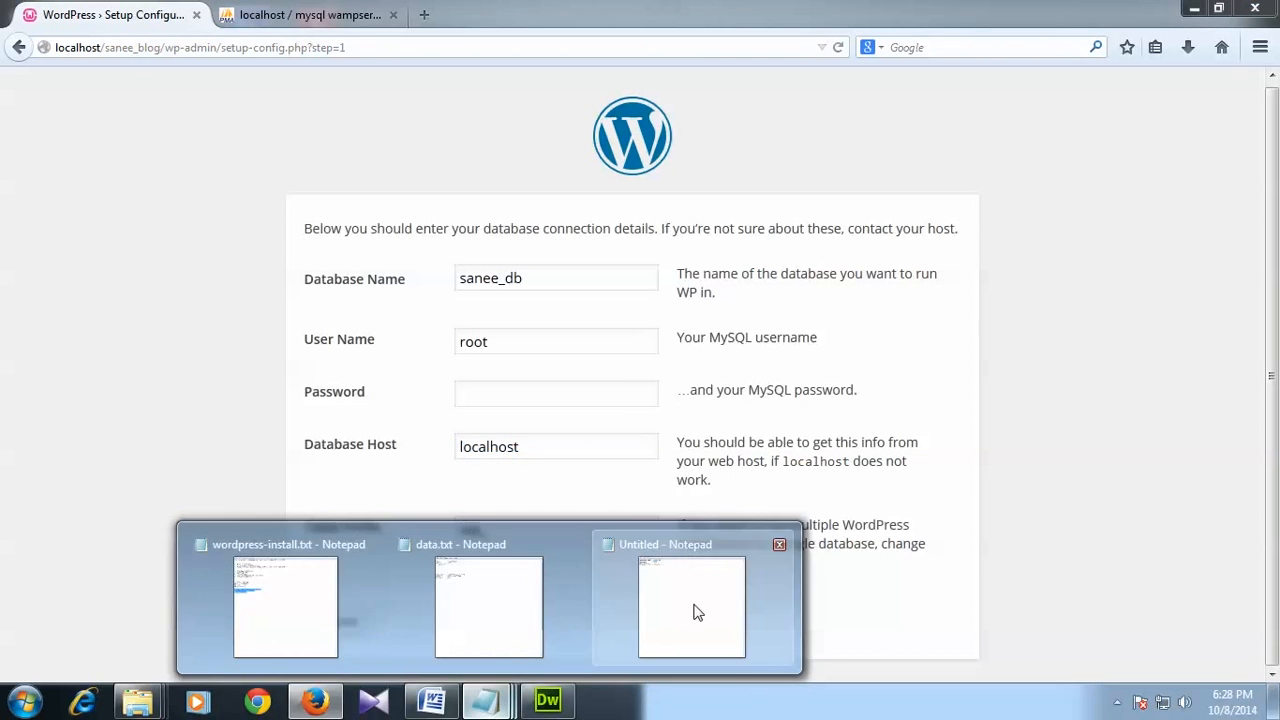
pyautogui.click(697, 612)
pyautogui.click(243, 434)
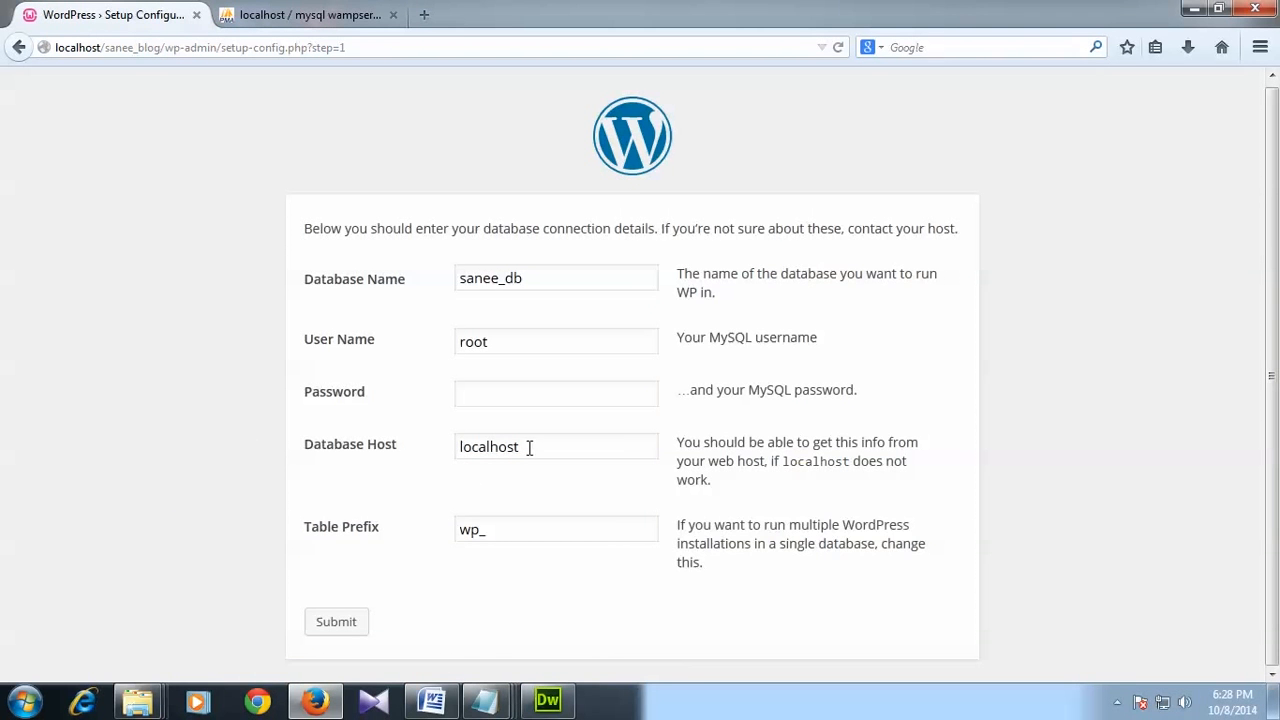
pyautogui.moveTo(560, 449); pyautogui.dragTo(414, 443)
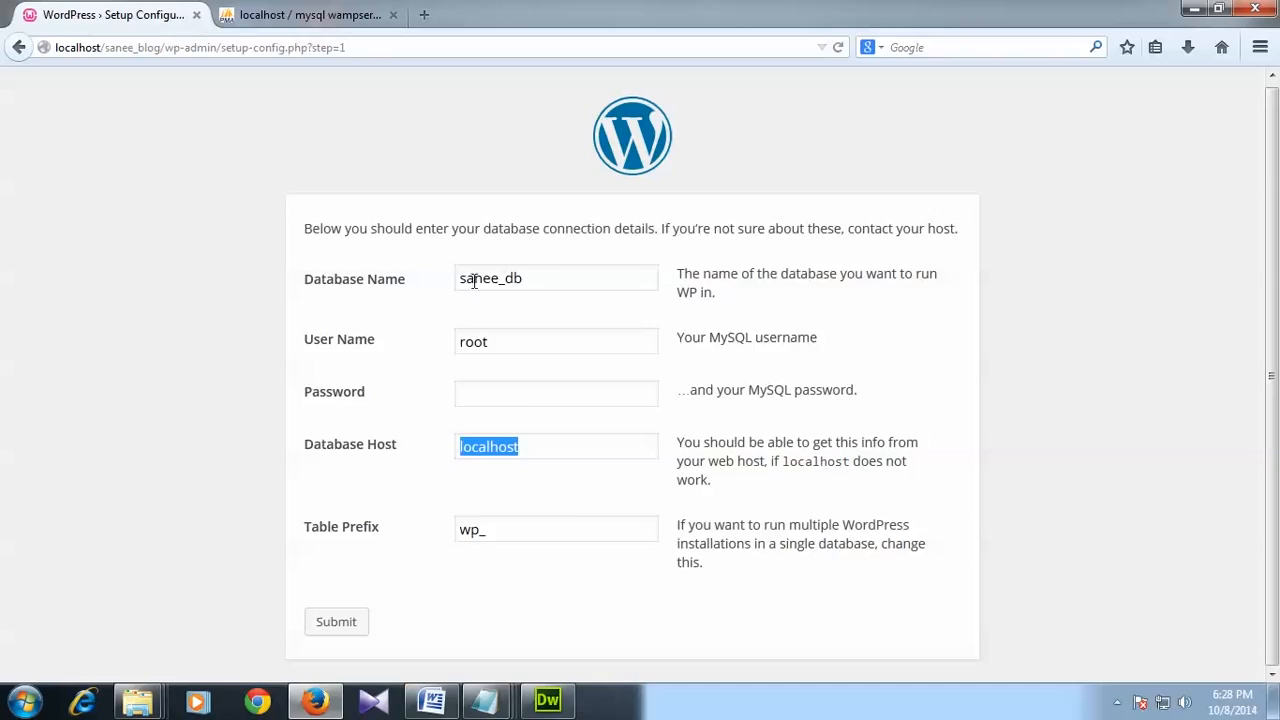
# Step: Review the sanee_db database name and keep the wp_ table prefix
pyautogui.moveTo(557, 280); pyautogui.dragTo(428, 287)
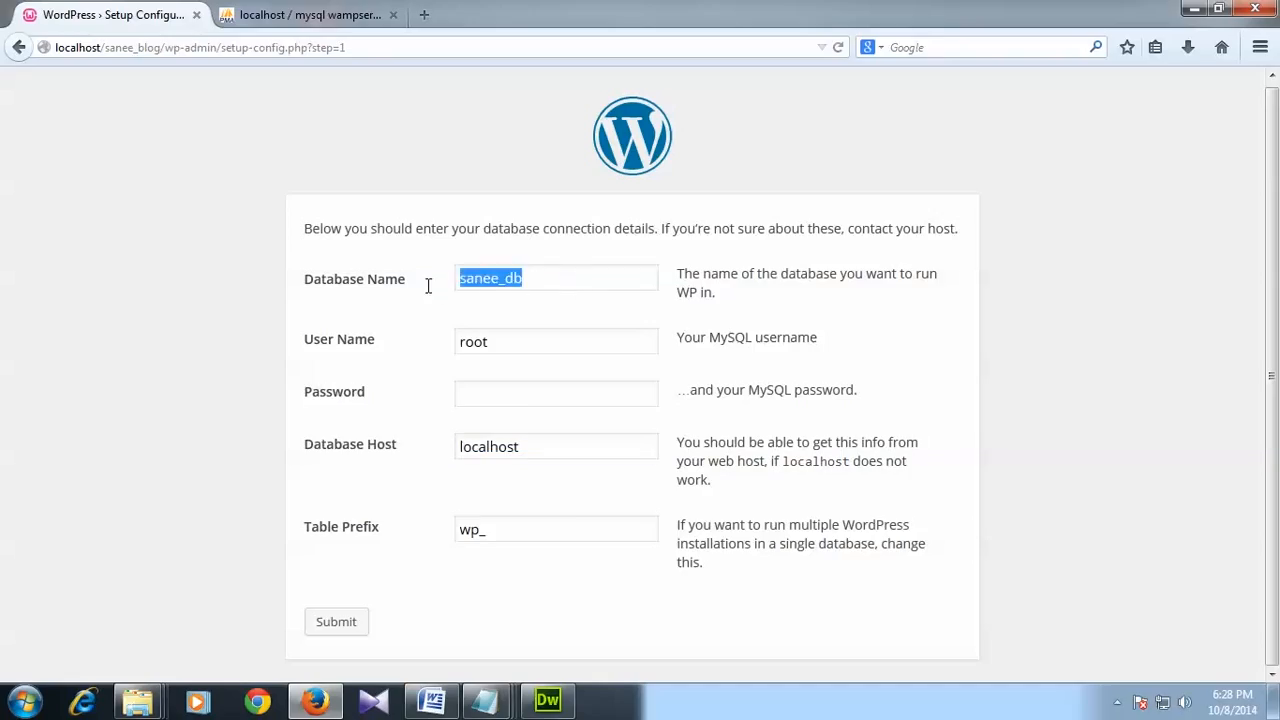
pyautogui.click(528, 281)
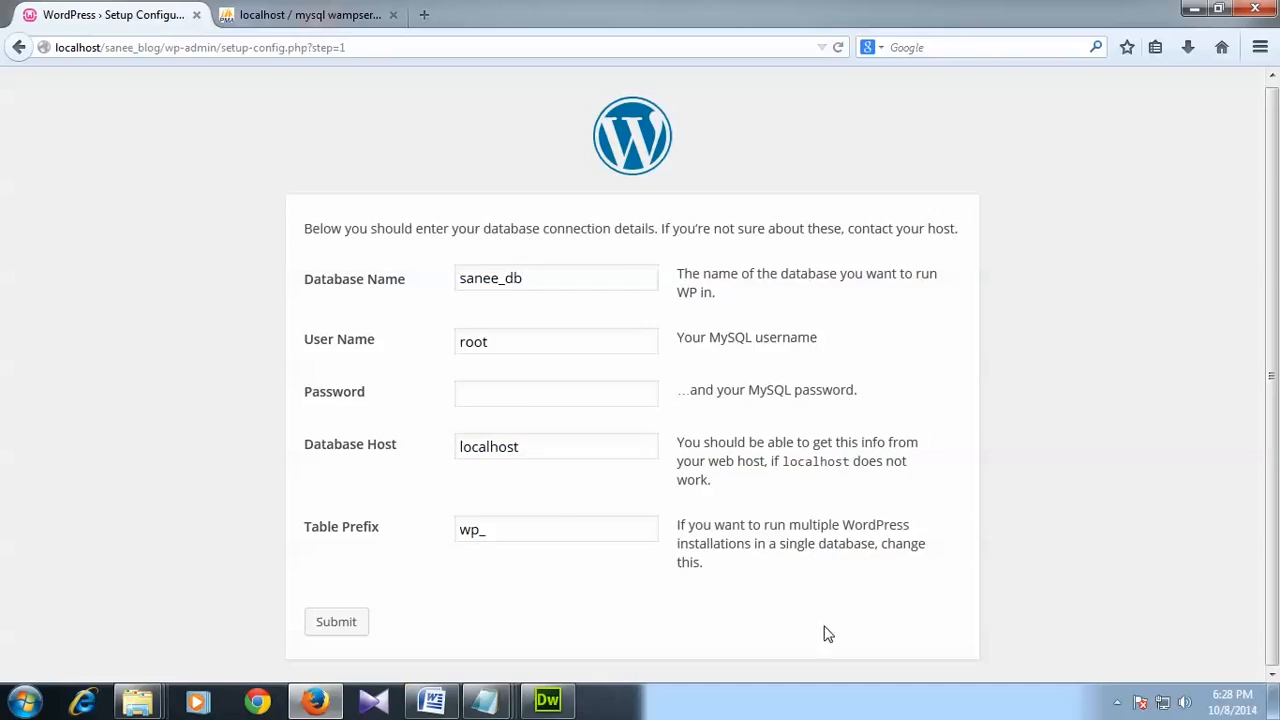
pyautogui.click(502, 531)
pyautogui.moveTo(502, 531); pyautogui.dragTo(449, 569)
pyautogui.click(758, 626)
pyautogui.click(726, 603)
# Step: Submit the connection details, run the install, and scroll through the Information needed form
pyautogui.click(340, 623)
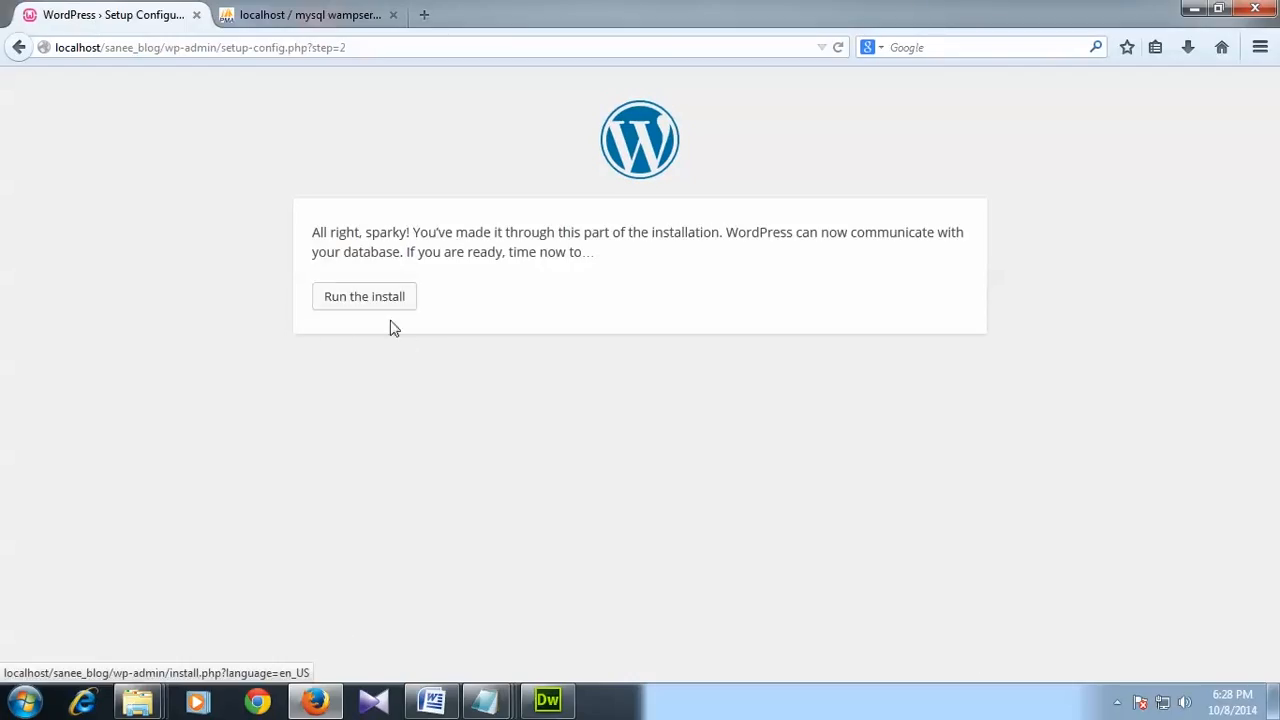
pyautogui.click(369, 297)
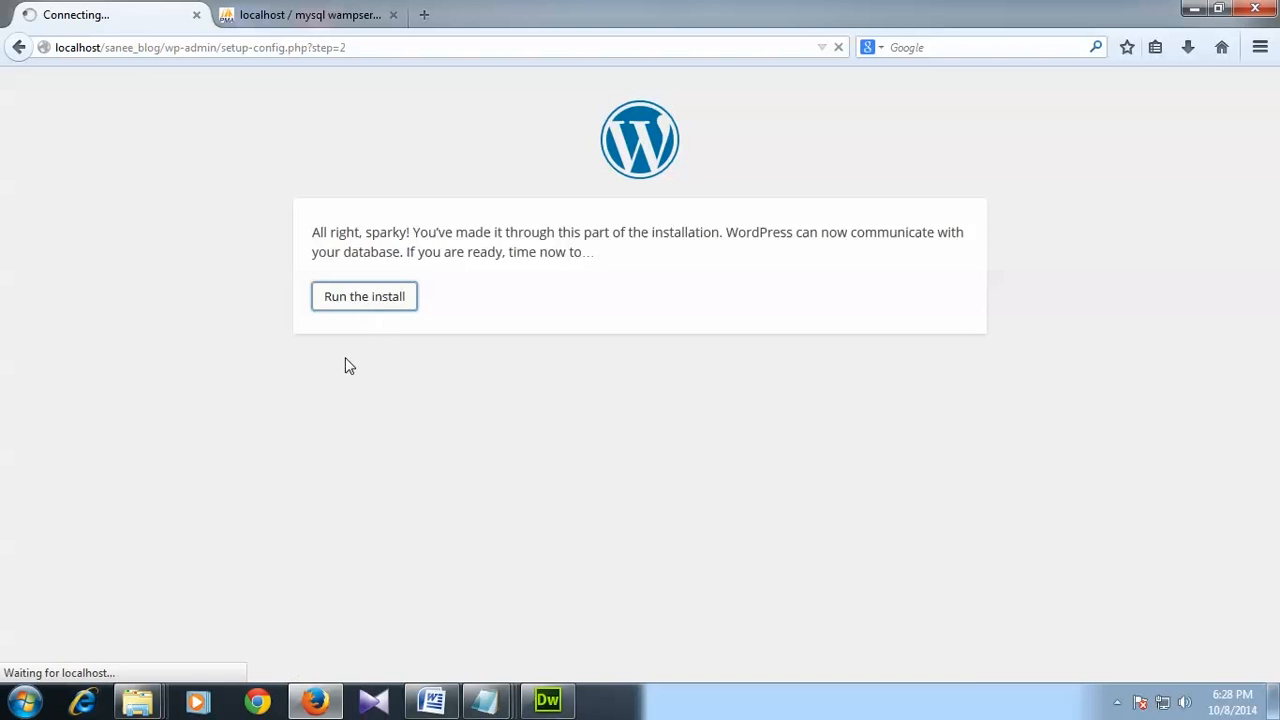
pyautogui.moveTo(1268, 243)
pyautogui.mouseDown()
pyautogui.moveTo(1267, 275)
pyautogui.moveTo(1266, 254)
pyautogui.mouseUp()
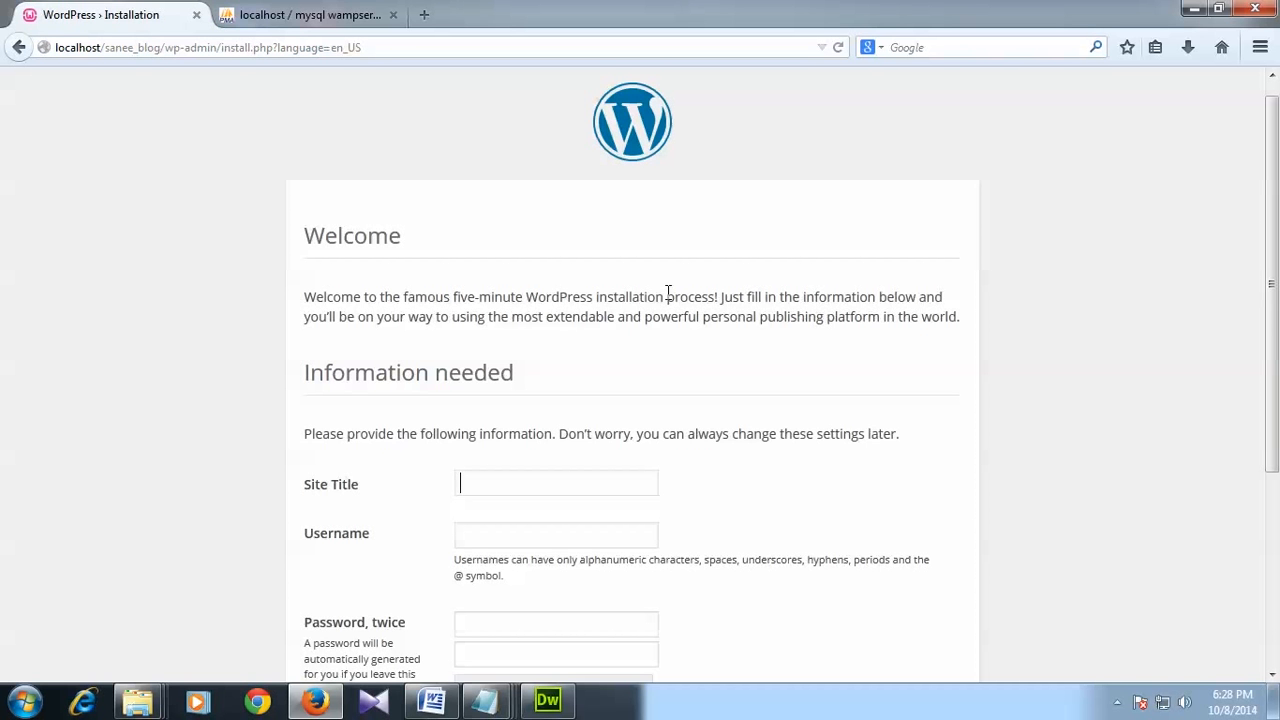
pyautogui.scroll(-3, 581, 358)
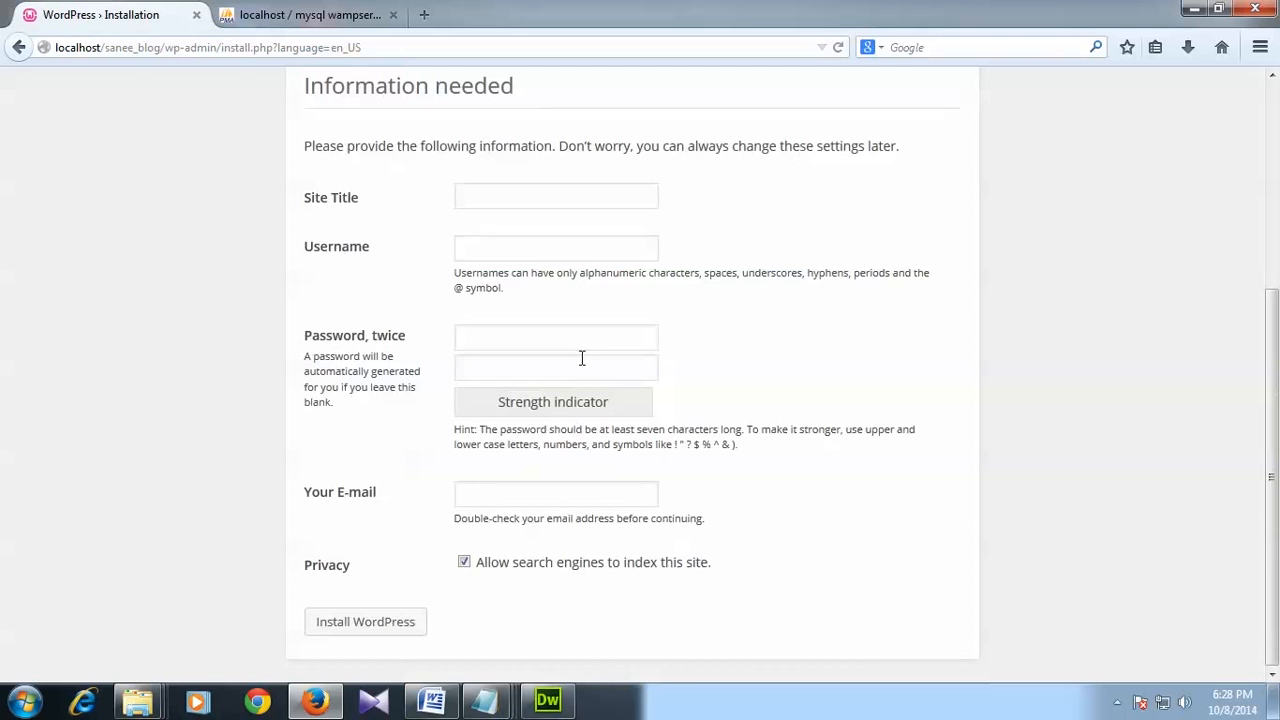
pyautogui.scroll(3, 581, 358)
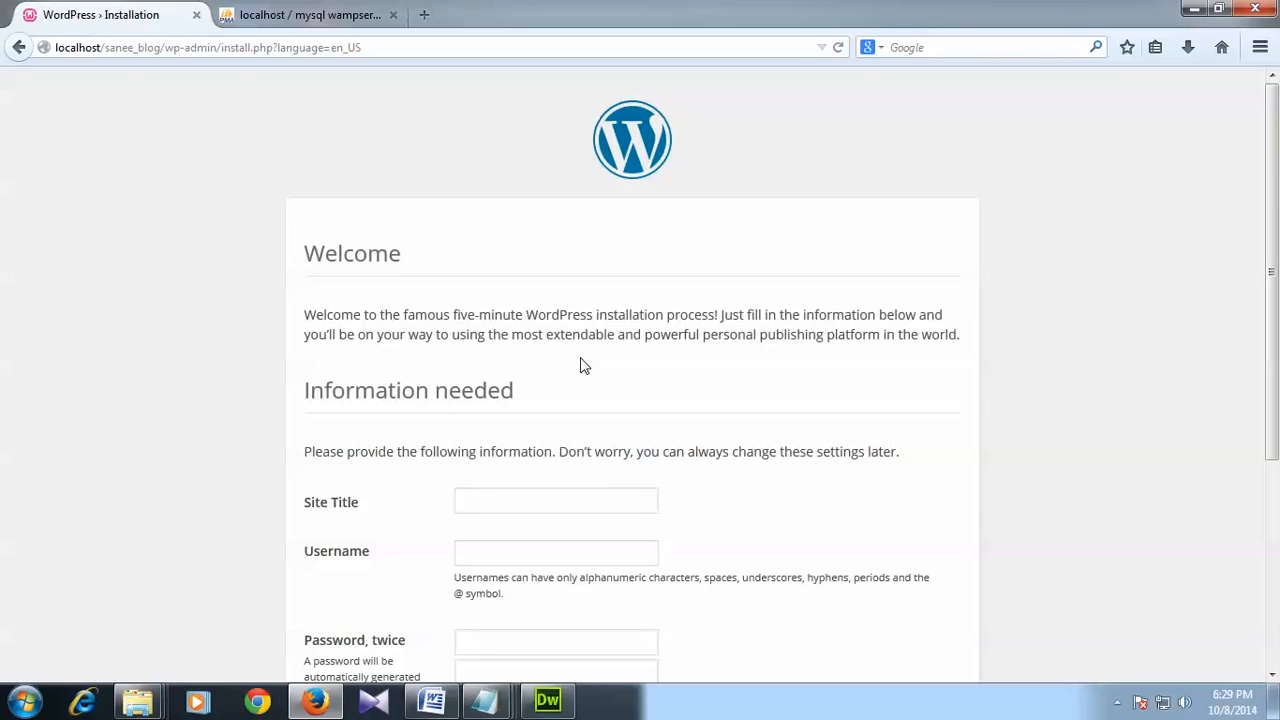
pyautogui.scroll(-5, 594, 449)
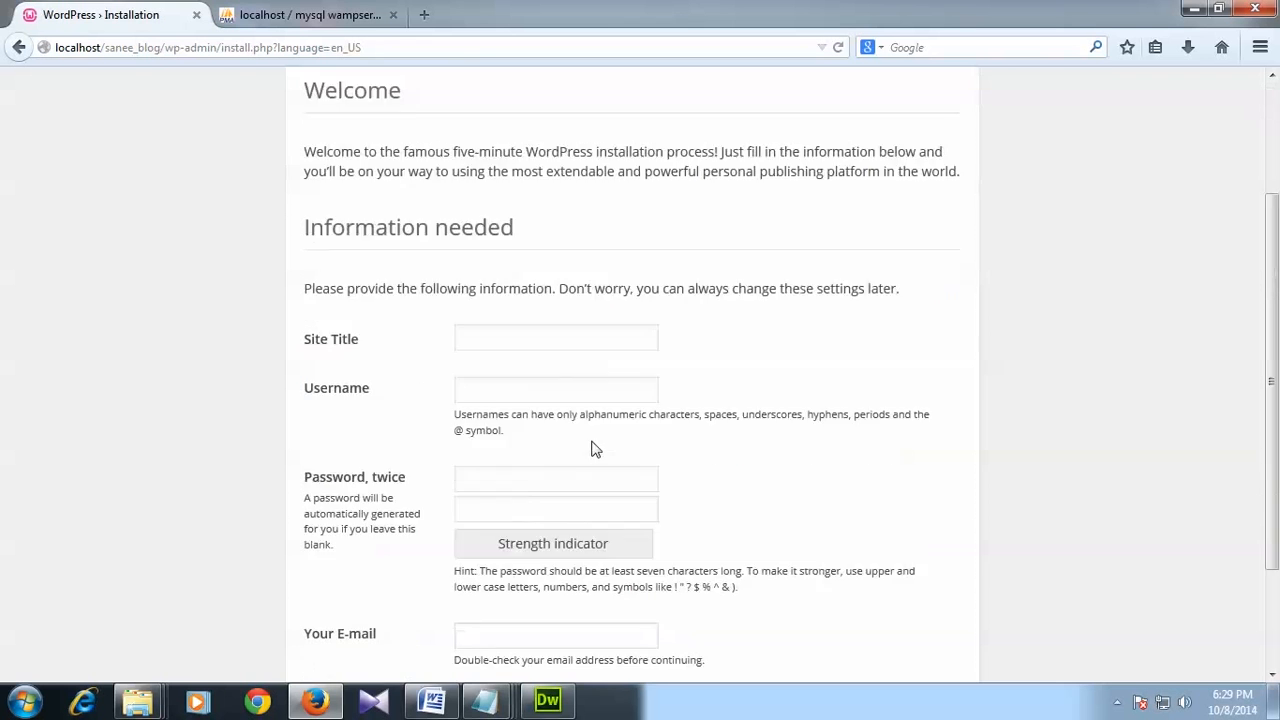
pyautogui.scroll(4, 594, 449)
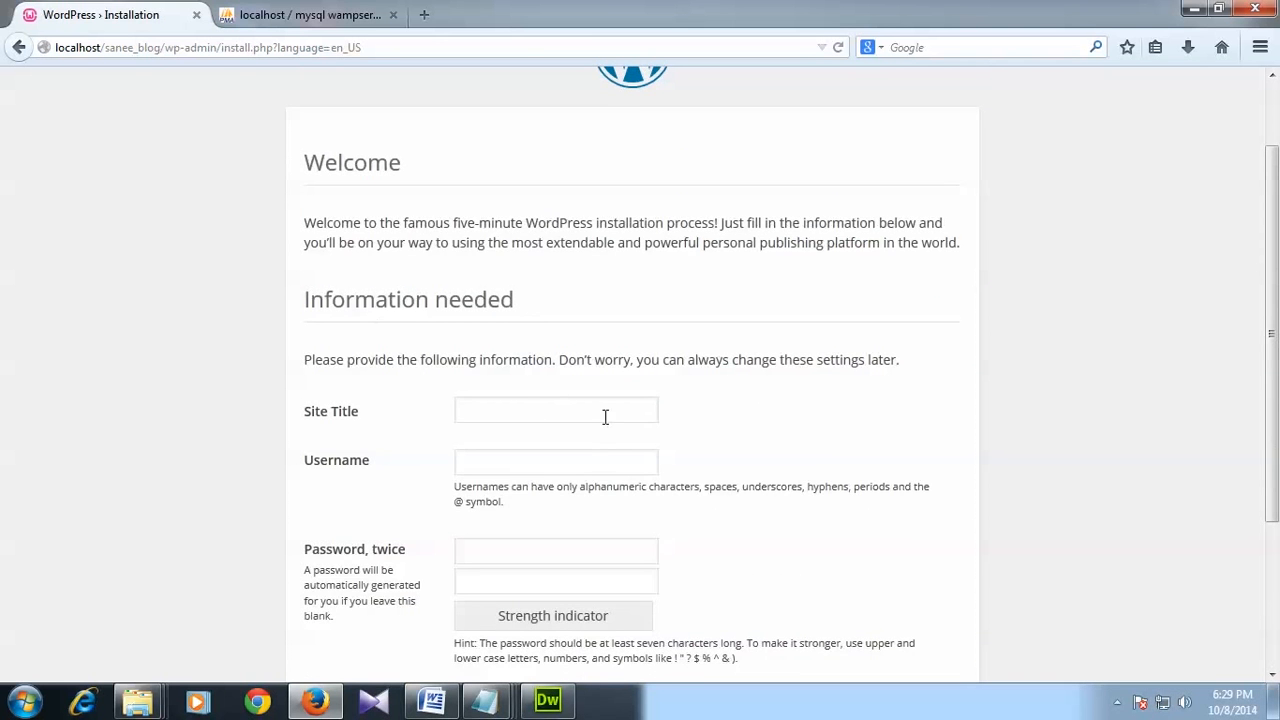
pyautogui.scroll(-2, 603, 417)
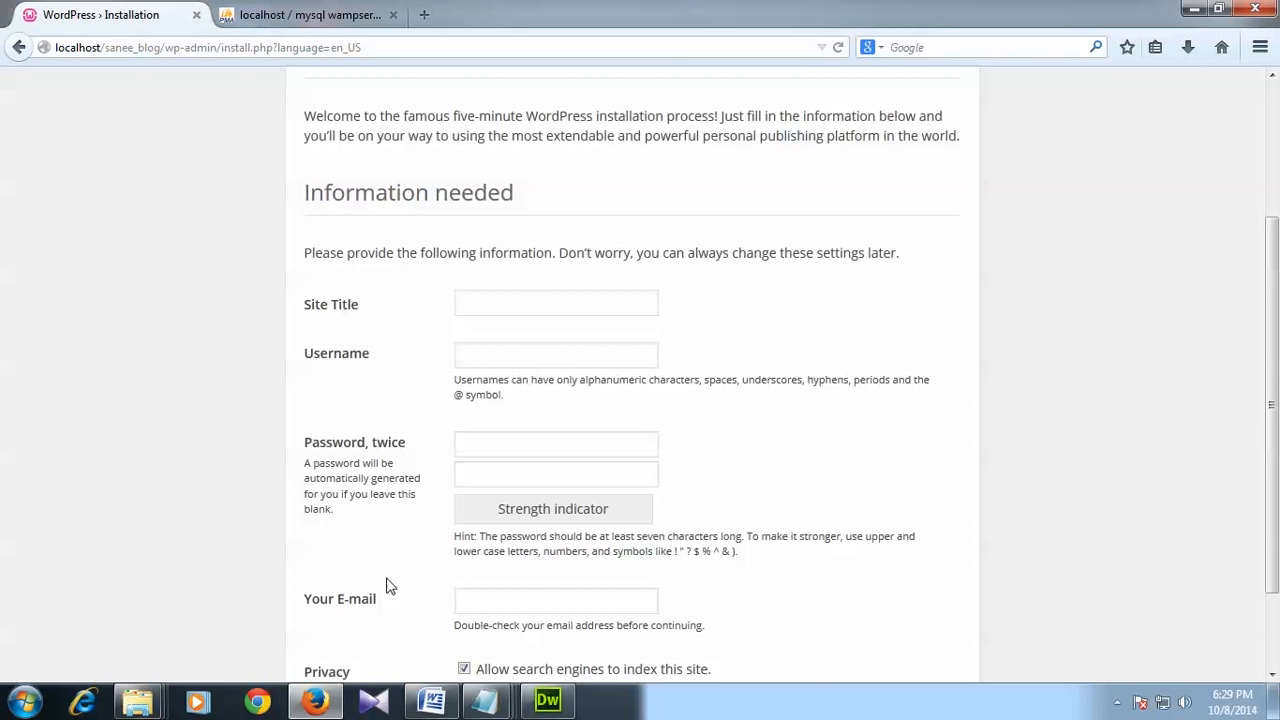
# Step: Copy 'Sanee Personal Blog' from the Data.docx notes into the Site Title field
pyautogui.click(431, 705)
pyautogui.click(568, 488)
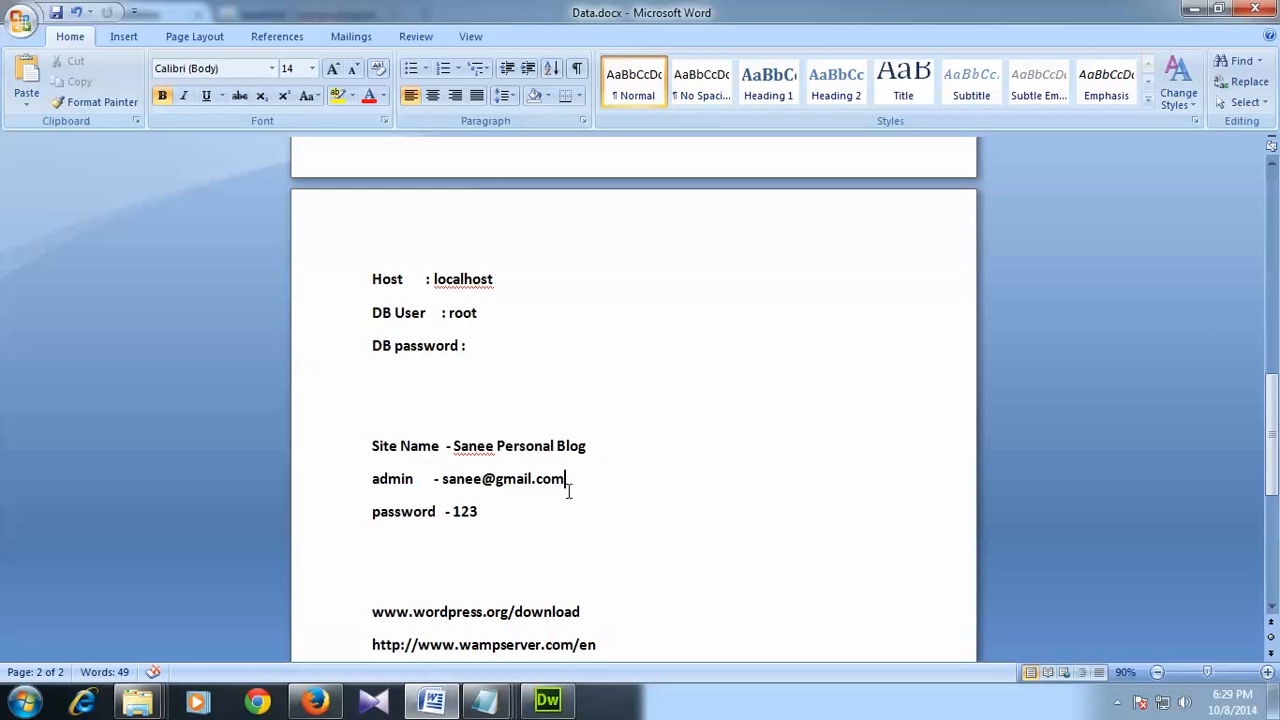
pyautogui.moveTo(453, 446); pyautogui.dragTo(588, 447)
pyautogui.hotkey('ctrl', 'c')
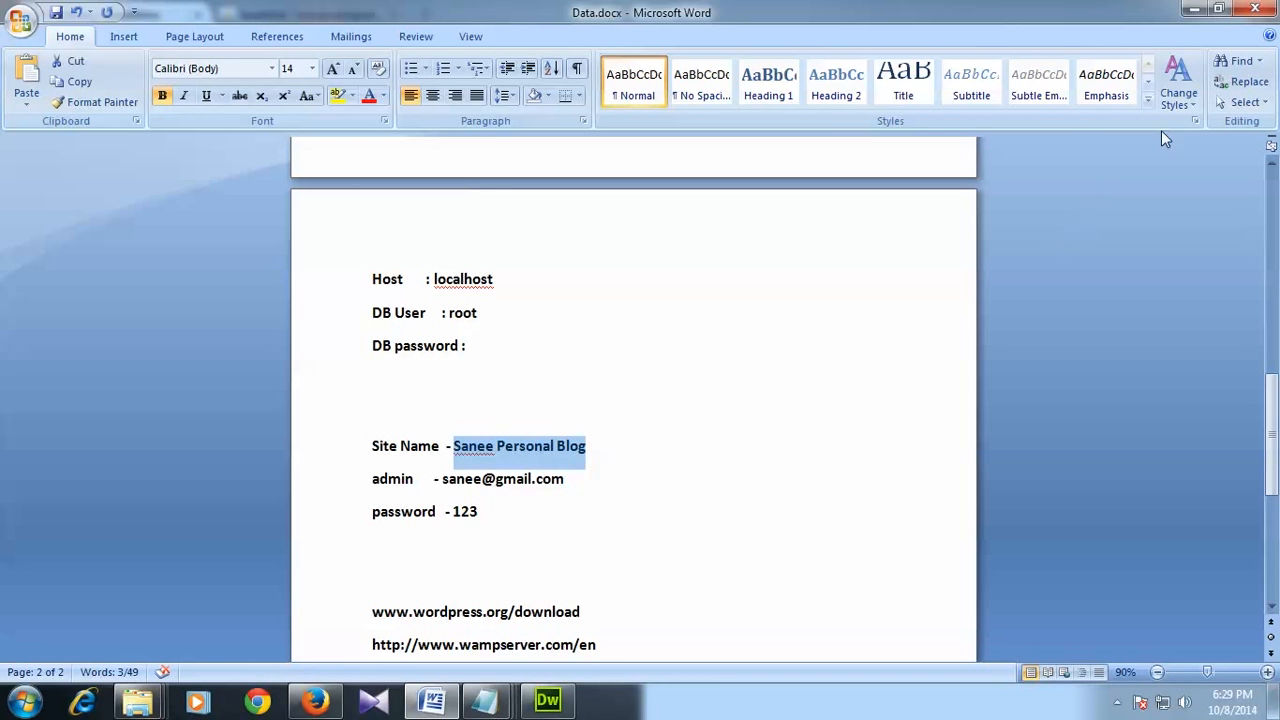
pyautogui.click(1193, 8)
pyautogui.hotkey('ctrl', 'v')
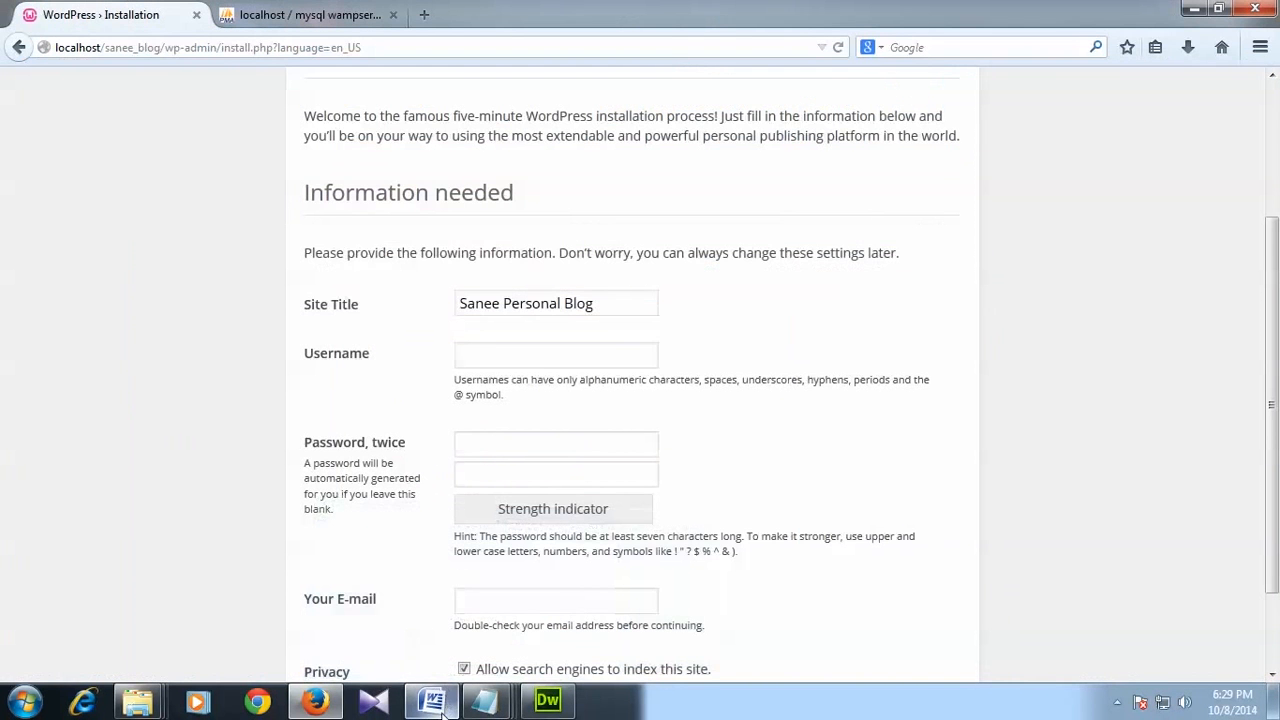
# Step: Enter admin as the administrator username
pyautogui.click(433, 700)
pyautogui.click(433, 700)
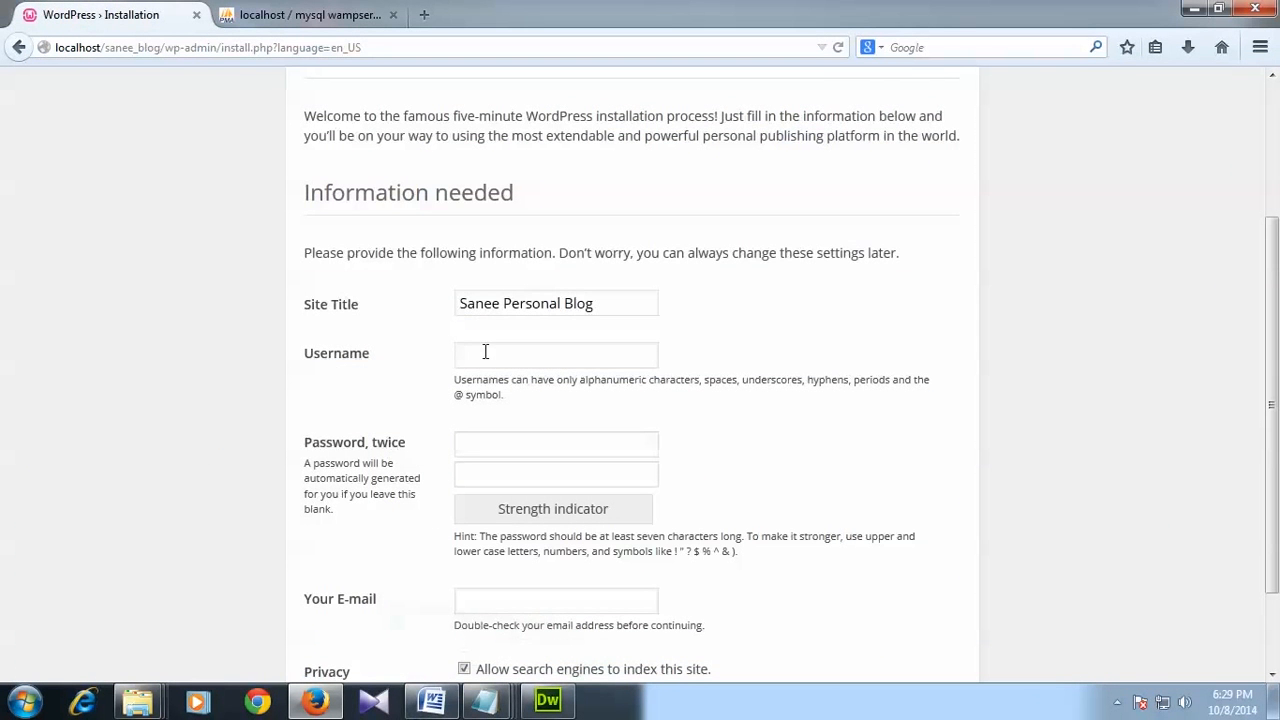
pyautogui.write('admin')
pyautogui.moveTo(523, 357); pyautogui.dragTo(437, 357)
pyautogui.click(539, 360)
pyautogui.moveTo(557, 357); pyautogui.dragTo(443, 357)
# Step: Type the same short password into both password fields
pyautogui.click(542, 449)
pyautogui.moveTo(510, 356); pyautogui.dragTo(461, 360)
pyautogui.click(513, 355)
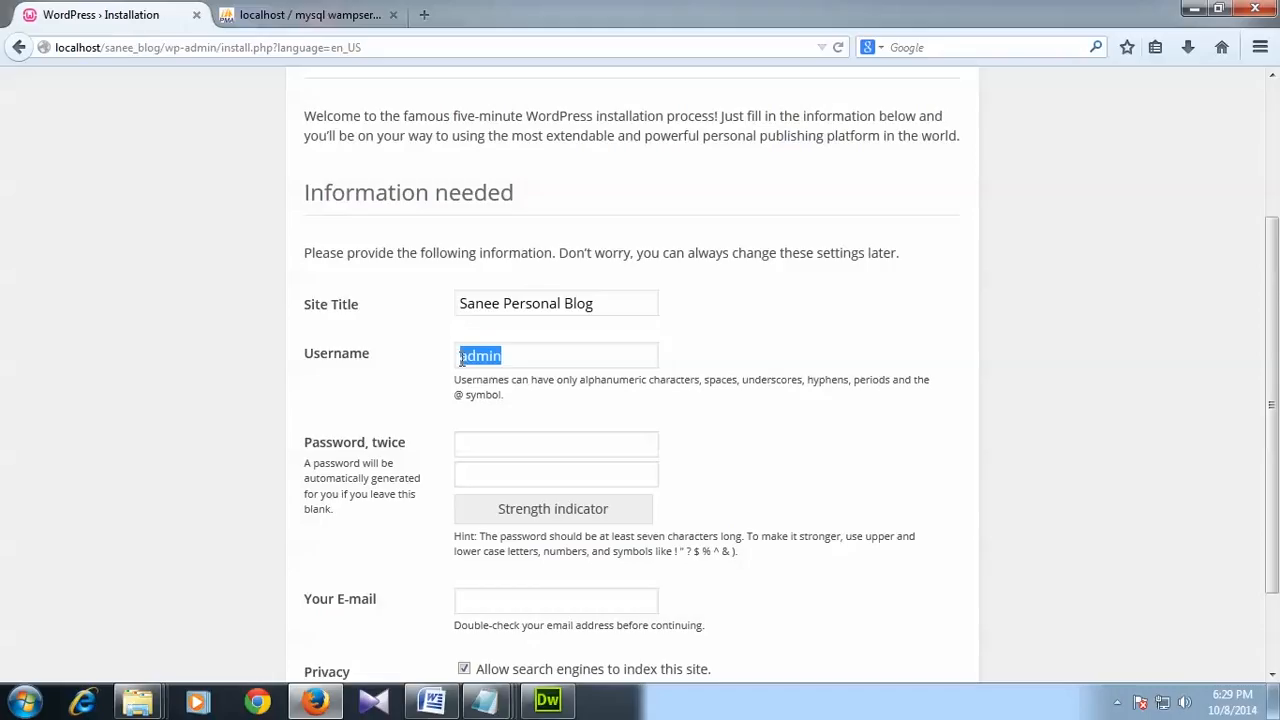
pyautogui.click(535, 364)
pyautogui.moveTo(529, 364); pyautogui.dragTo(406, 357)
pyautogui.click(526, 362)
pyautogui.moveTo(523, 364); pyautogui.dragTo(458, 356)
pyautogui.click(519, 445)
pyautogui.write('123')
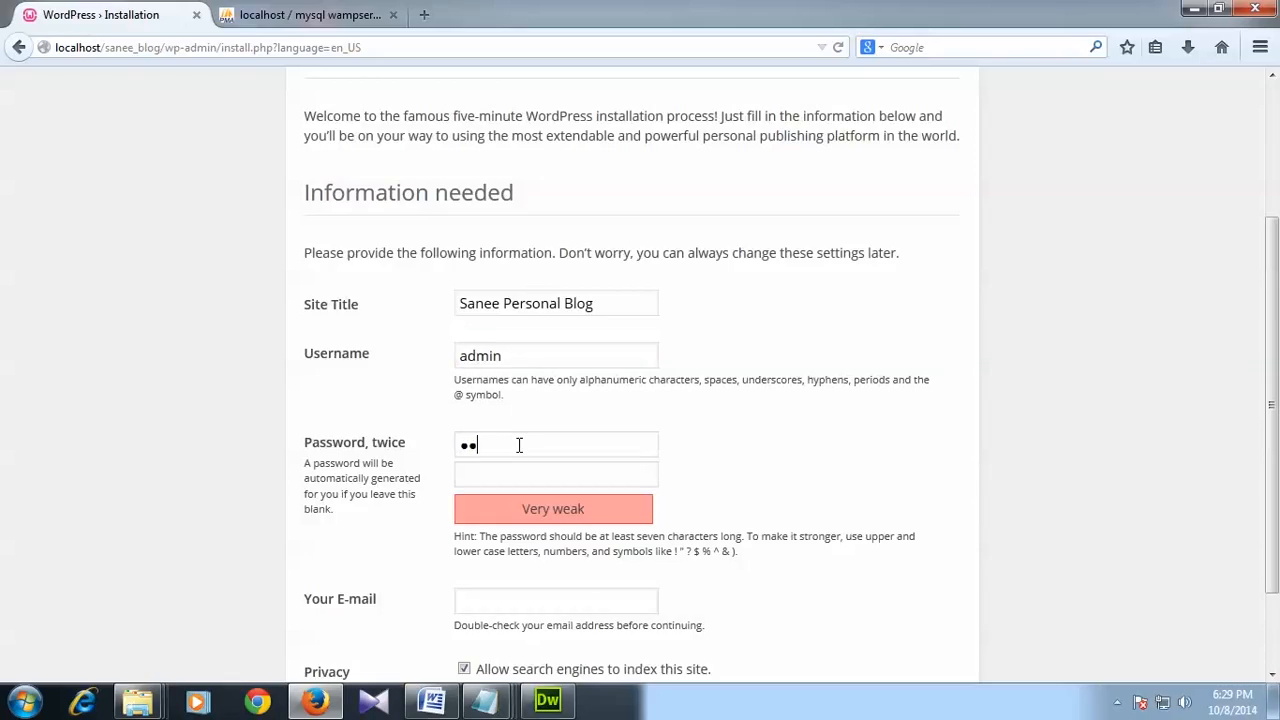
pyautogui.press('Tab')
pyautogui.write('123')
pyautogui.scroll(-2, 380, 500)
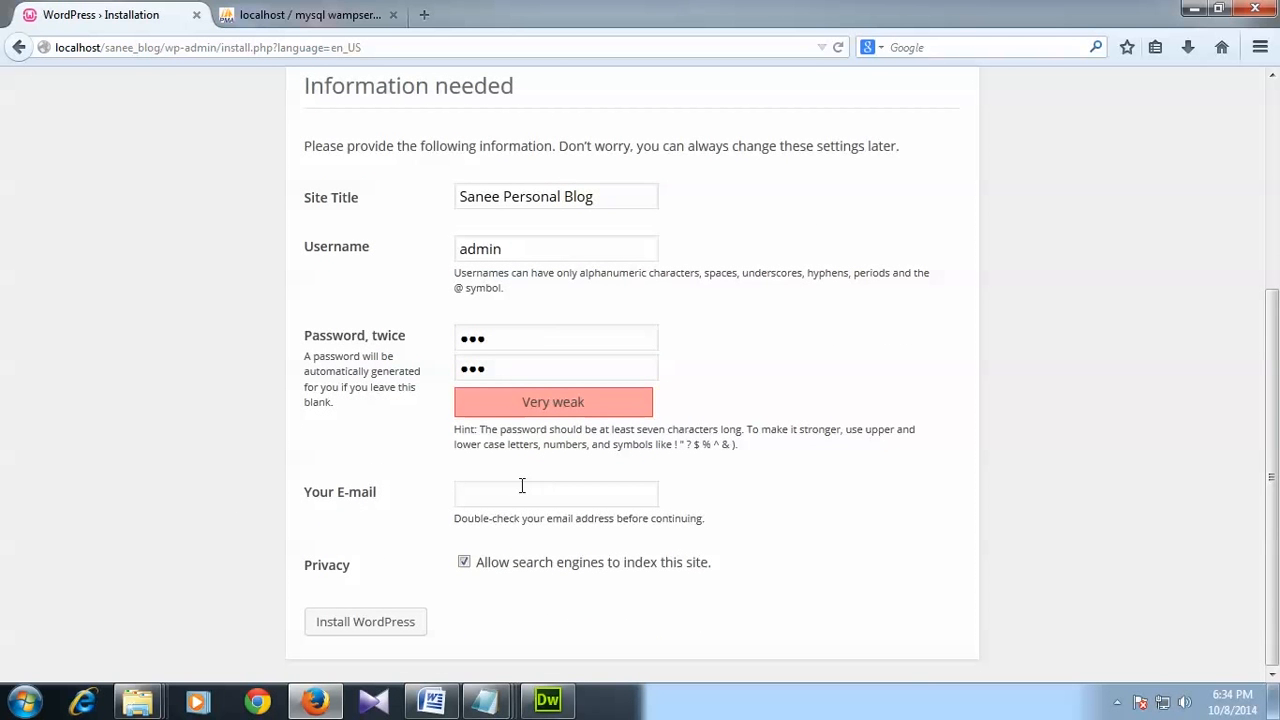
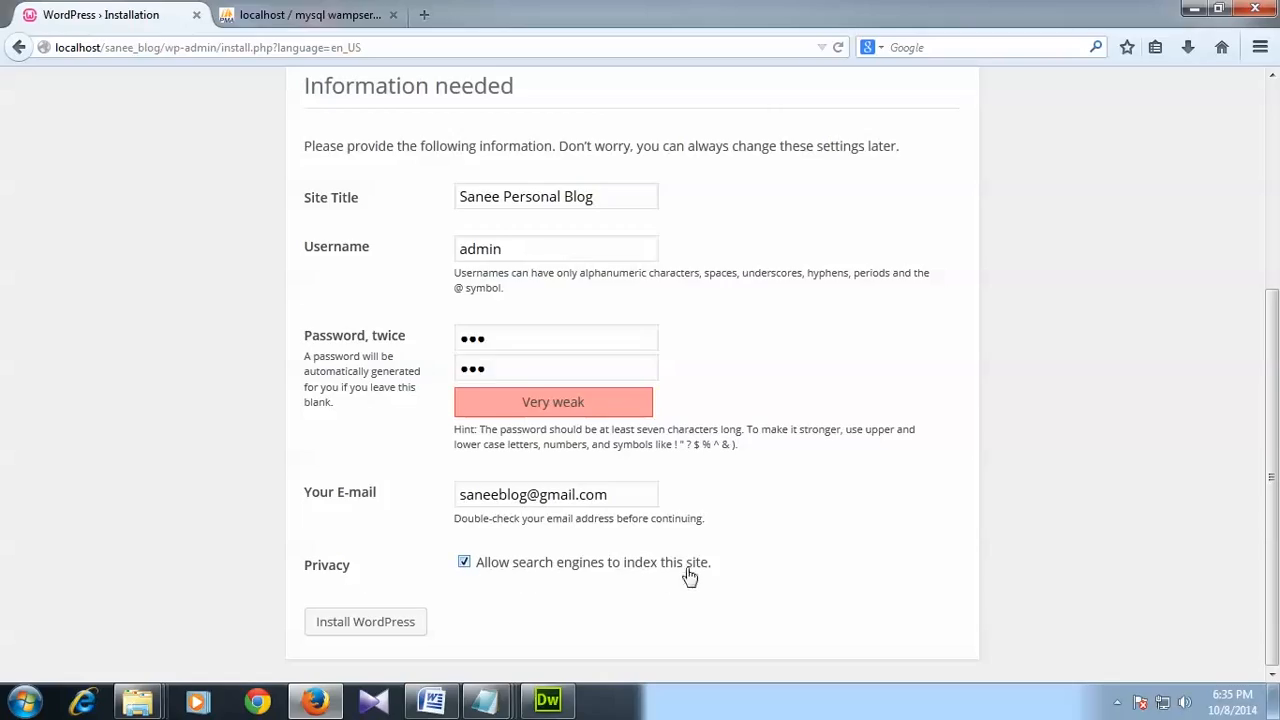
# Step: Install WordPress for Sanee Personal Blog and decline Firefox's offer to save the password
pyautogui.click(381, 631)
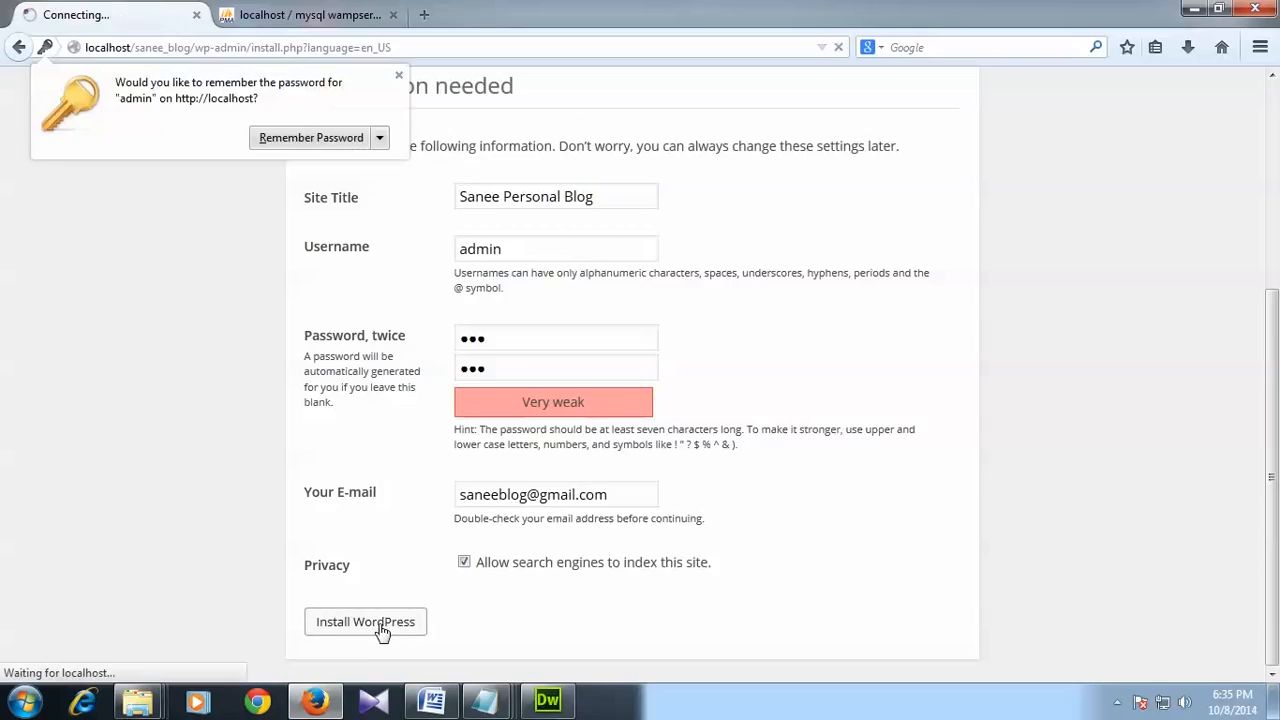
pyautogui.click(288, 139)
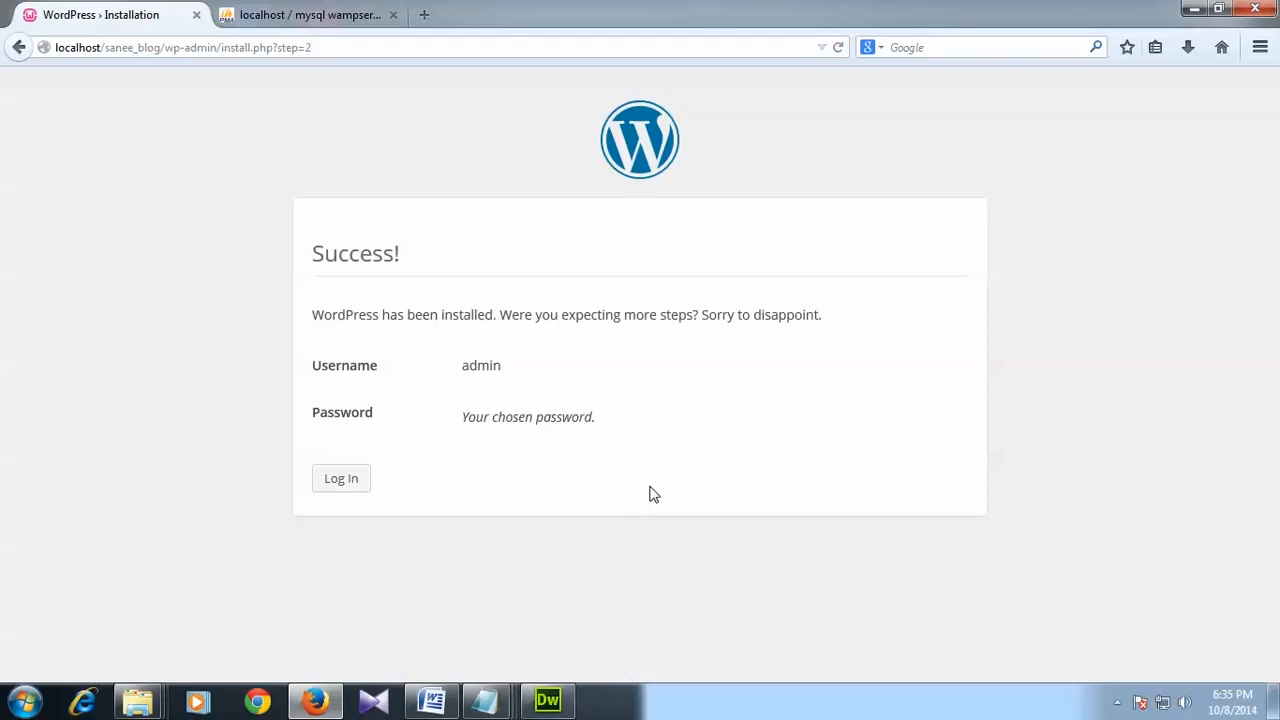
# Step: Log in to WordPress as admin from the installation success page
pyautogui.click(342, 479)
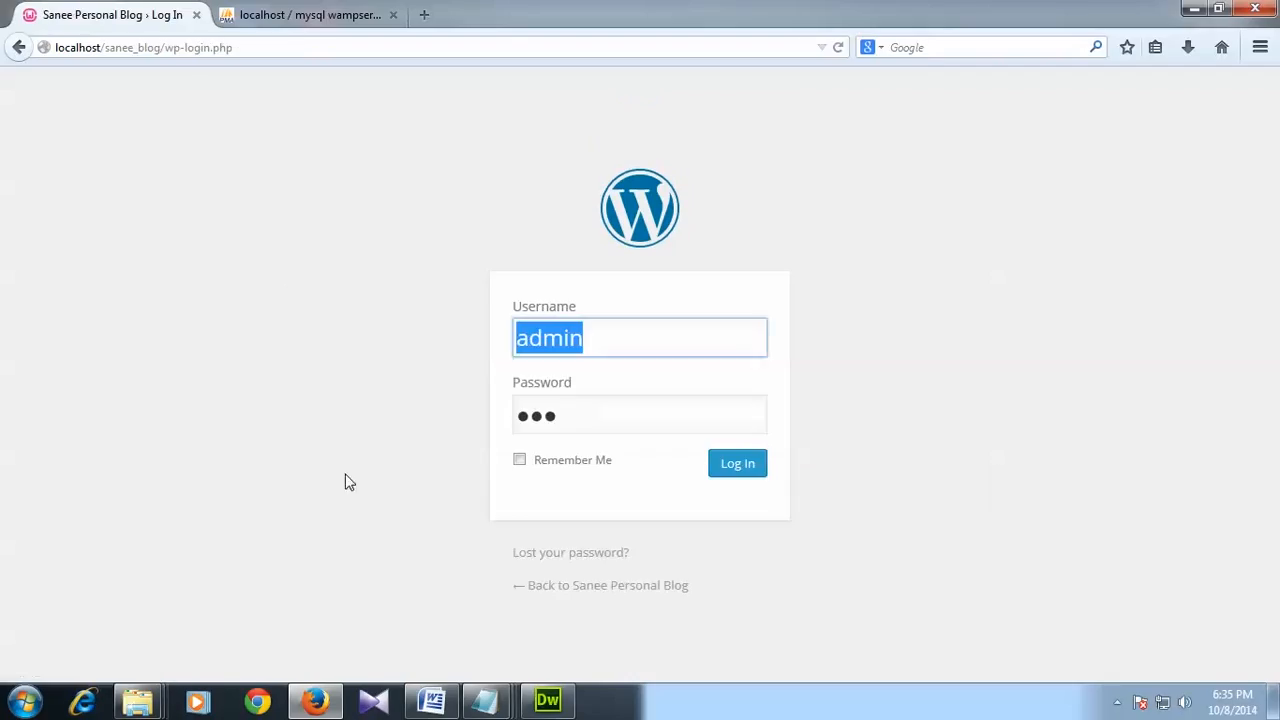
pyautogui.click(600, 334)
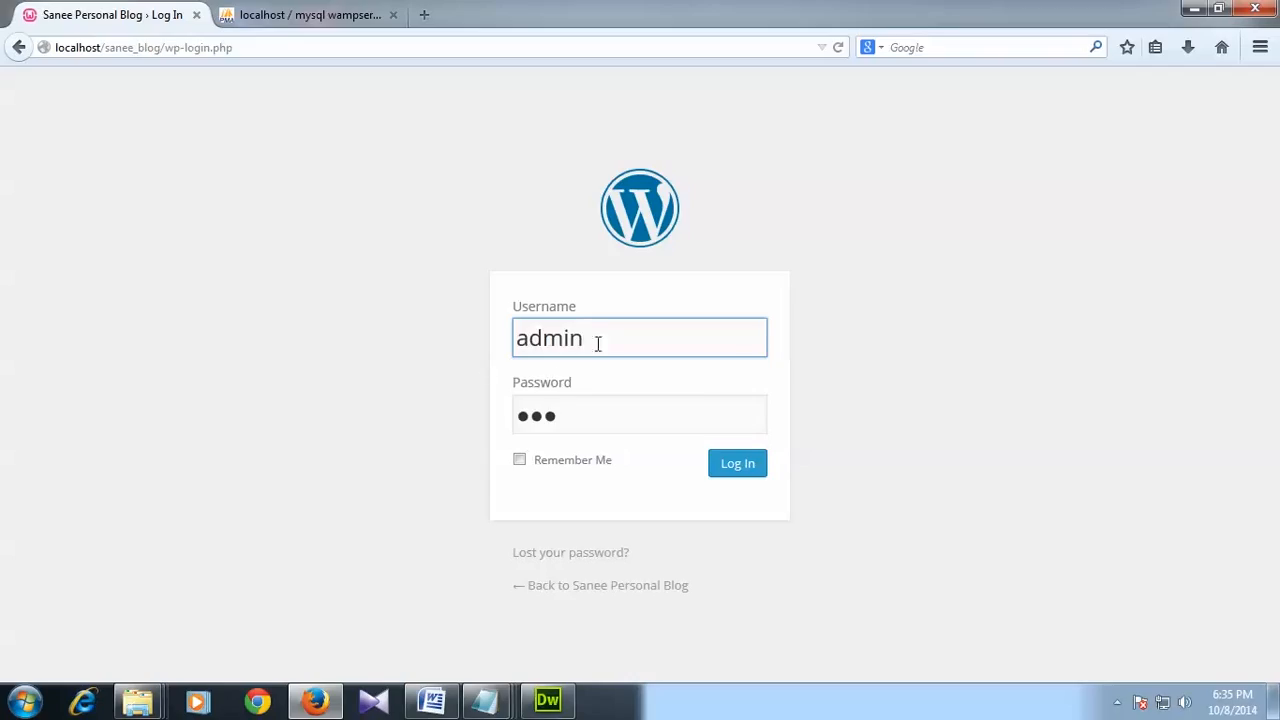
pyautogui.moveTo(597, 343); pyautogui.dragTo(450, 339)
pyautogui.click(287, 333)
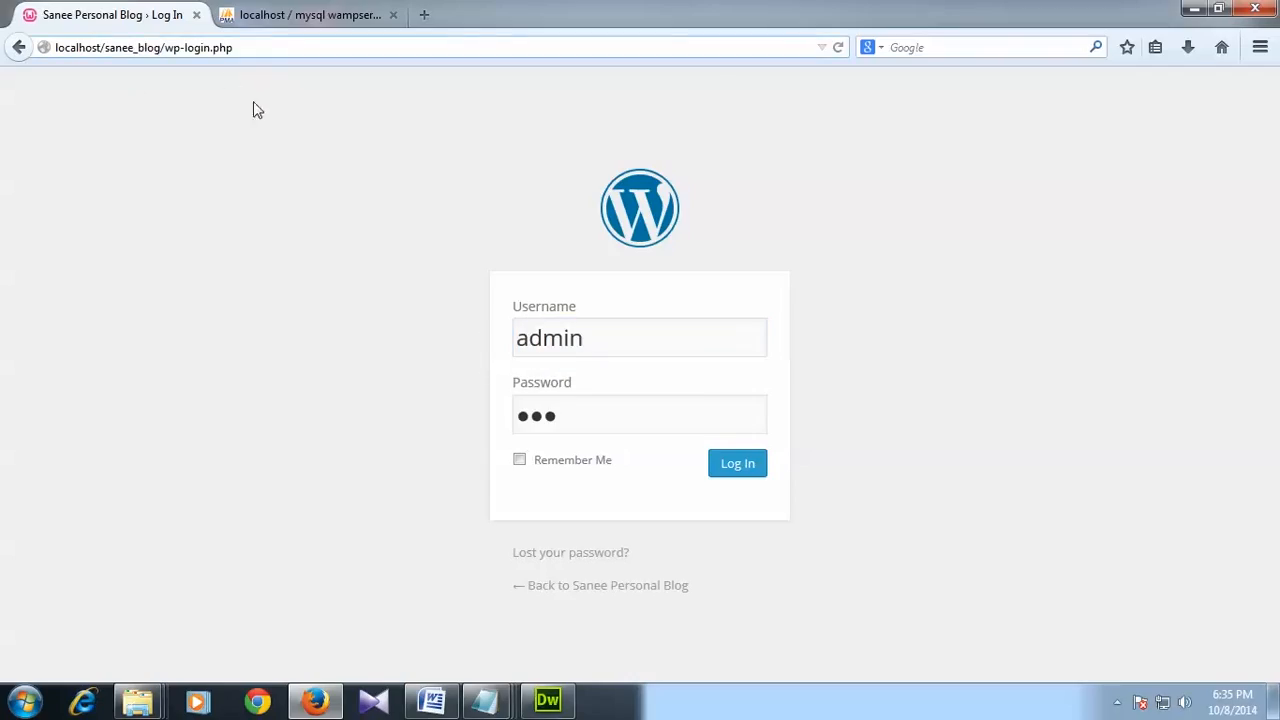
pyautogui.click(737, 466)
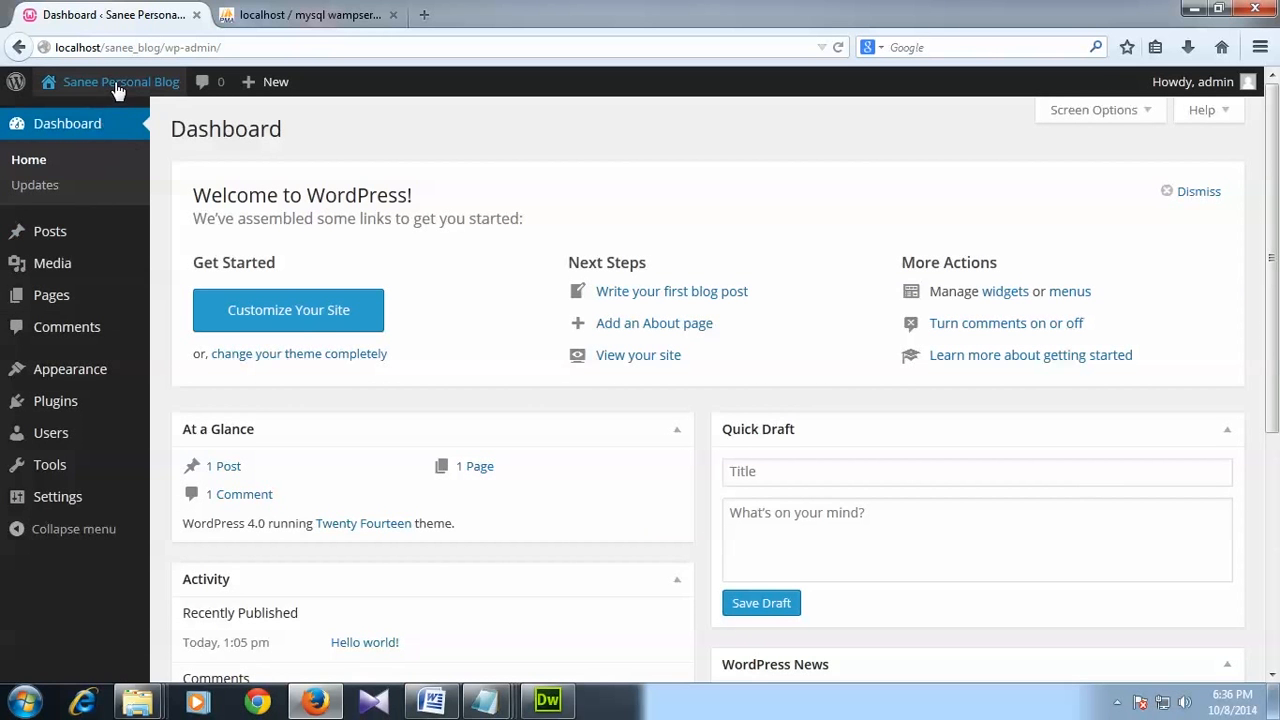
# Step: Open the live blog in a new tab via Visit Site and scroll through its front page
pyautogui.moveTo(102, 96)
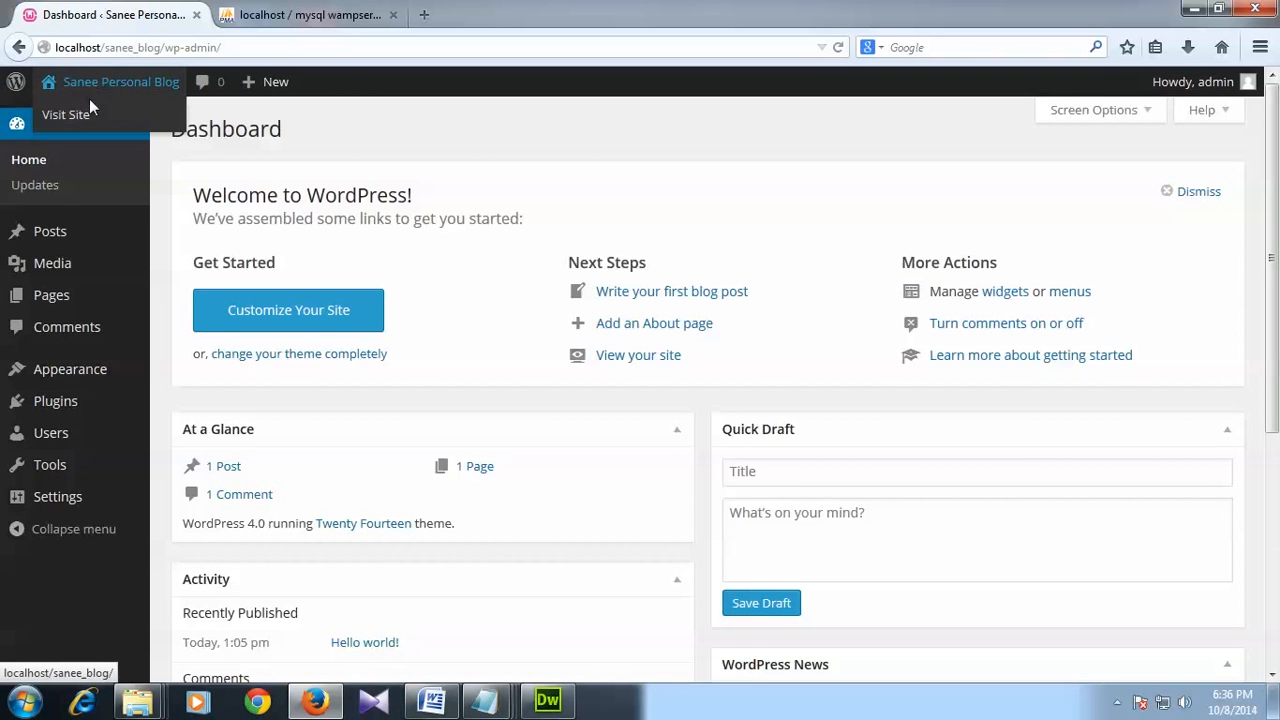
pyautogui.rightClick(80, 118)
pyautogui.click(112, 129)
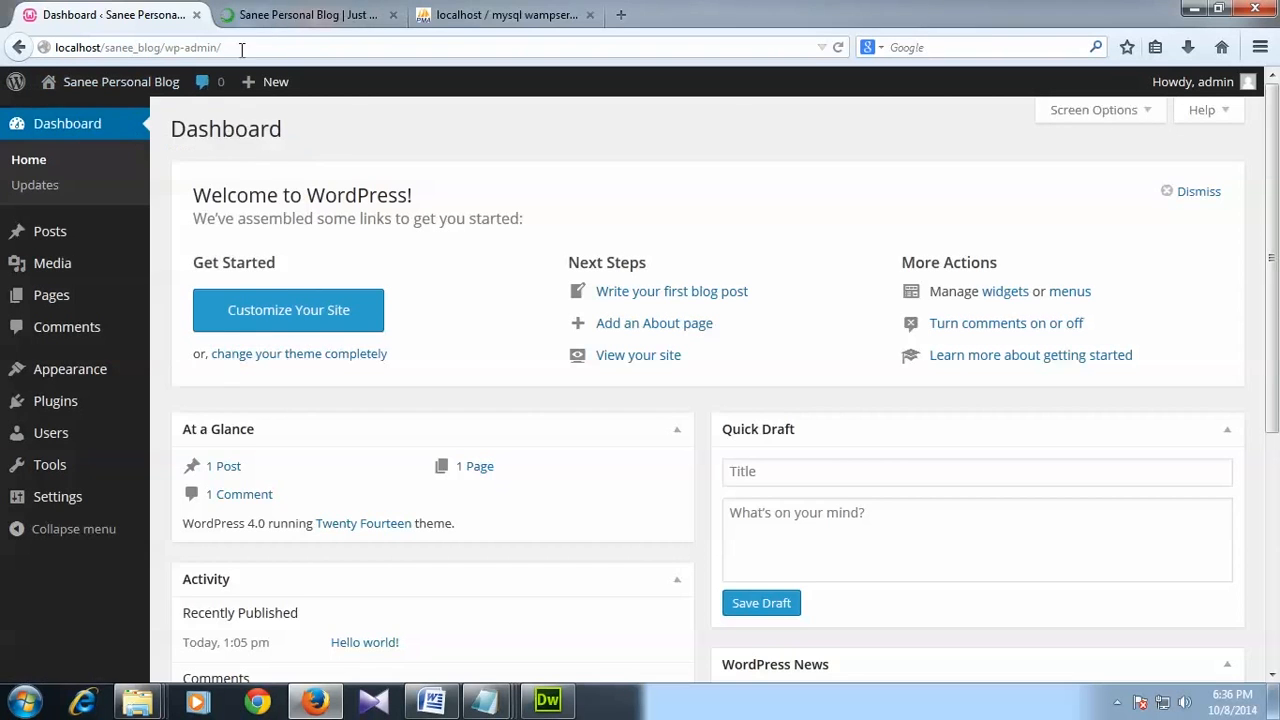
pyautogui.click(300, 12)
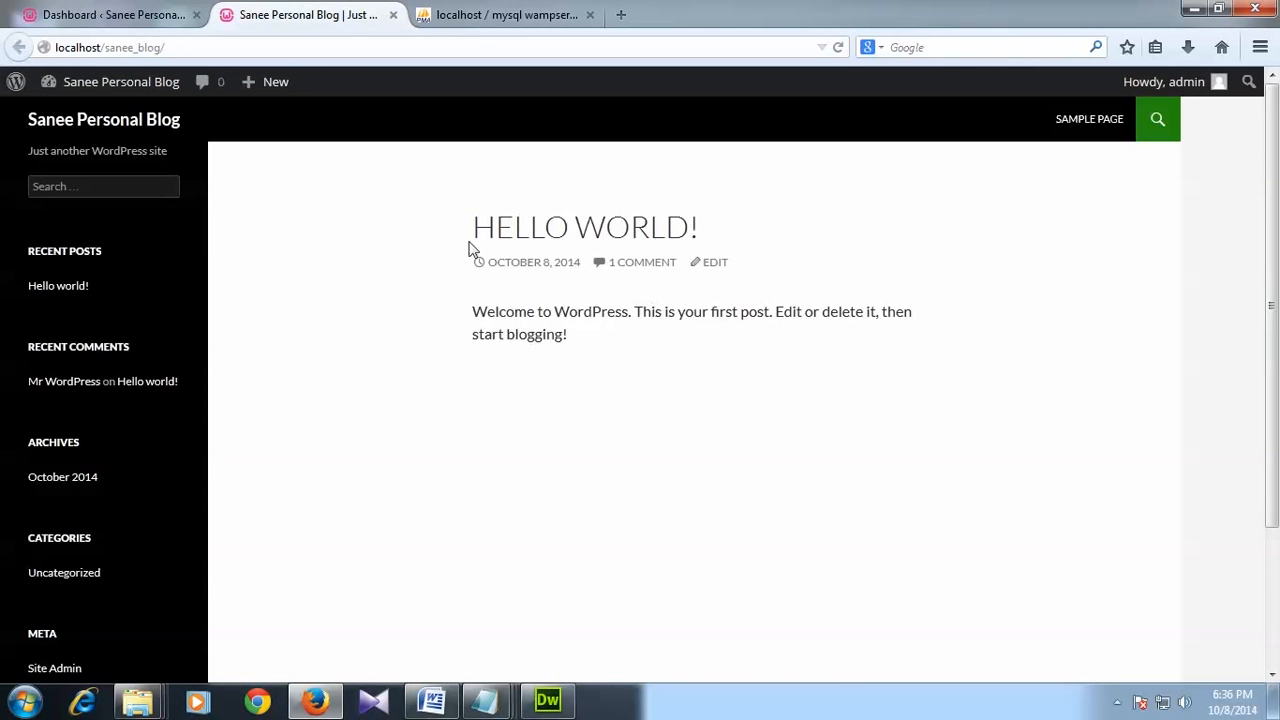
pyautogui.scroll(-3, 1097, 543)
pyautogui.scroll(3, 866, 526)
# Step: Return to the Dashboard, then close both the dashboard and blog front-page tabs
pyautogui.click(110, 15)
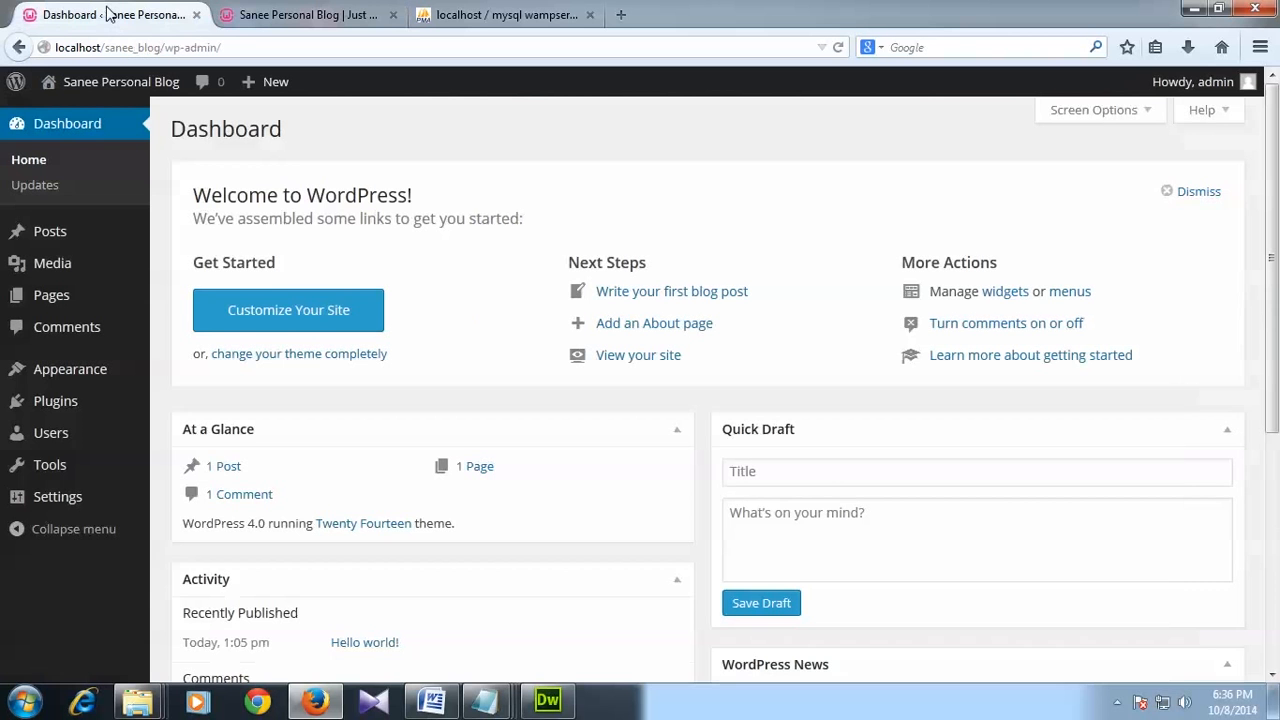
pyautogui.click(196, 15)
pyautogui.click(196, 15)
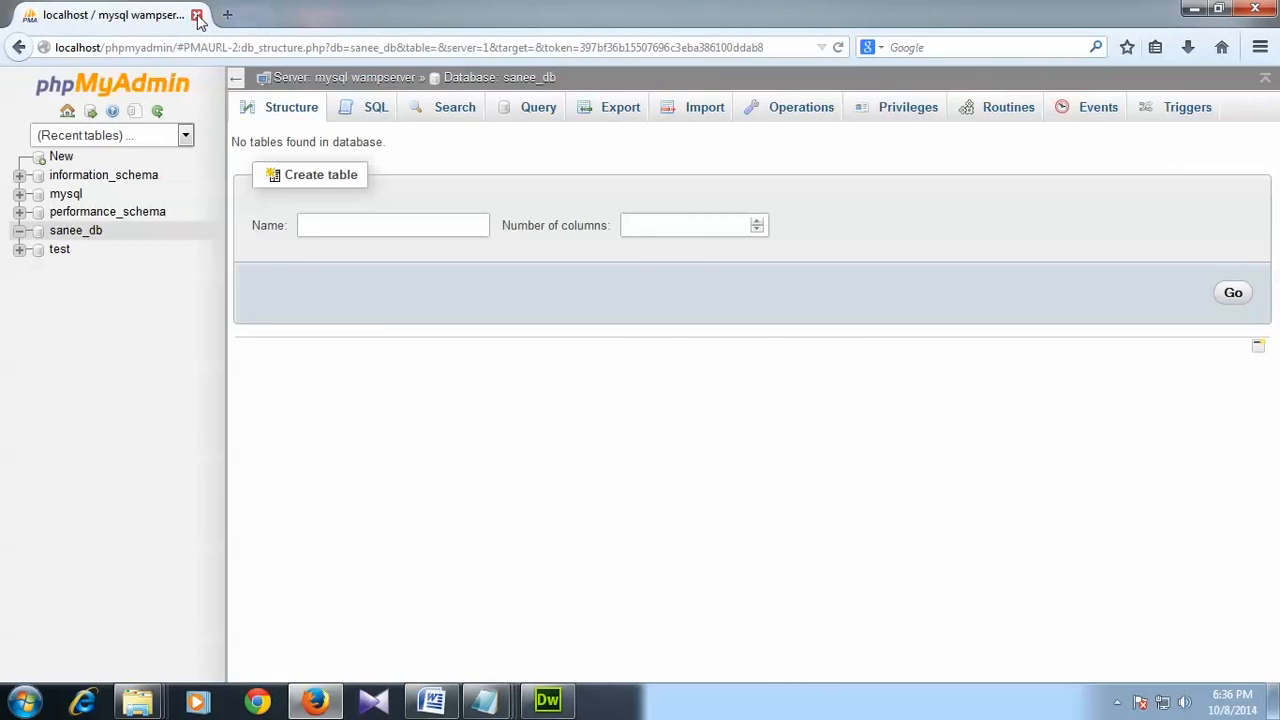
# Step: Close and relaunch Firefox, then load localhost/sanee_blog to see the blog front page
pyautogui.click(196, 15)
pyautogui.click(315, 700)
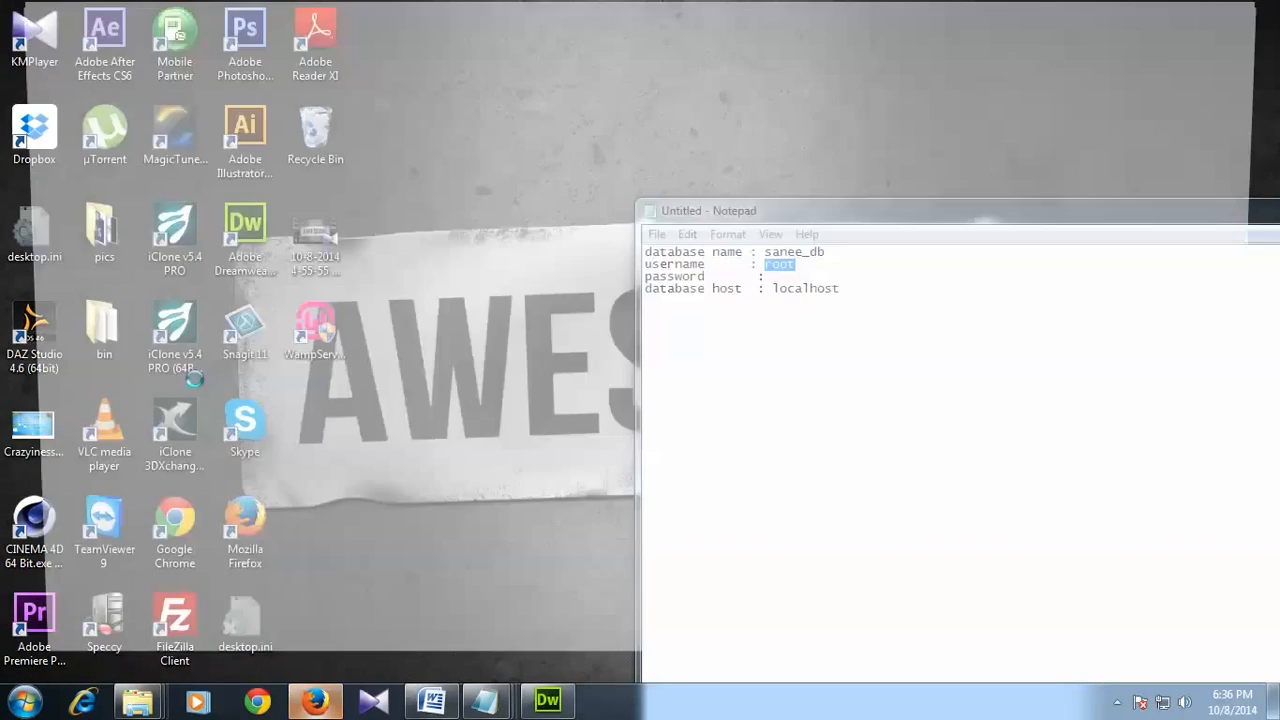
pyautogui.click(218, 47)
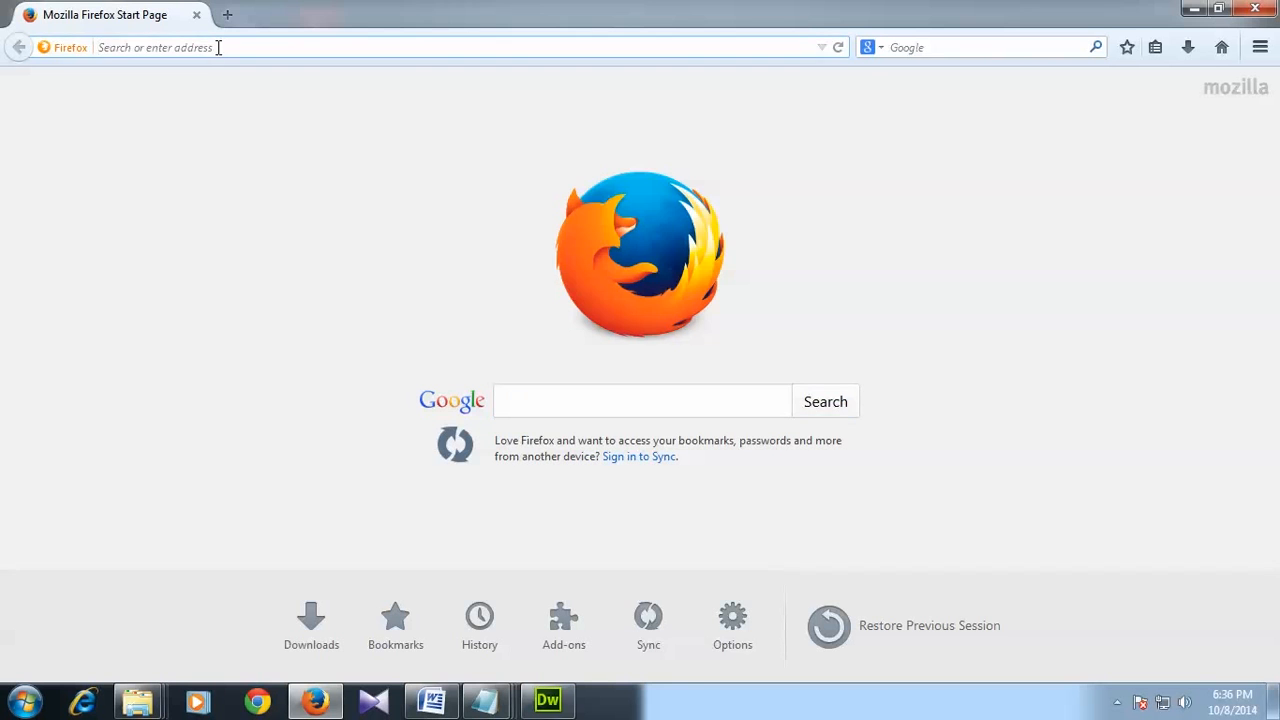
pyautogui.write('localhost')
pyautogui.press('Return')
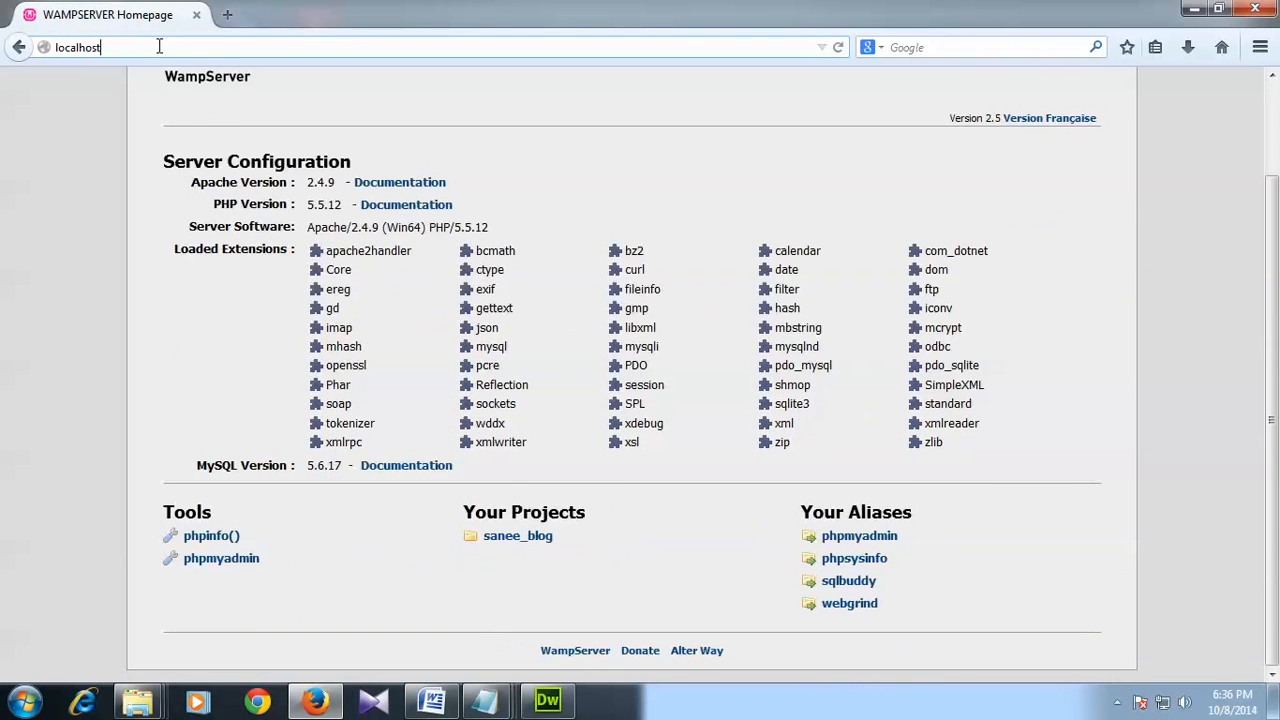
pyautogui.click(159, 47)
pyautogui.write('/sanee_blog/')
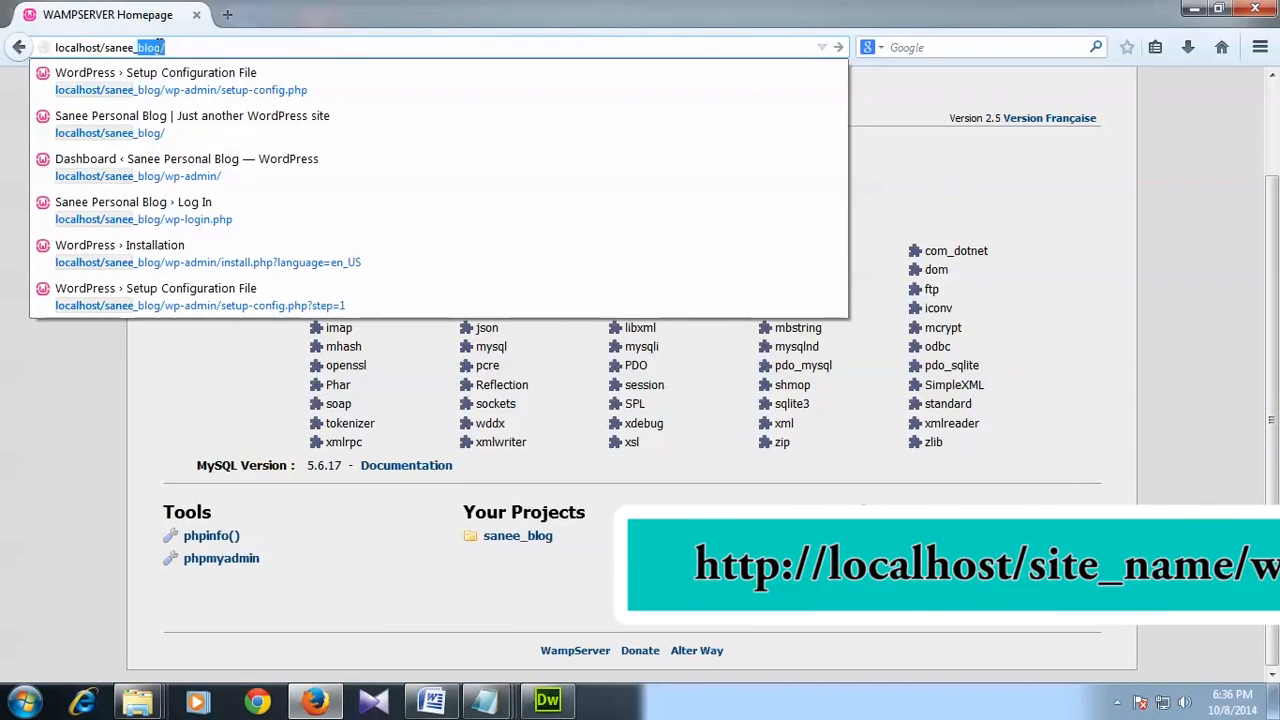
pyautogui.press('Return')
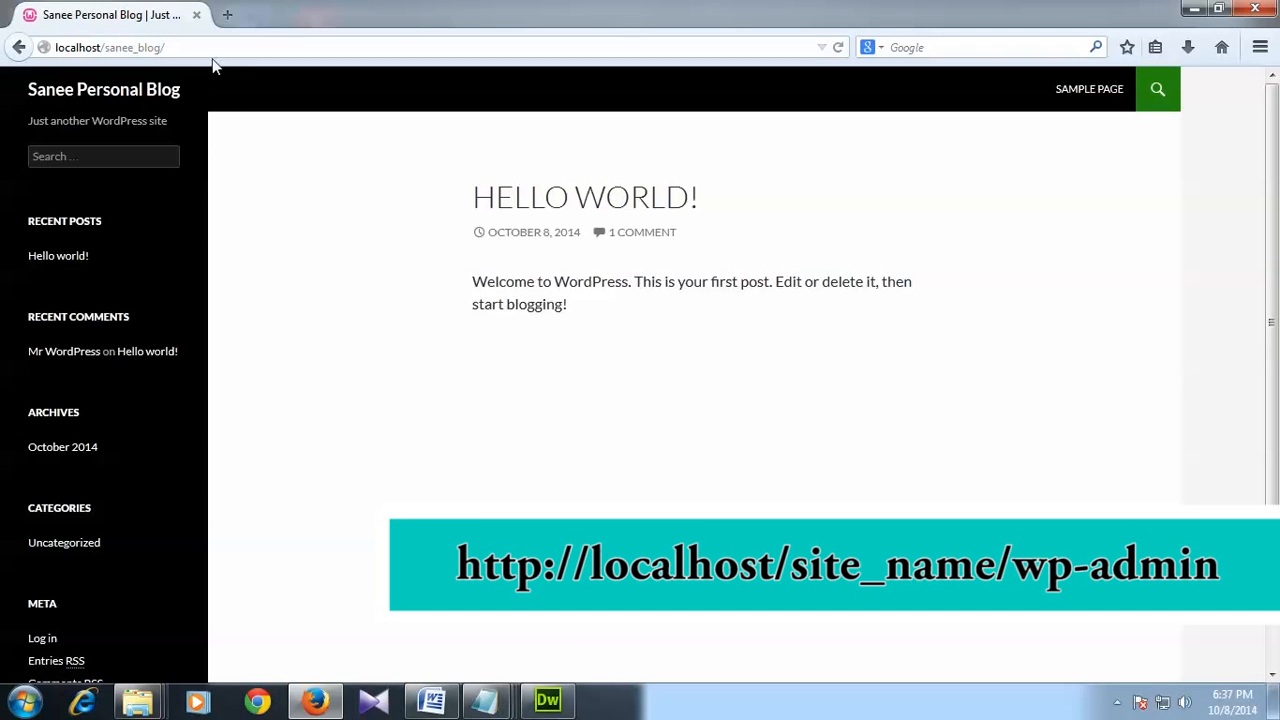
# Step: Go to localhost/sanee_blog/wp-admin and sign in with the saved admin credentials
pyautogui.click(248, 47)
pyautogui.click(248, 47)
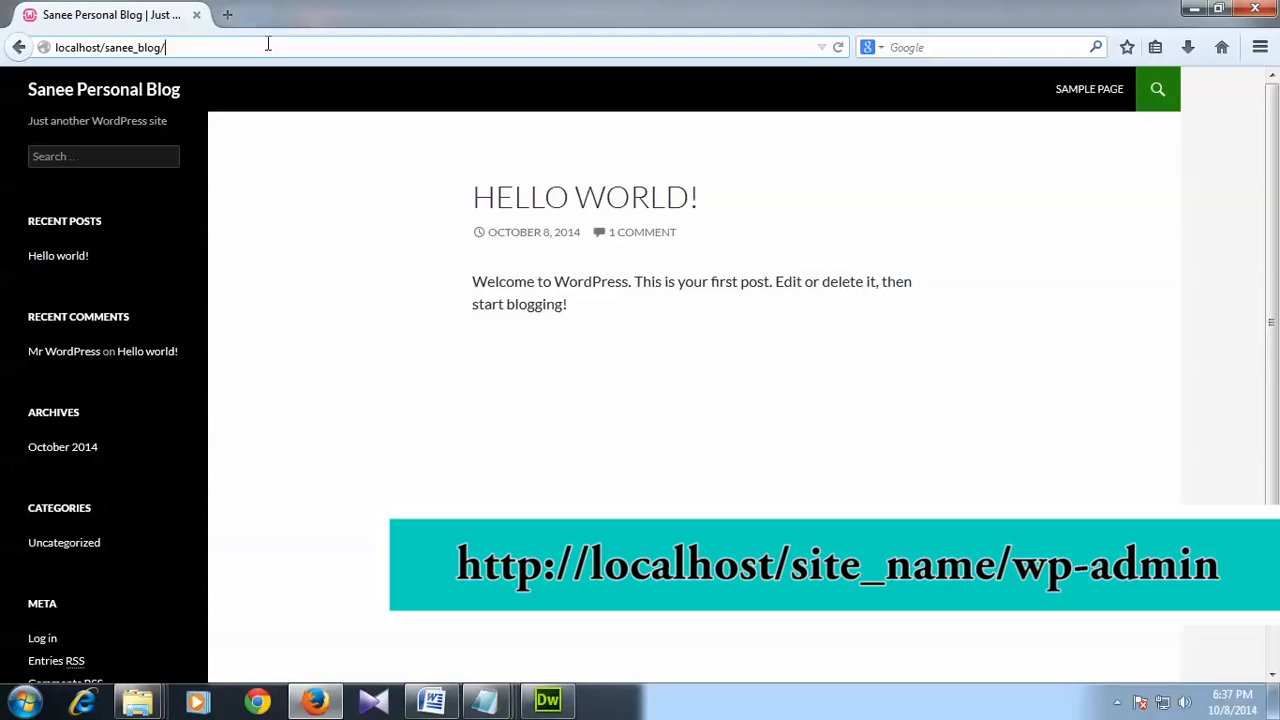
pyautogui.write('wp-admi')
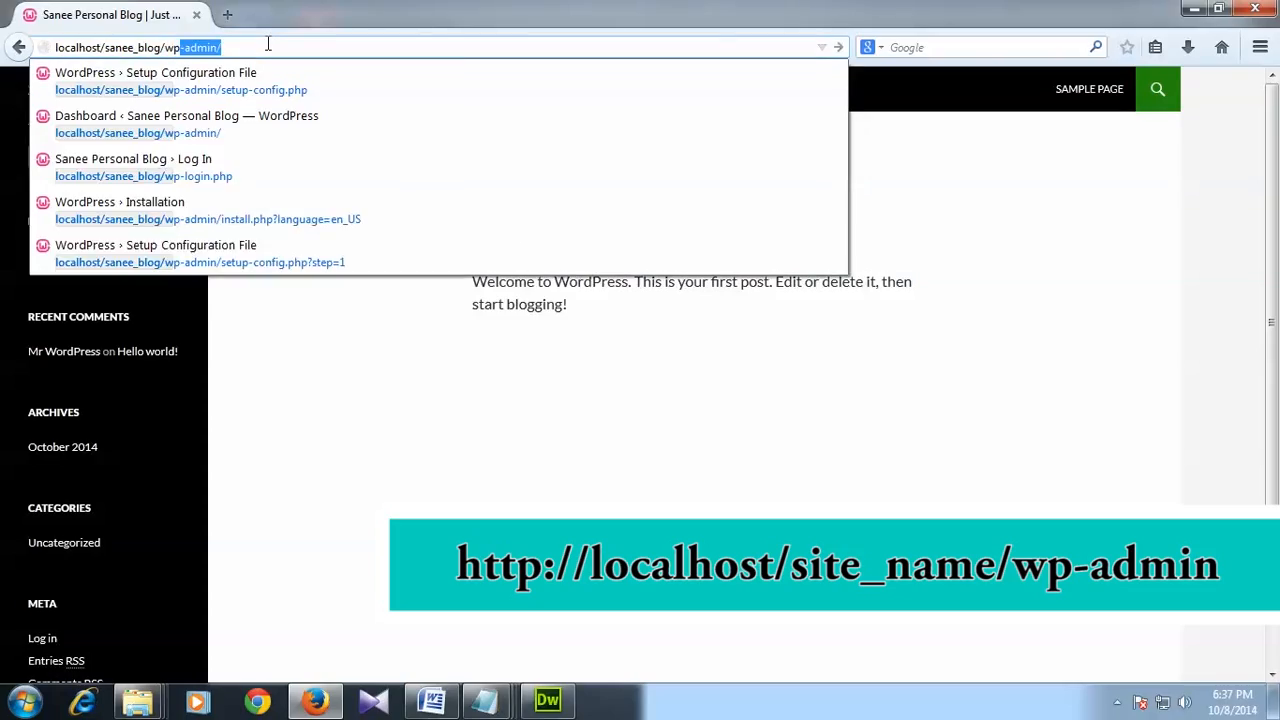
pyautogui.write('n')
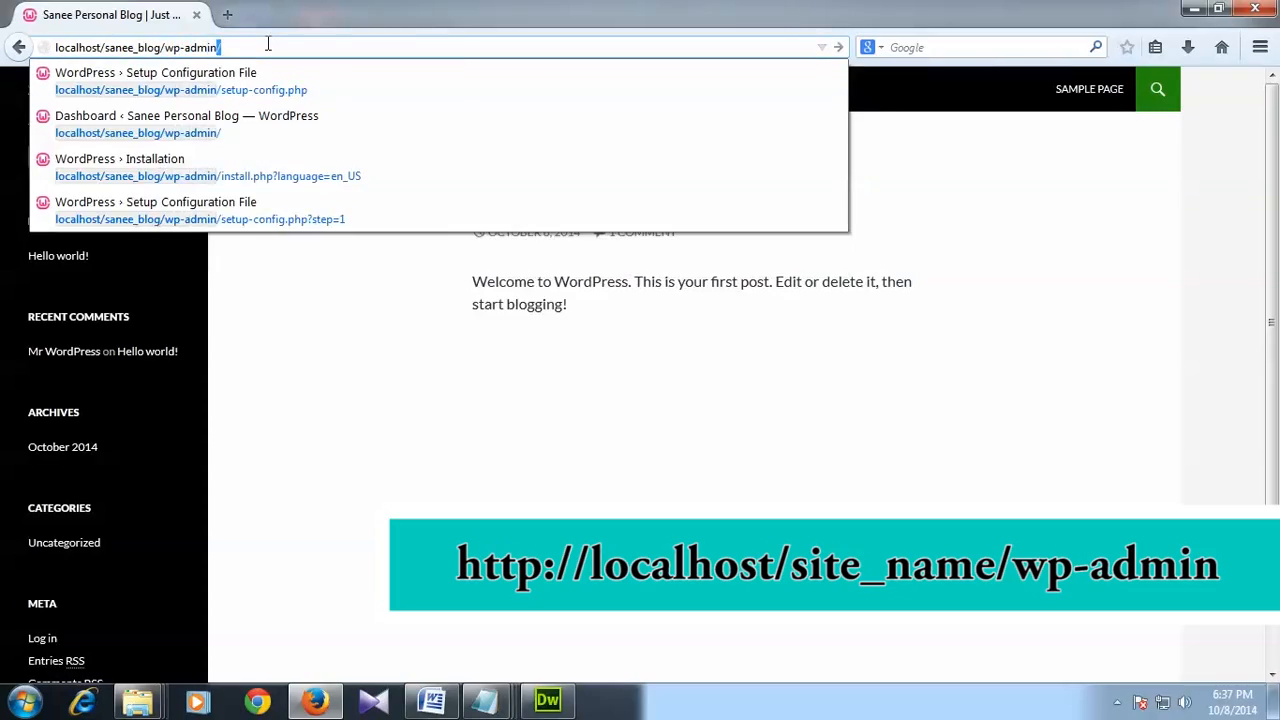
pyautogui.press('Return')
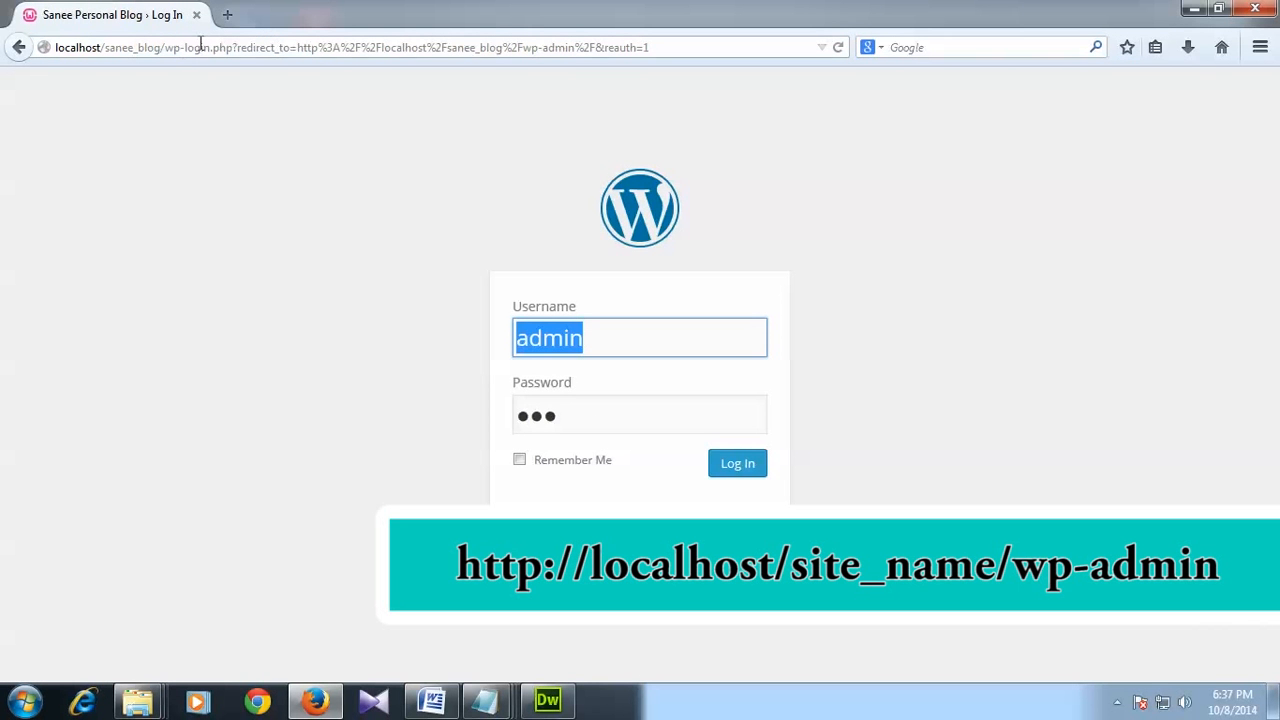
pyautogui.click(596, 333)
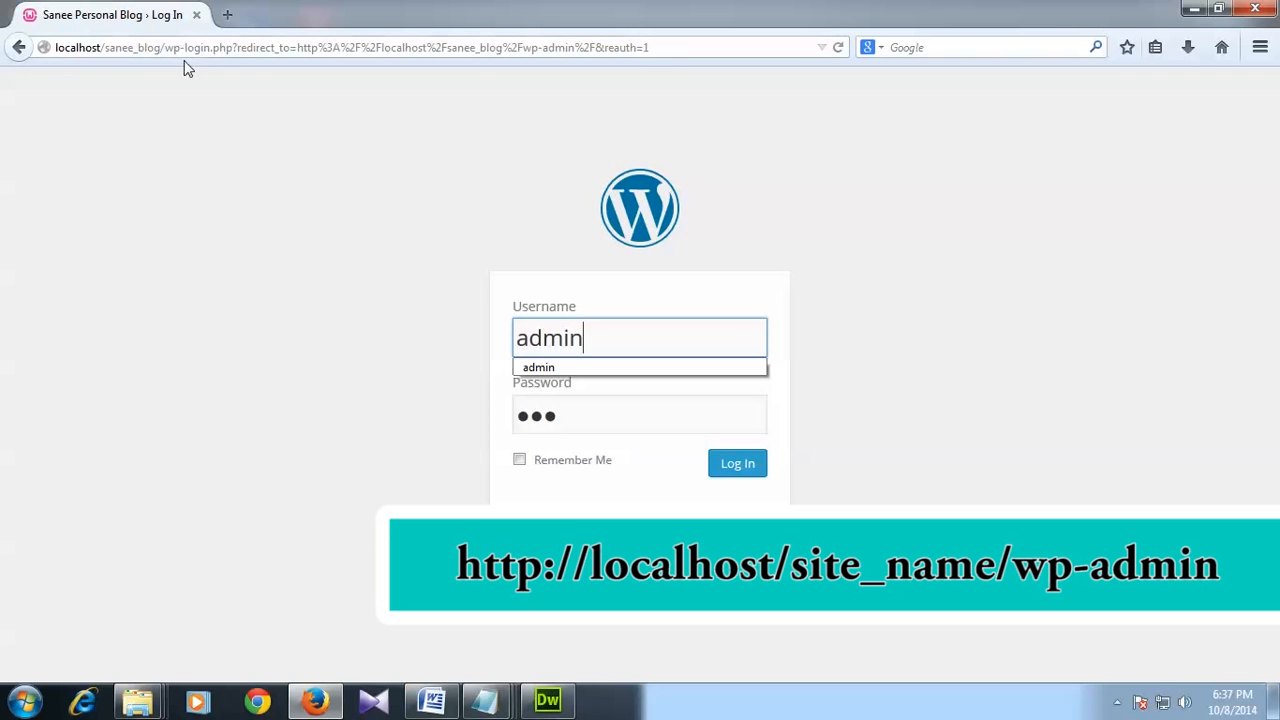
pyautogui.click(994, 392)
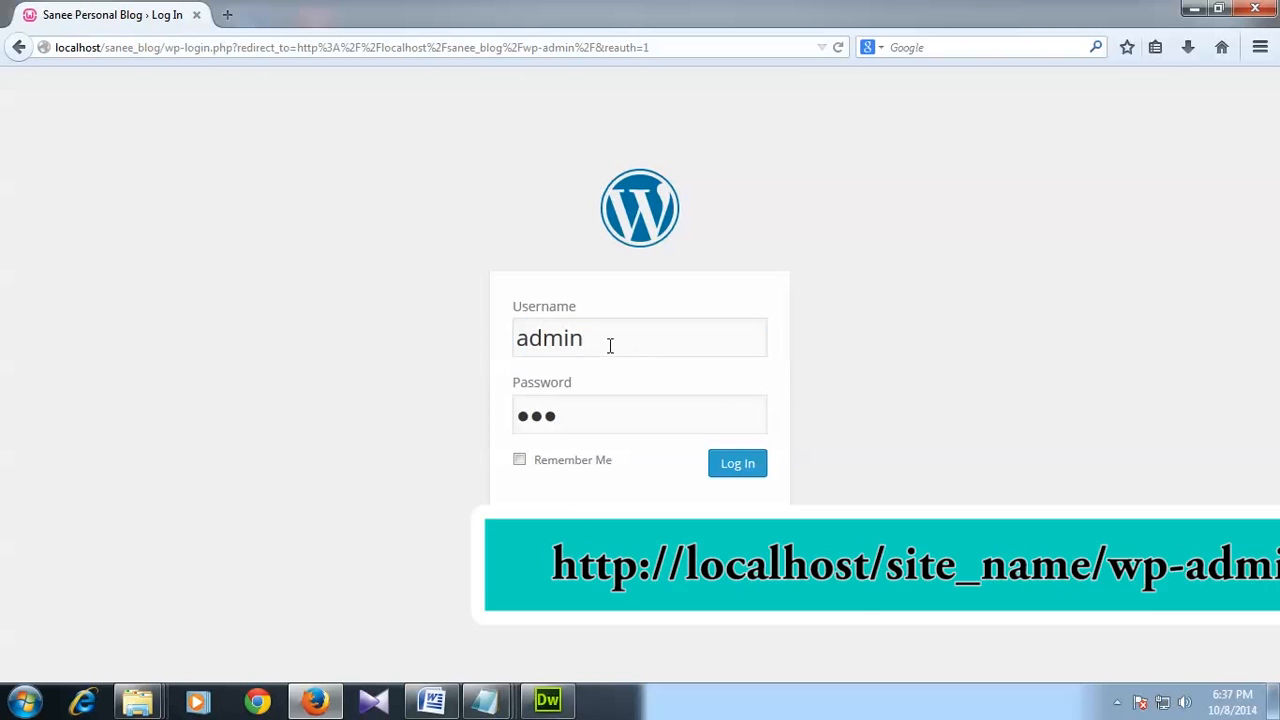
pyautogui.click(608, 345)
pyautogui.click(572, 413)
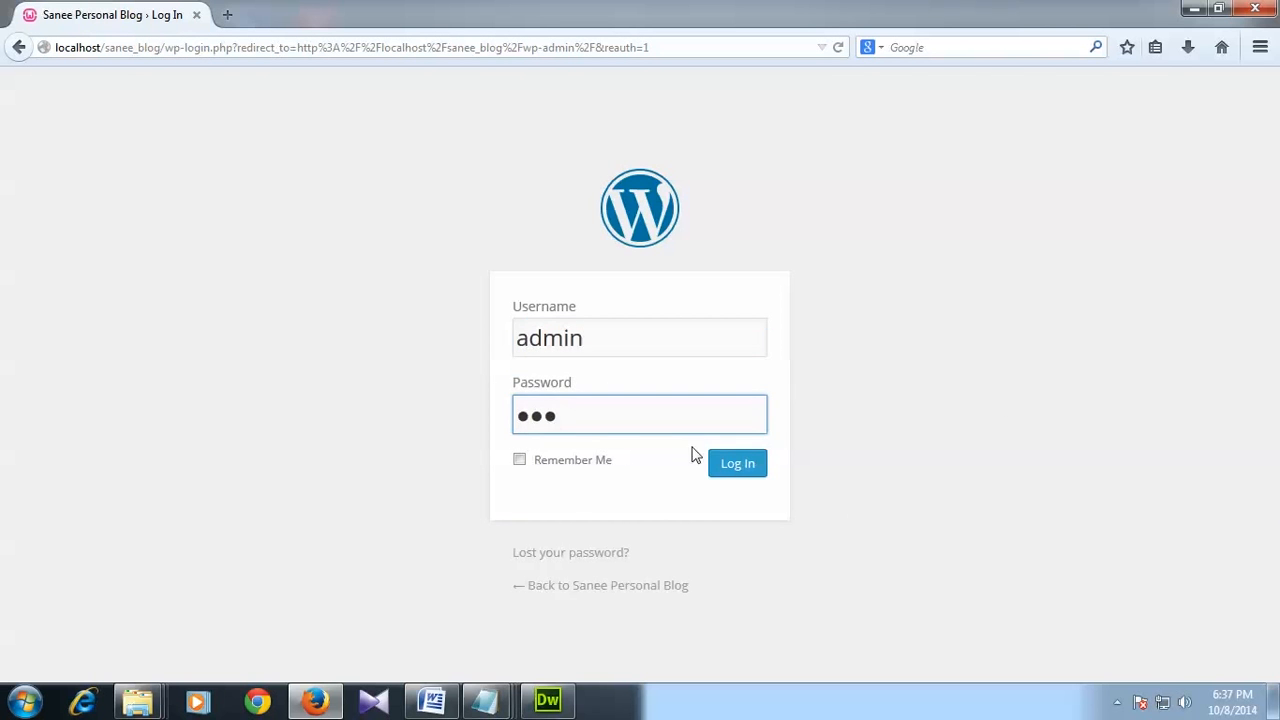
pyautogui.click(729, 468)
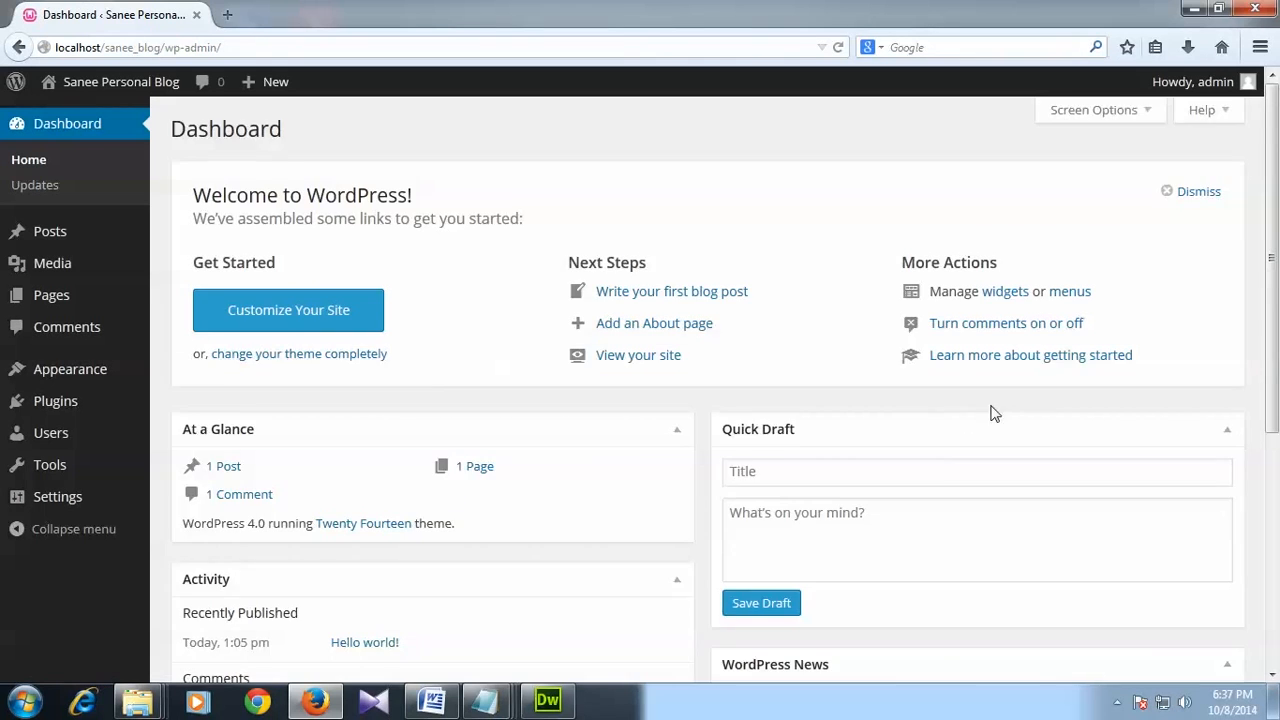
pyautogui.scroll(-3, 994, 412)
pyautogui.scroll(3, 998, 418)
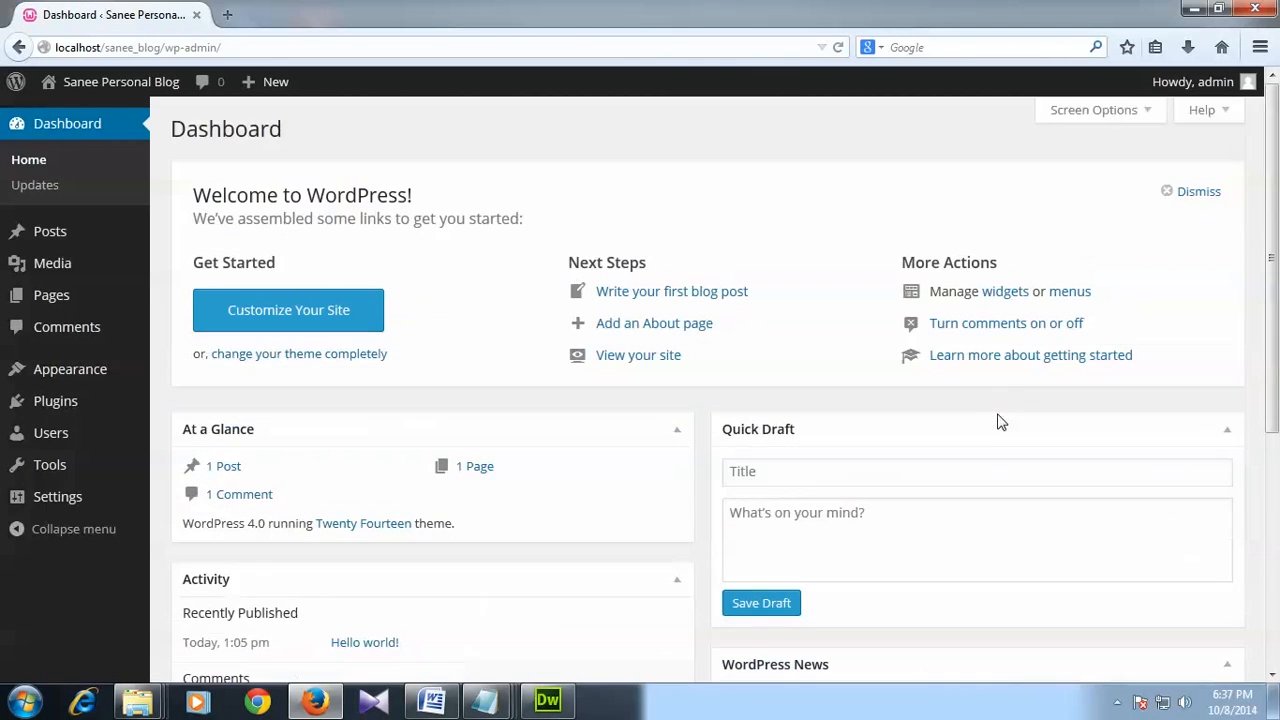
pyautogui.click(1189, 10)
pyautogui.moveTo(138, 700)
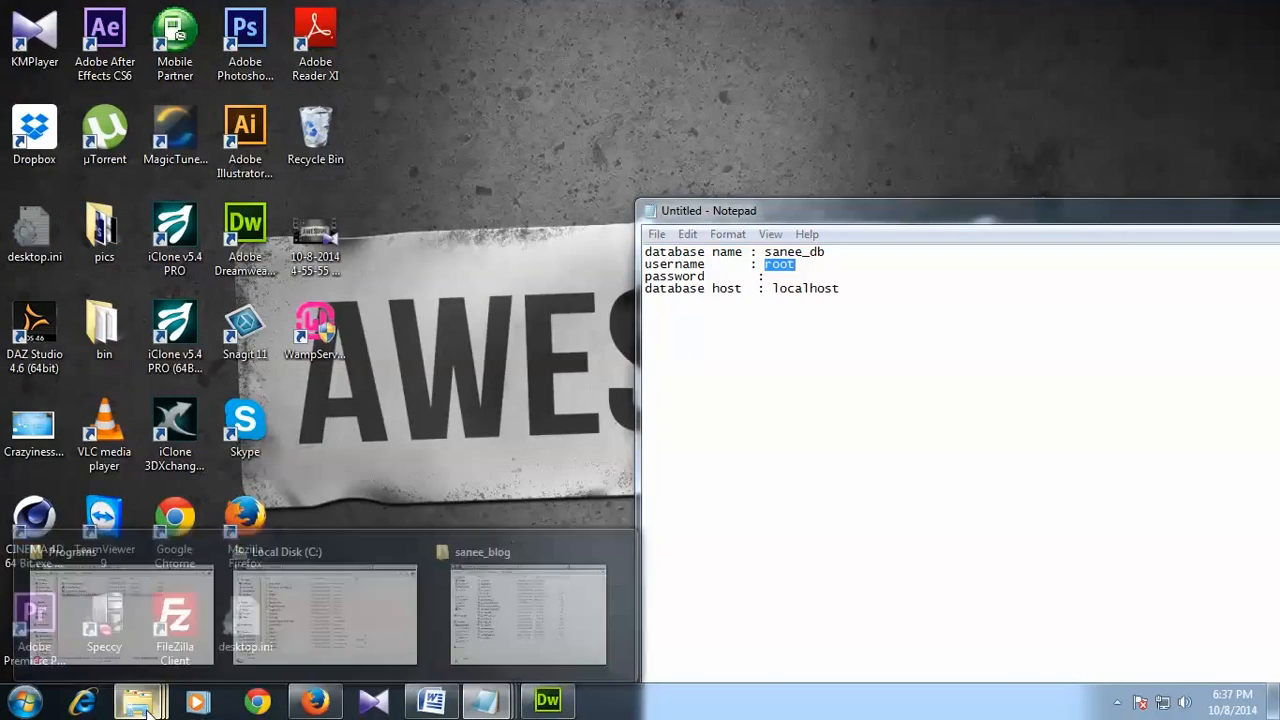
pyautogui.click(514, 583)
pyautogui.moveTo(577, 155); pyautogui.dragTo(600, 81)
pyautogui.rightClick(410, 620)
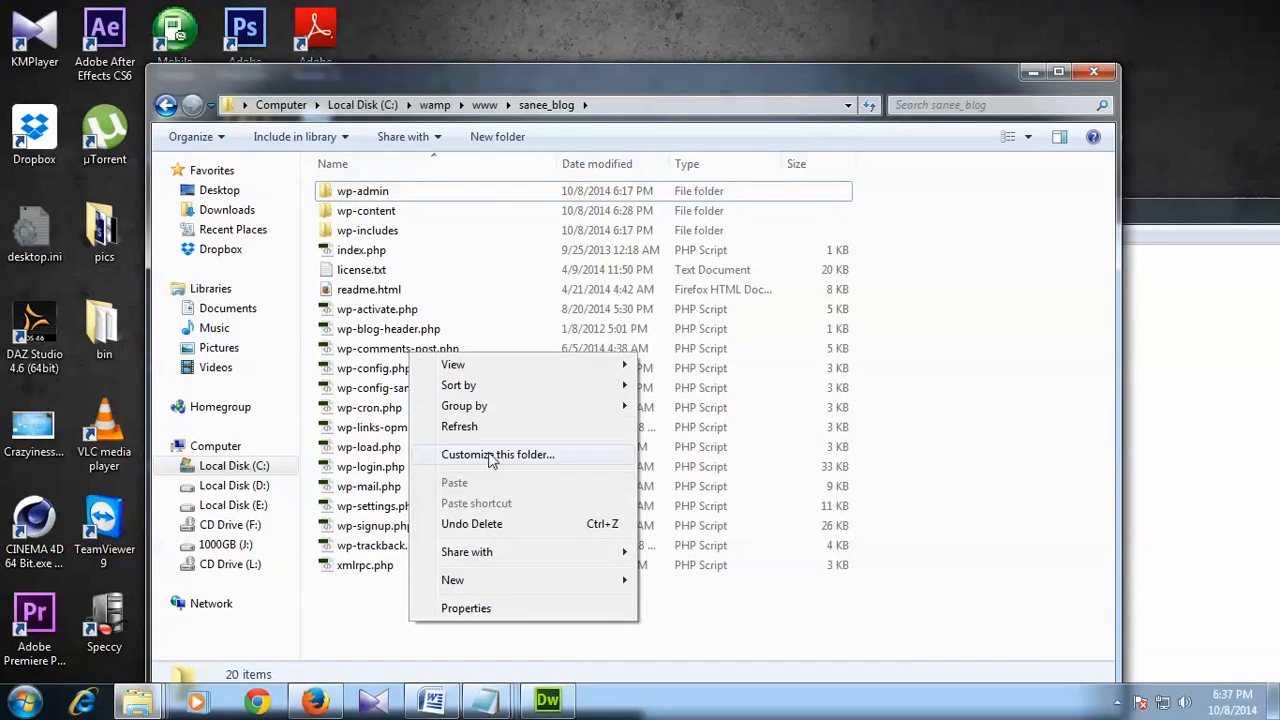
pyautogui.click(470, 427)
pyautogui.click(484, 104)
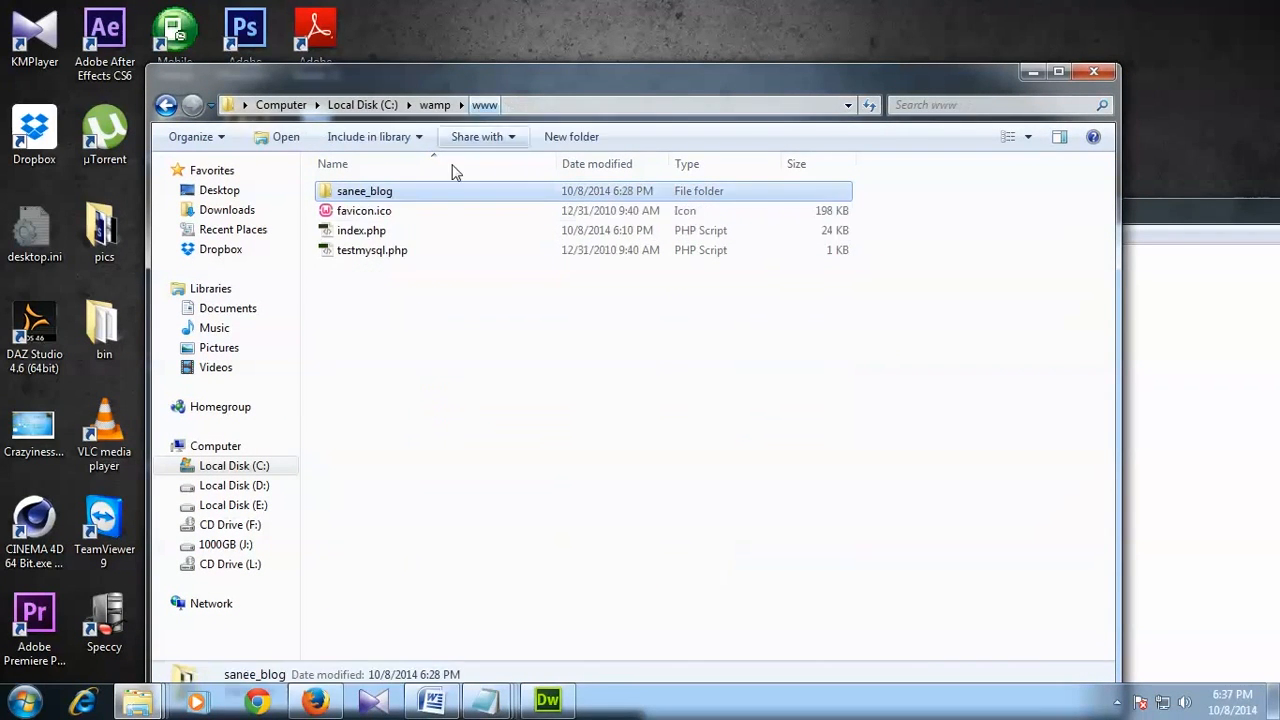
pyautogui.doubleClick(370, 191)
# Step: Compare wp-config-sample.php with wp-config.php, then open wp-config.php in Dreamweaver
pyautogui.moveTo(466, 85); pyautogui.dragTo(533, 46)
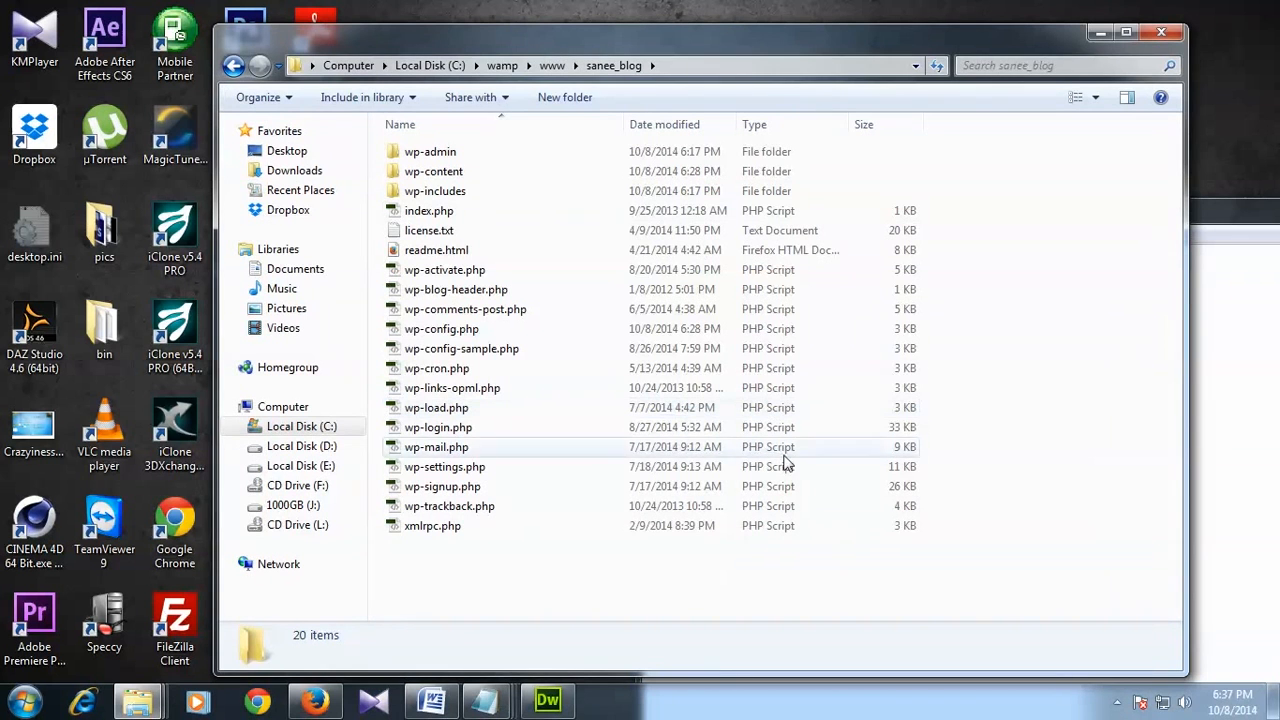
pyautogui.click(430, 352)
pyautogui.click(425, 332)
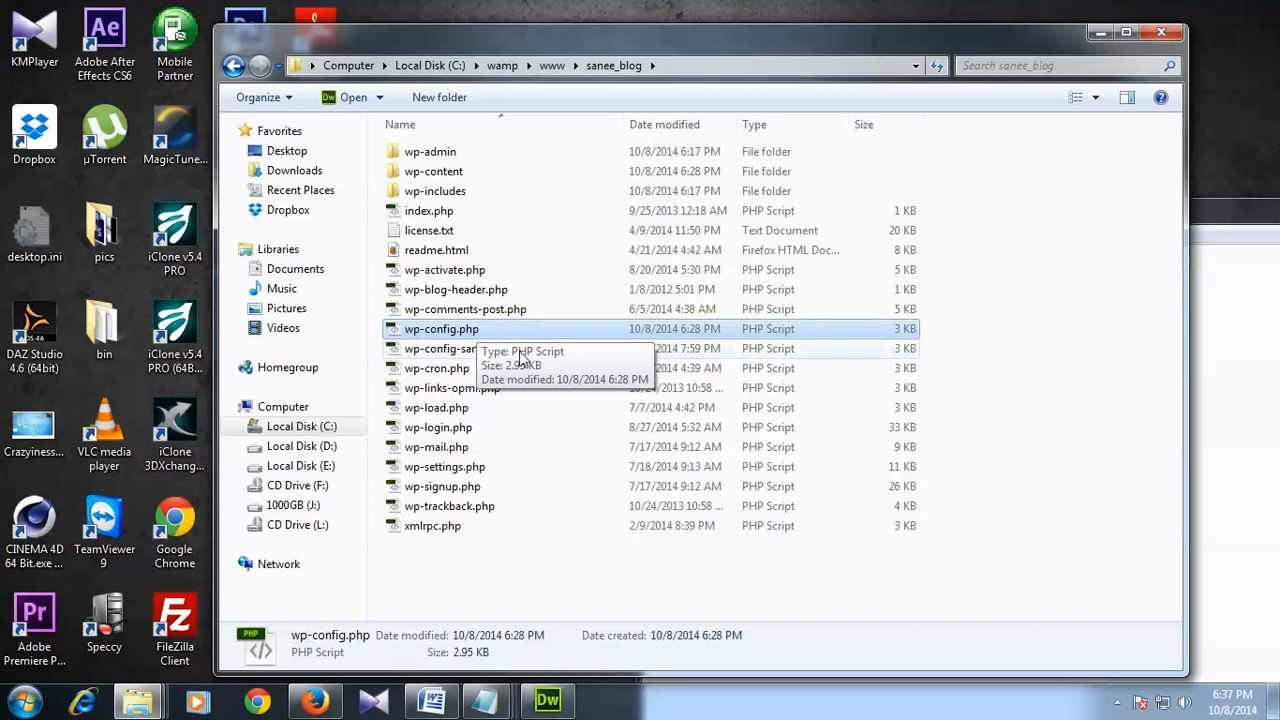
pyautogui.click(468, 352)
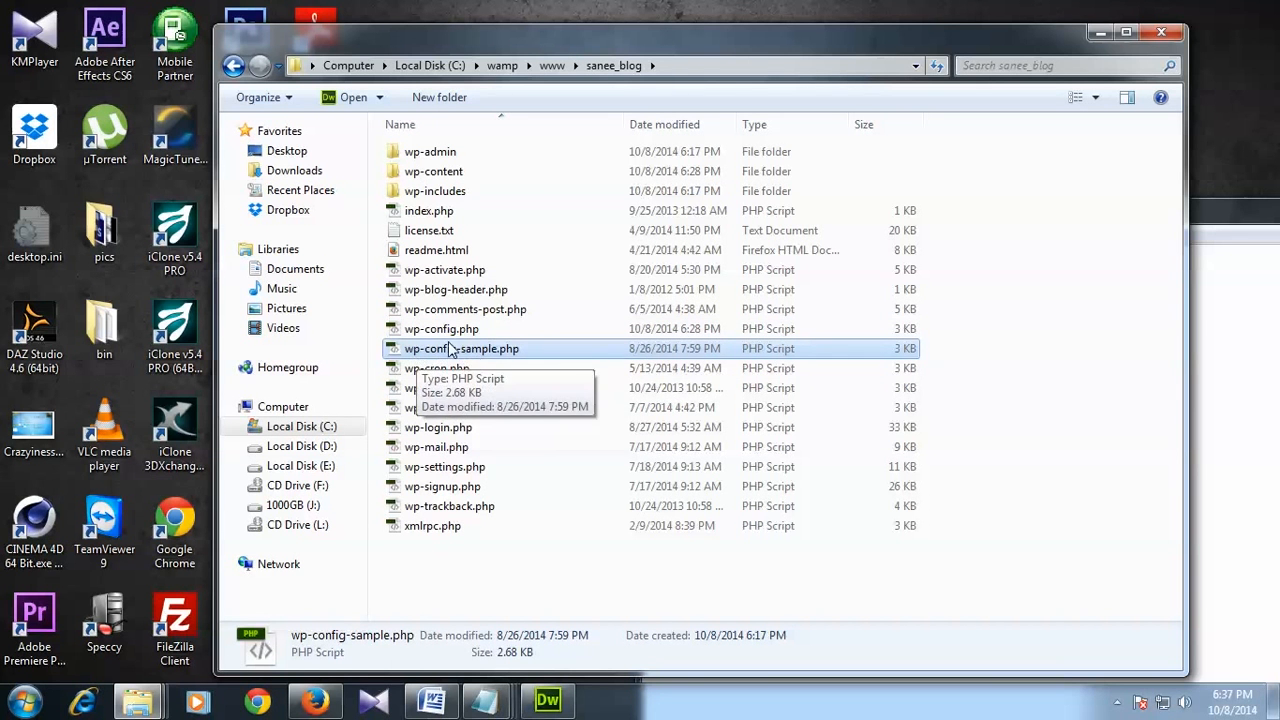
pyautogui.click(446, 332)
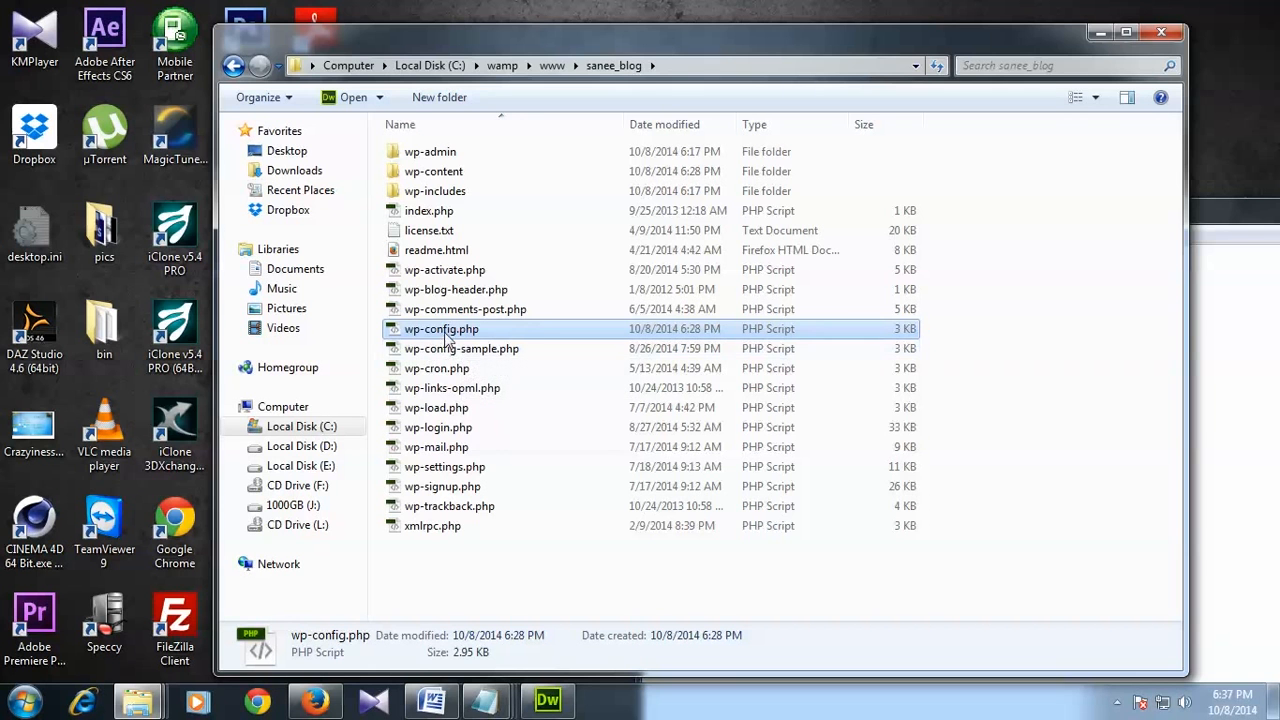
pyautogui.doubleClick(443, 331)
# Step: In Code view, highlight DB_NAME 'sanee_db', DB_USER 'root' and the empty database password
pyautogui.click(32, 62)
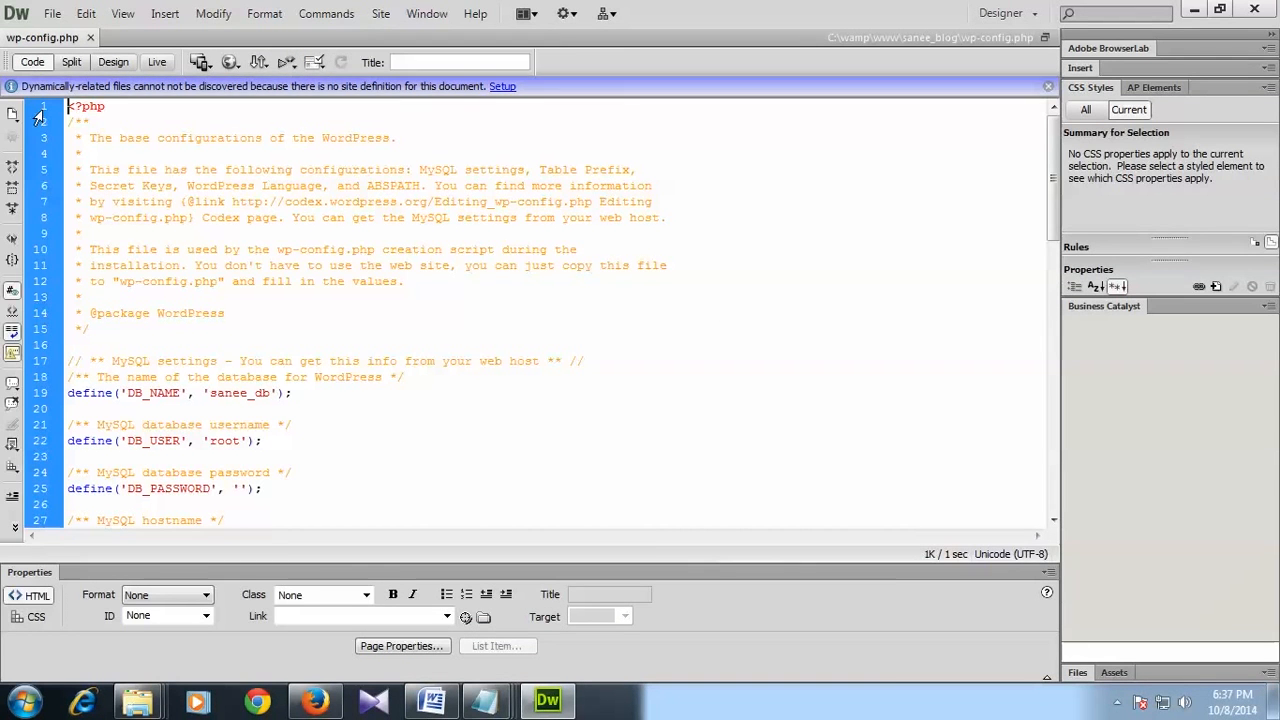
pyautogui.scroll(-3, 318, 323)
pyautogui.click(89, 250)
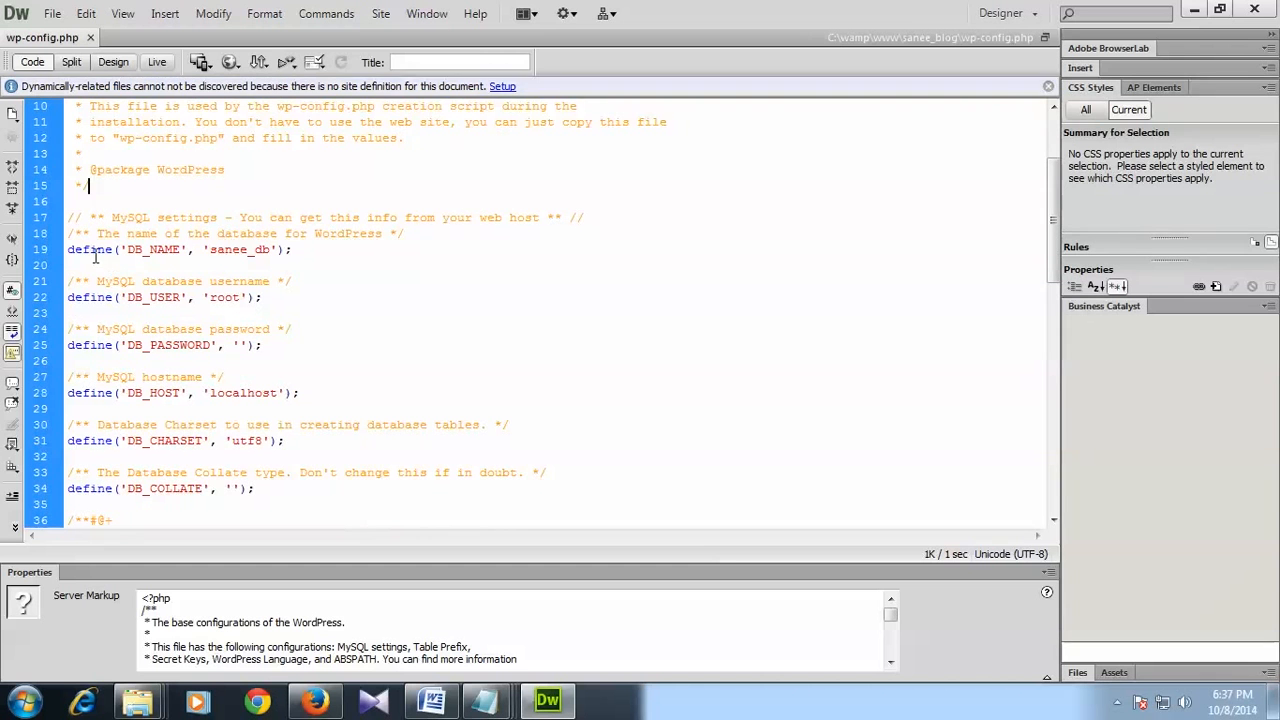
pyautogui.moveTo(209, 250); pyautogui.dragTo(274, 250)
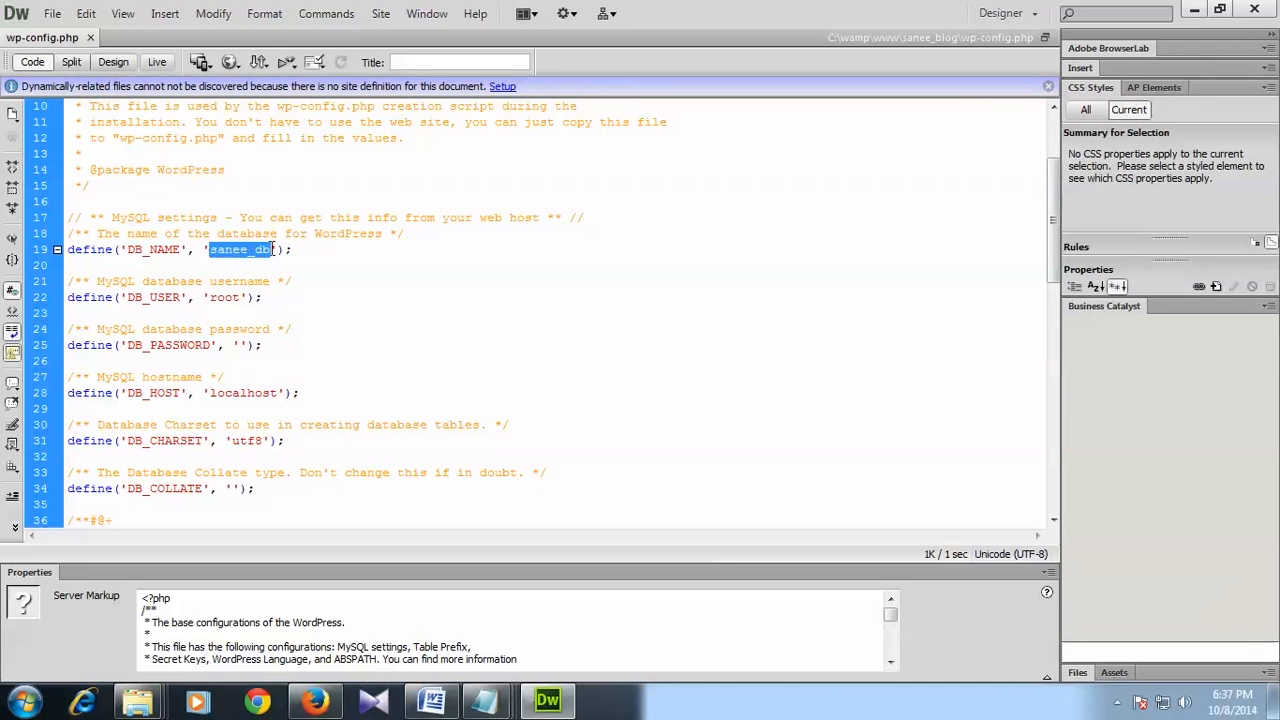
pyautogui.click(297, 265)
pyautogui.scroll(-1, 297, 265)
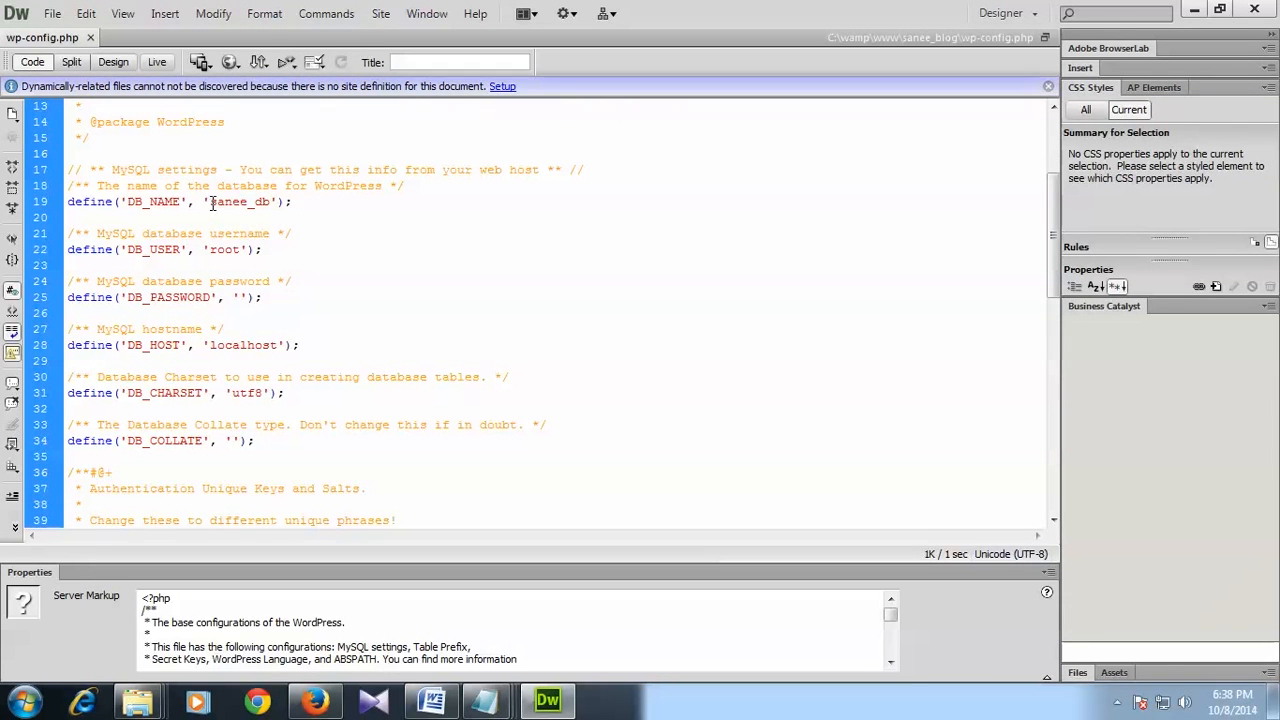
pyautogui.doubleClick(274, 201)
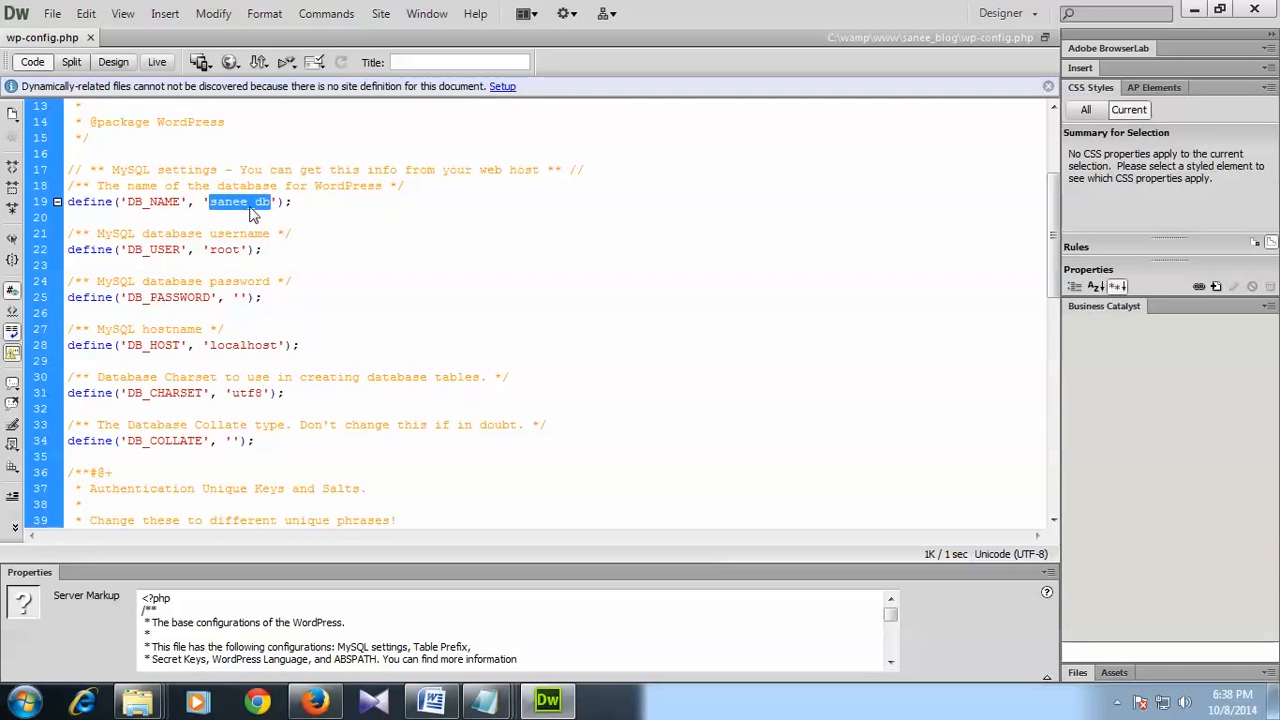
pyautogui.press('End')
pyautogui.moveTo(212, 203); pyautogui.dragTo(258, 202)
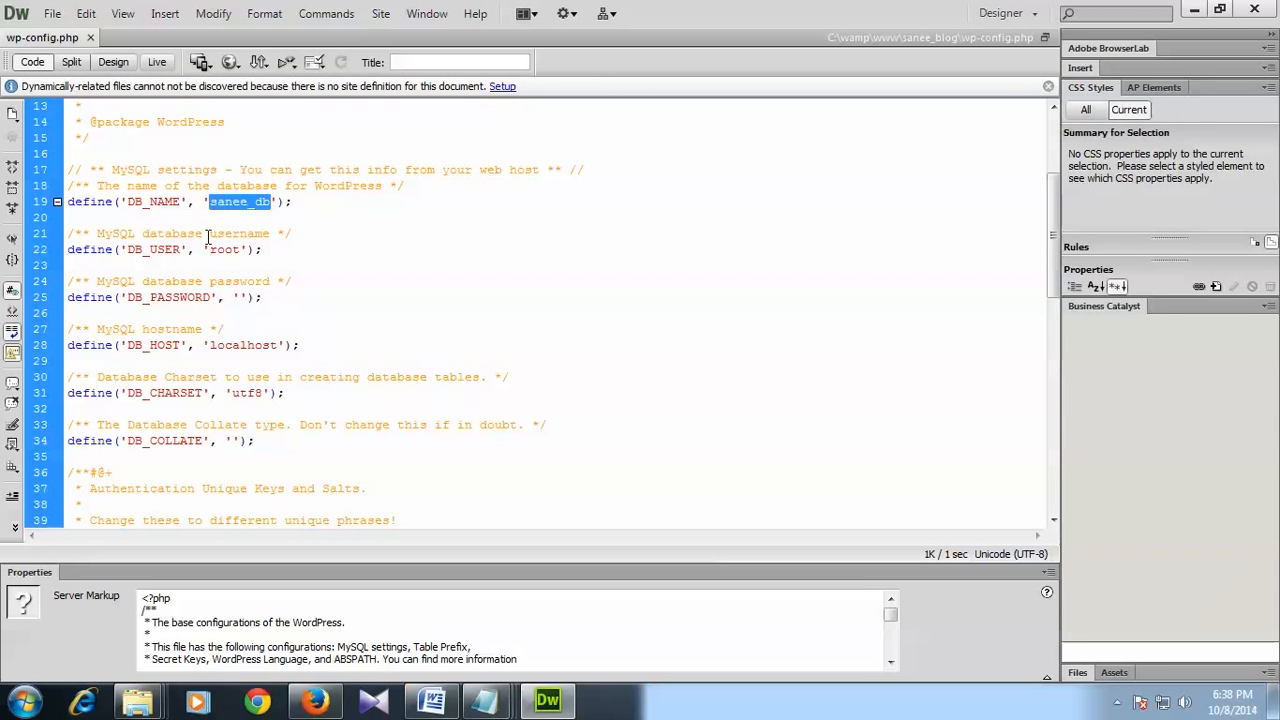
pyautogui.moveTo(209, 250); pyautogui.dragTo(238, 251)
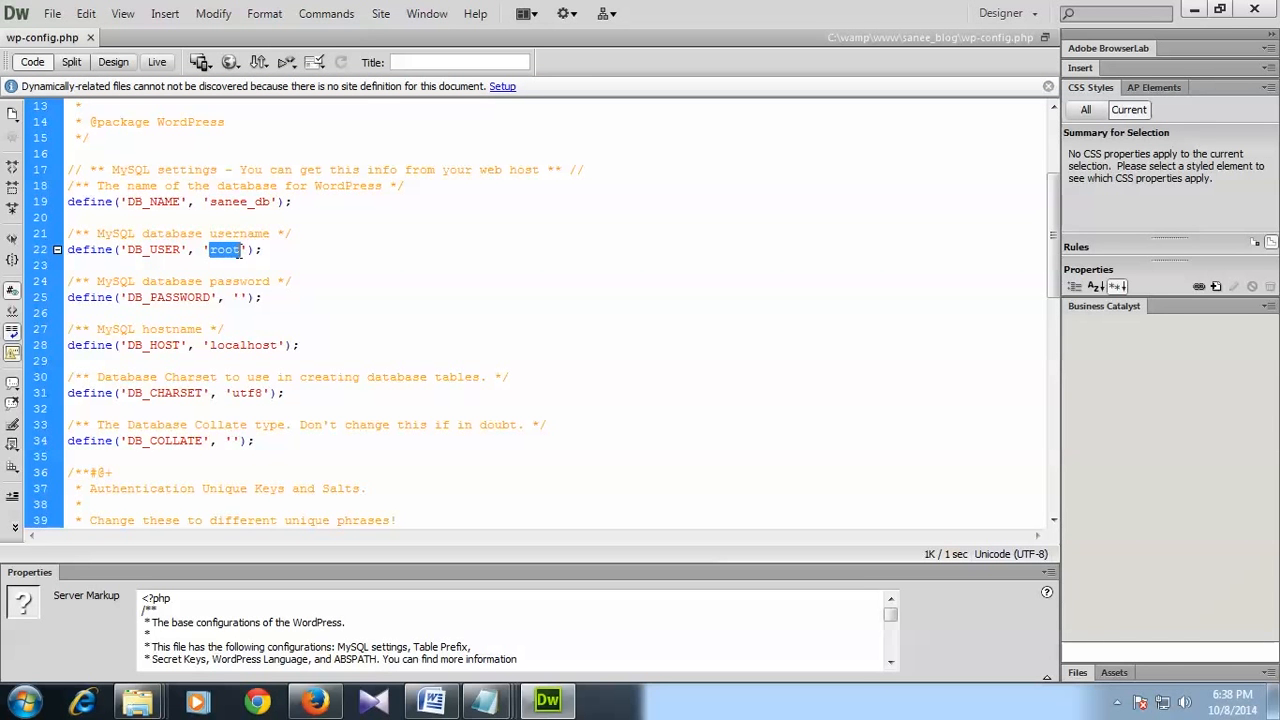
pyautogui.click(238, 298)
# Step: Minimize Dreamweaver, deselect wp-config.php, and switch to Firefox's Sanee Personal Blog Dashboard
pyautogui.click(1196, 10)
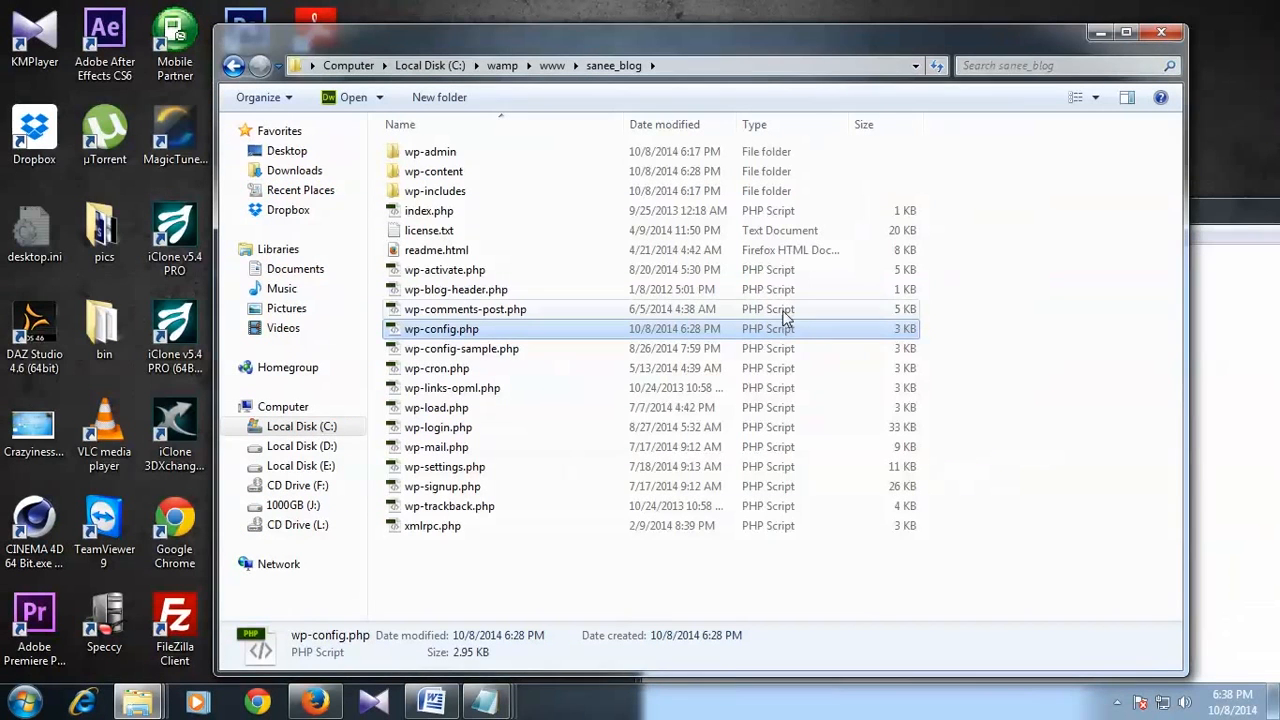
pyautogui.click(497, 580)
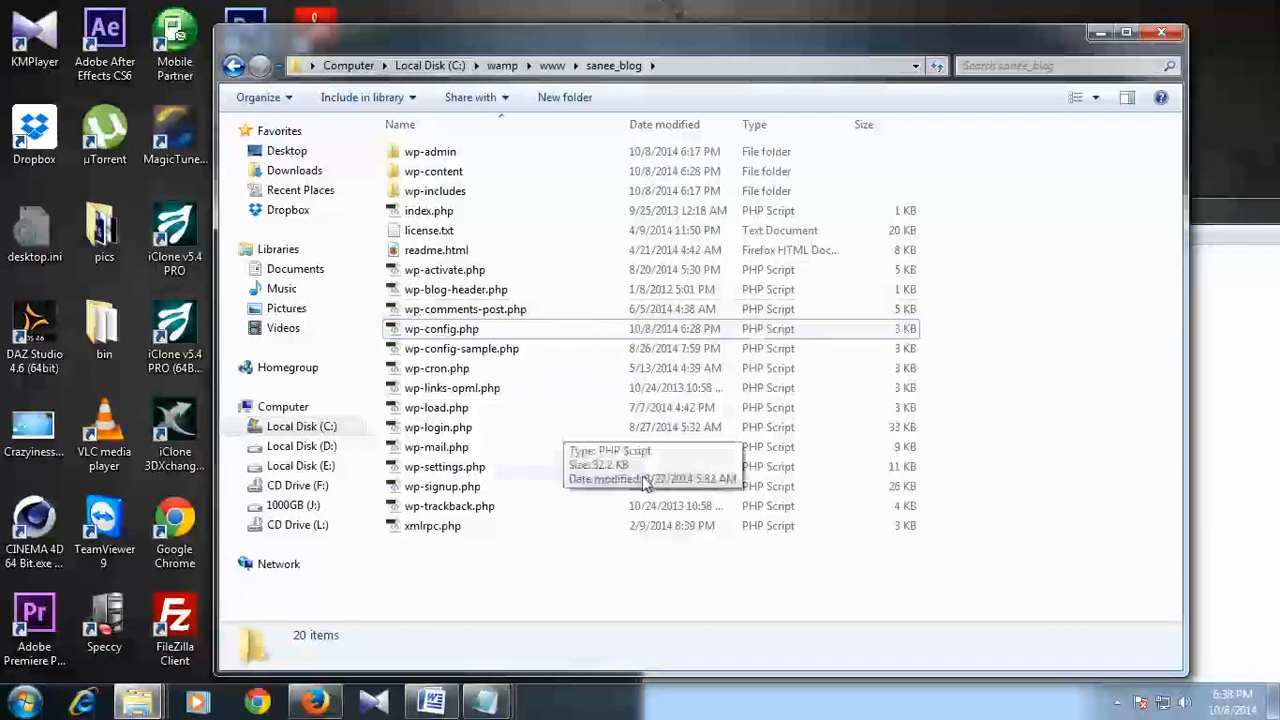
pyautogui.click(315, 700)
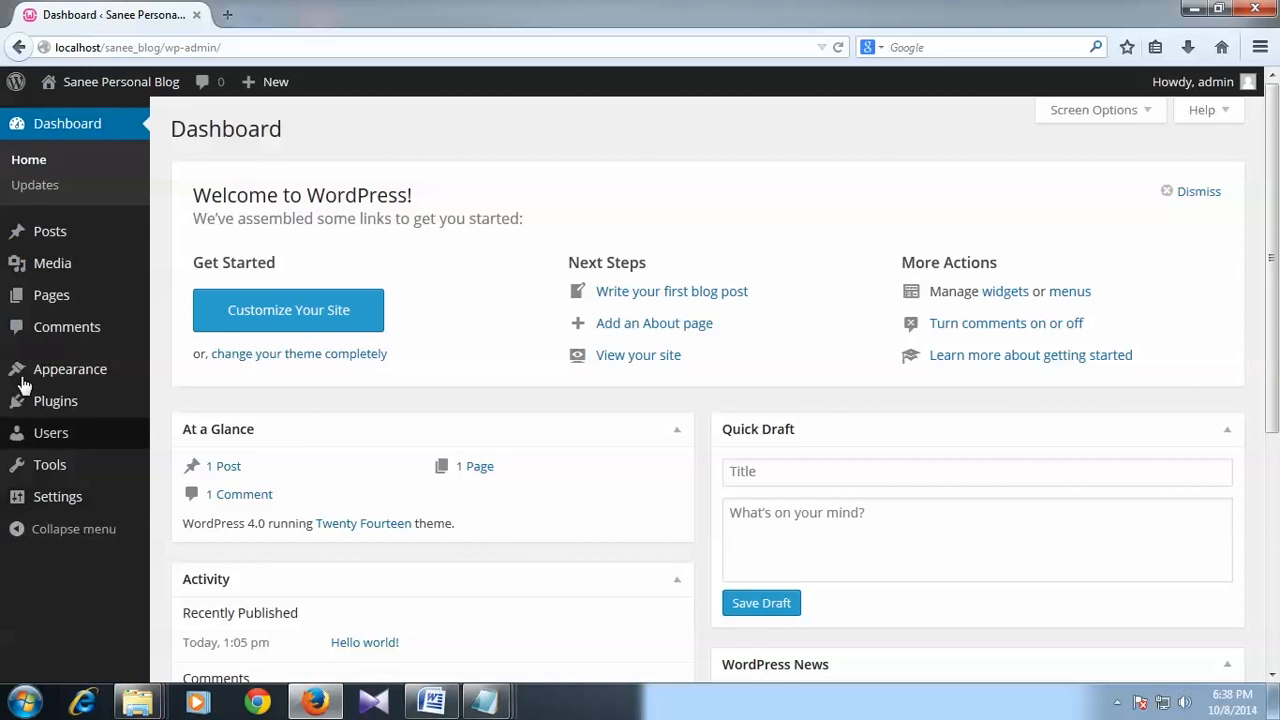
pyautogui.moveTo(52, 443)
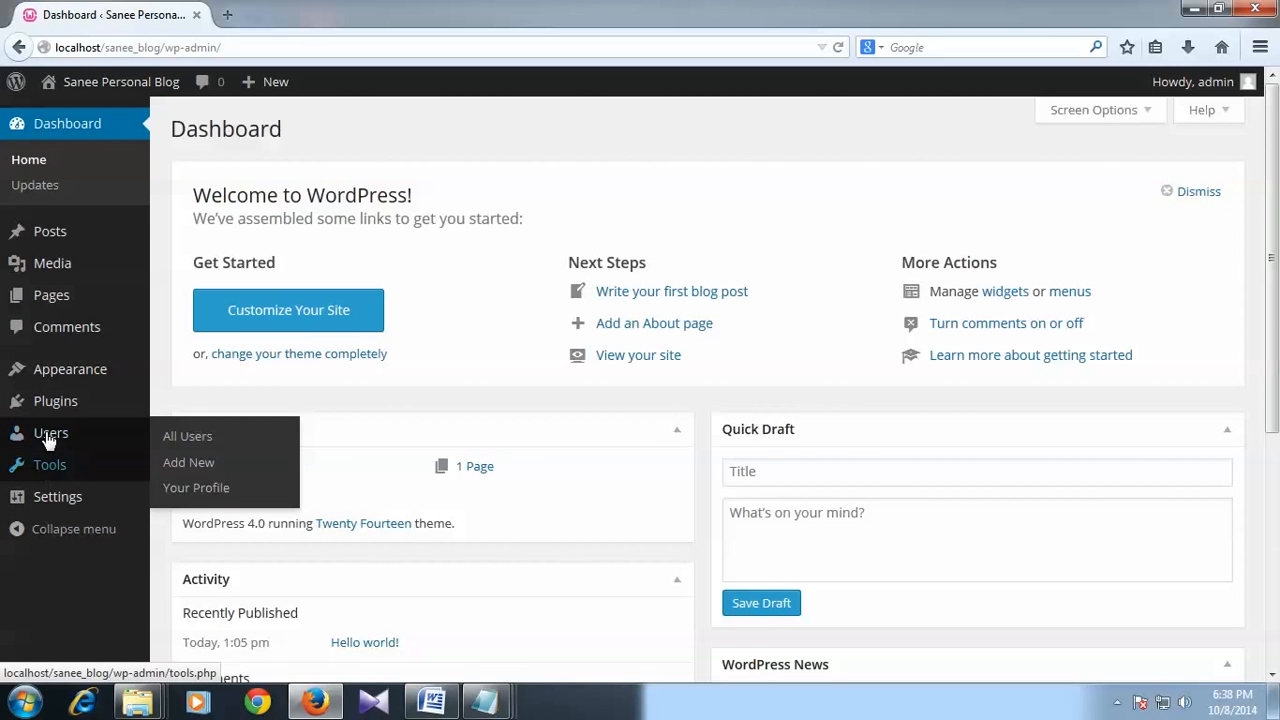